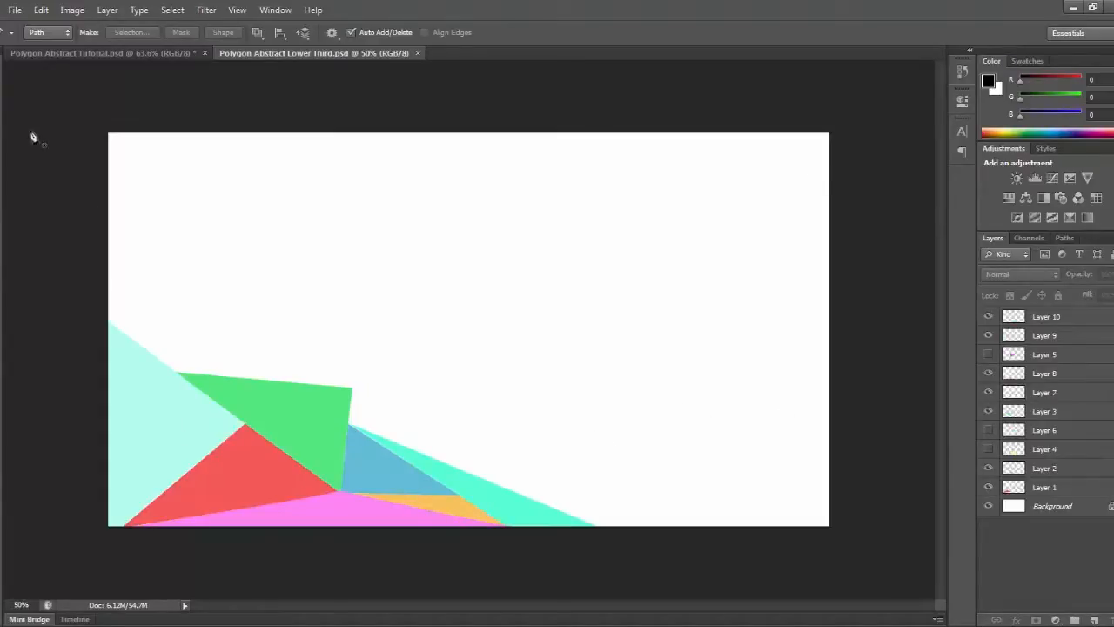
Switch to the Polygon Abstract Tutorial.psd document.
left_click(54, 52)
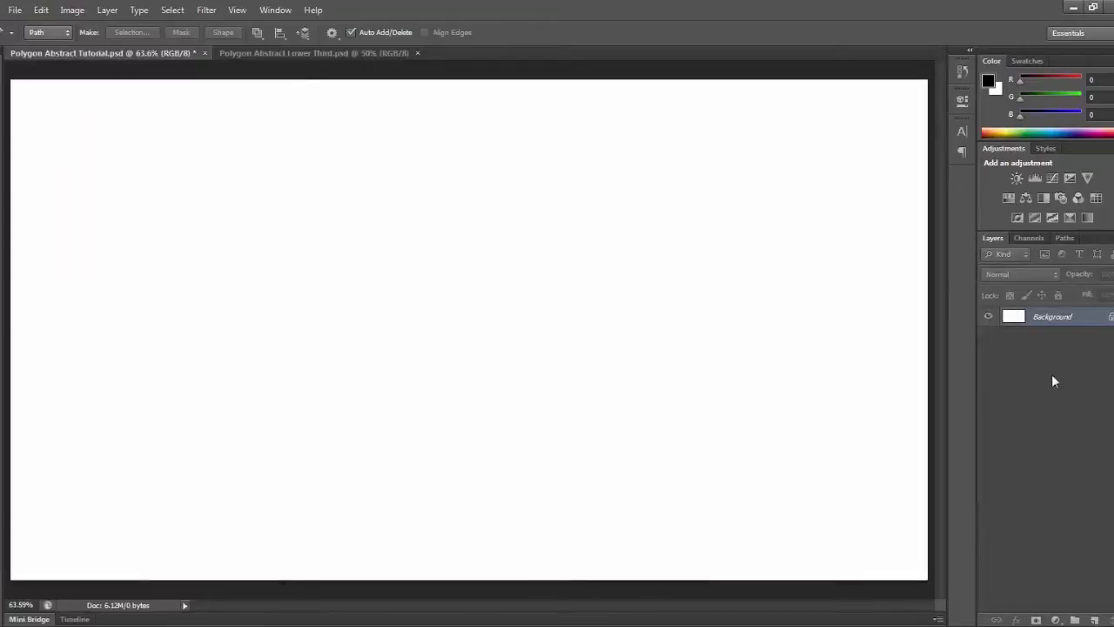
On a new layer, draw a closed triangular path with the Pen tool from the canvas's lower-left corner along its bottom edge.
left_click(1094, 619)
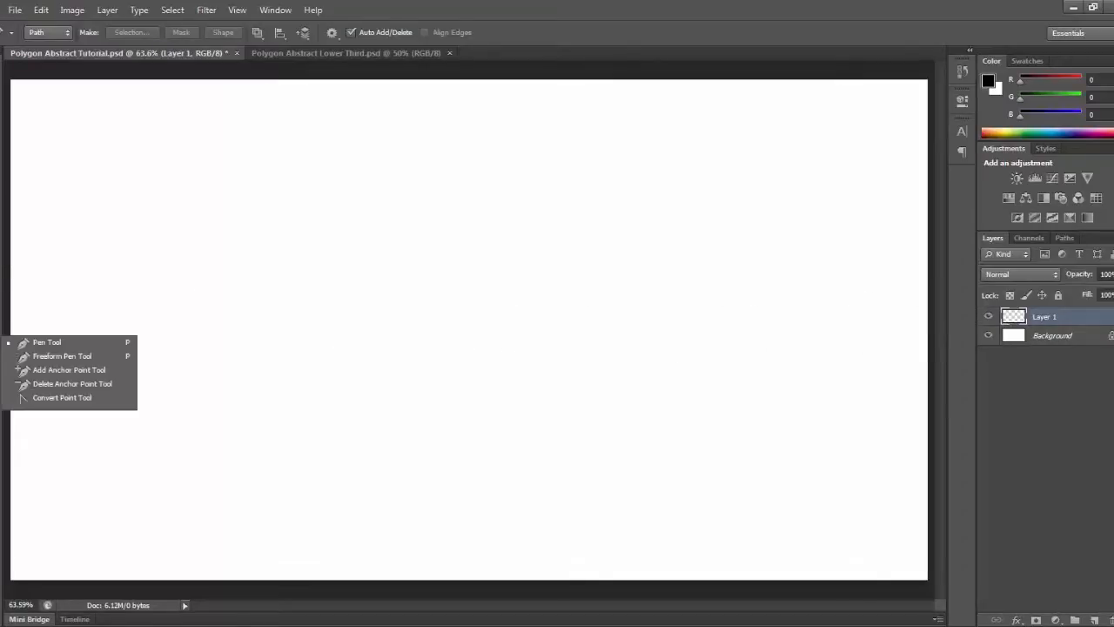
left_click(24, 345)
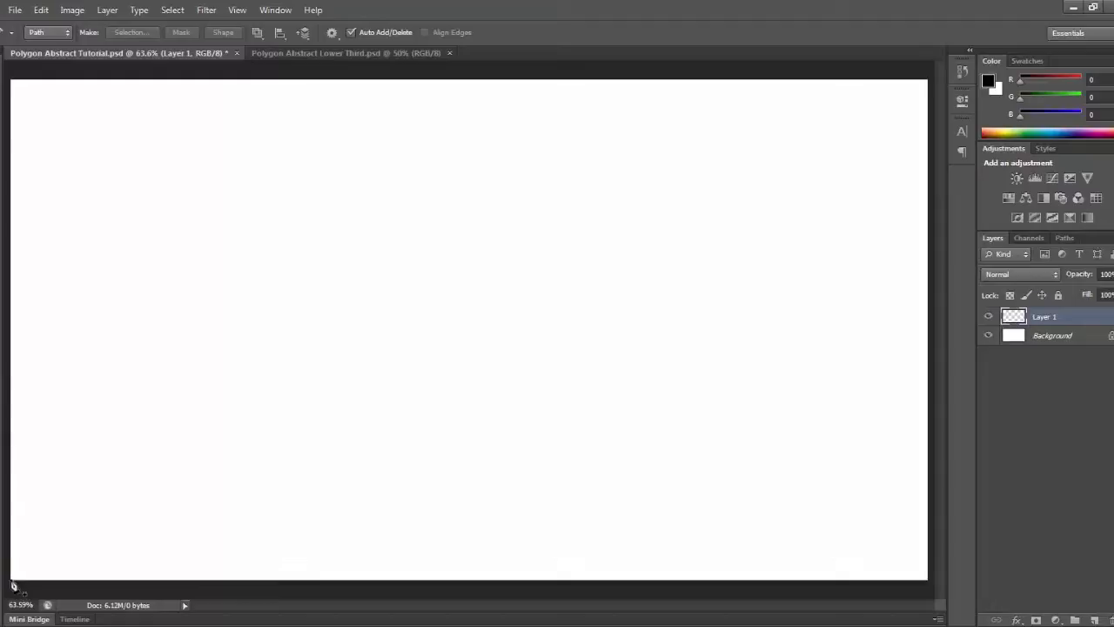
left_click(12, 579)
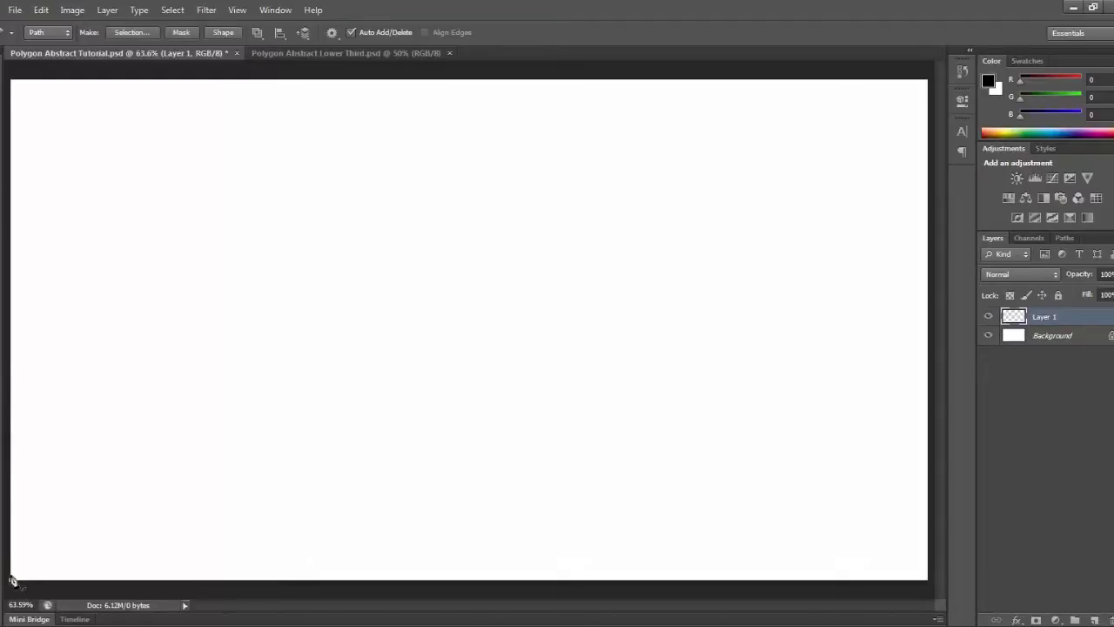
left_click(157, 470)
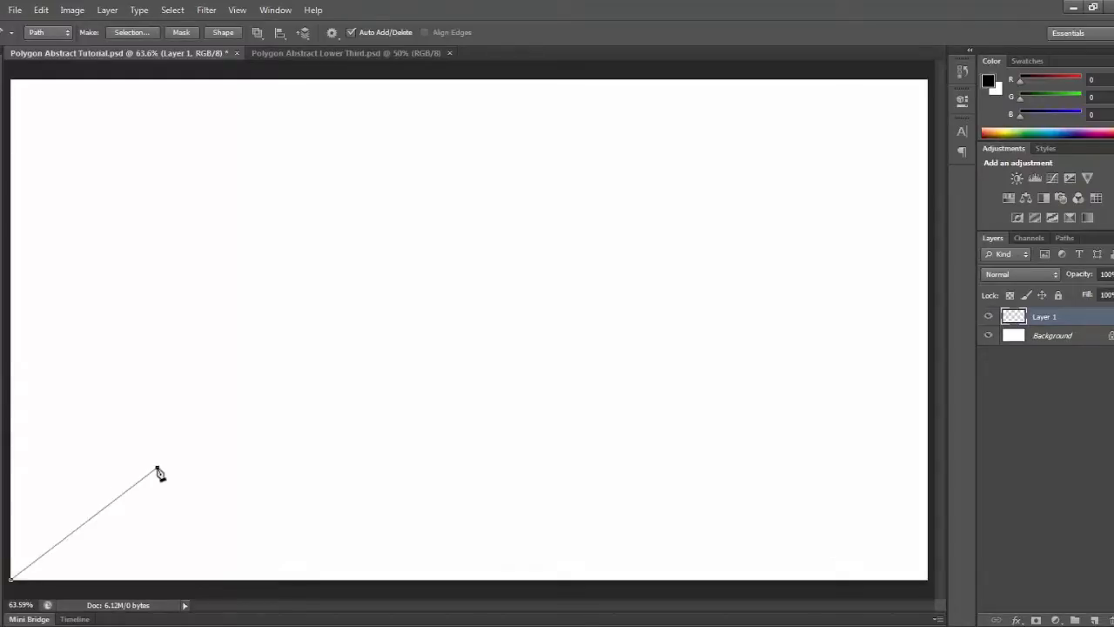
left_click(206, 581)
left_click(13, 582)
Fill the triangular path with the cyan color 0cecef and delete the path.
right_click(68, 570)
left_click(187, 350)
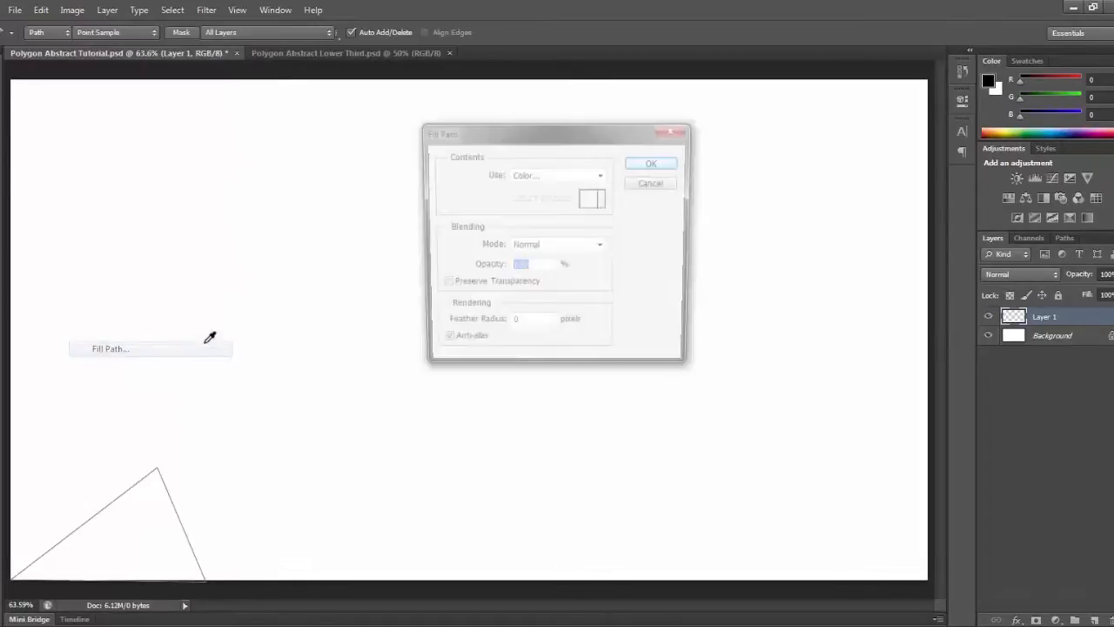
left_click(546, 176)
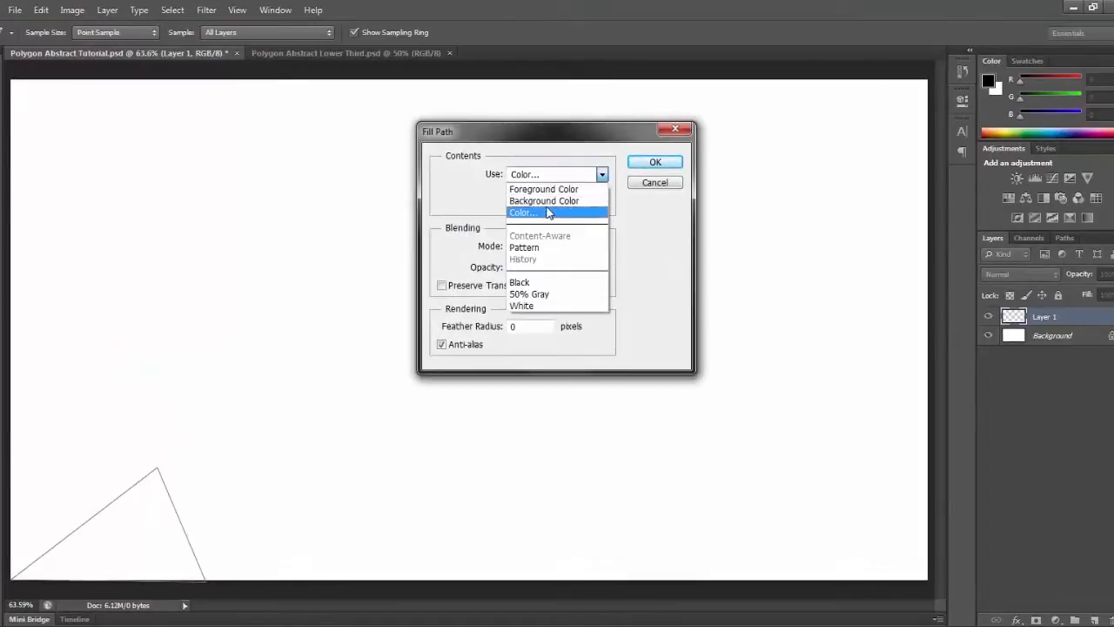
left_click(548, 213)
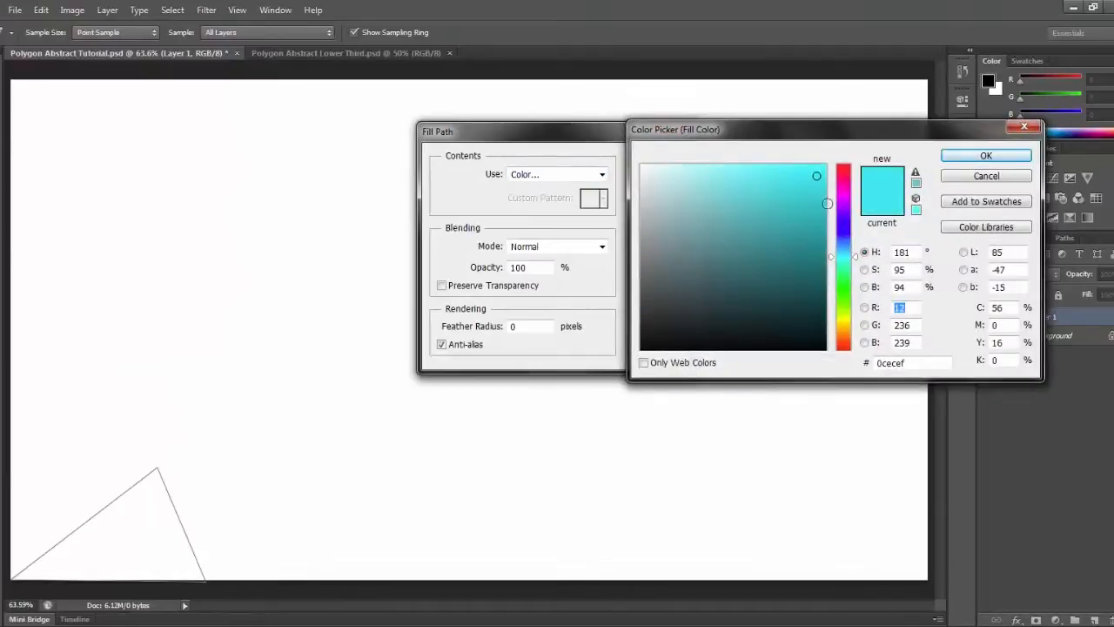
left_click(981, 164)
left_click(661, 161)
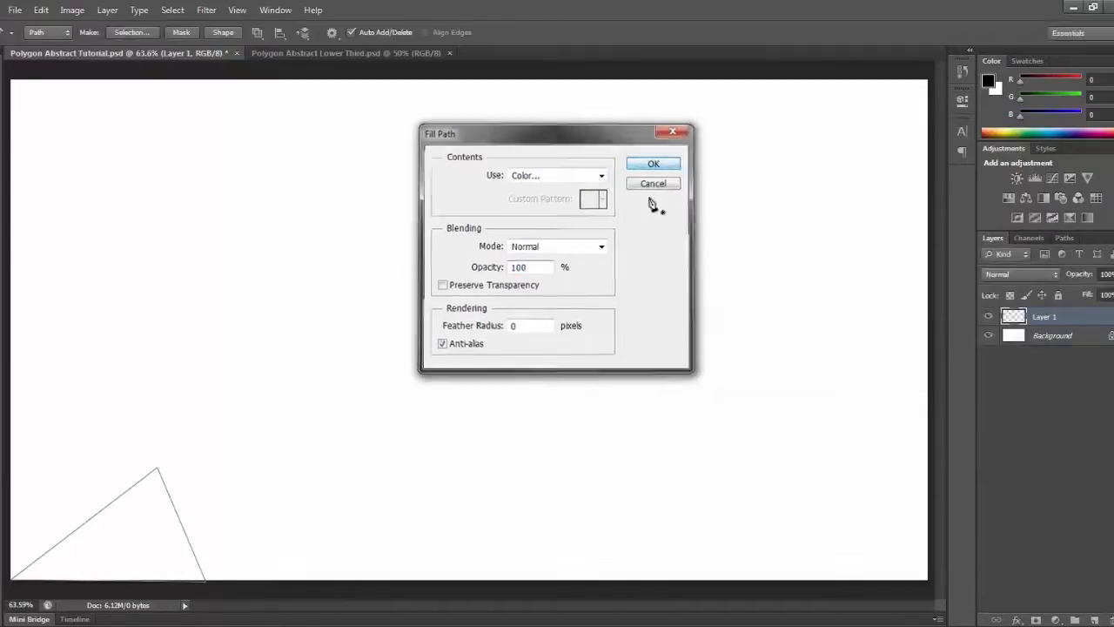
right_click(584, 321)
left_click(618, 342)
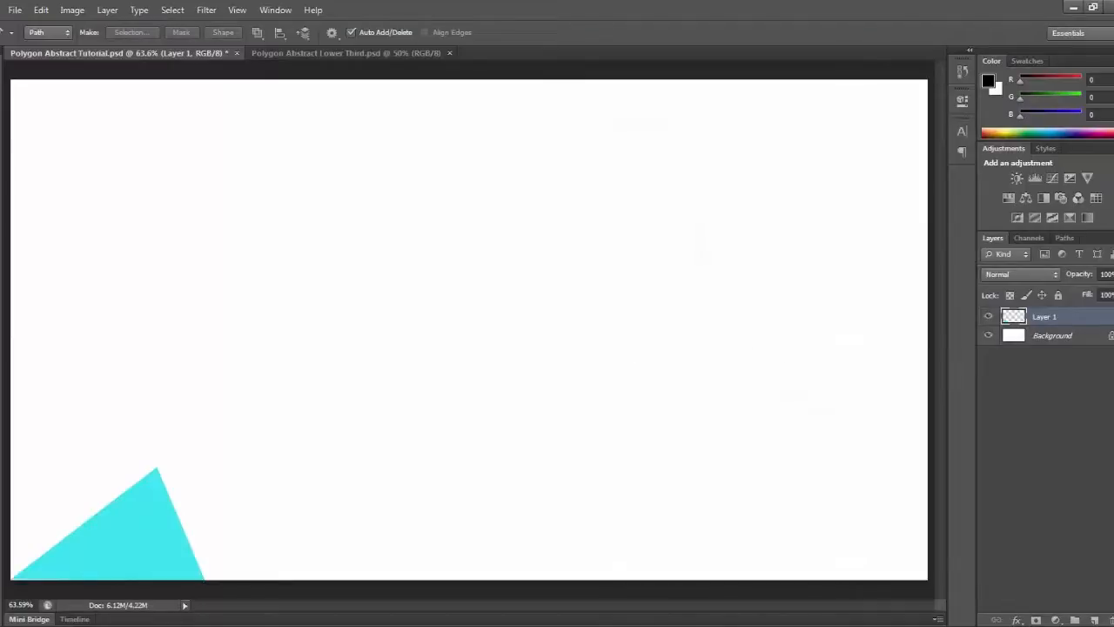
Add another layer and examine the cyan triangle's bottom edge up close at the canvas's lower-left corner.
left_click(1095, 618)
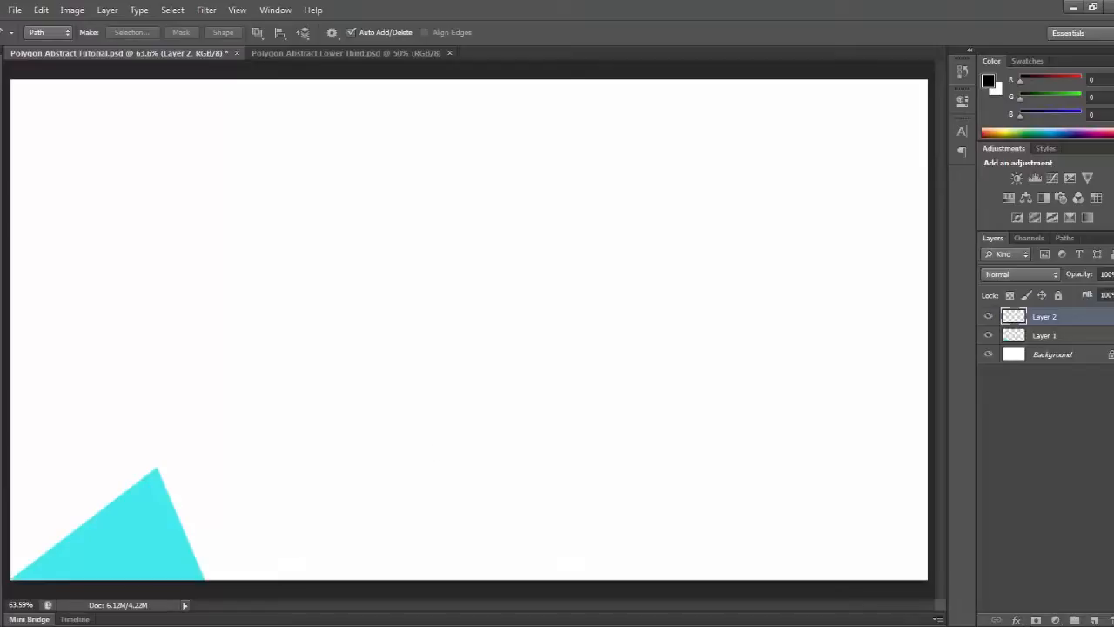
key("z")
left_click(17, 576)
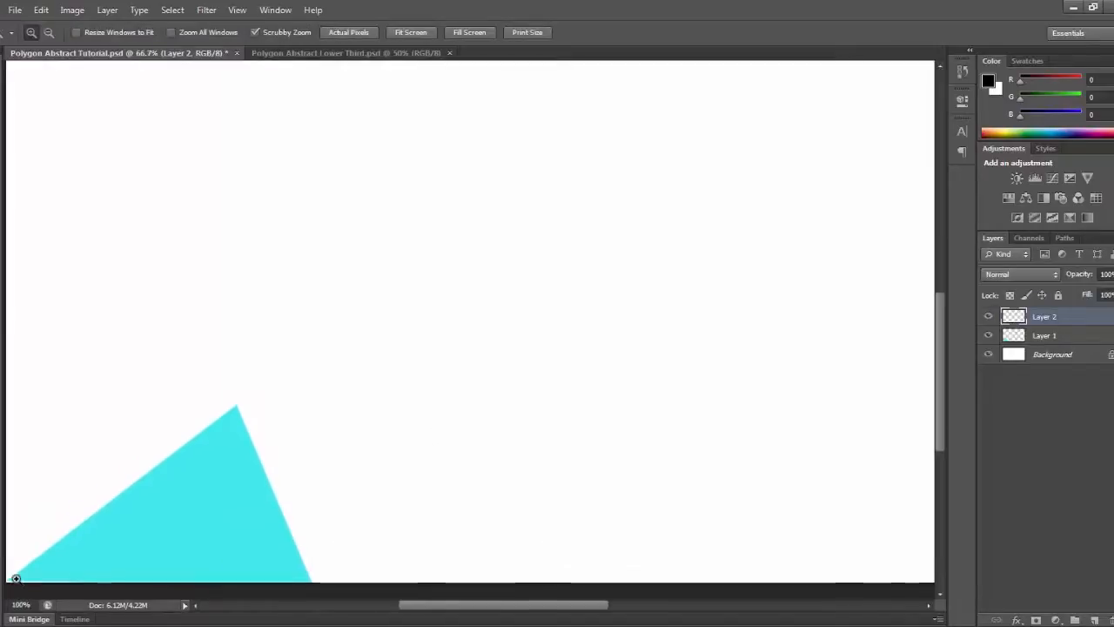
left_click(16, 579)
left_click(15, 579)
left_click_drag(322, 613, 299, 613)
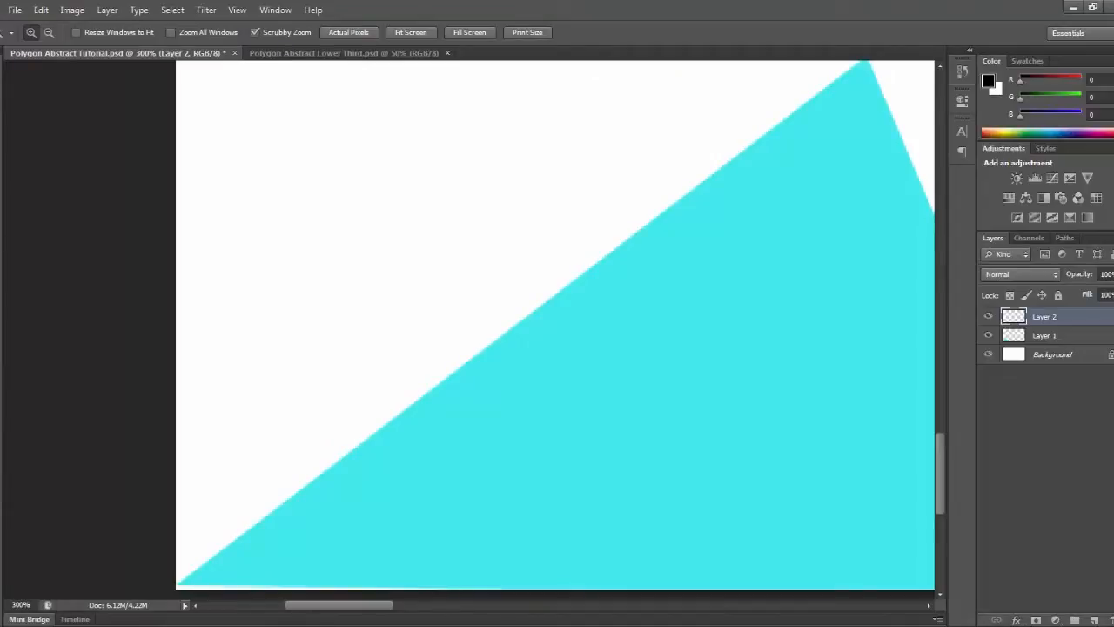
left_click(52, 34)
left_click(516, 219)
left_click(522, 221)
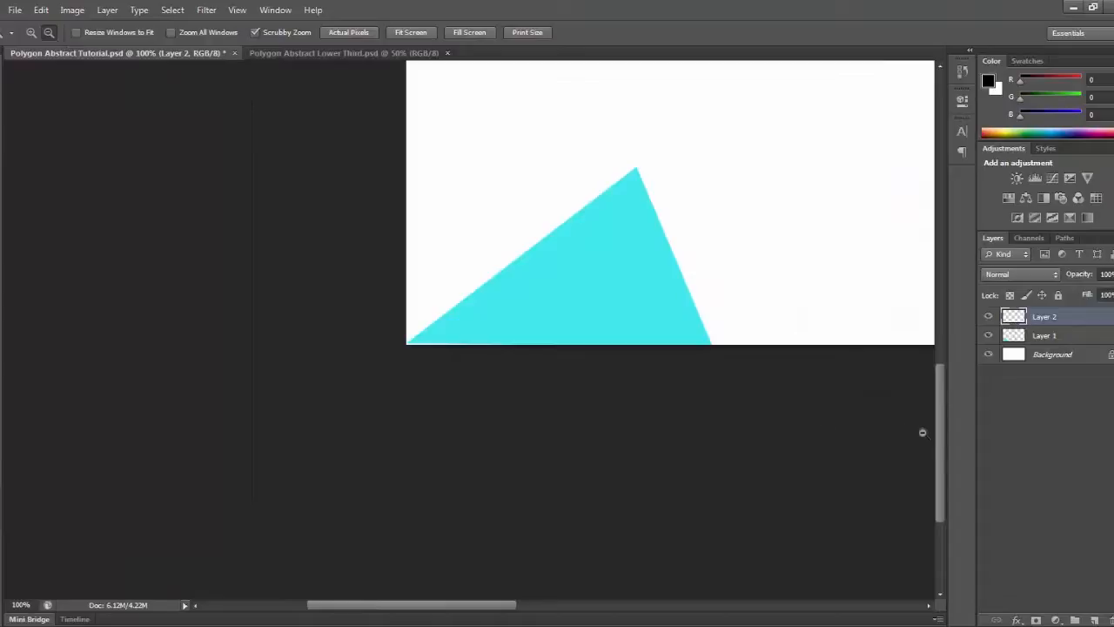
left_click_drag(939, 428, 939, 389)
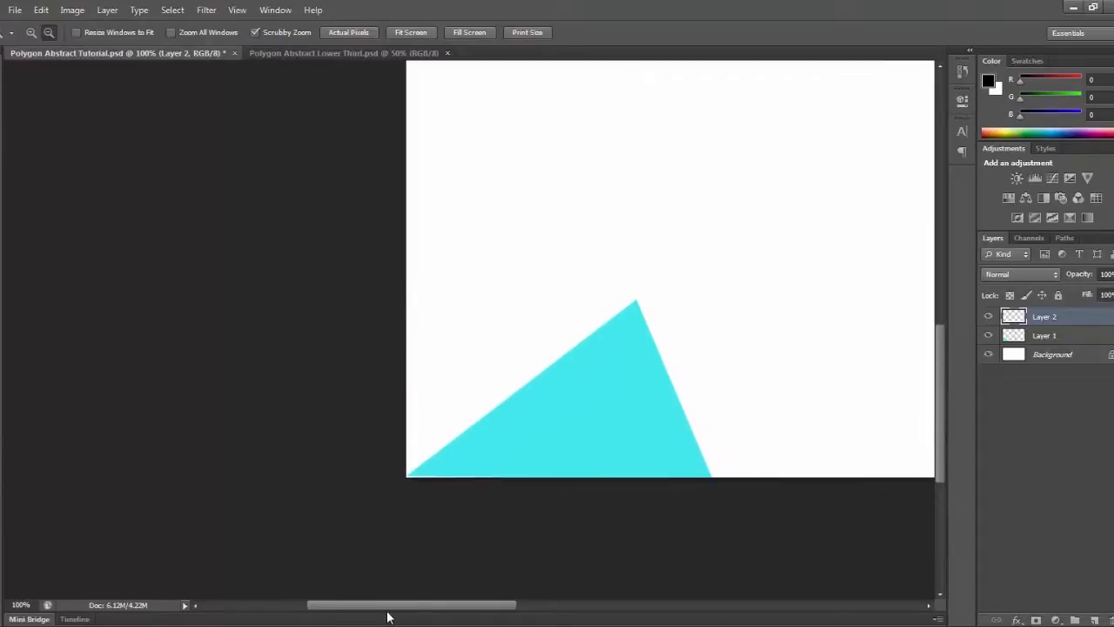
left_click_drag(387, 612, 470, 607)
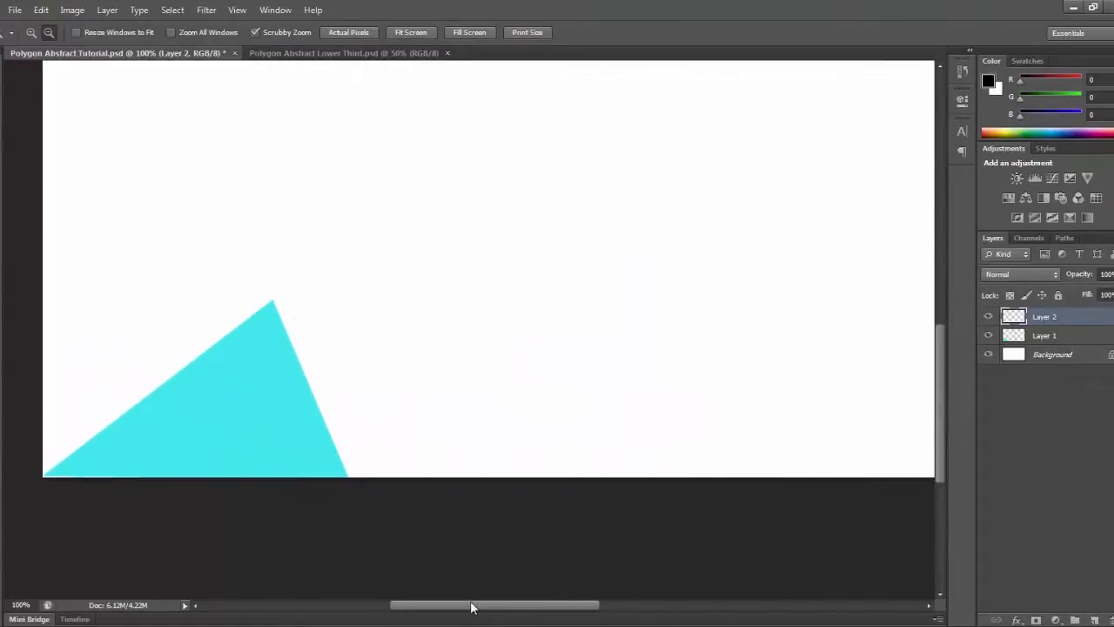
left_click_drag(945, 433, 944, 408)
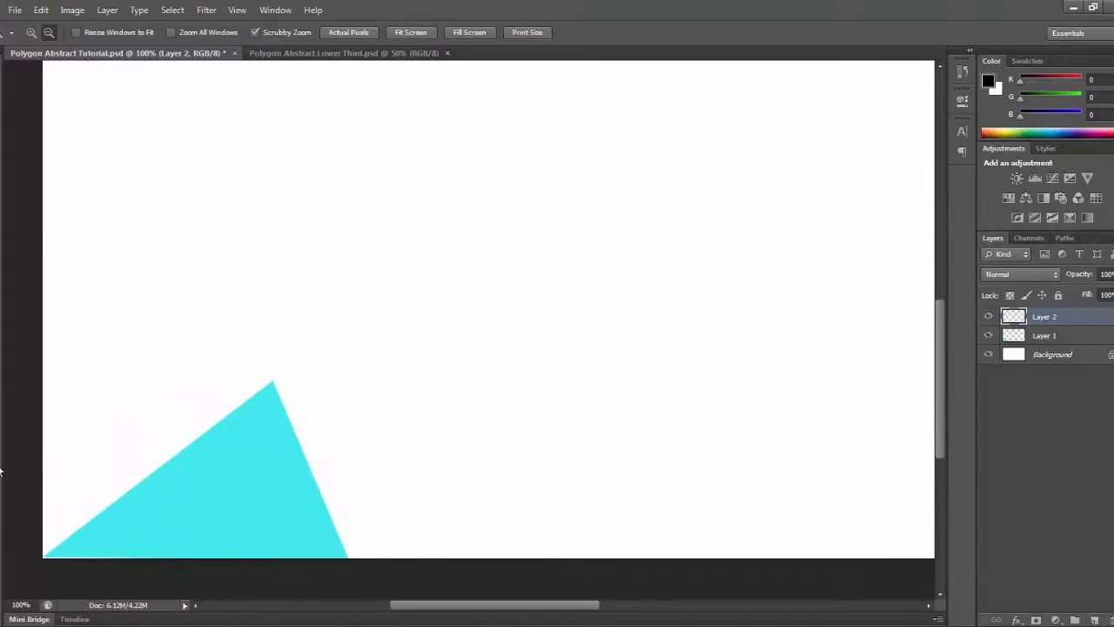
Delete the empty layer and the layer holding the cyan triangle, keeping only the Background.
key("p")
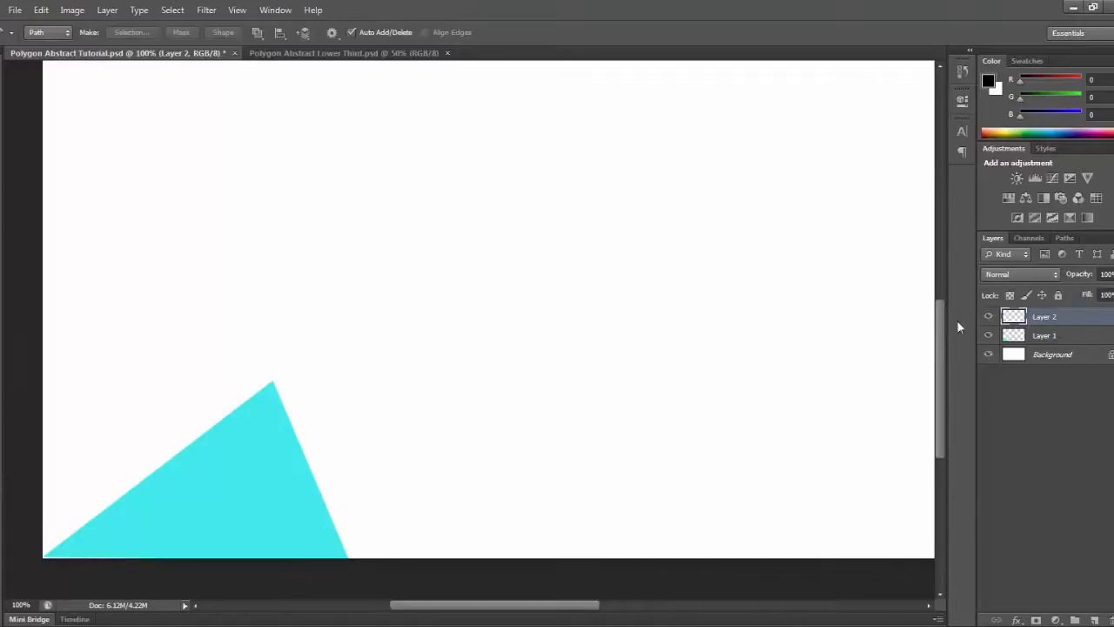
key("Delete")
key("Delete")
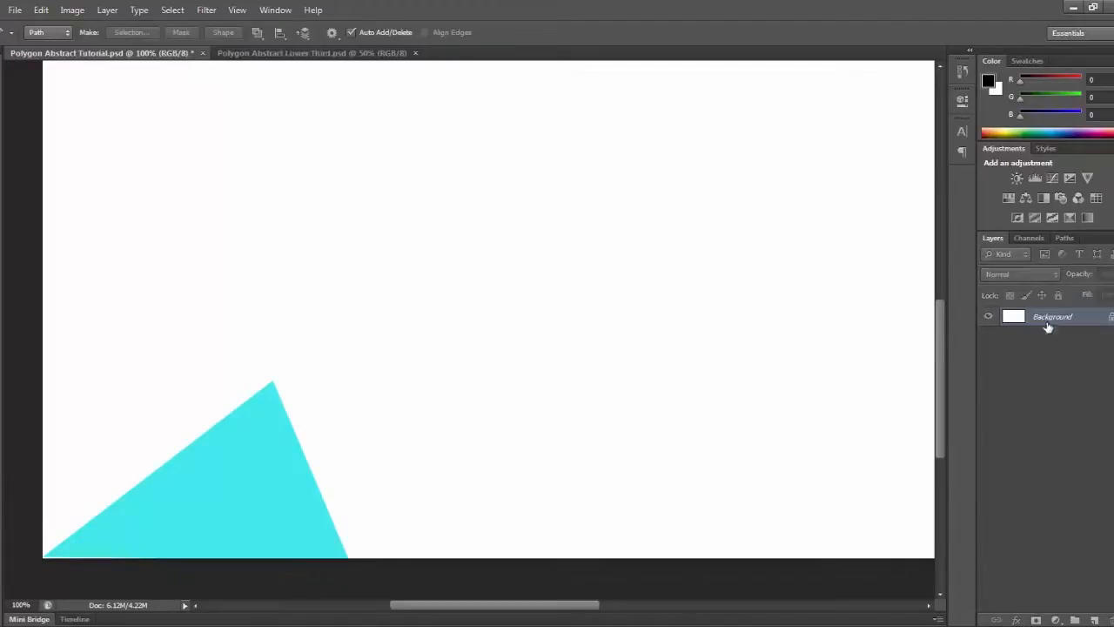
On a new layer, draw a closed triangular path from the canvas's lower-left corner, up to an apex and down to the bottom edge.
left_click(1094, 620)
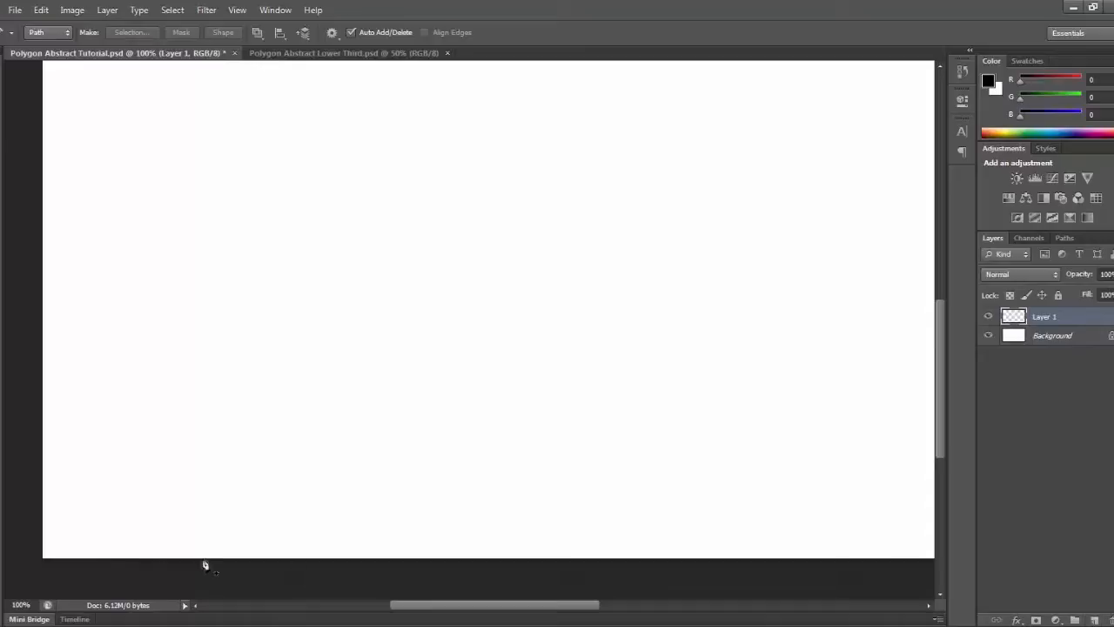
left_click(43, 557)
left_click(229, 407)
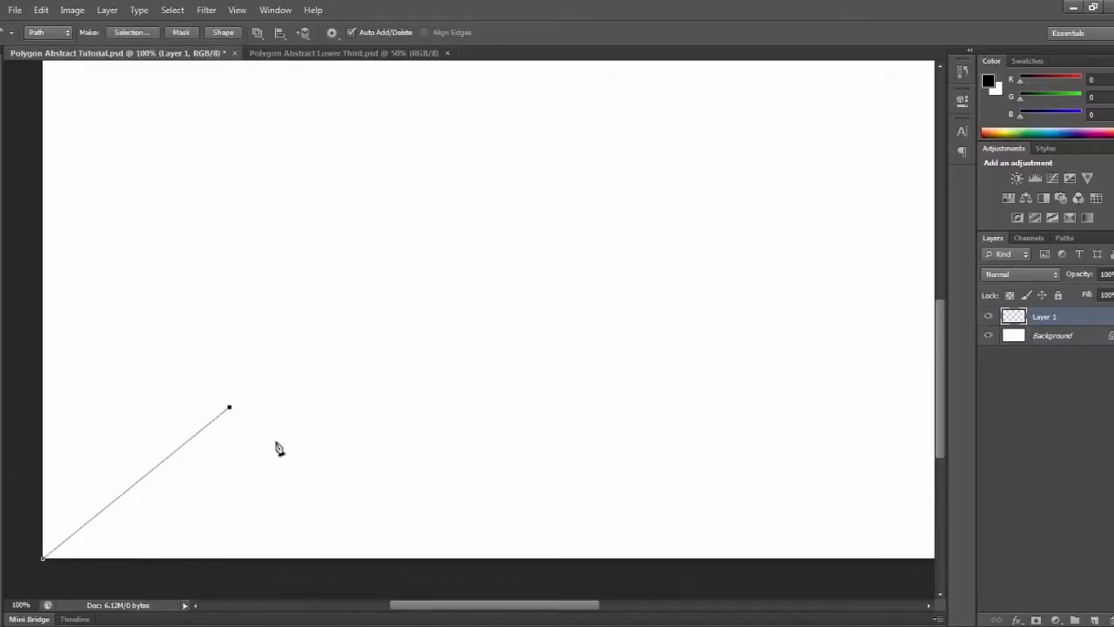
left_click(350, 558)
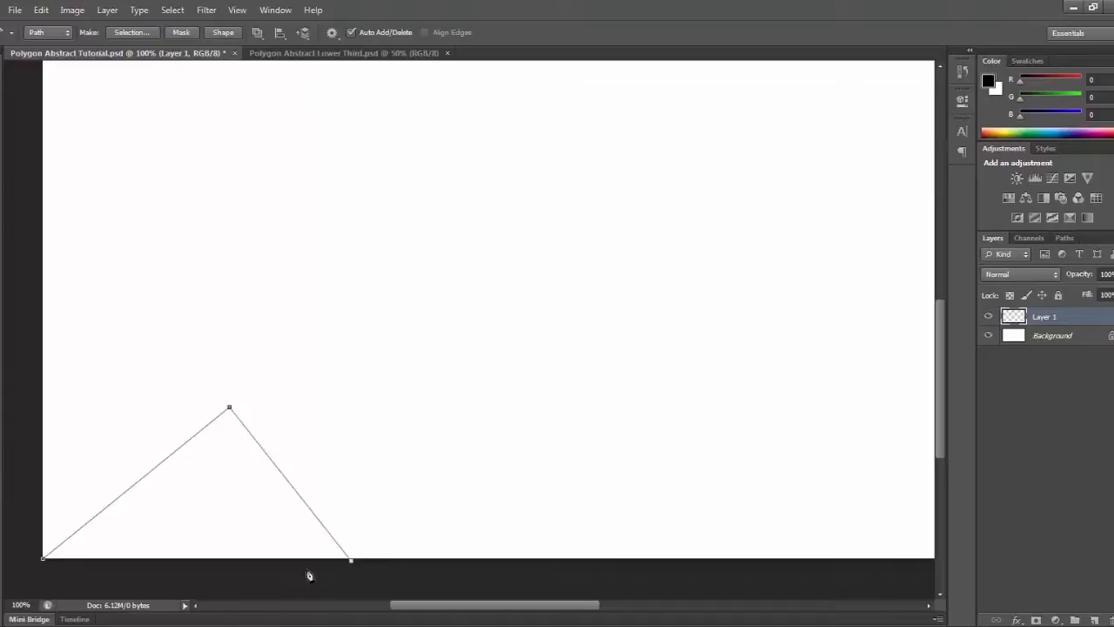
left_click(44, 558)
Fill the redrawn triangle path with the cyan color 0cecef and delete the path.
right_click(72, 540)
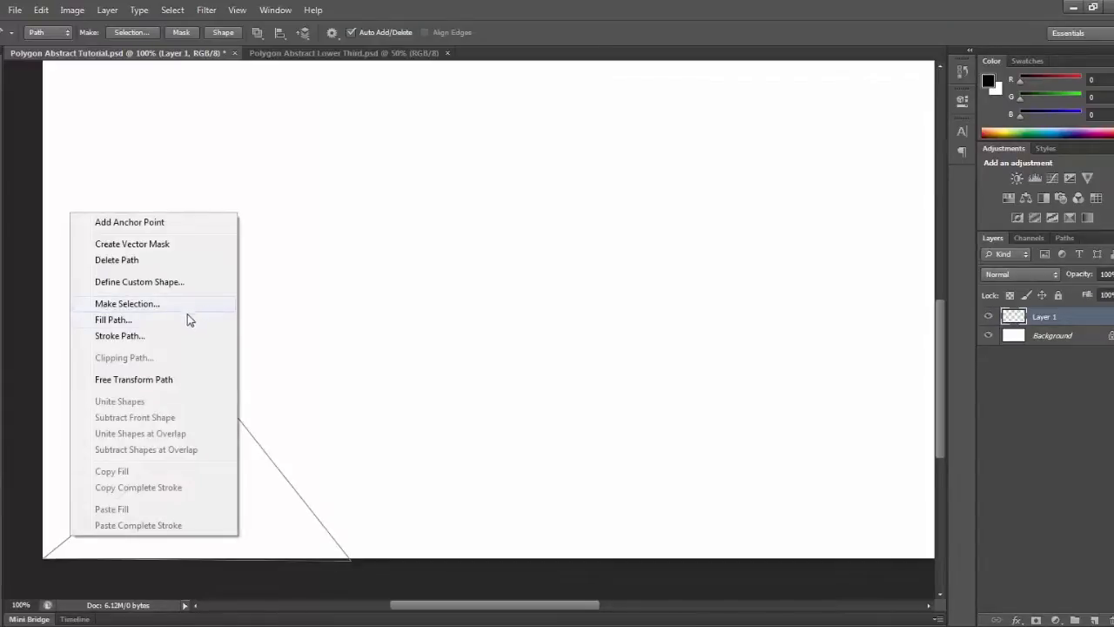
left_click(202, 320)
left_click(514, 177)
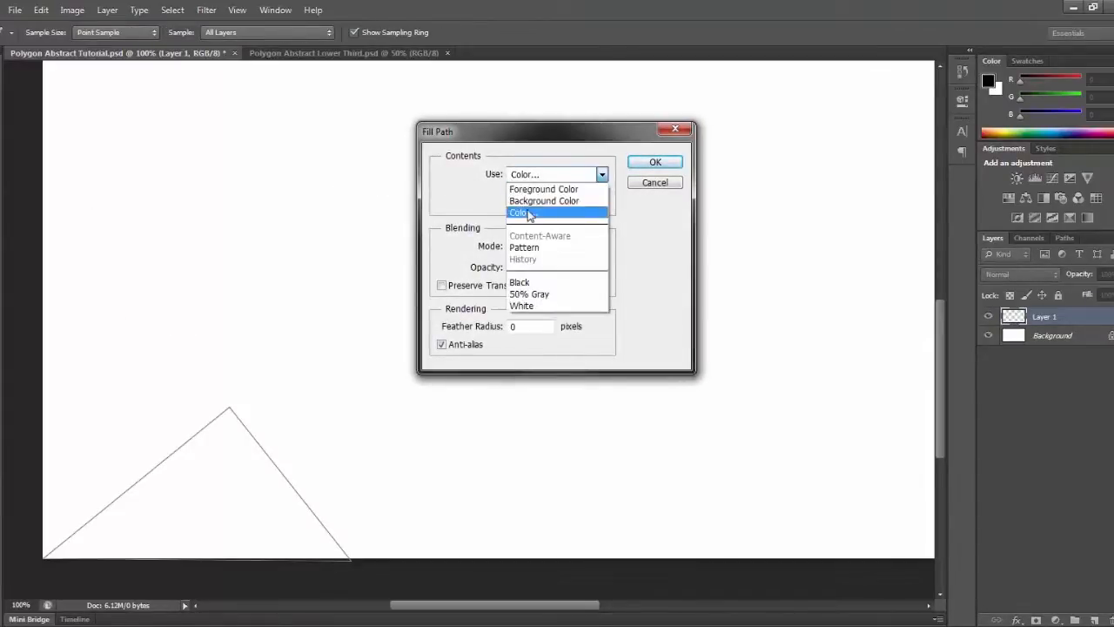
left_click(522, 214)
left_click(972, 158)
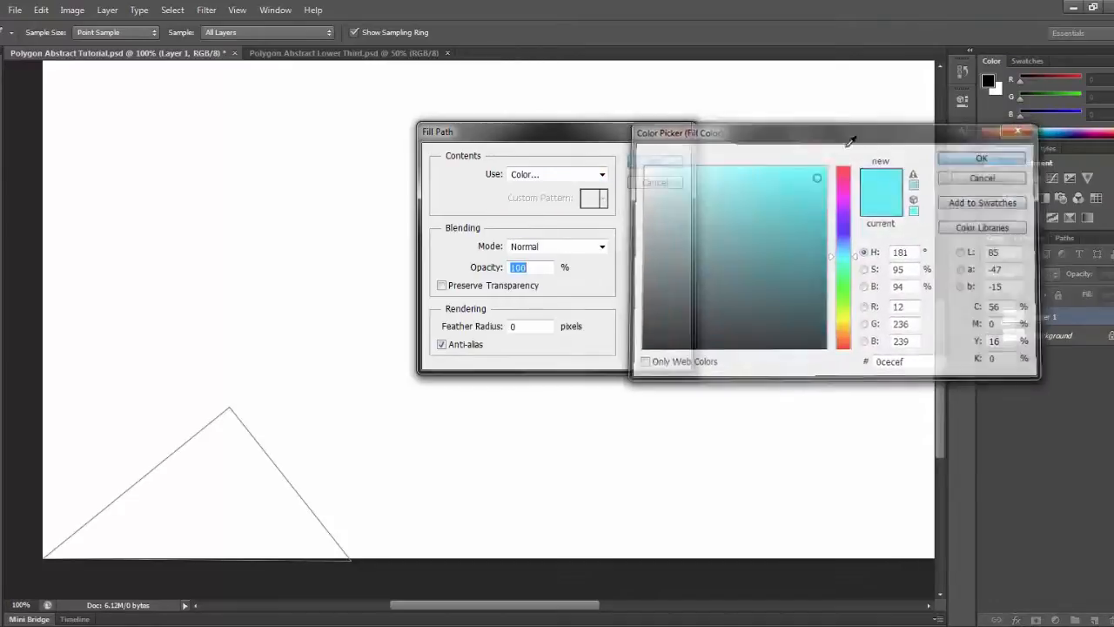
left_click(654, 160)
right_click(741, 274)
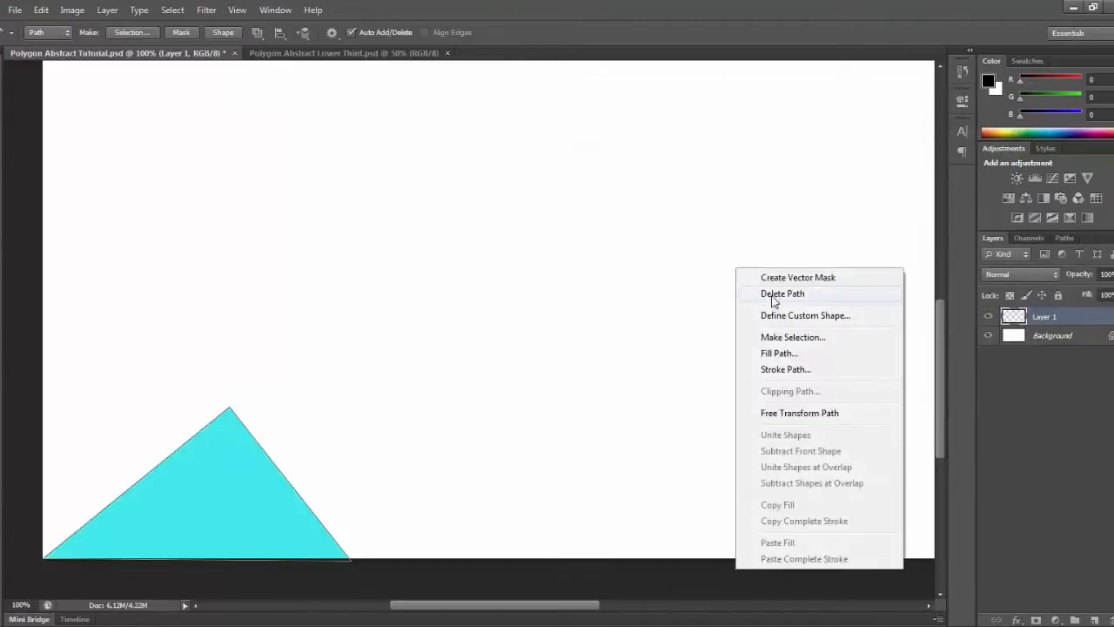
left_click(775, 295)
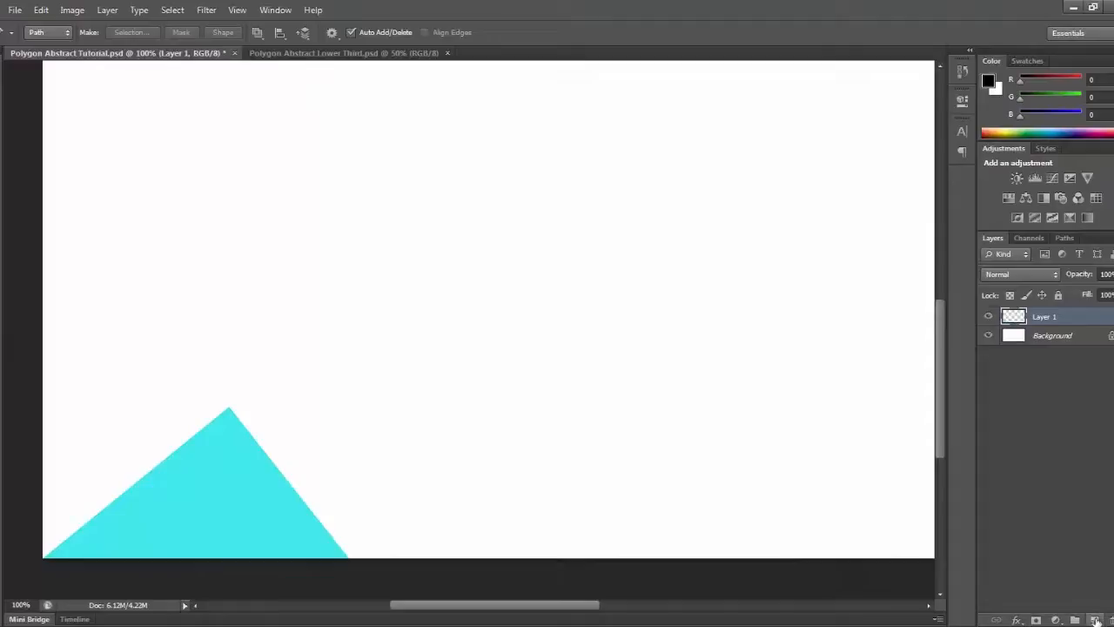
On a new layer, draw a second triangular path sharing the cyan triangle's left side and reaching up the canvas's left edge.
left_click(1095, 620)
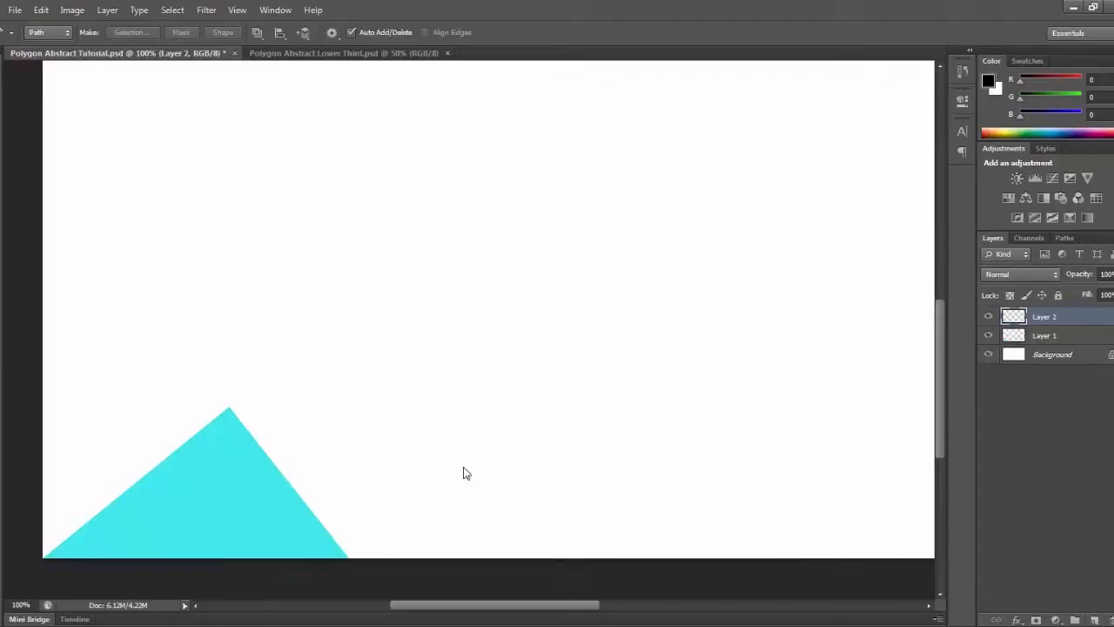
left_click(44, 558)
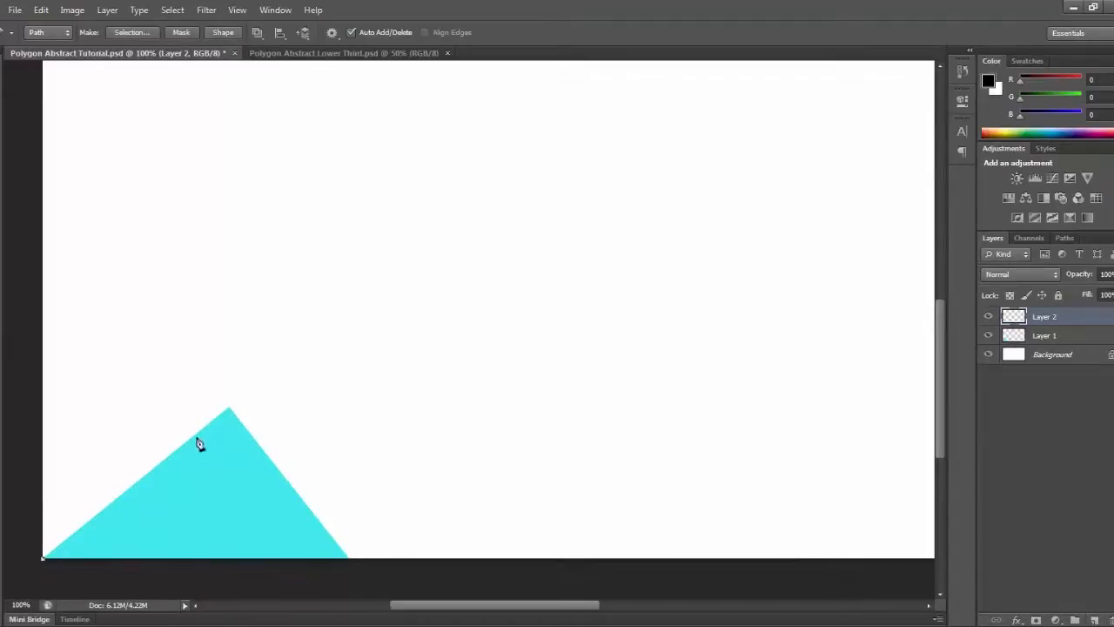
left_click(230, 407)
left_click(42, 353)
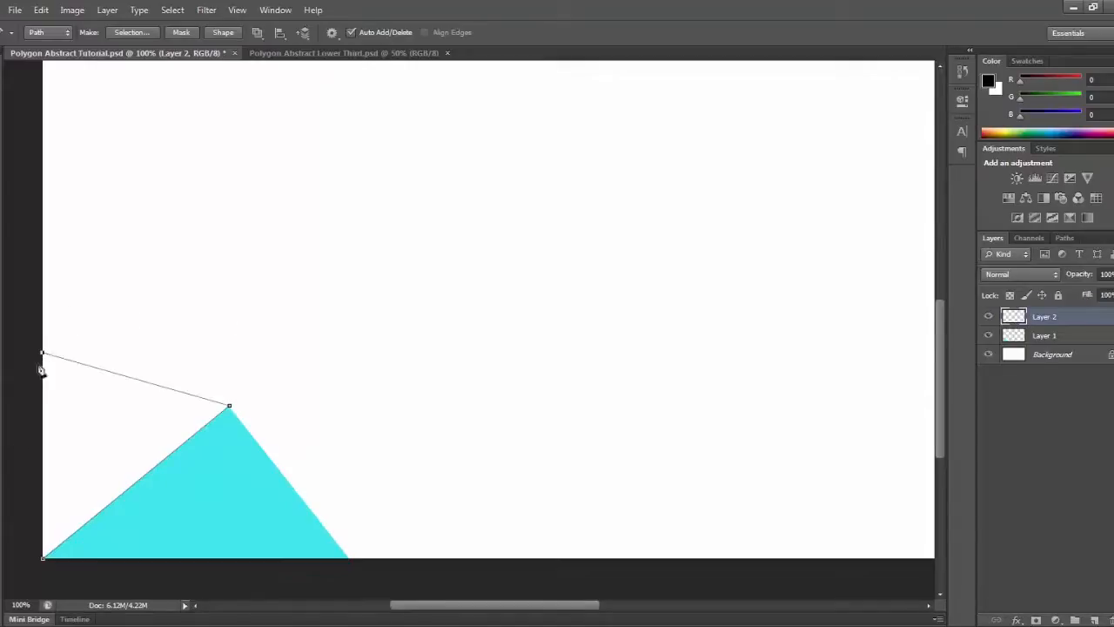
left_click(43, 557)
Fill the triangular path along the canvas's left edge with the green color 27ef0c and delete the path.
right_click(64, 505)
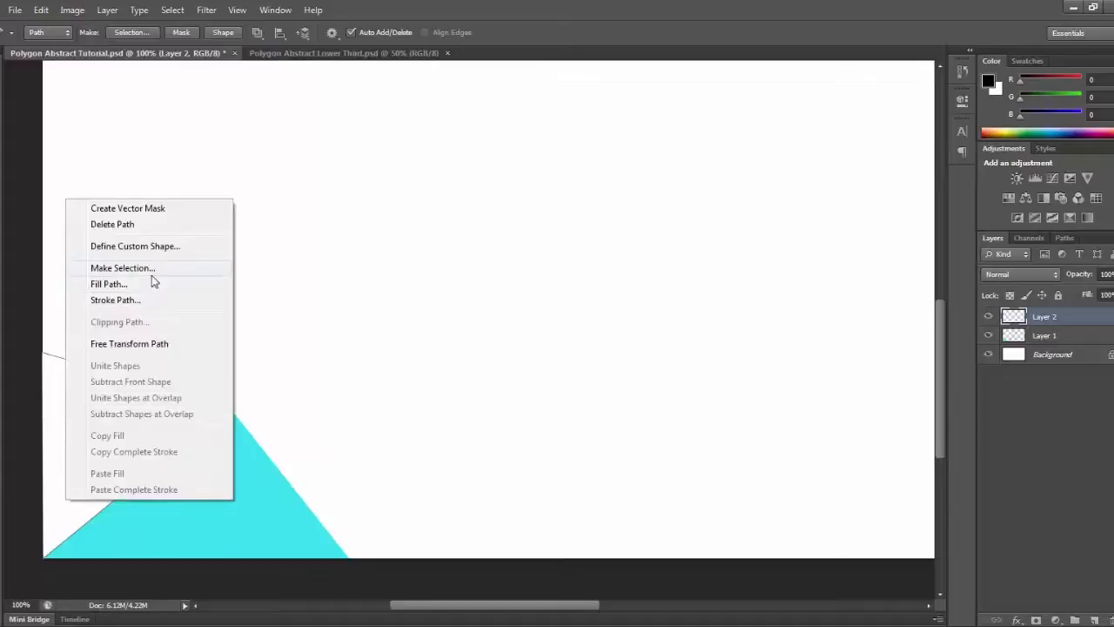
left_click(147, 285)
left_click(526, 176)
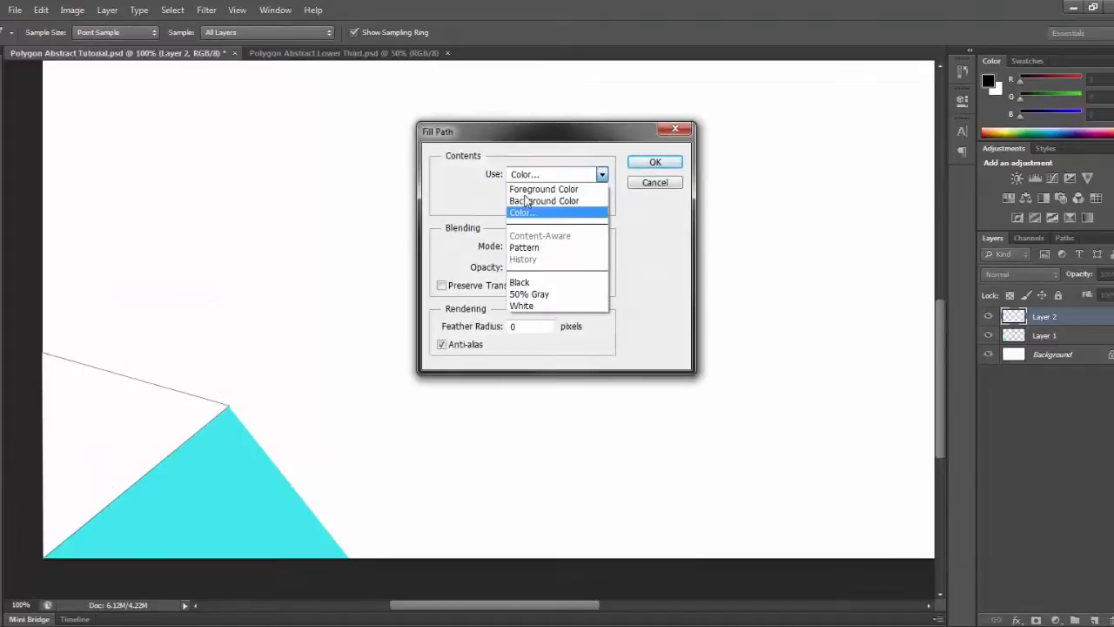
left_click(535, 216)
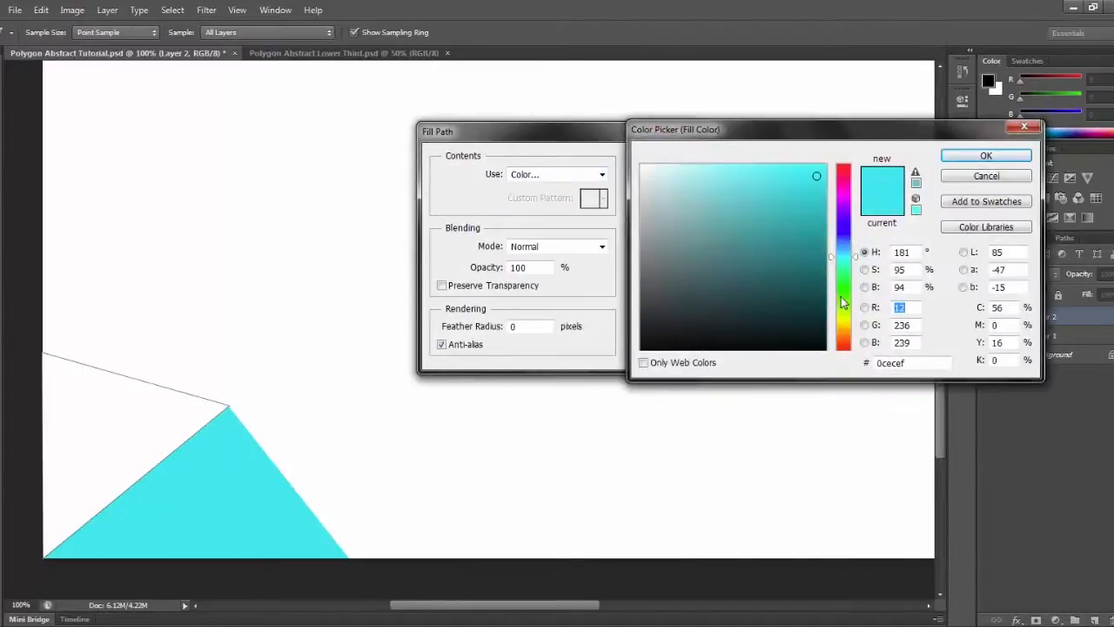
left_click(850, 287)
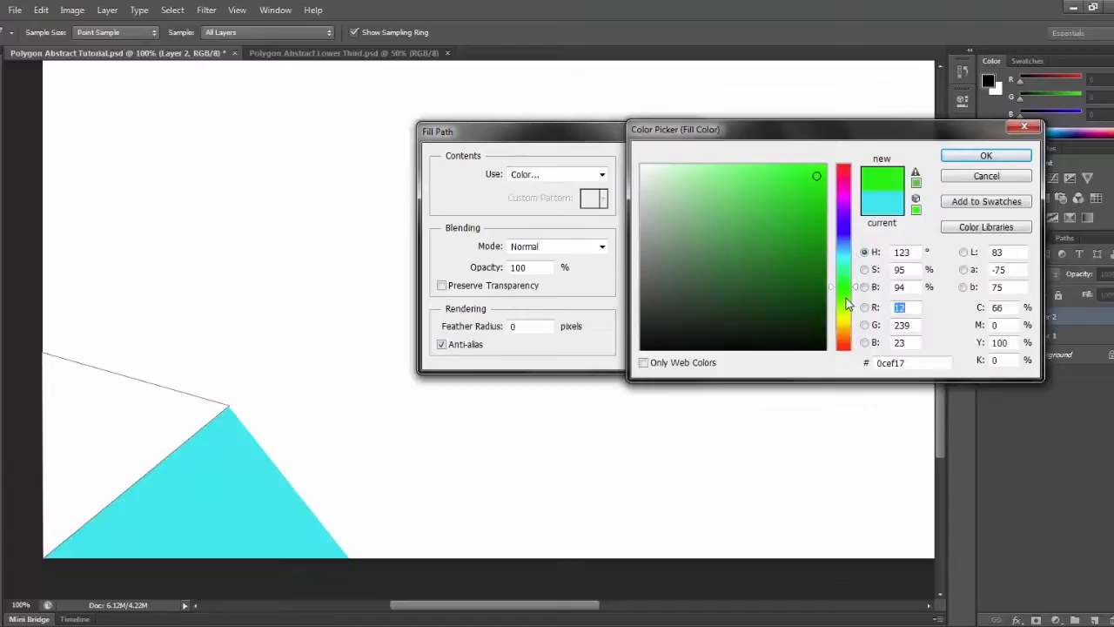
left_click_drag(845, 298, 849, 296)
left_click(984, 155)
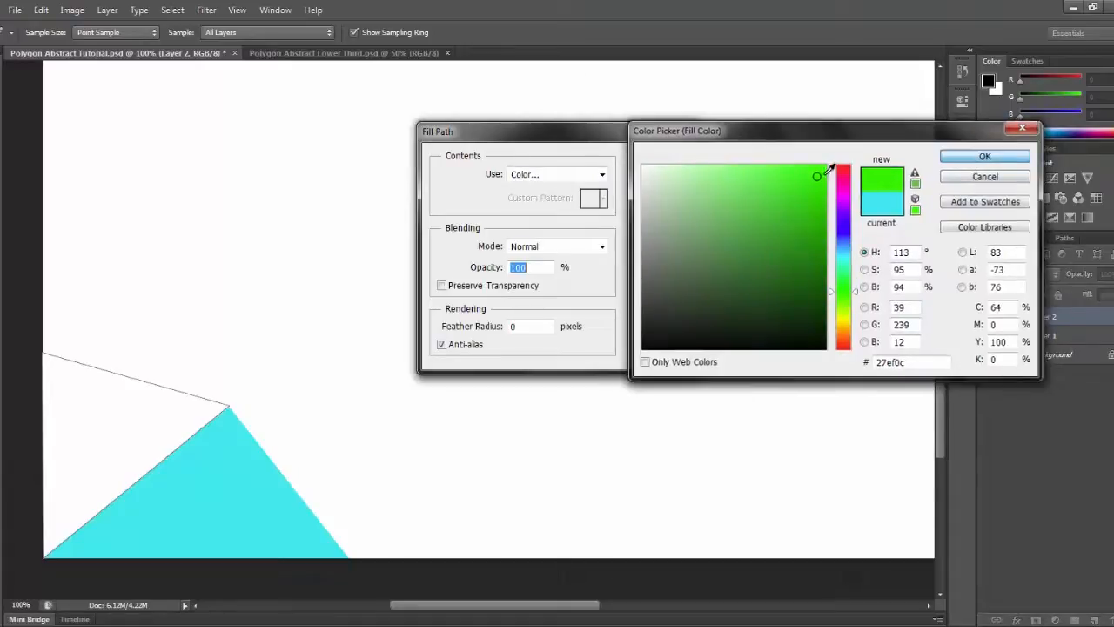
left_click(651, 168)
right_click(523, 271)
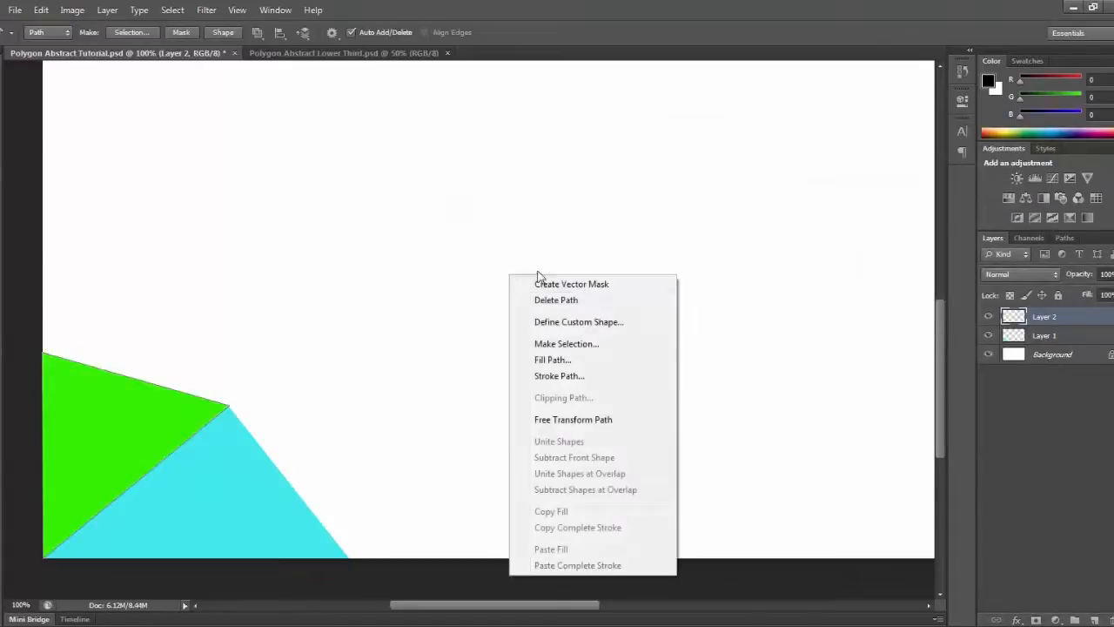
left_click(568, 306)
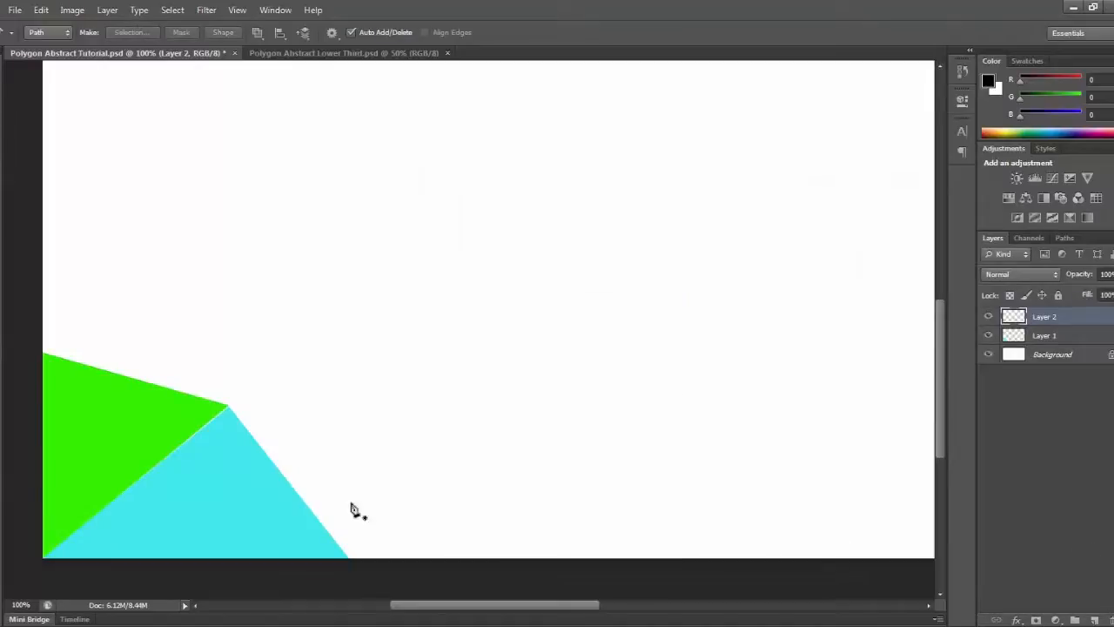
On a new layer, draw a closed triangular path sharing the cyan triangle's right side and extending to a third point up and to the right.
key("z")
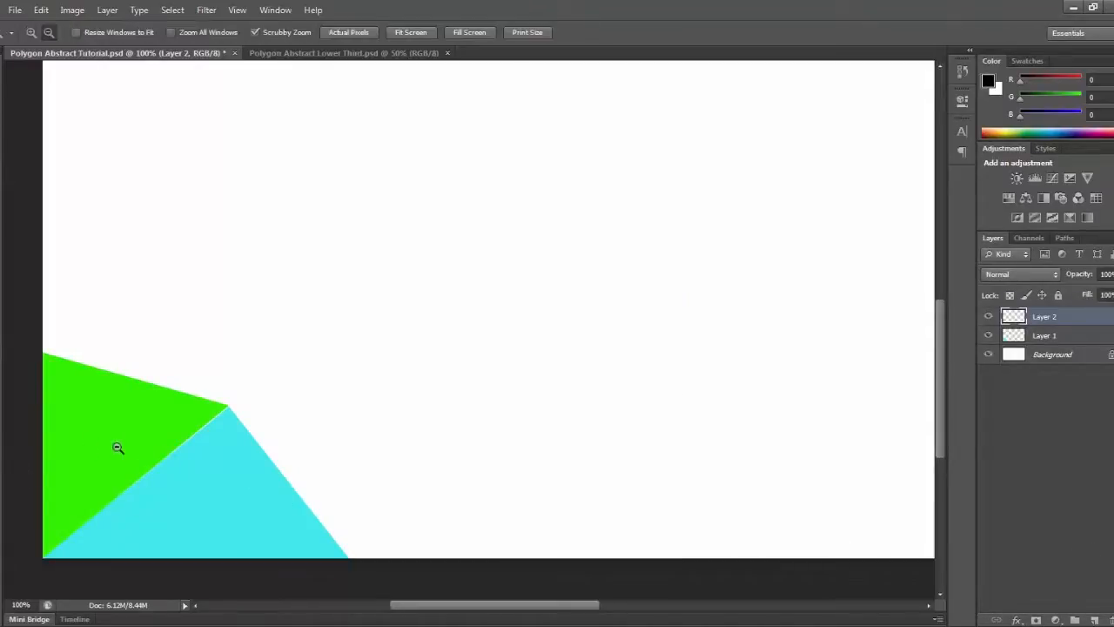
left_click(167, 405)
left_click_drag(167, 405, 223, 438)
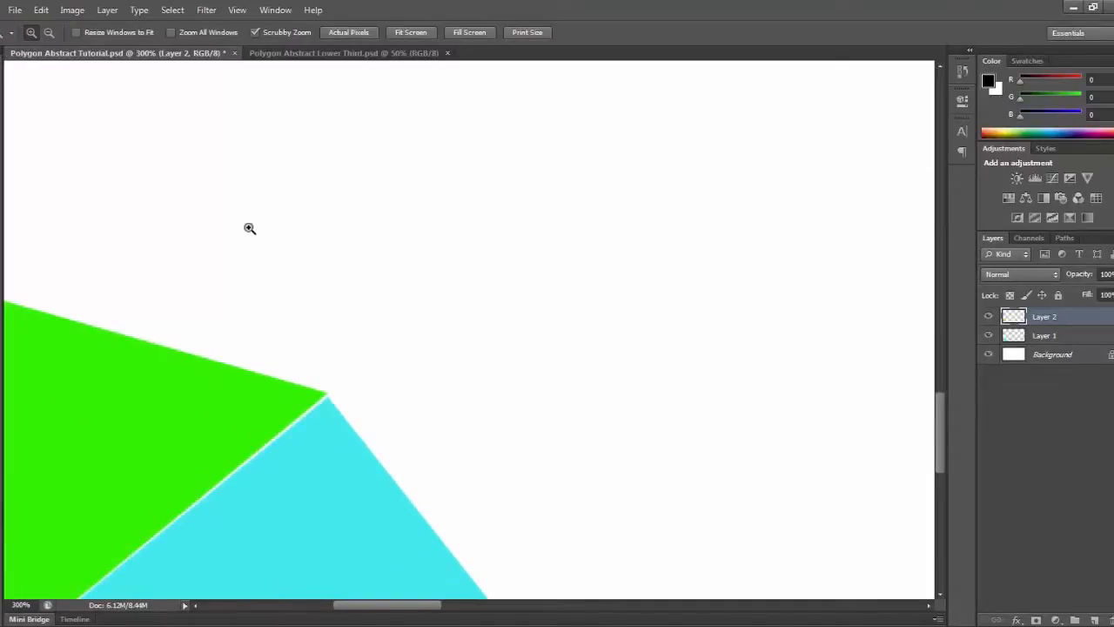
left_click(146, 366)
left_click(146, 366)
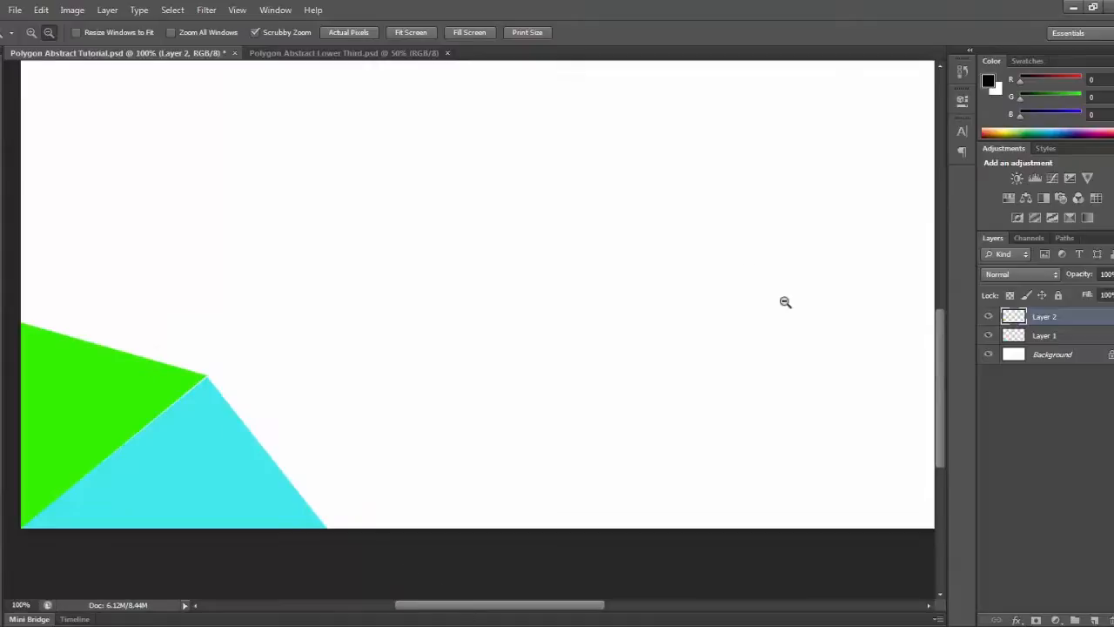
key("p")
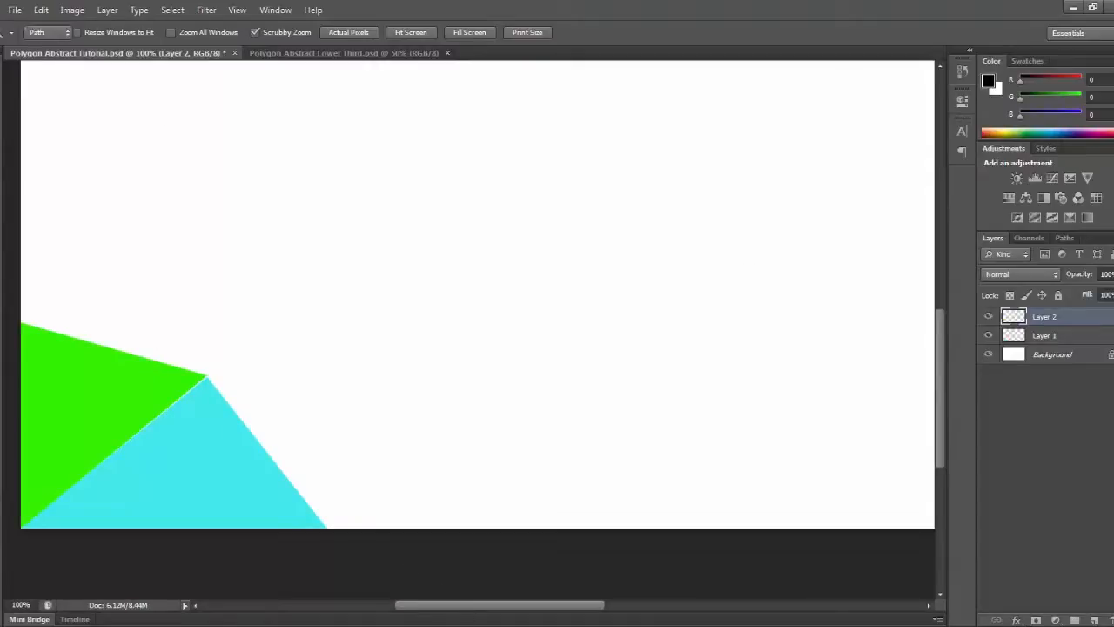
left_click(1079, 619)
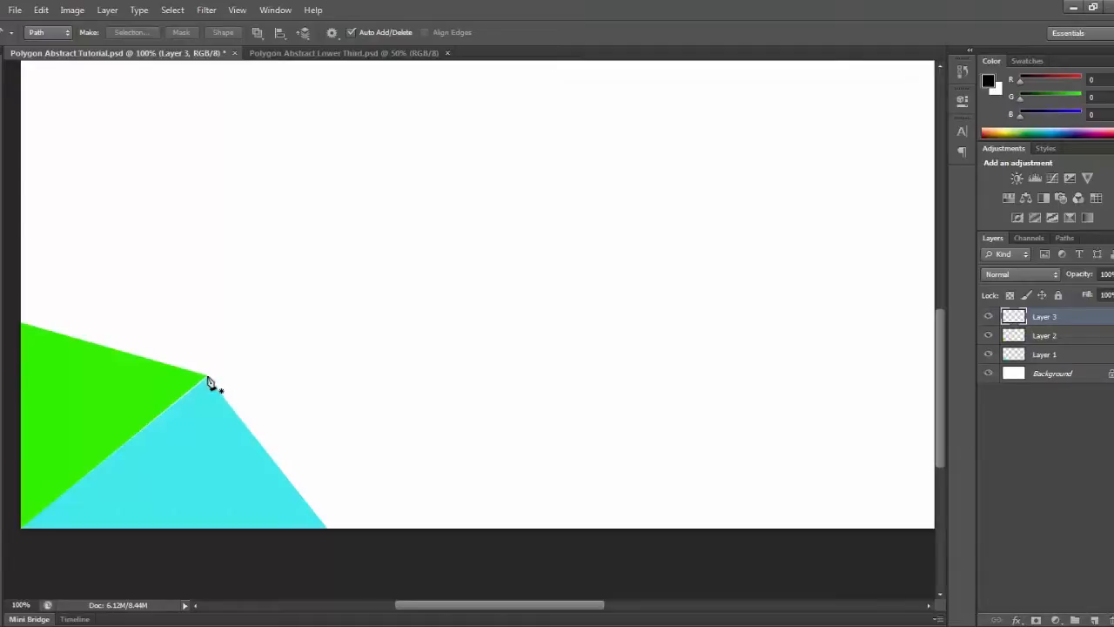
left_click(207, 376)
left_click(330, 529)
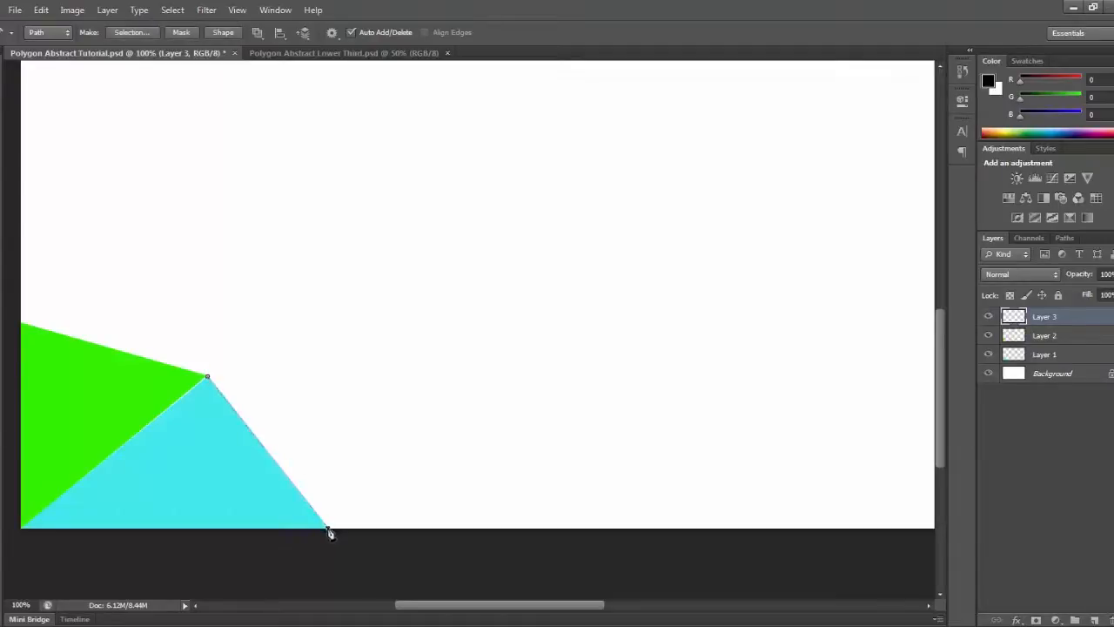
left_click(467, 529)
left_click(427, 405)
left_click(210, 379)
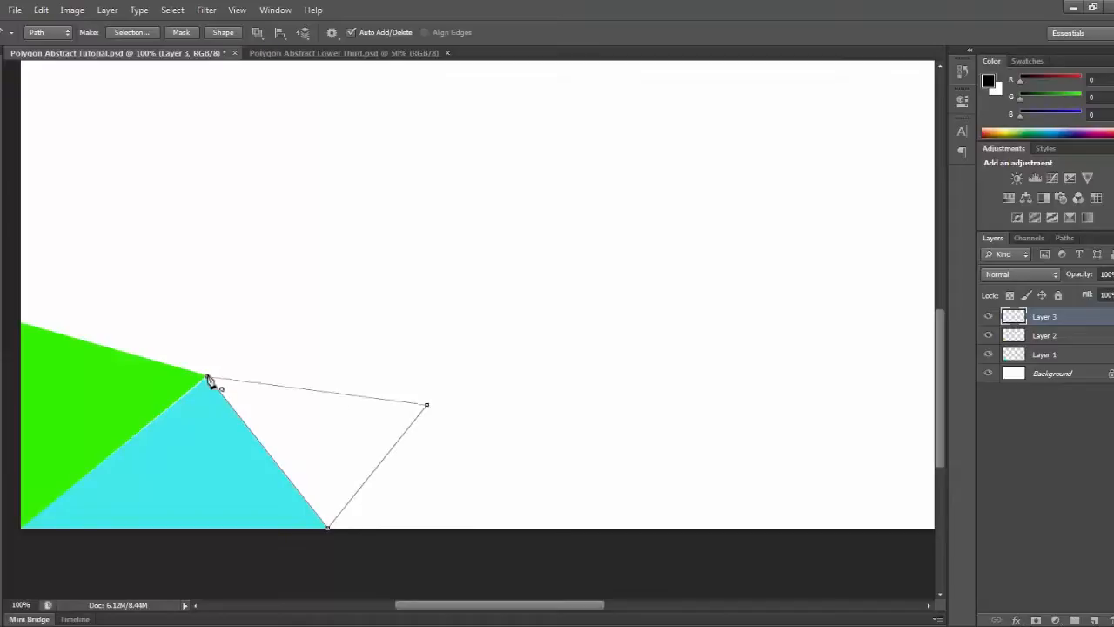
Fill the path beside the cyan triangle's right side with the red color ef0c22 and delete the path.
right_click(290, 403)
left_click(331, 186)
left_click(577, 175)
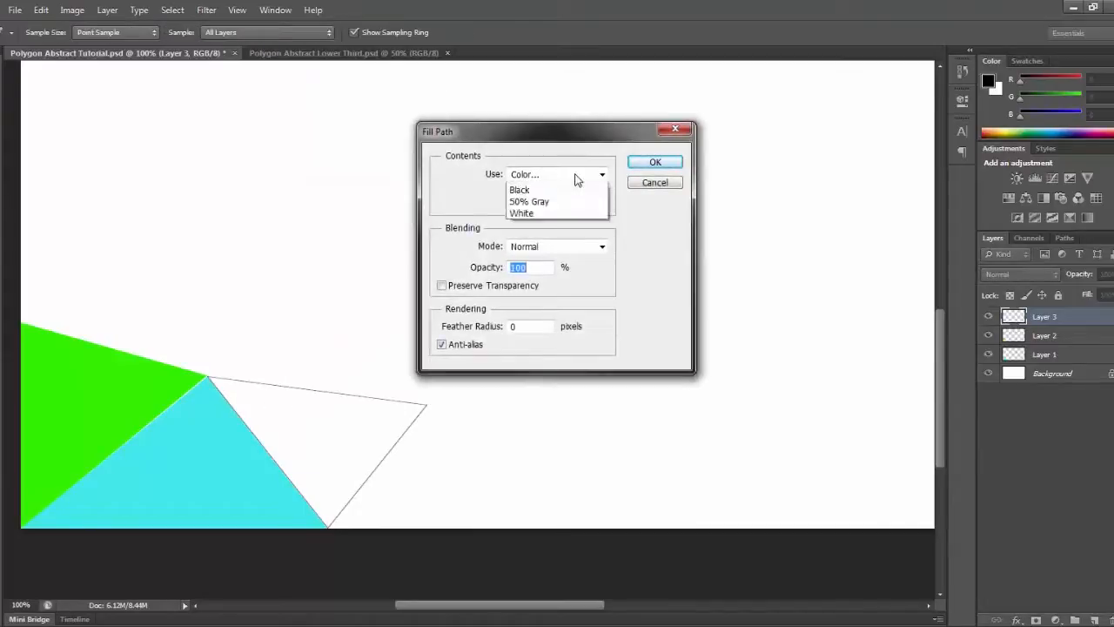
left_click(573, 213)
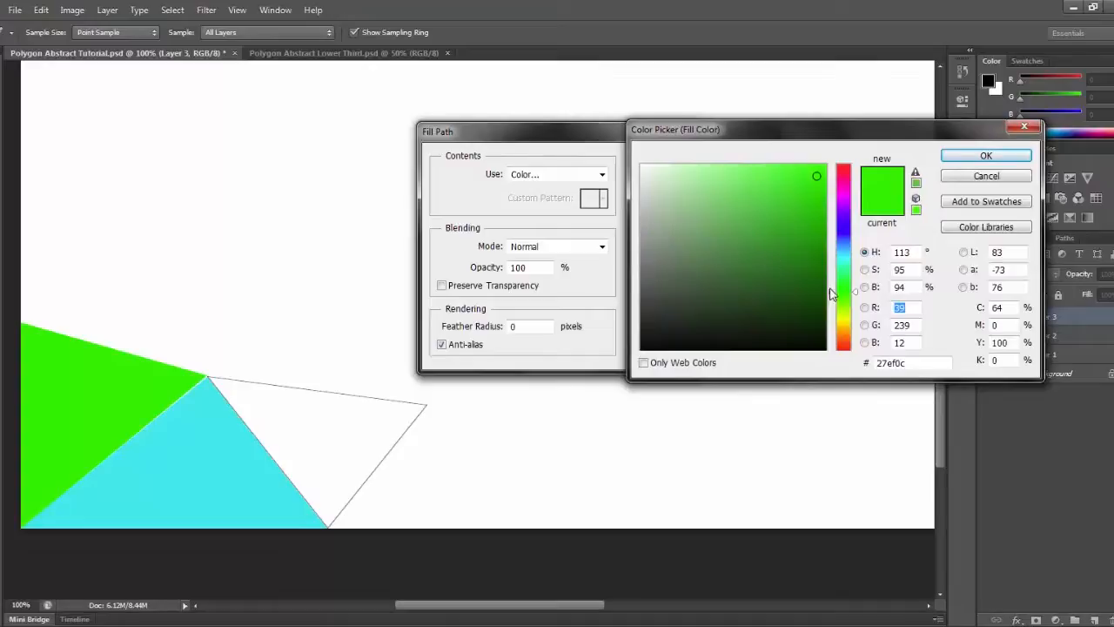
left_click_drag(845, 317, 839, 169)
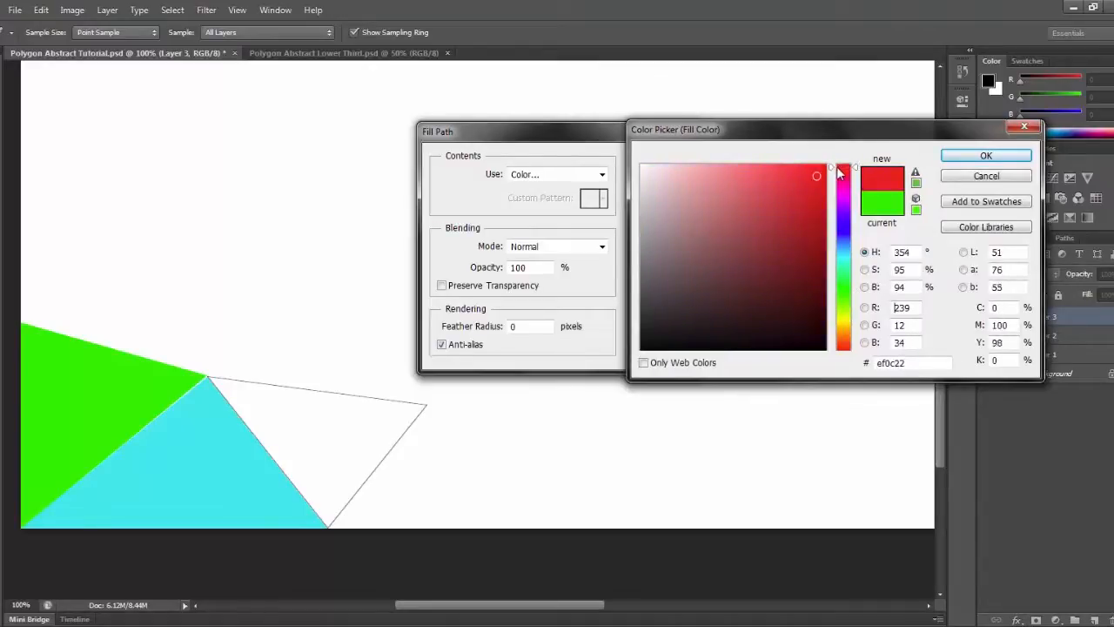
left_click(962, 158)
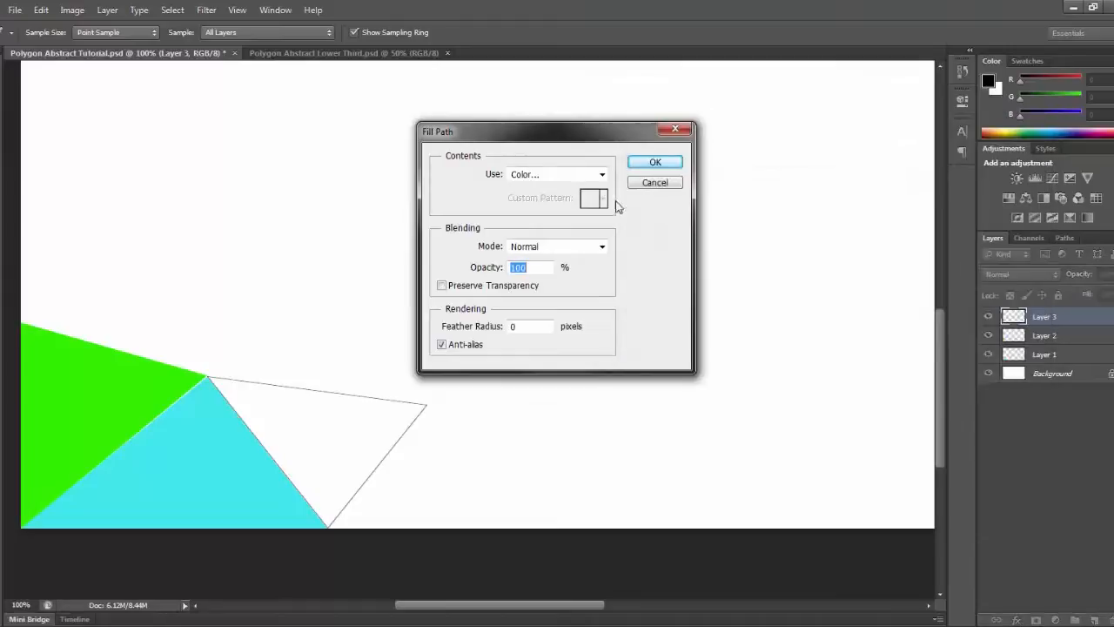
left_click(642, 162)
right_click(463, 331)
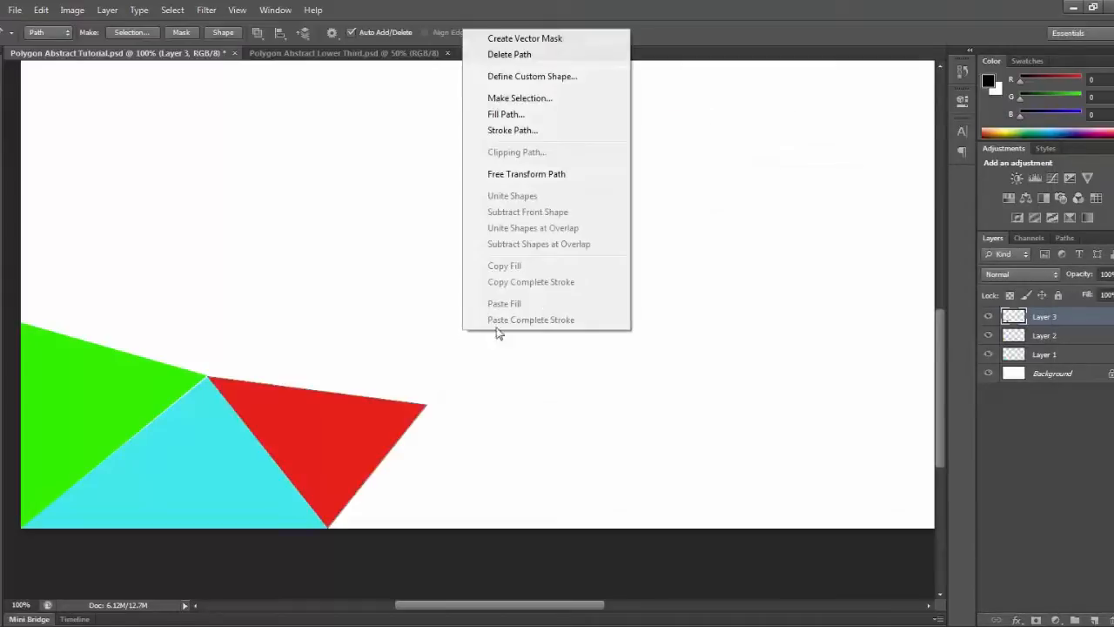
left_click(541, 54)
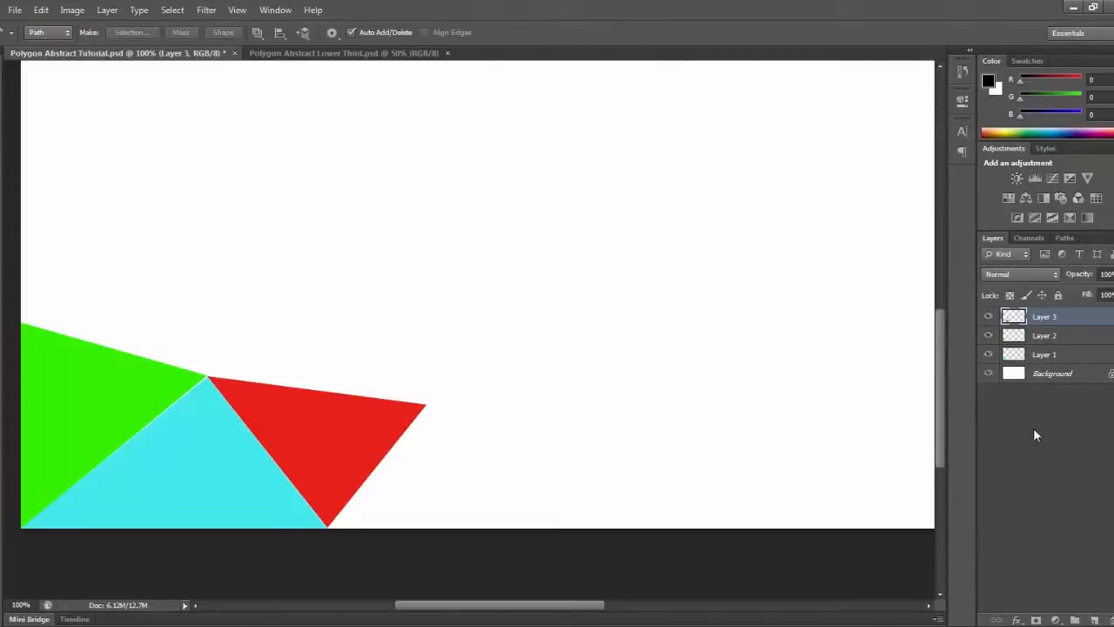
Add a new empty layer above the red triangle's layer.
left_click(1099, 618)
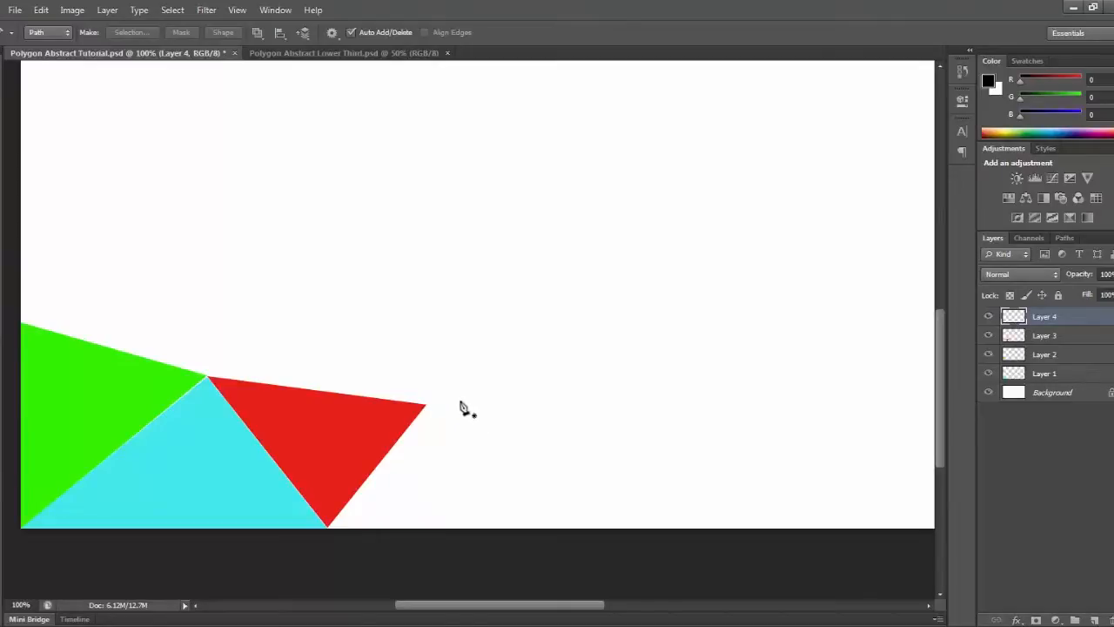
Try to reshape the red triangle with the Warp transform by pulling its upper-right corner inward, and cancel the transform.
left_click(1073, 335)
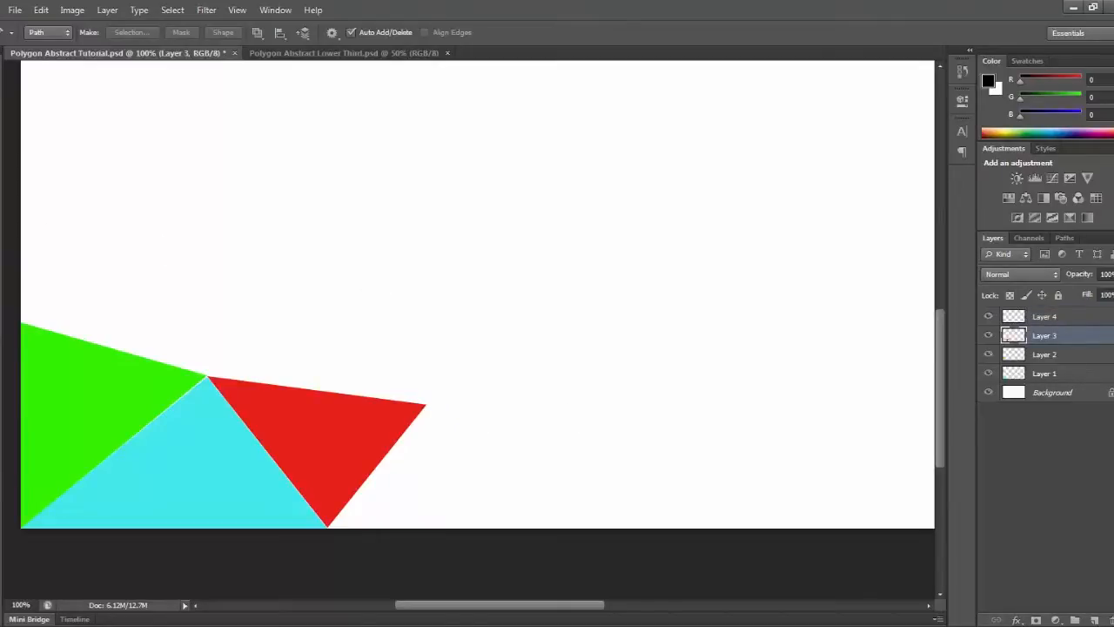
key("v")
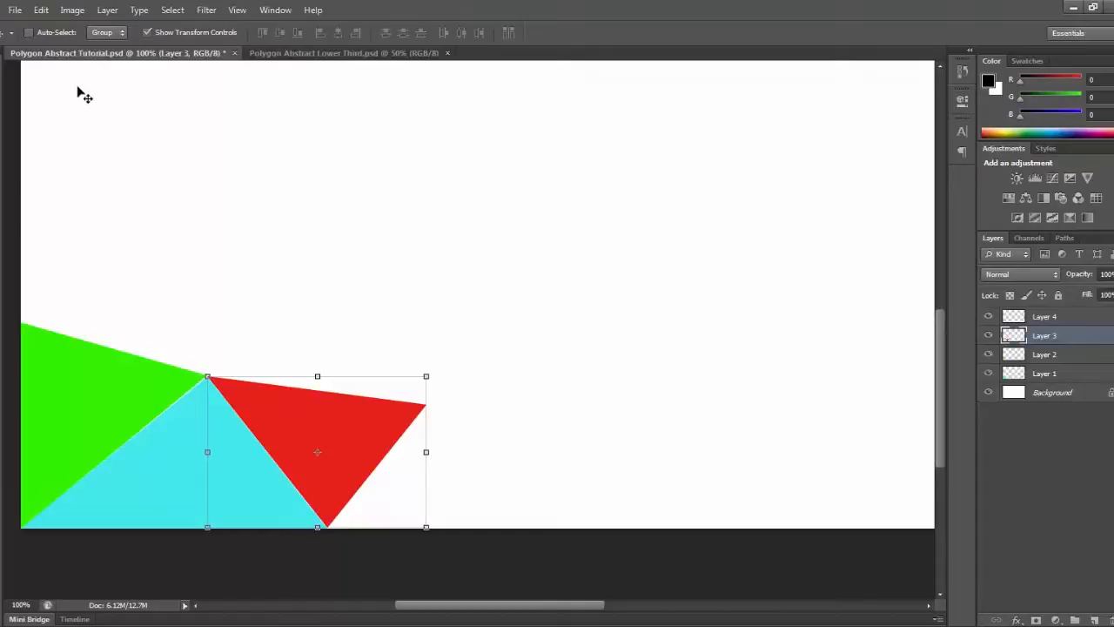
left_click(41, 10)
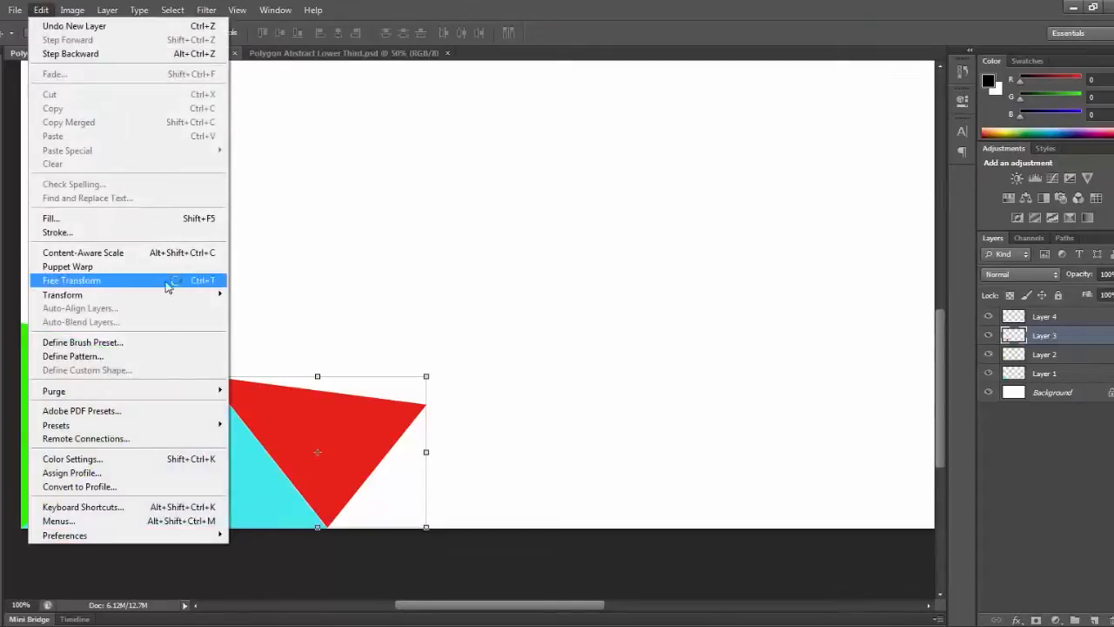
mouse_move(167, 296)
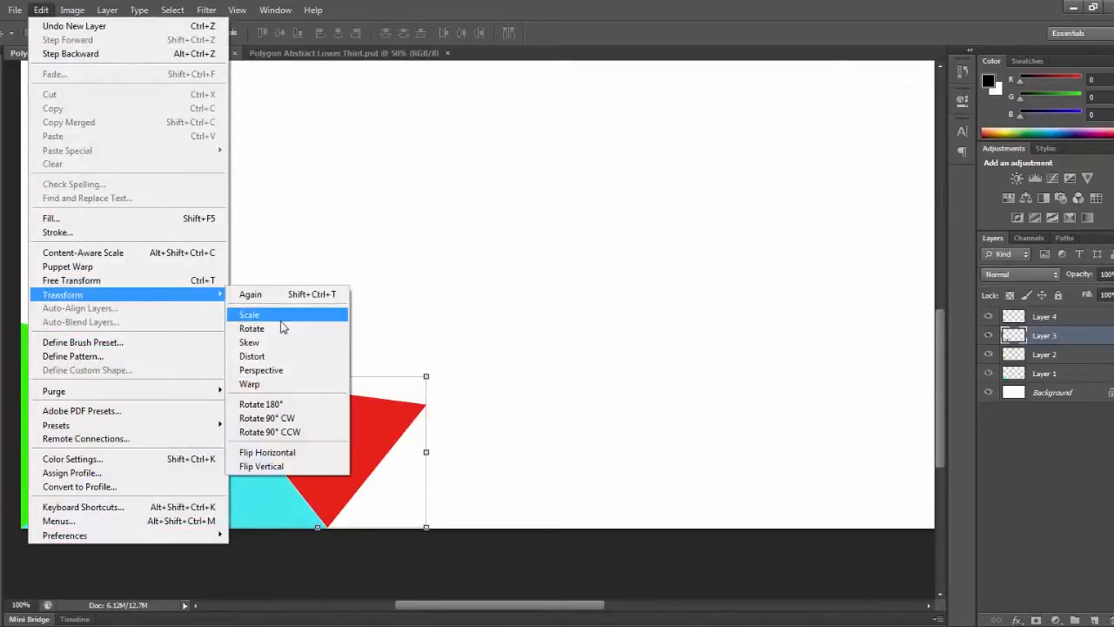
left_click(276, 386)
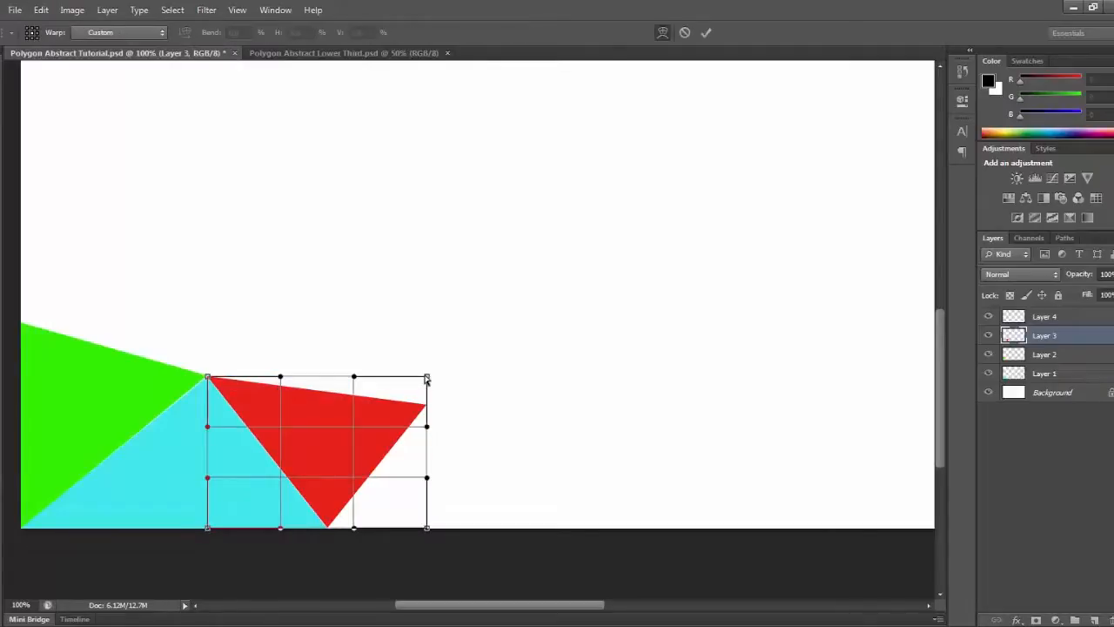
left_click_drag(427, 379, 399, 400)
left_click(684, 33)
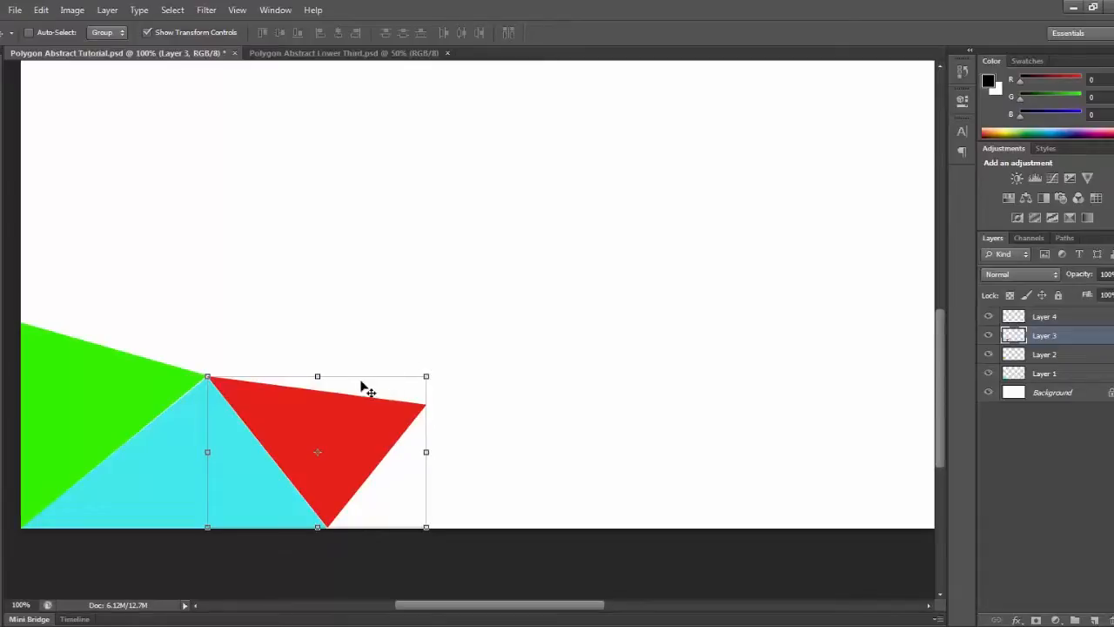
Try to squash the red triangle to about 80% height and rotate it slightly counterclockwise, undoing both and cancelling the transform.
left_click_drag(360, 376, 350, 404)
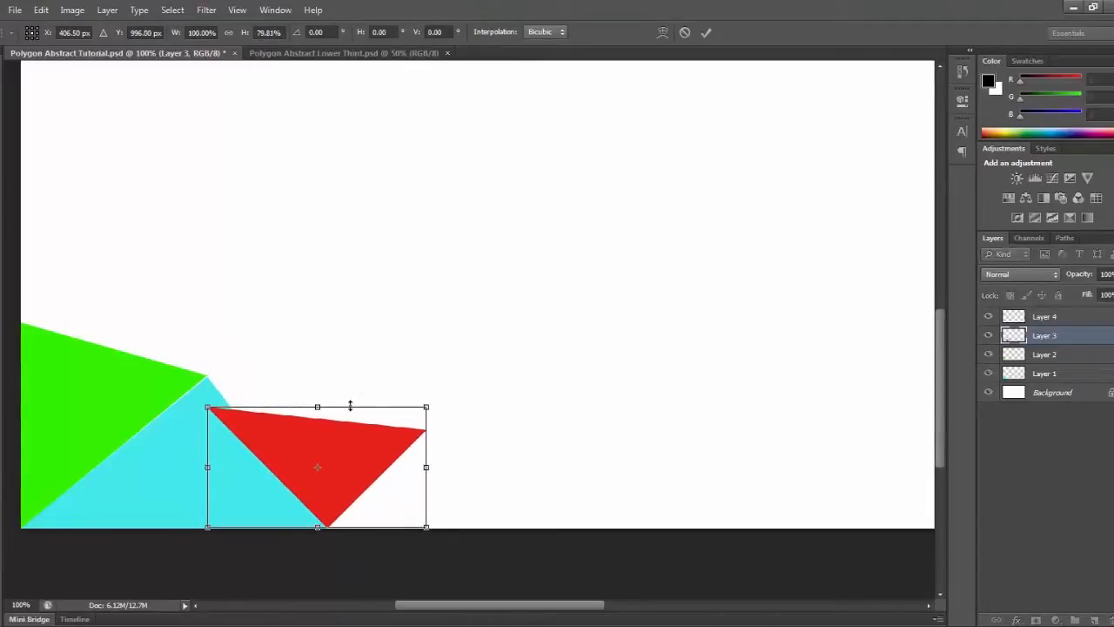
key("ctrl+z")
left_click_drag(461, 430, 458, 410)
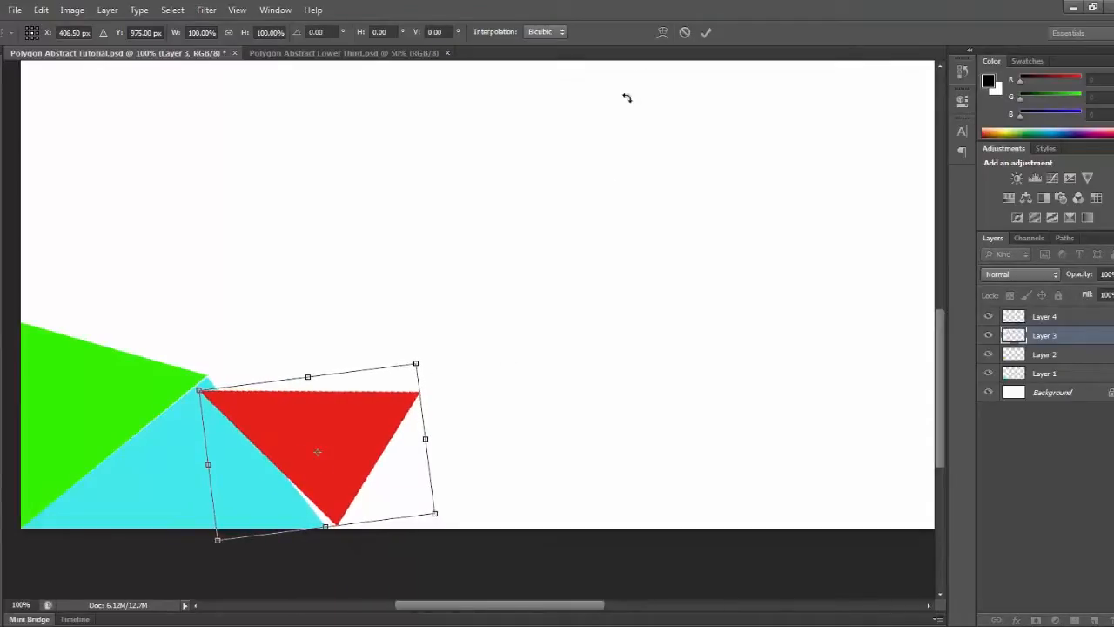
key("ctrl+z")
left_click(684, 33)
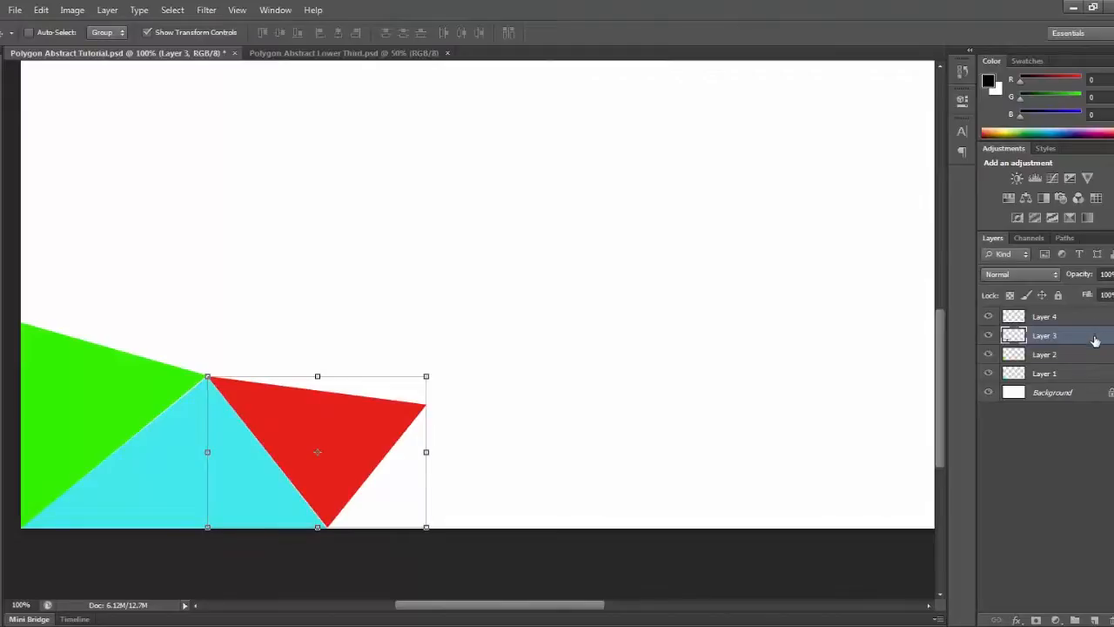
Delete the red triangle's layer, and add and remove an extra empty layer above the green triangle's layer.
key("Delete")
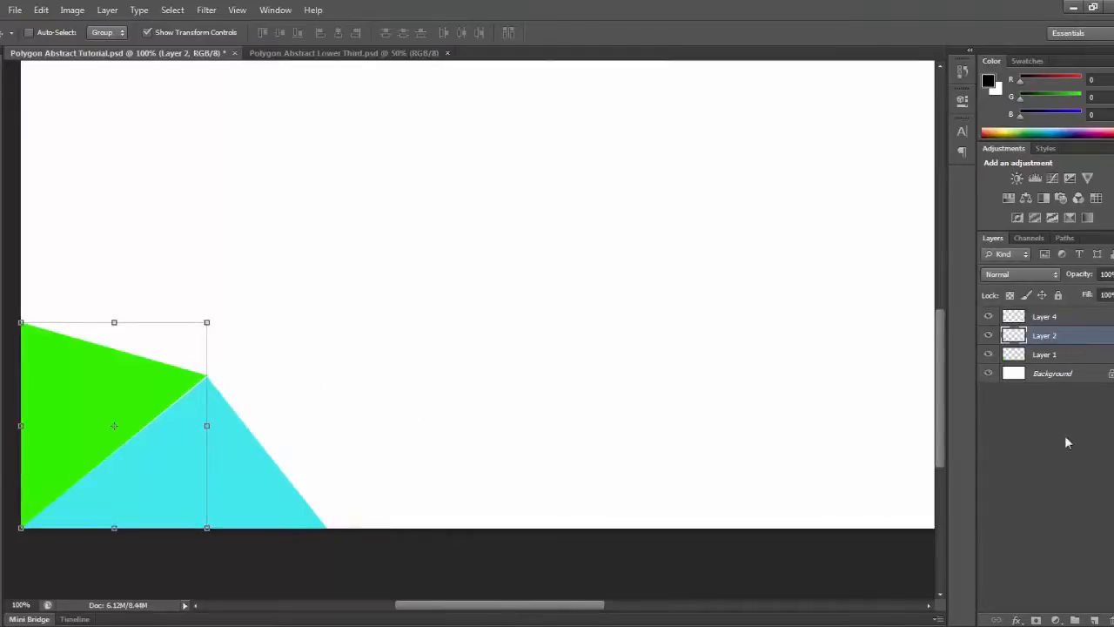
left_click(1094, 620)
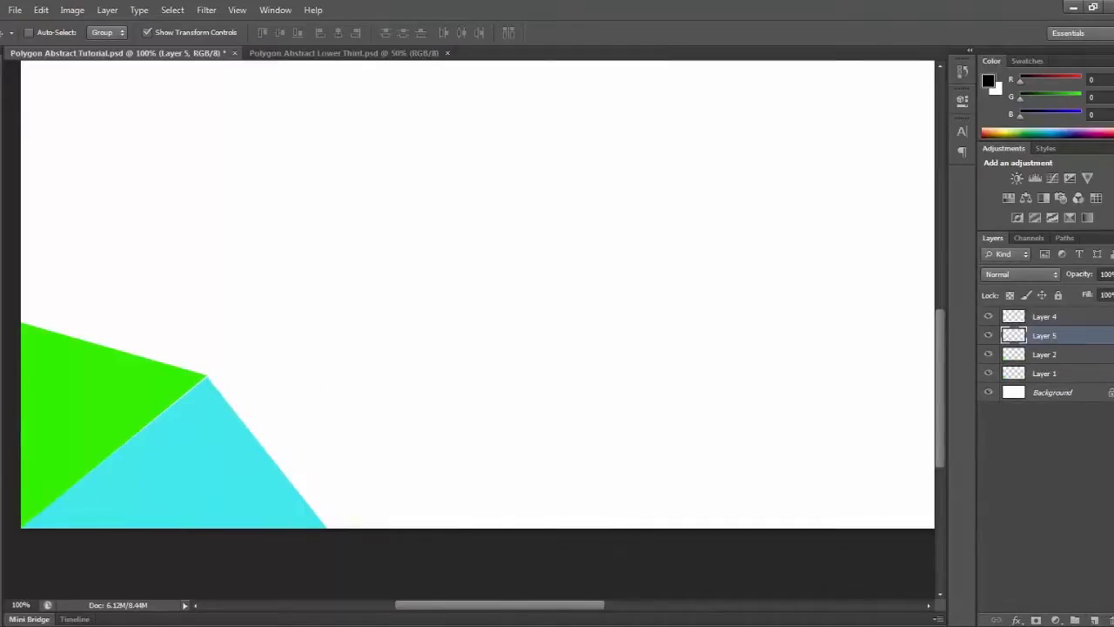
key("Delete")
On Layer 4, draw a closed triangle path with the Pen tool adjoining the cyan triangle's right edge.
left_click(1052, 319)
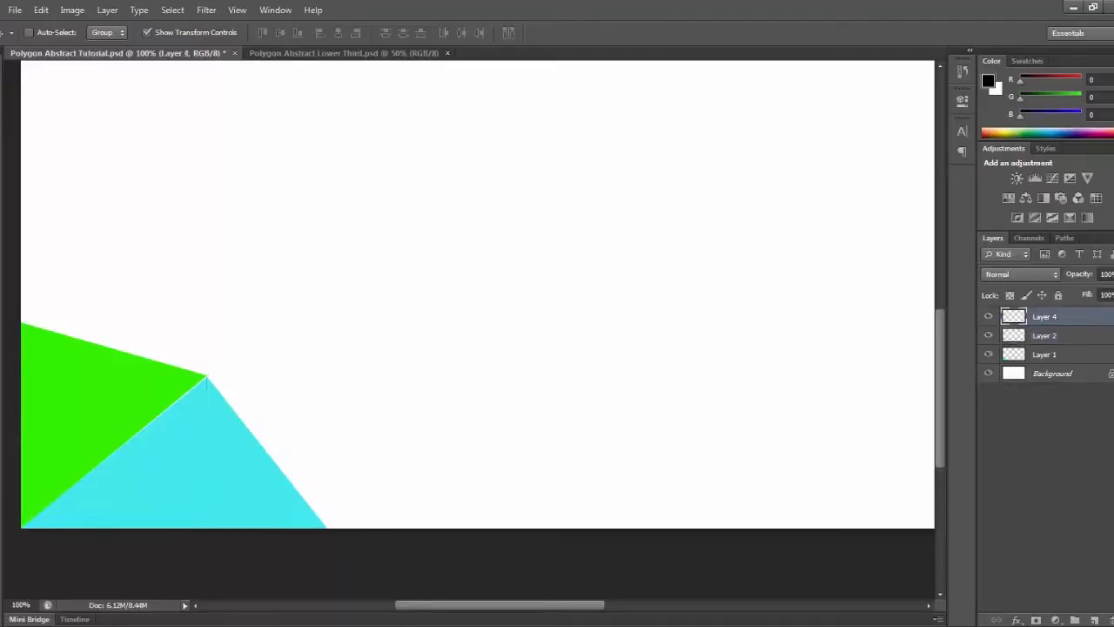
key("p")
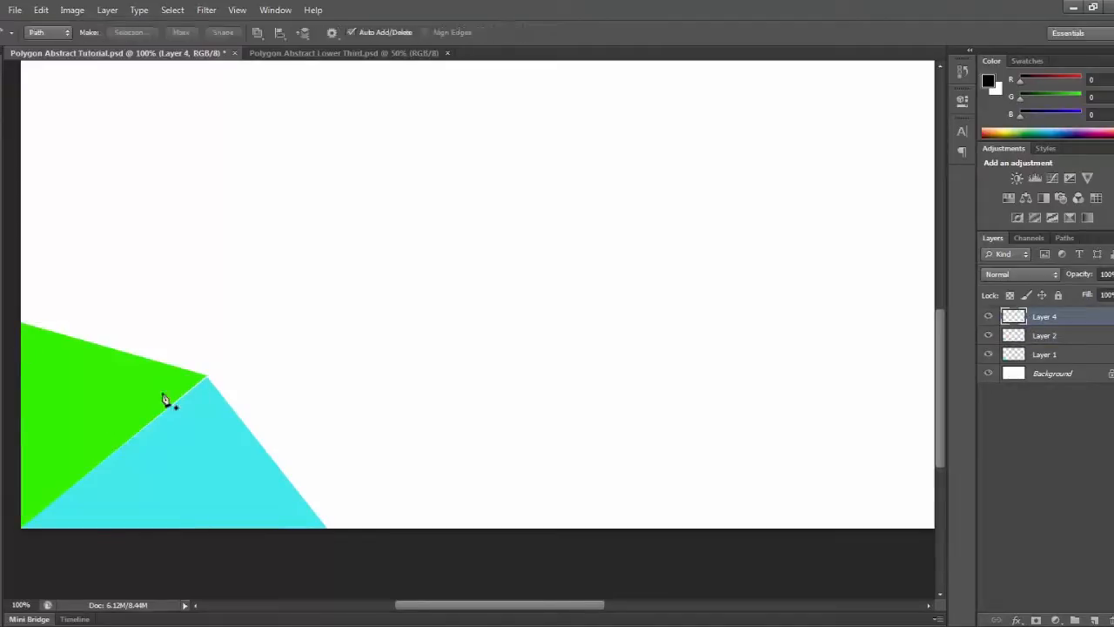
left_click(207, 375)
left_click(327, 529)
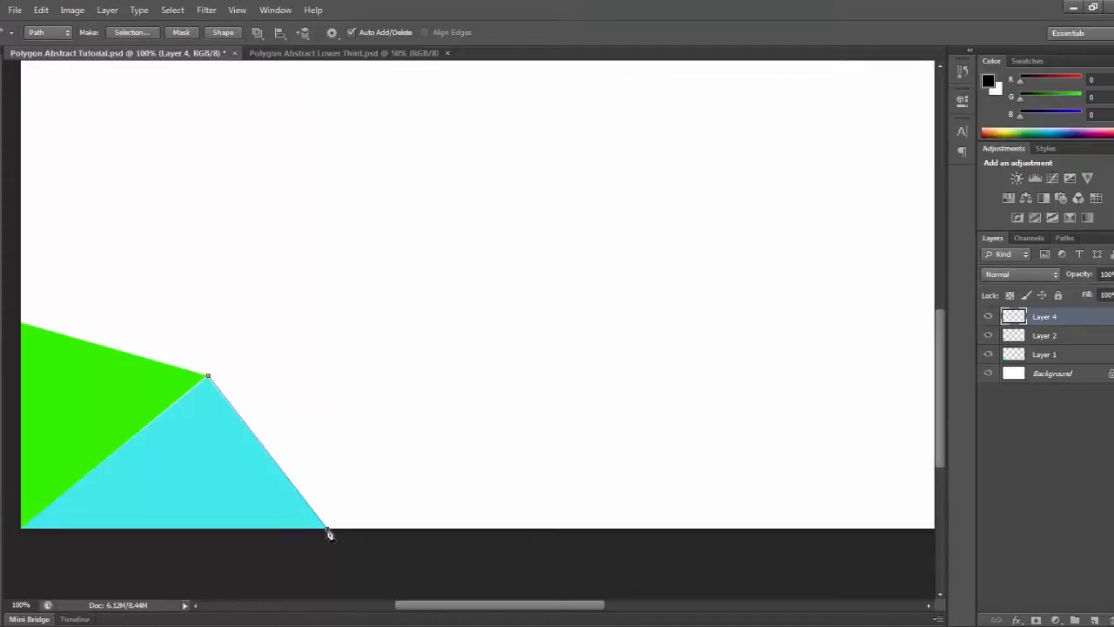
left_click(407, 368)
left_click(208, 377)
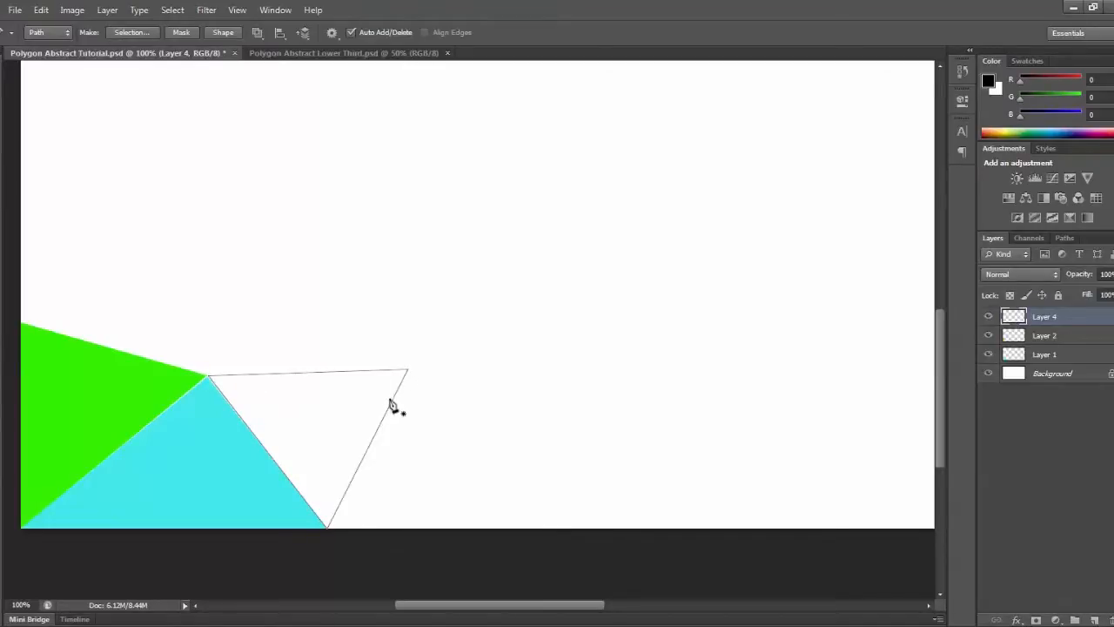
Redo the triangle path's upper-right corner slightly lower, level with the cyan triangle's apex, and close the path.
key("ctrl+z")
key("ctrl+z")
left_click(405, 371)
key("ctrl+z")
left_click(405, 375)
left_click(208, 376)
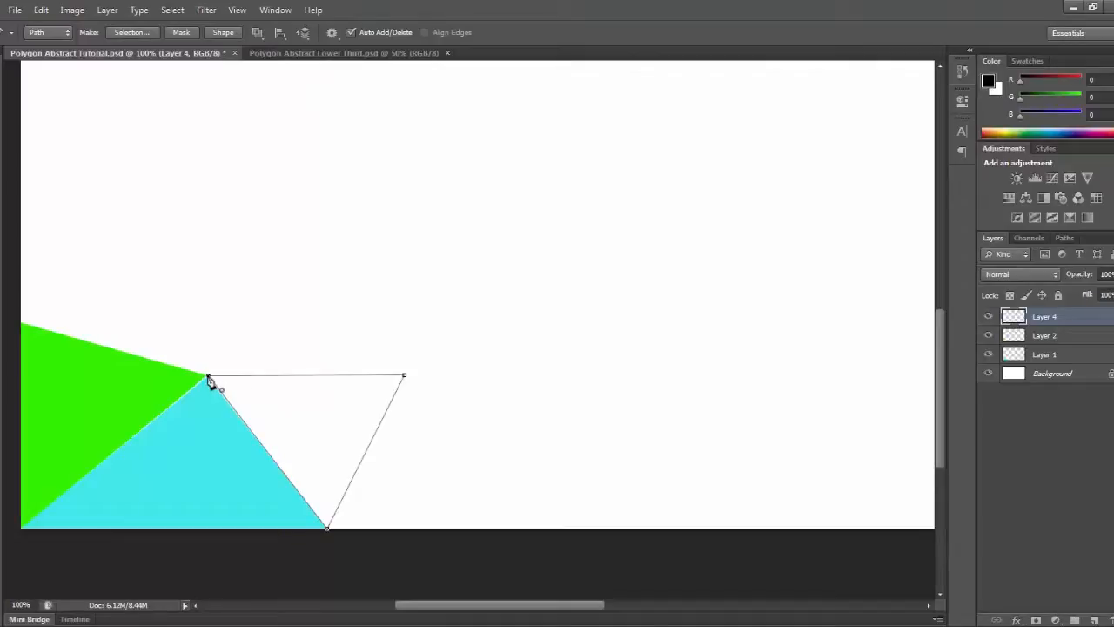
Fill the triangle path with red ef0c0c and delete the path.
right_click(309, 416)
left_click(340, 193)
left_click(567, 177)
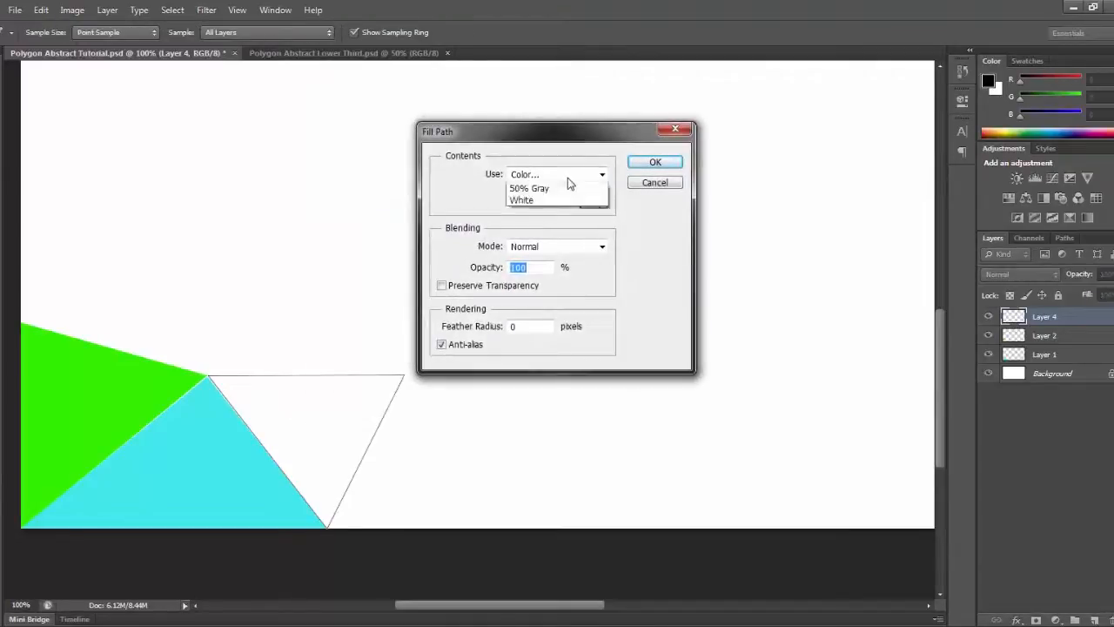
left_click(566, 214)
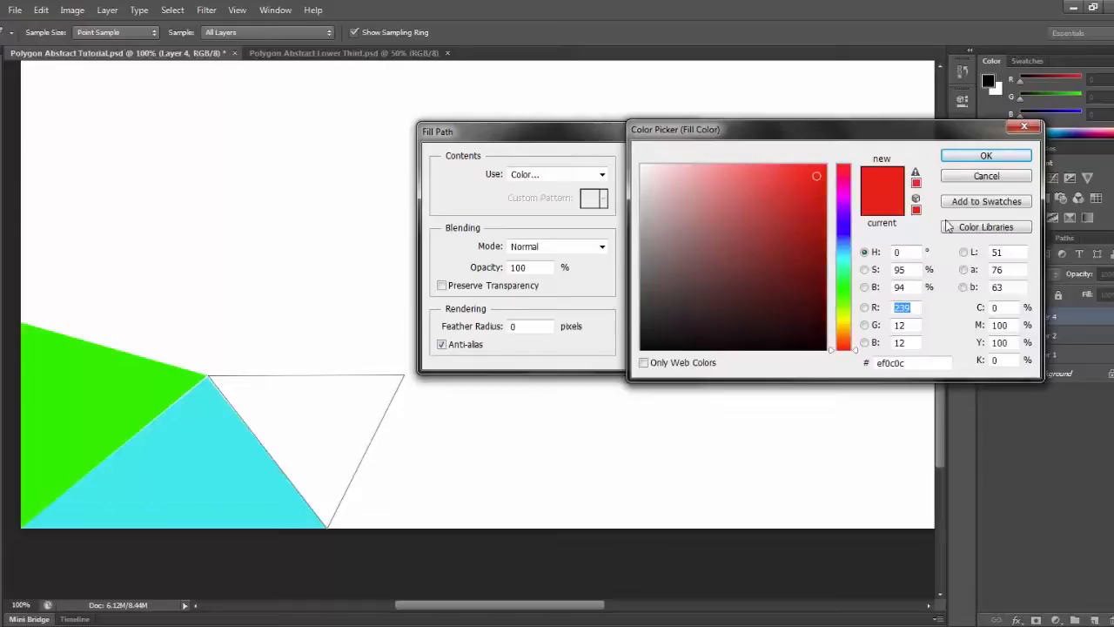
left_click(982, 158)
left_click(658, 167)
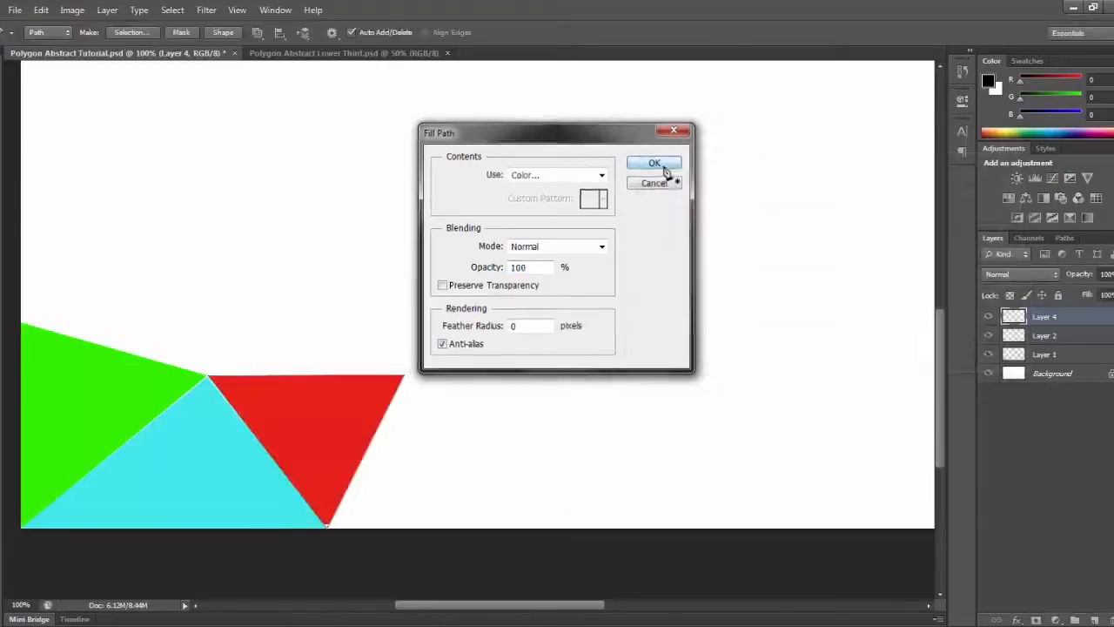
right_click(626, 340)
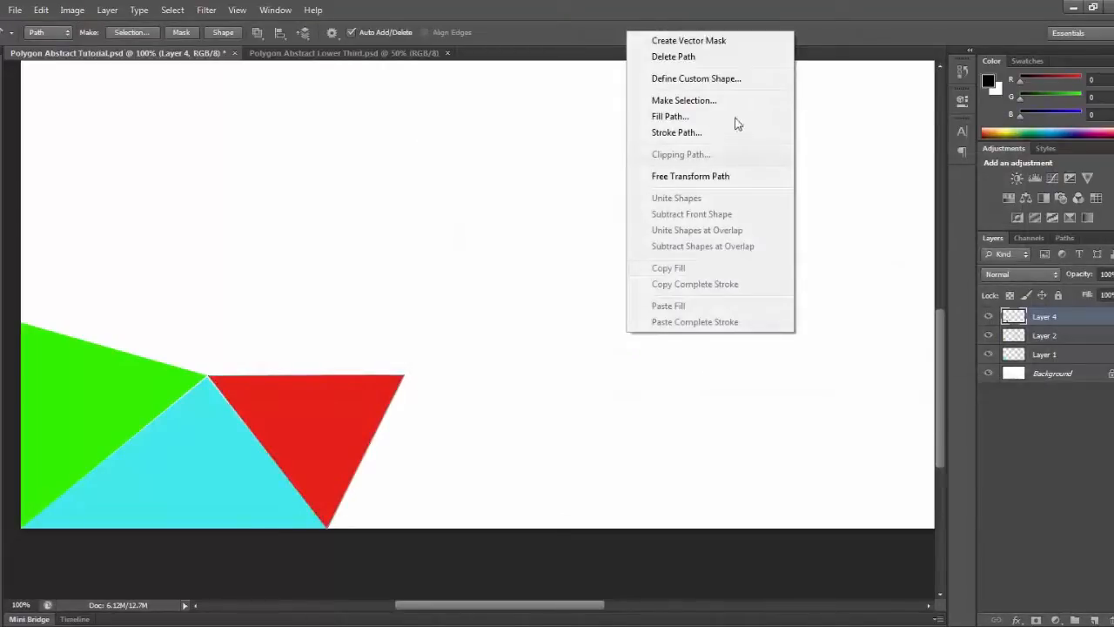
left_click(711, 64)
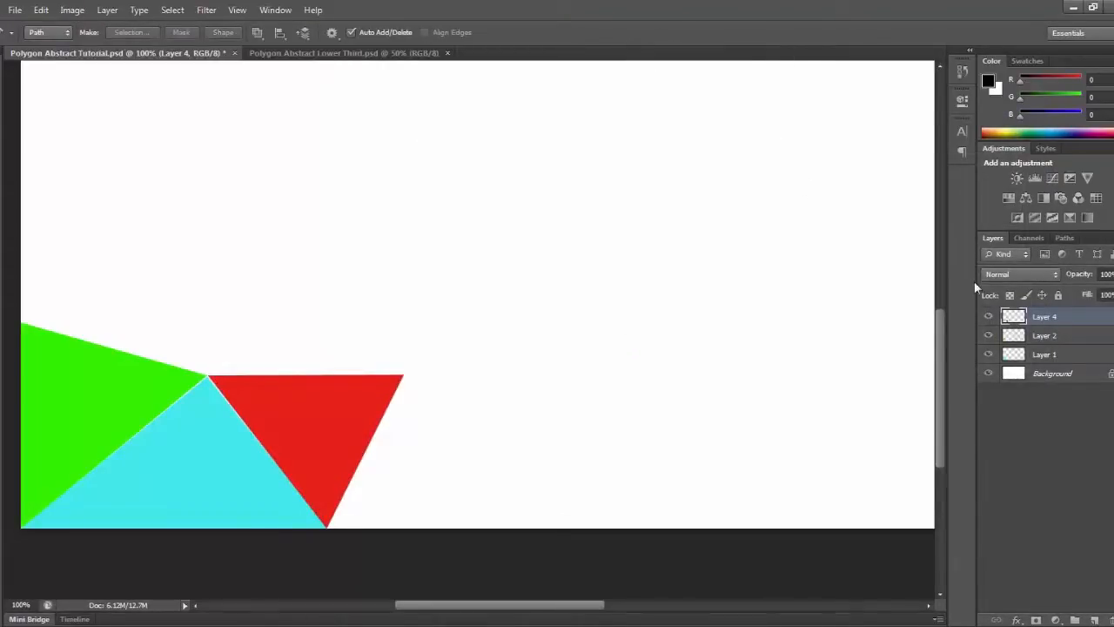
On a new layer, draw a closed triangle path from the red triangle's right edge along the canvas's bottom edge.
left_click(1094, 620)
left_click(403, 376)
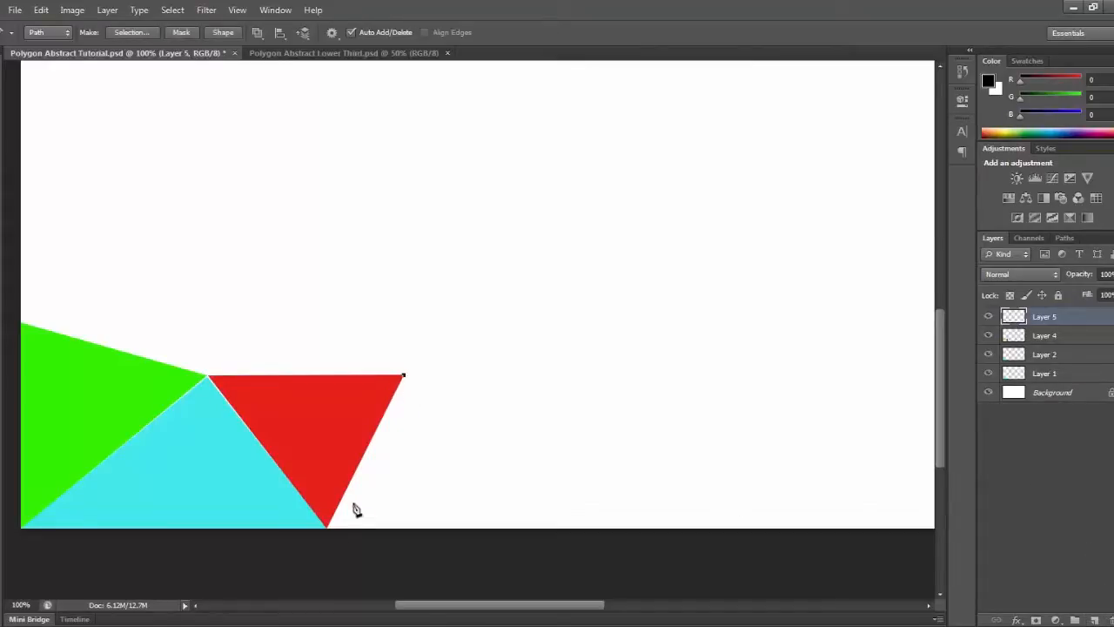
left_click(328, 528)
key("ctrl+z")
left_click(327, 528)
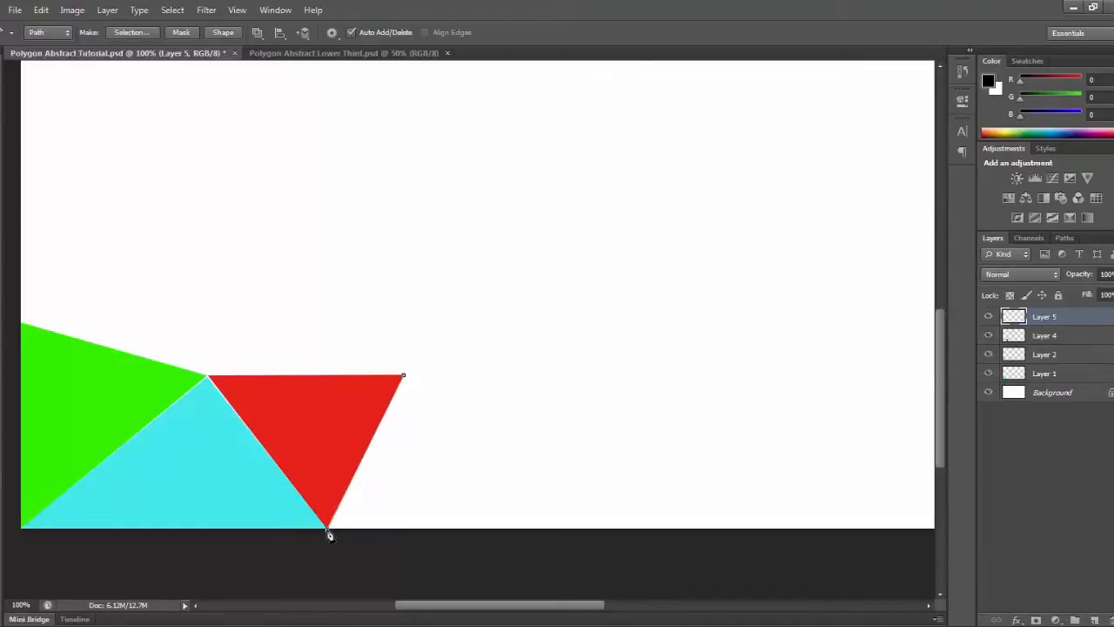
key("ctrl+z")
left_click(328, 529)
key("ctrl+z")
left_click(328, 529)
key("ctrl+z")
left_click(328, 530)
left_click(525, 528)
left_click(404, 379)
Fill the new triangle path with blue 0c9cef and delete the path.
right_click(436, 487)
left_click(480, 278)
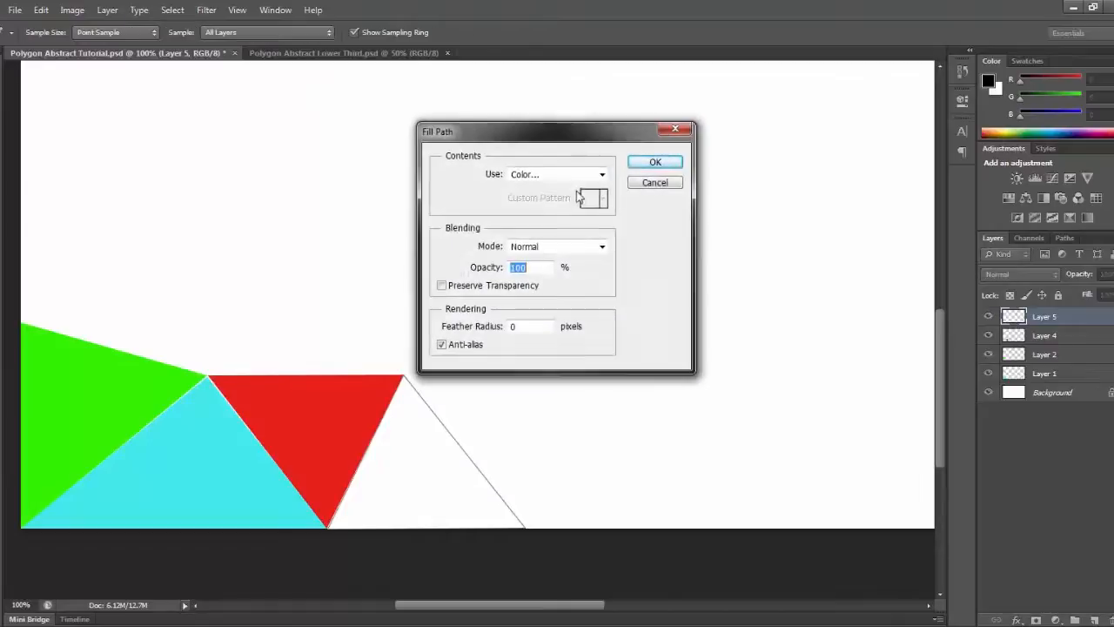
left_click(579, 175)
left_click(578, 209)
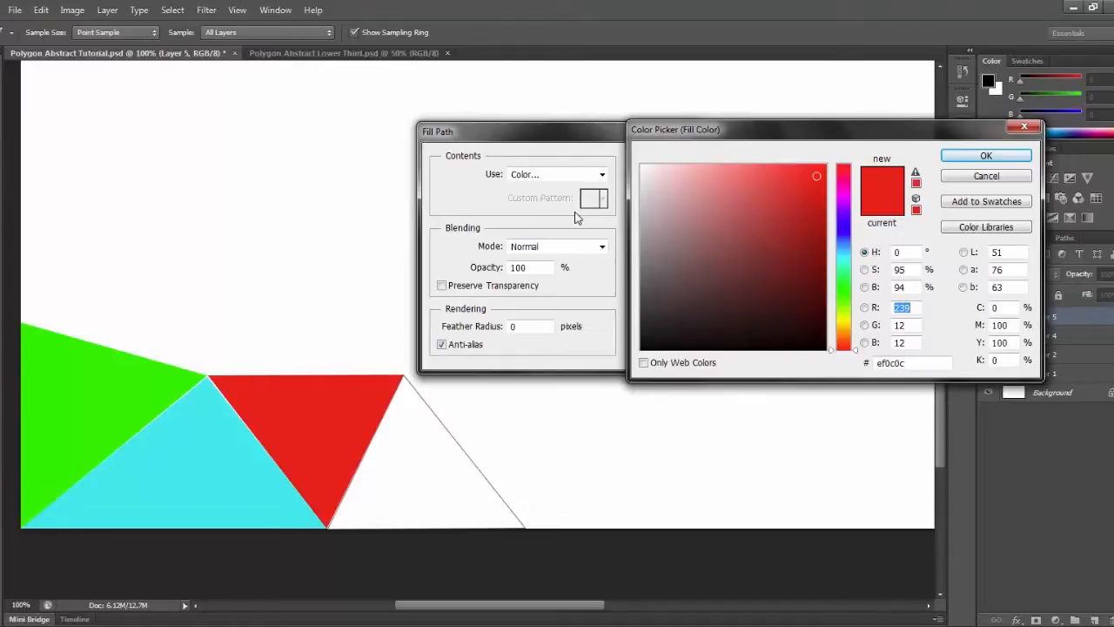
mouse_move(848, 262)
left_mouse_down()
mouse_move(847, 242)
mouse_move(847, 253)
left_mouse_up()
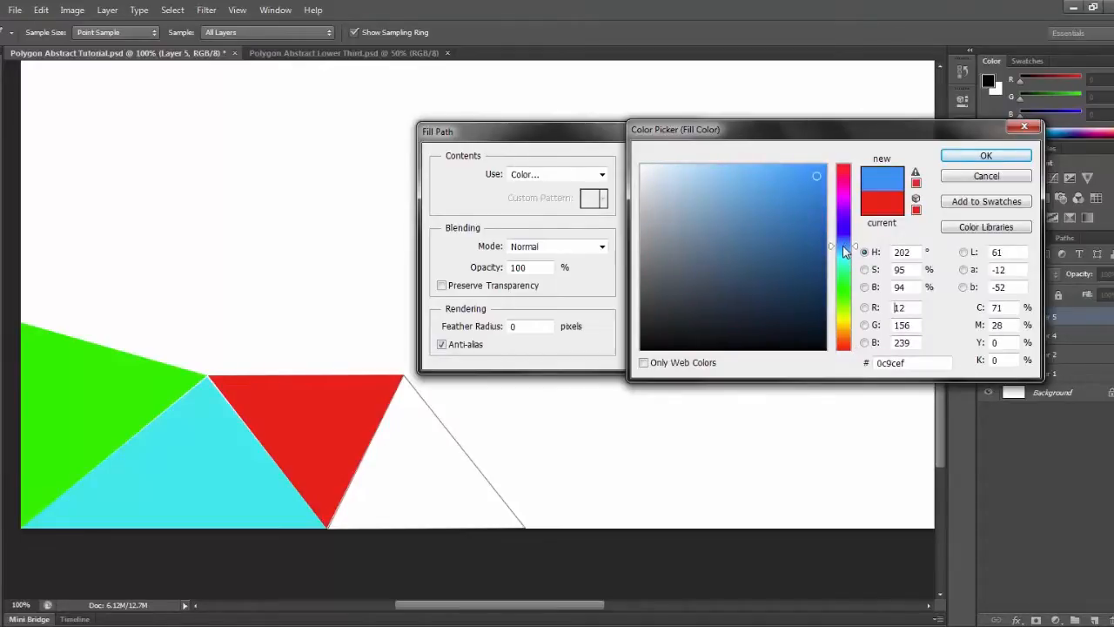
left_click(969, 159)
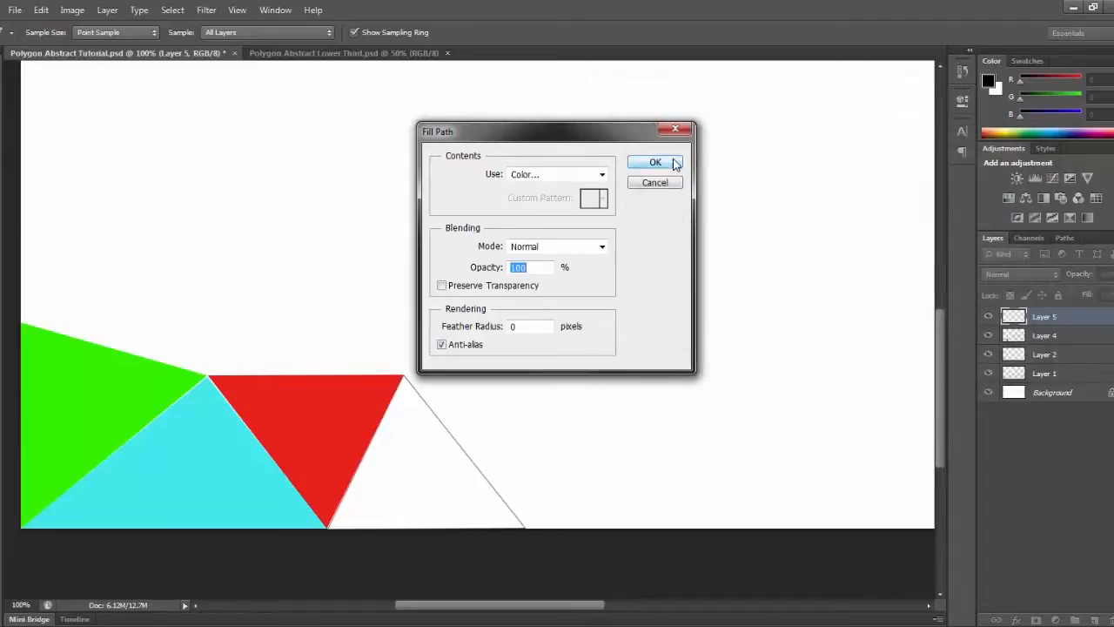
left_click(663, 161)
right_click(588, 358)
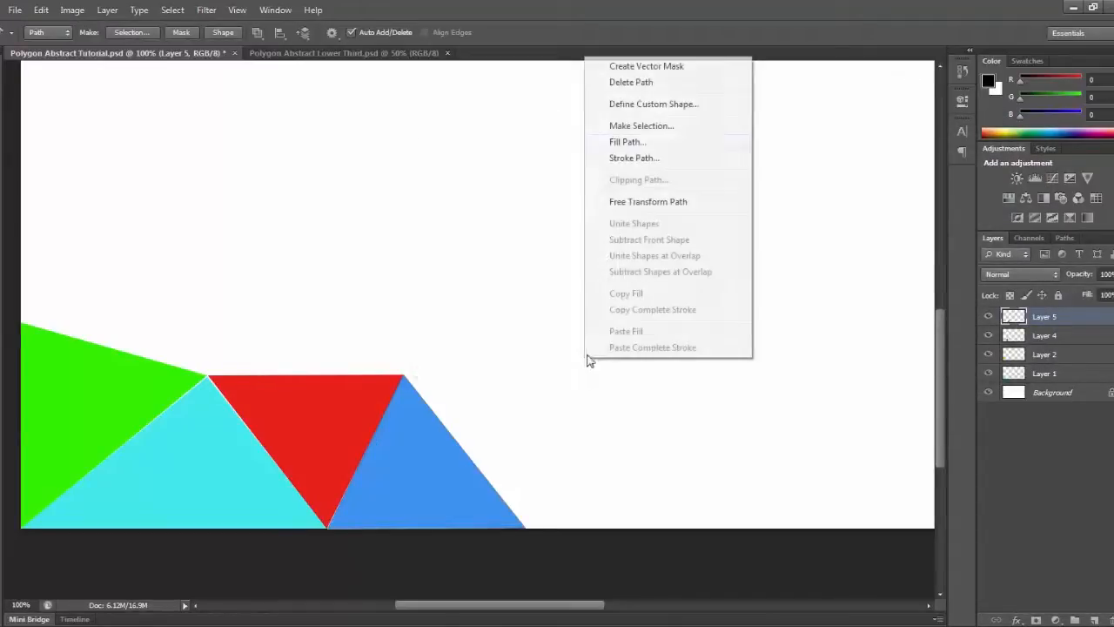
left_click(655, 84)
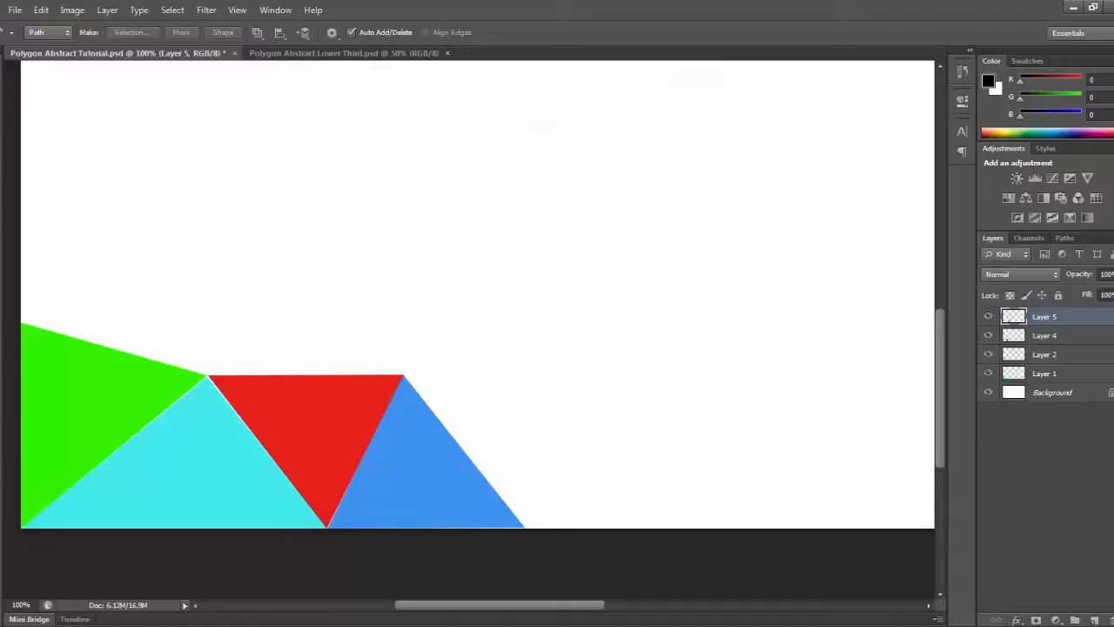
On a new layer, draw a closed inverted triangle path adjoining the blue triangle's right edge, its top nearly level with the red triangle's.
left_click(1095, 619)
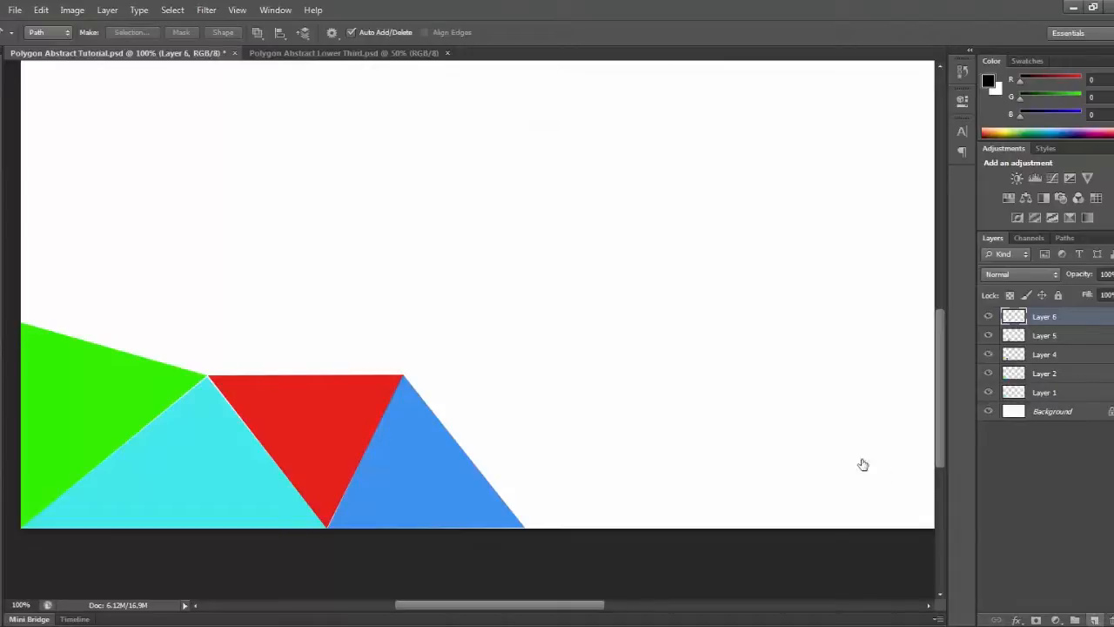
left_click(404, 377)
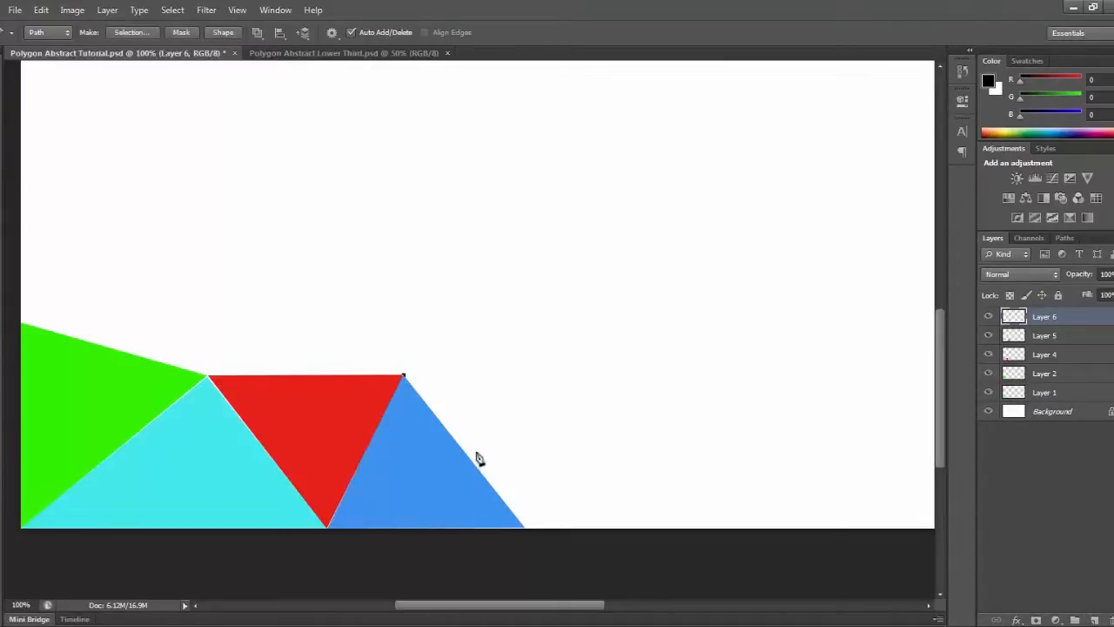
left_click(524, 528)
left_click(577, 376)
key("ctrl+z")
left_click(584, 366)
key("ctrl+z")
left_click(583, 371)
left_click(404, 376)
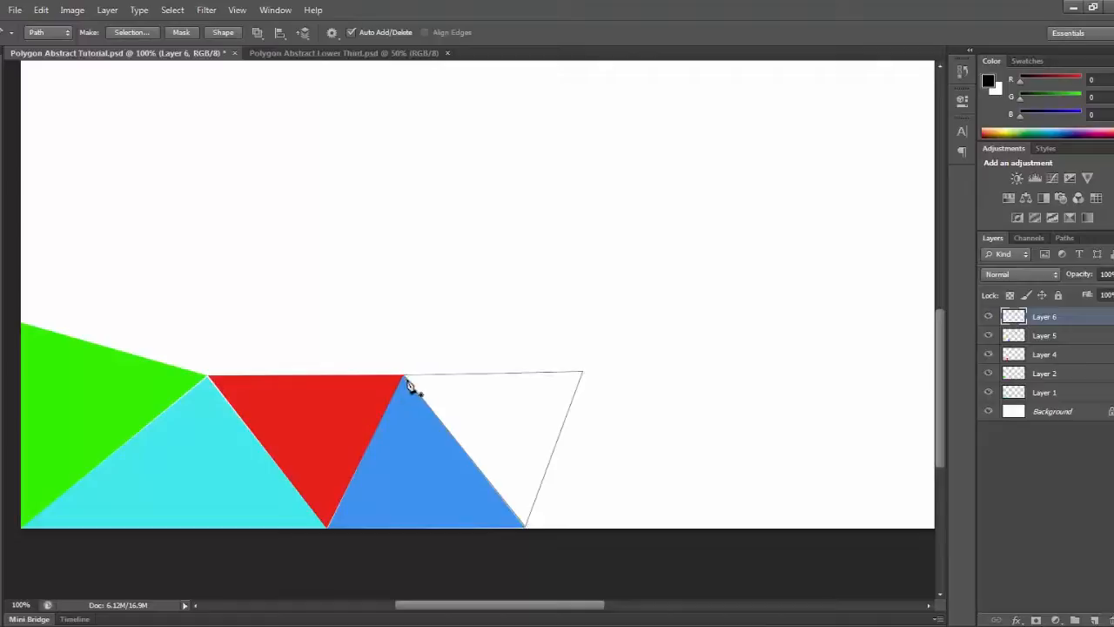
Fill the inverted triangle path with green 0cef47, based on the first green triangle's sampled color, and delete the path.
right_click(501, 402)
left_click(581, 189)
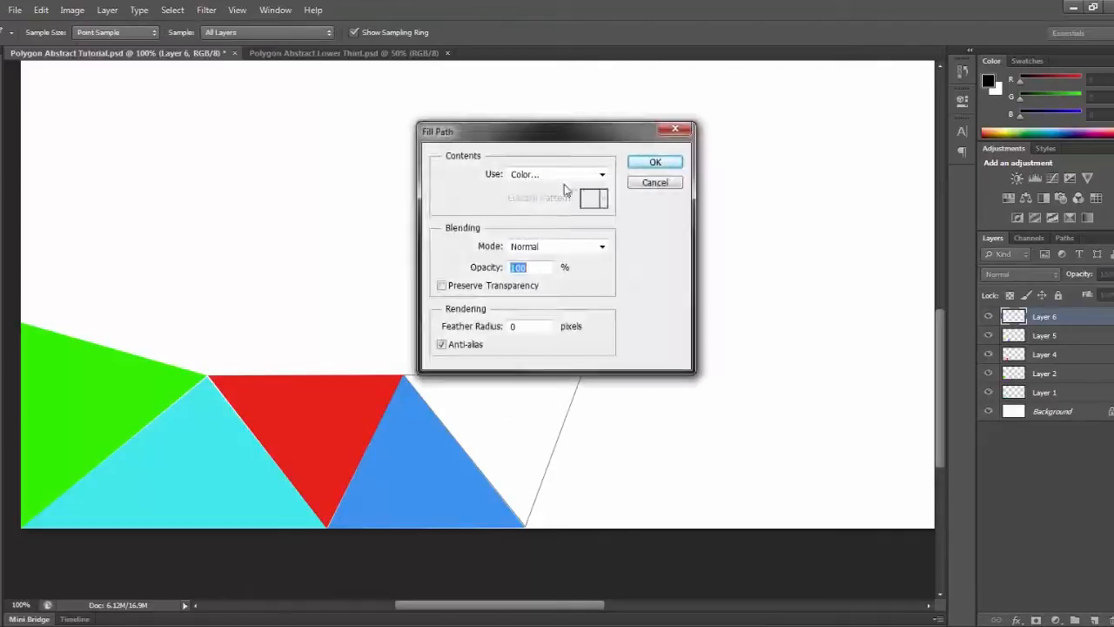
left_click(551, 177)
left_click(540, 214)
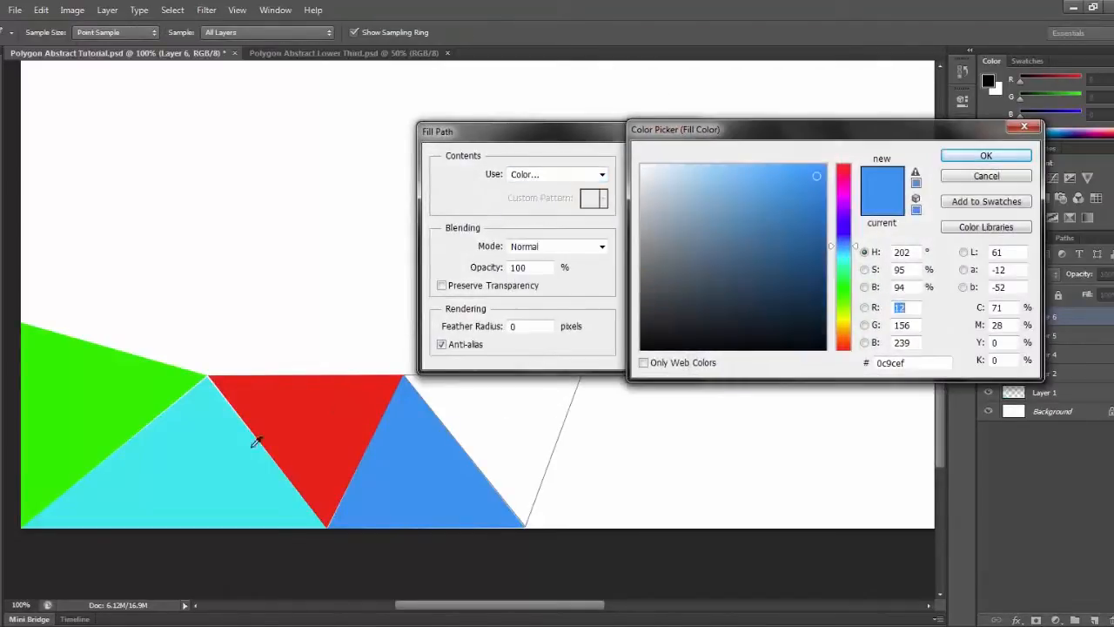
left_click(206, 367)
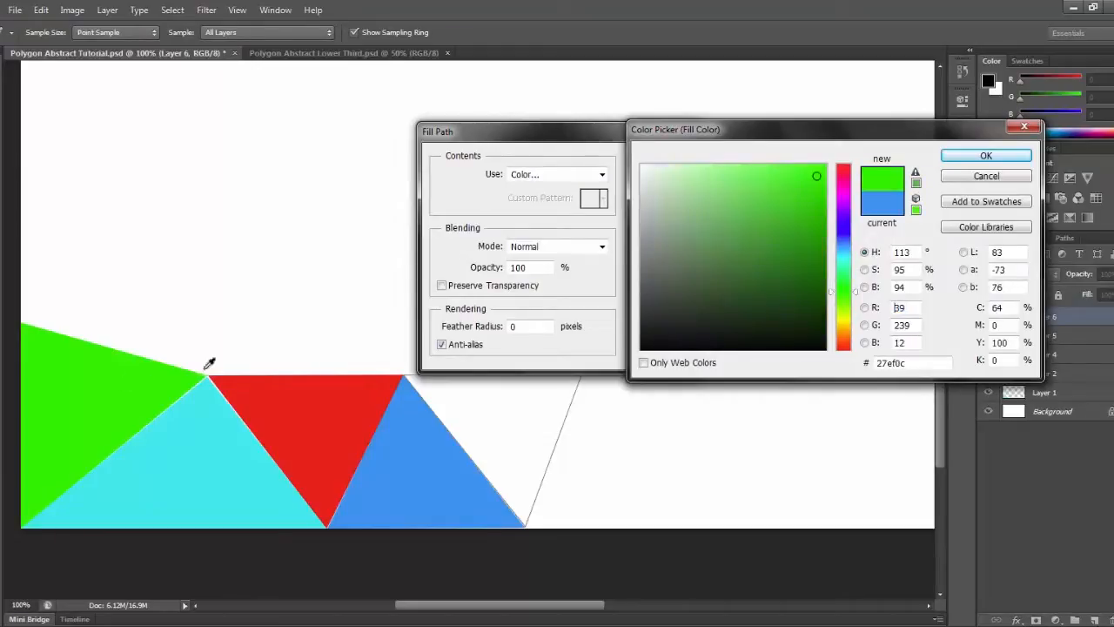
left_click_drag(850, 271, 844, 281)
left_click(954, 164)
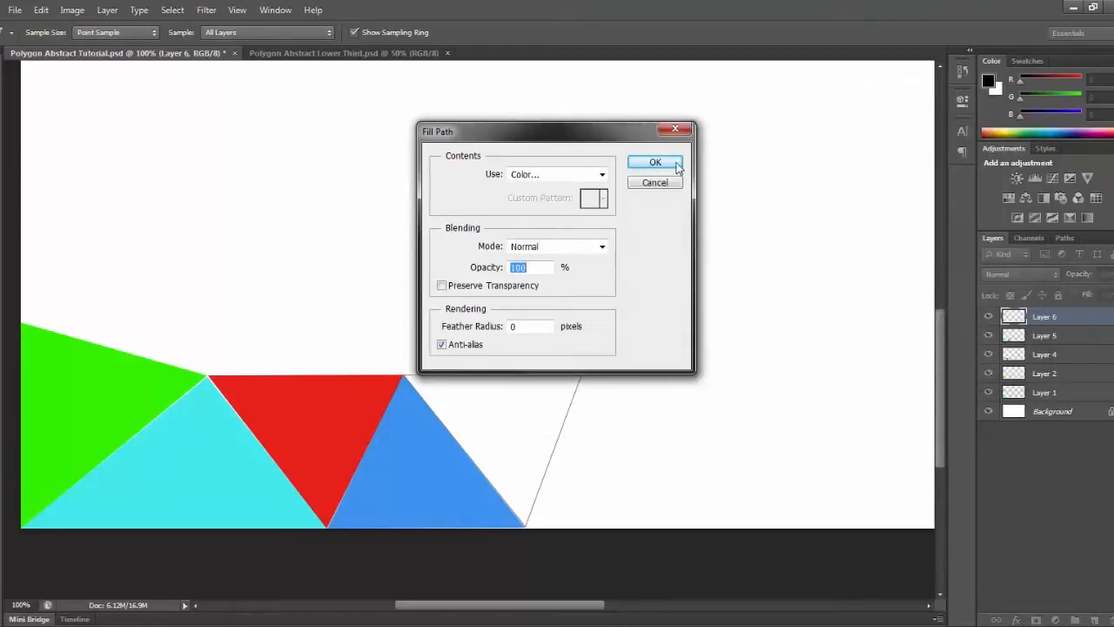
key("Return")
right_click(604, 330)
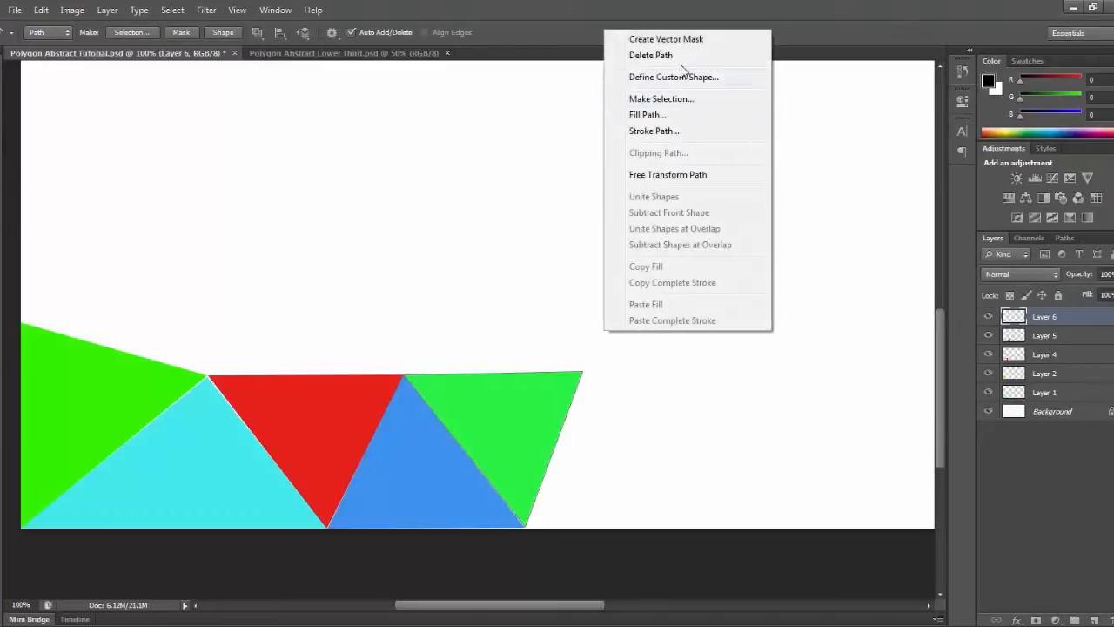
left_click(681, 57)
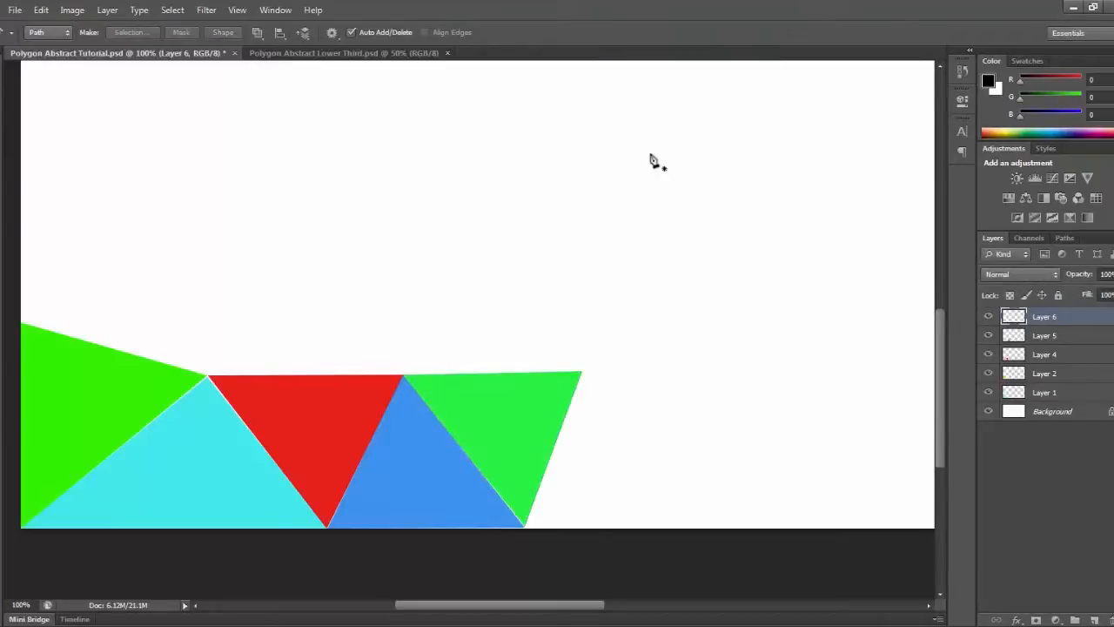
On a new layer, draw a closed triangle path from the second green triangle's right edge along the canvas's bottom edge.
left_click(1095, 619)
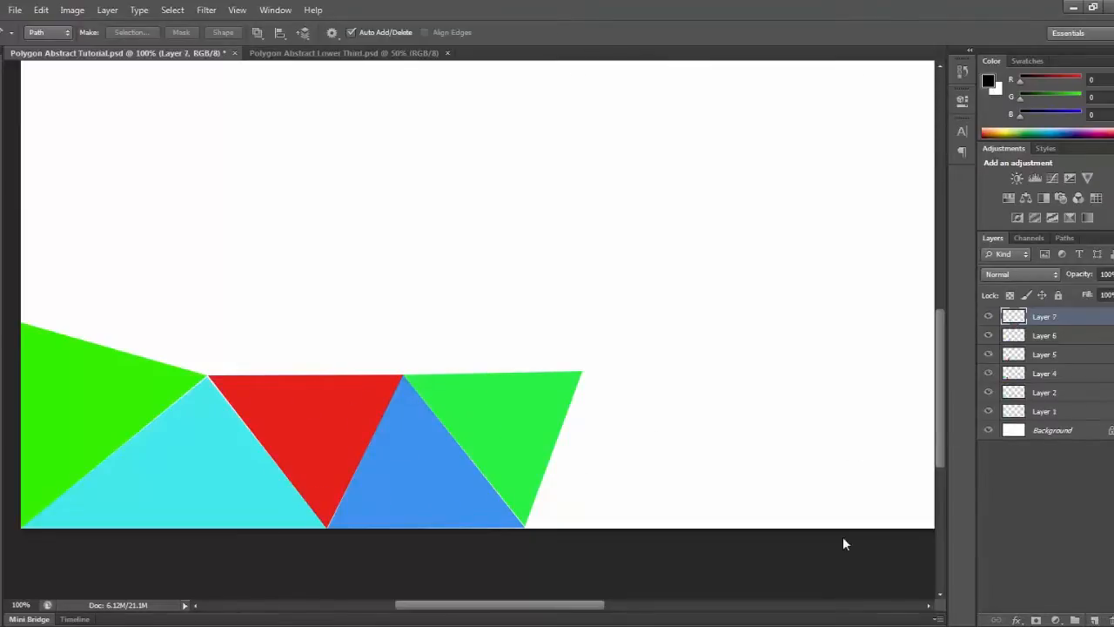
left_click(526, 529)
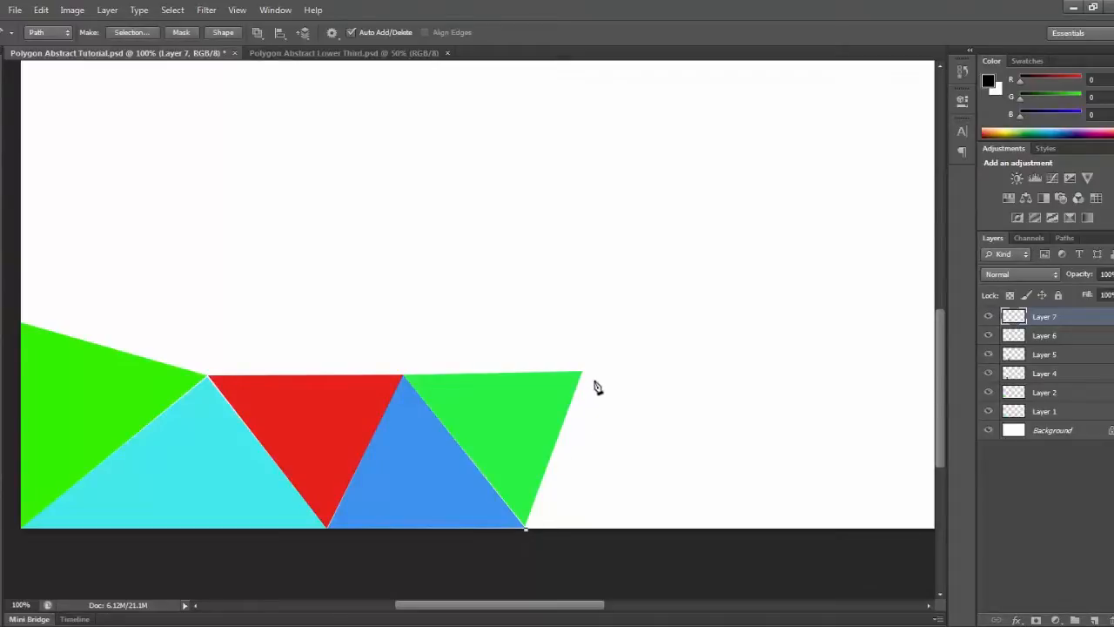
left_click(581, 373)
key("ctrl+z")
key("ctrl+alt+z")
left_click(526, 527)
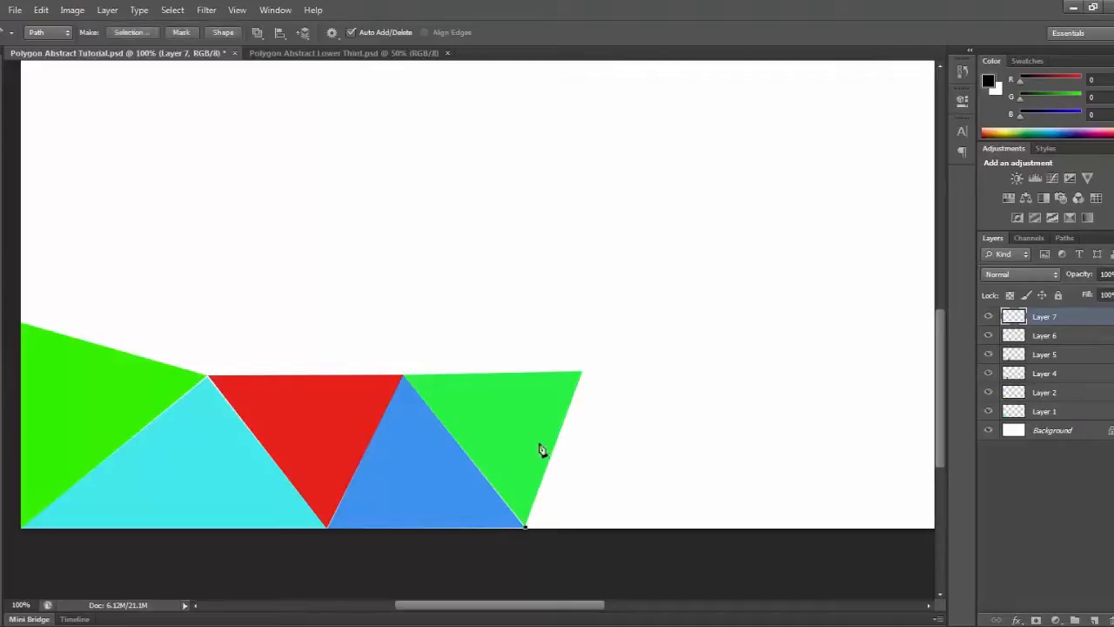
left_click(582, 372)
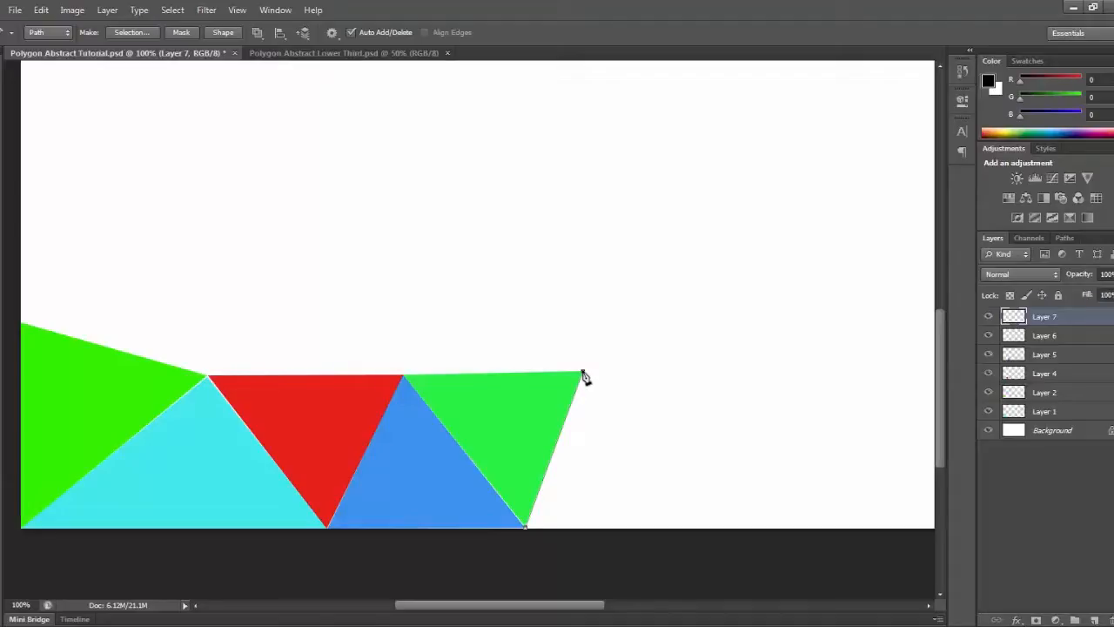
left_click(739, 527)
left_click(527, 528)
left_click(526, 529)
Try filling the new triangle path with light red fd6565, based on the red triangle's sampled color, and undo the fill.
right_click(565, 497)
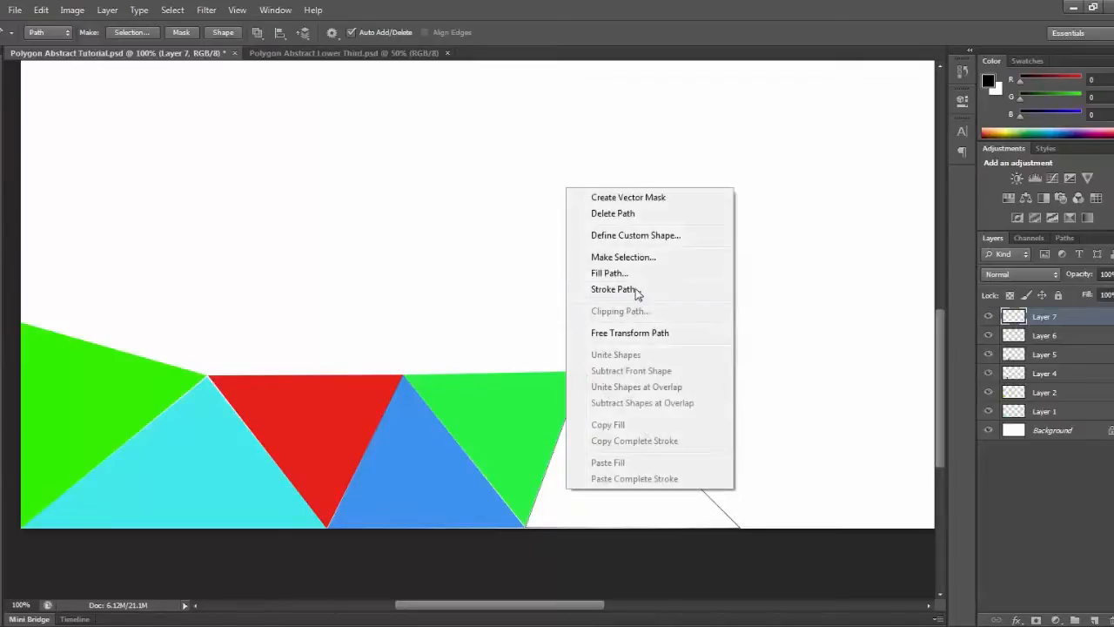
left_click(639, 275)
left_click(540, 175)
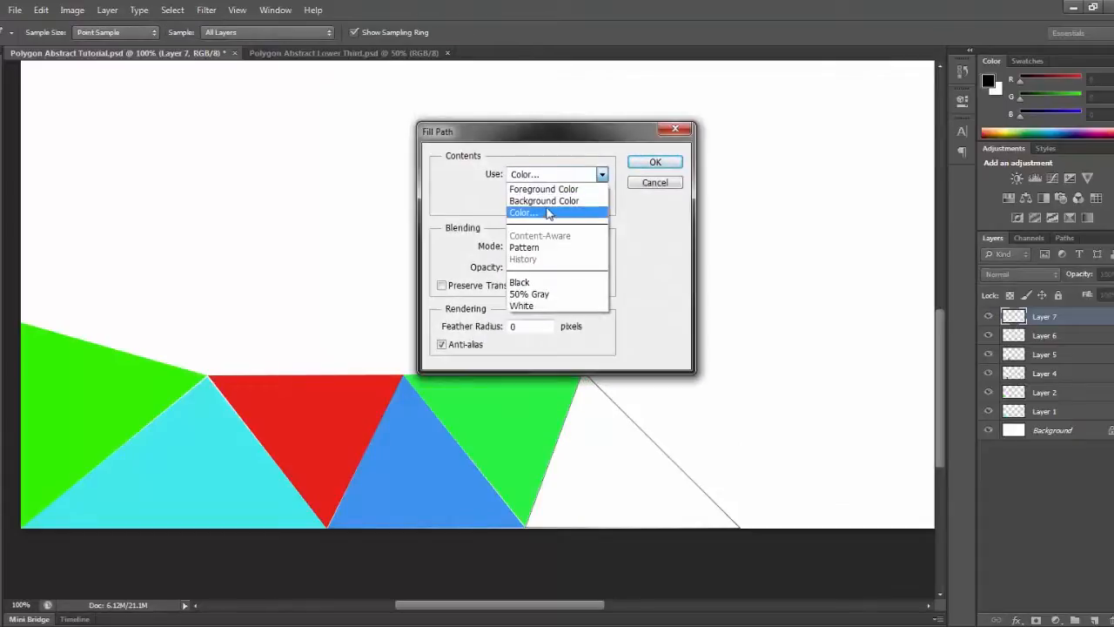
left_click(546, 212)
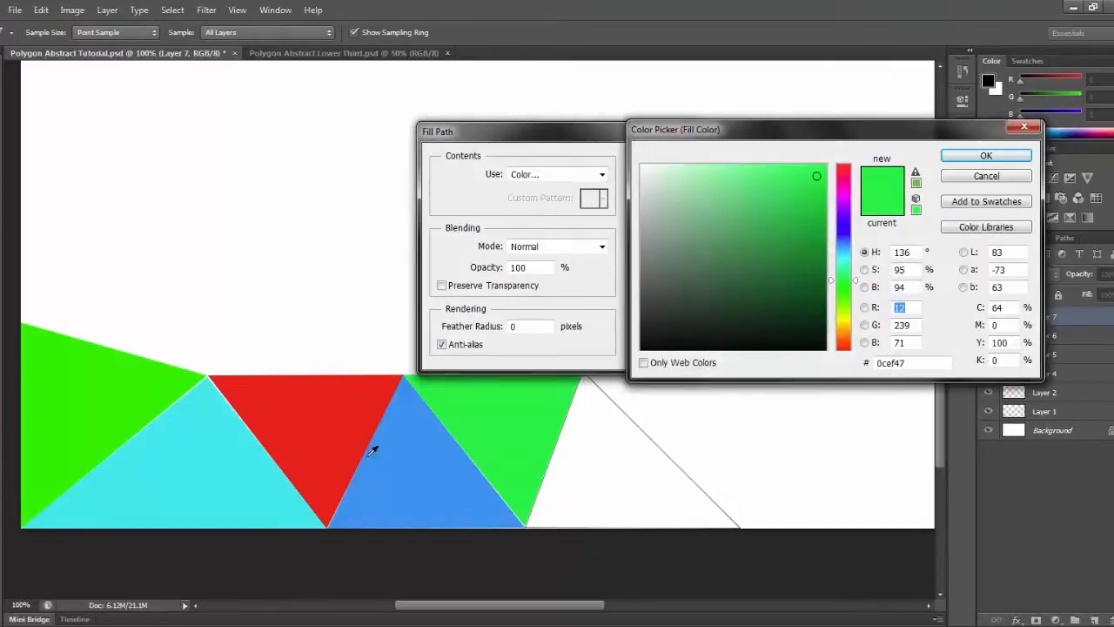
left_click(323, 430)
left_click_drag(814, 191, 751, 165)
left_click(986, 156)
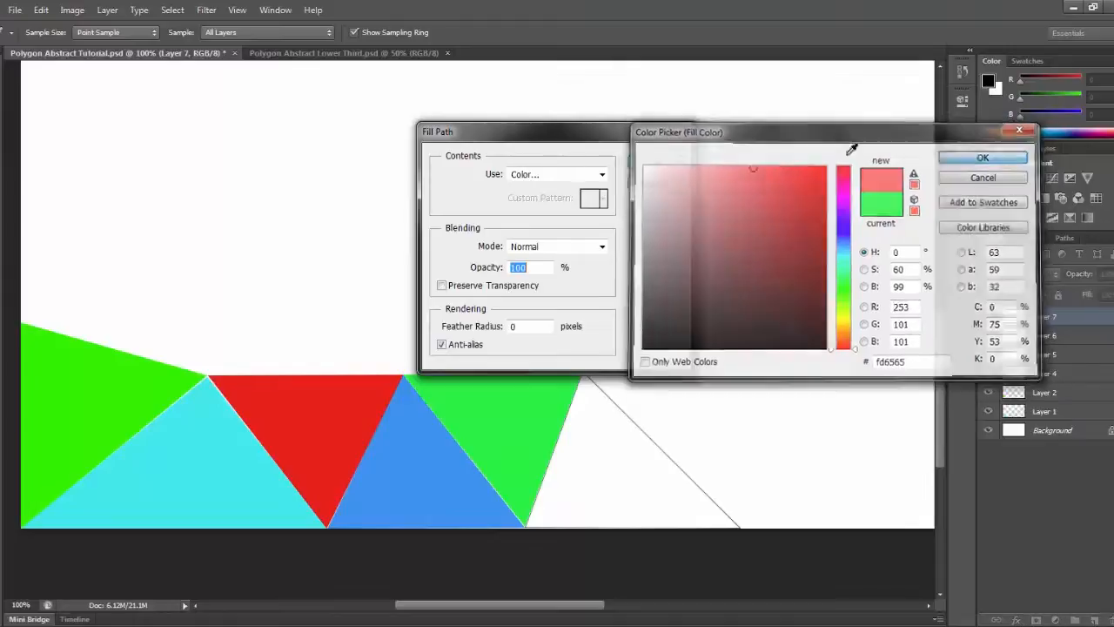
left_click(675, 165)
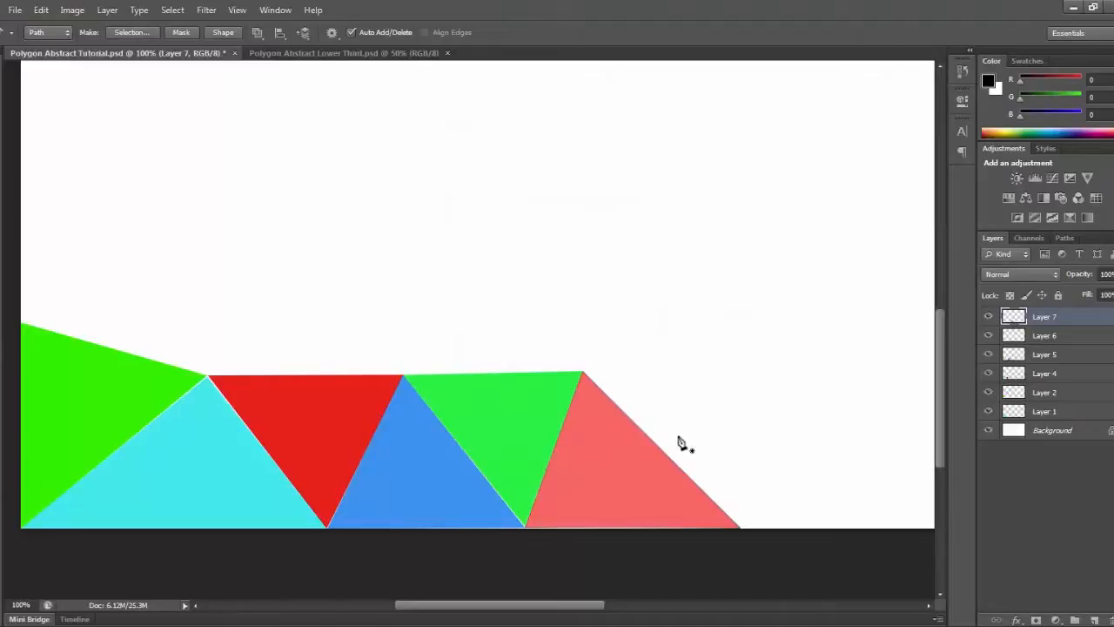
key("ctrl+z")
Fill the new triangle path with a bright yellow custom color and delete the path.
right_click(651, 430)
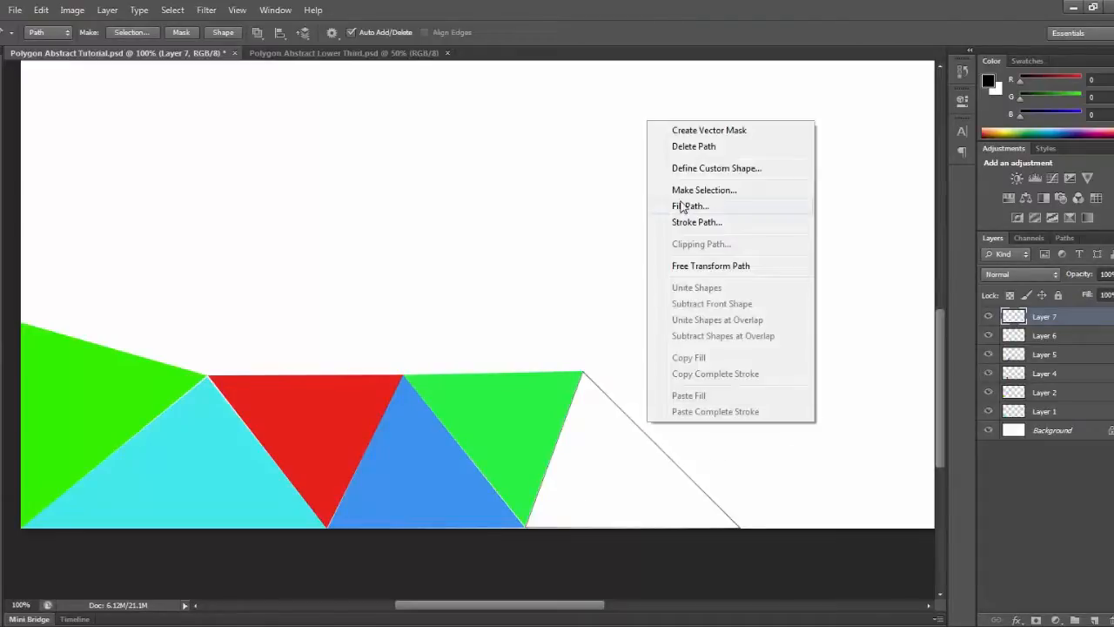
left_click(674, 204)
left_click(557, 174)
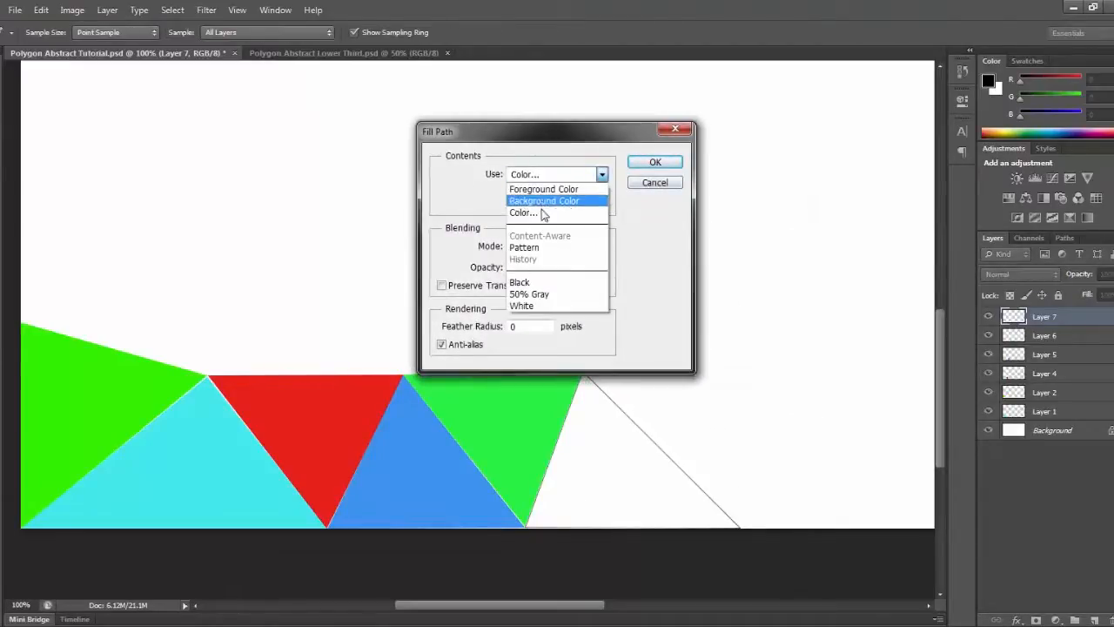
left_click(557, 212)
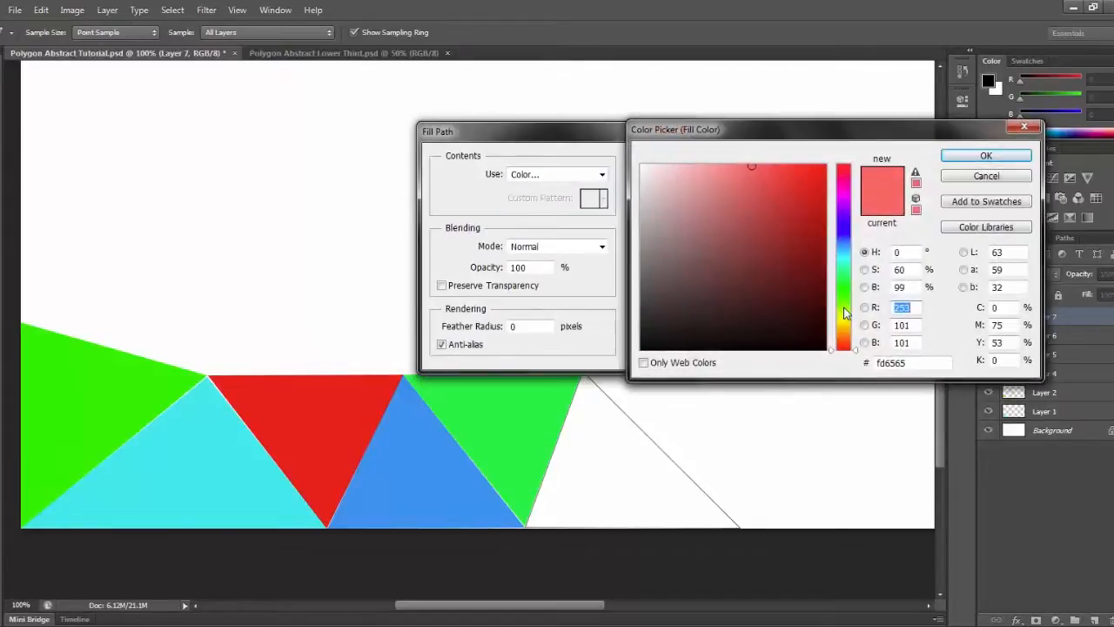
left_click(846, 312)
left_click_drag(846, 313, 846, 319)
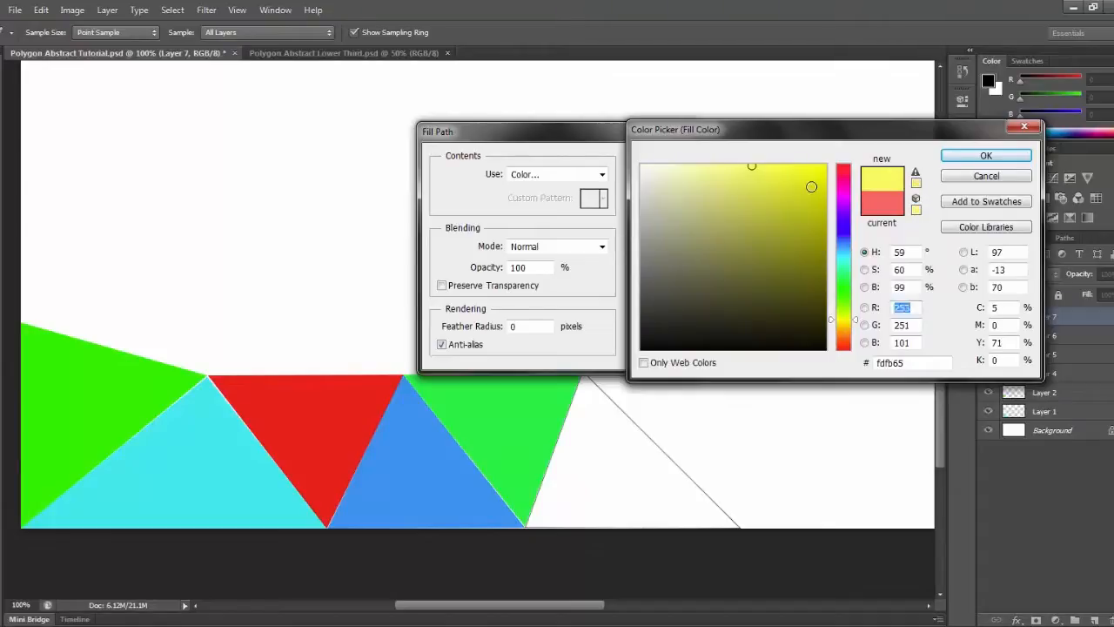
left_click_drag(811, 186, 803, 178)
left_click_drag(852, 319, 853, 324)
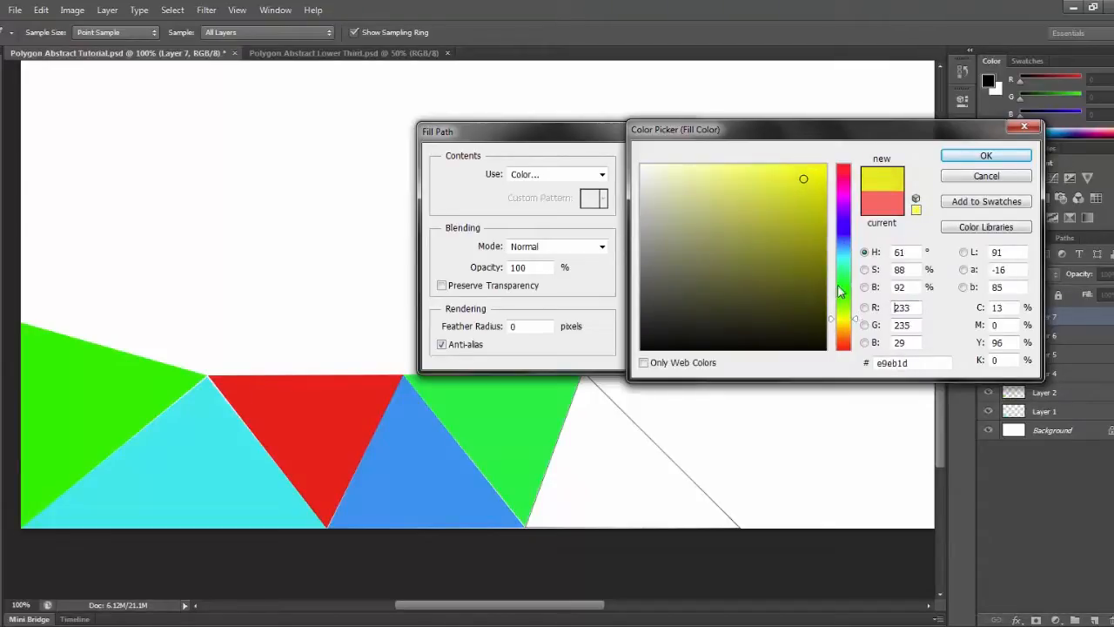
mouse_move(801, 182)
left_mouse_down()
mouse_move(820, 168)
mouse_move(813, 184)
mouse_move(797, 177)
left_mouse_up()
left_click(986, 155)
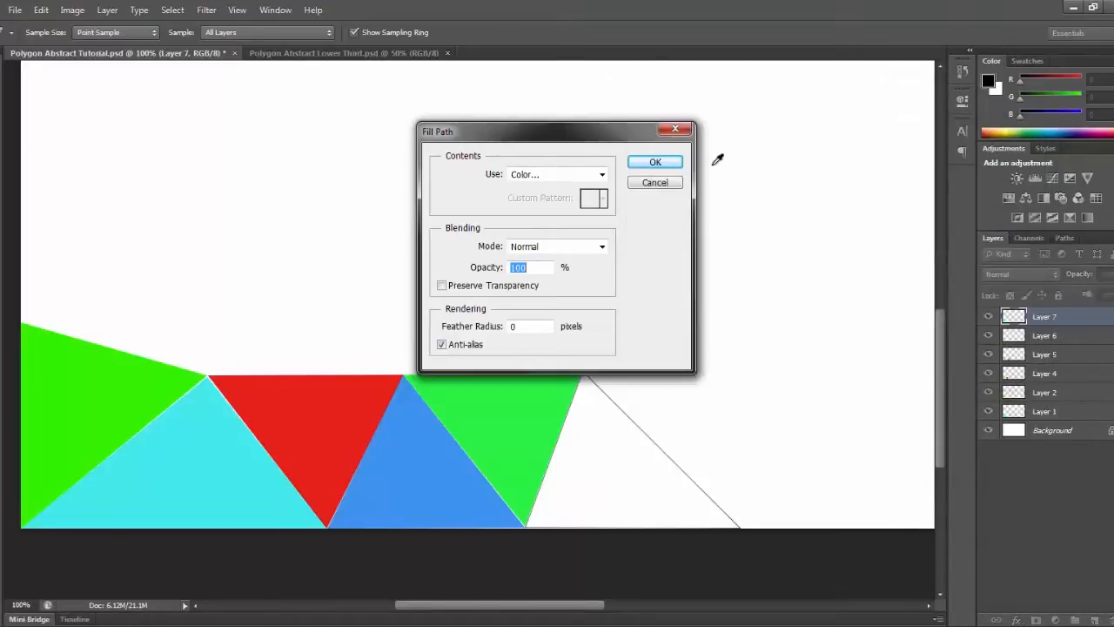
left_click(670, 168)
right_click(647, 360)
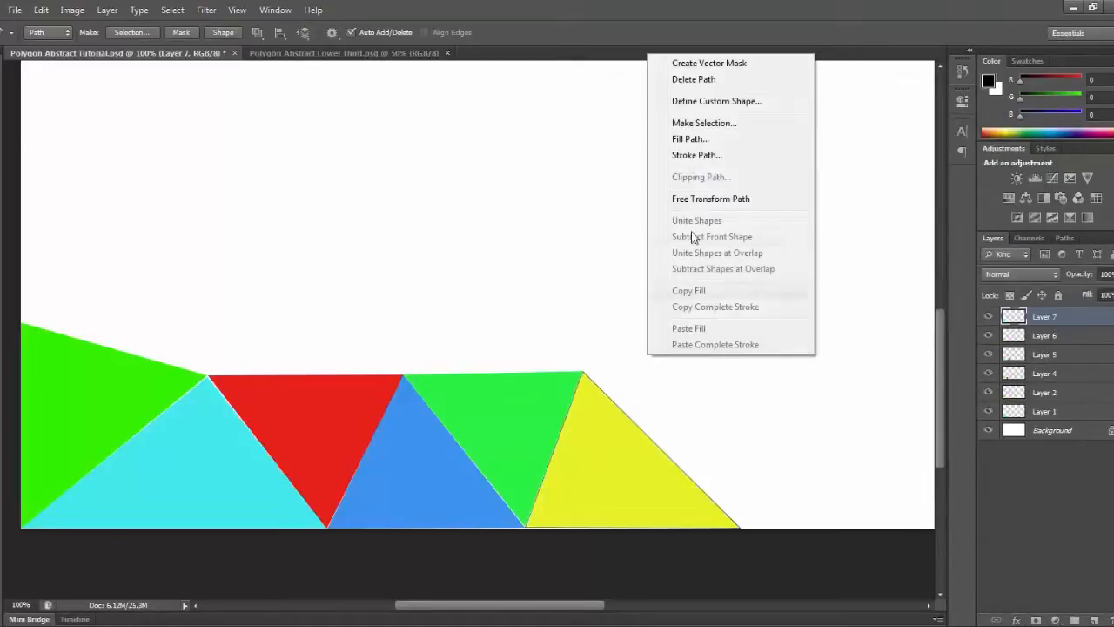
left_click(726, 81)
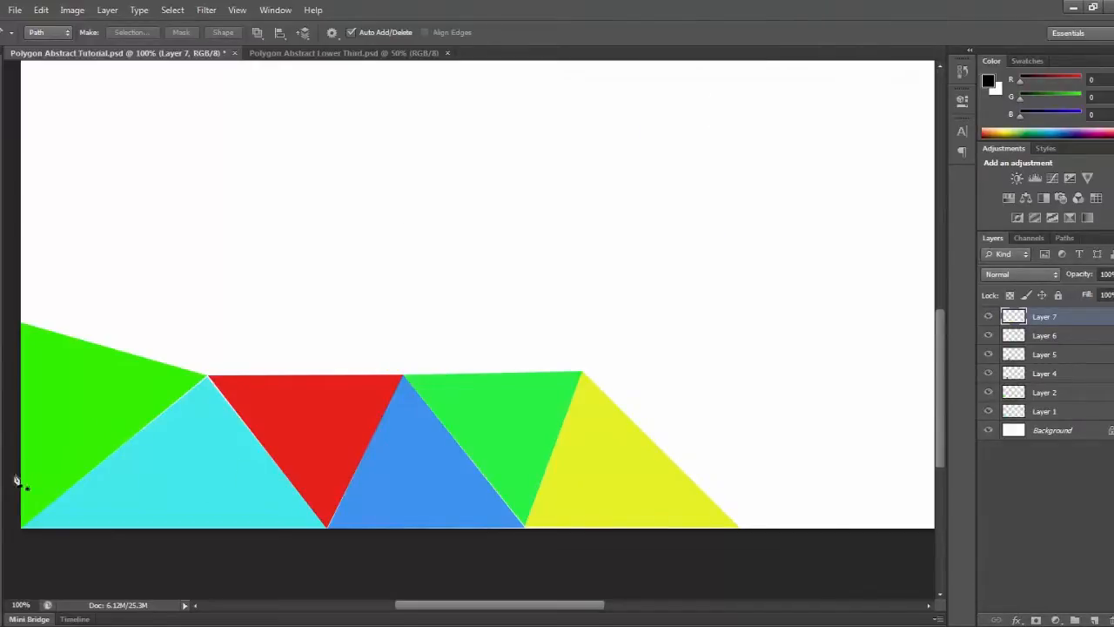
Warp the first green triangle on Layer 2 slightly toward the cyan triangle to close the gap along their shared edge.
key("z")
left_click(180, 409, "alt")
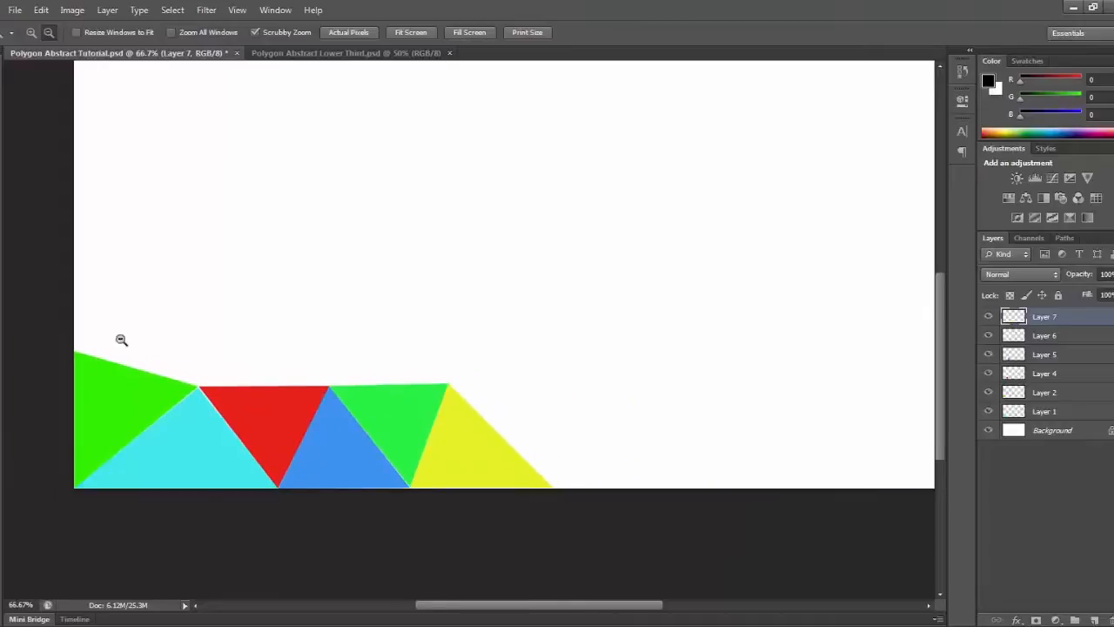
left_click(164, 426)
left_click(146, 385)
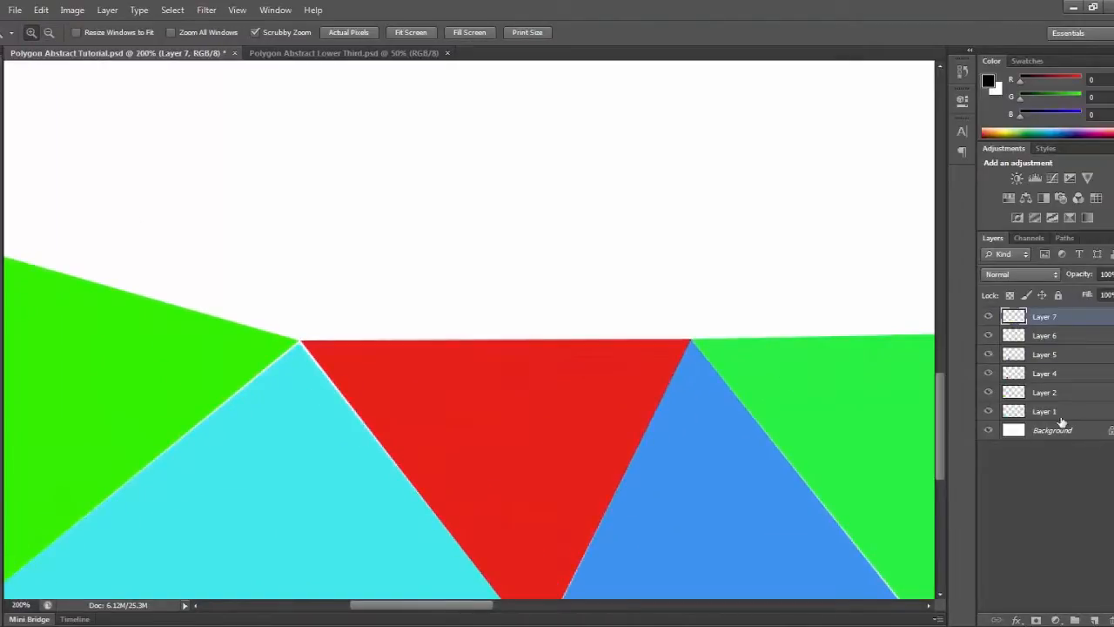
left_click(1062, 399)
left_click(42, 11)
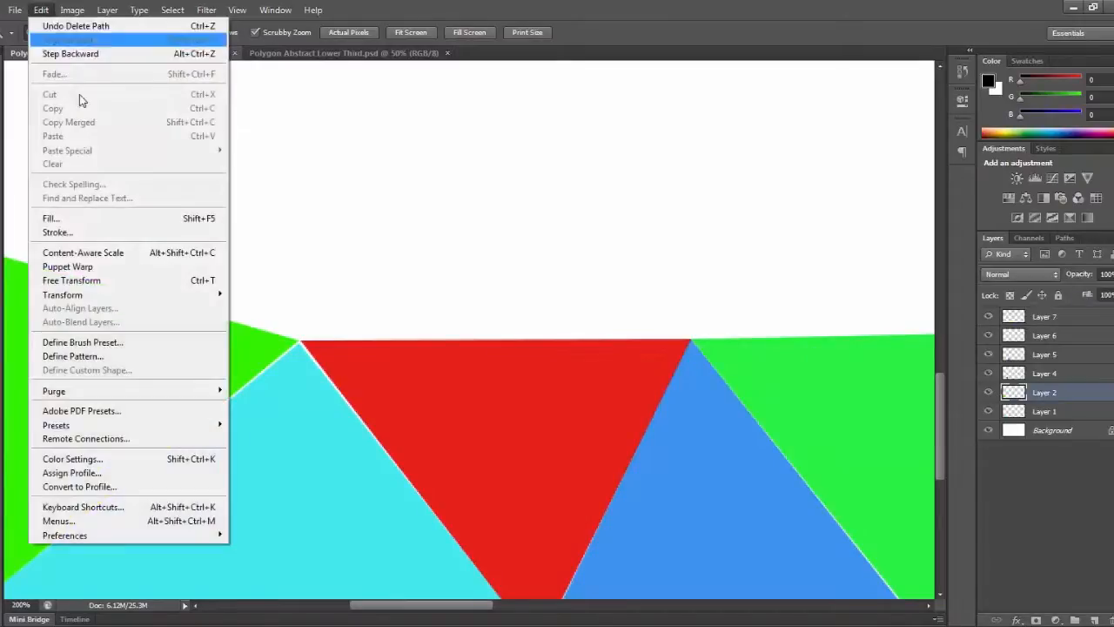
mouse_move(199, 296)
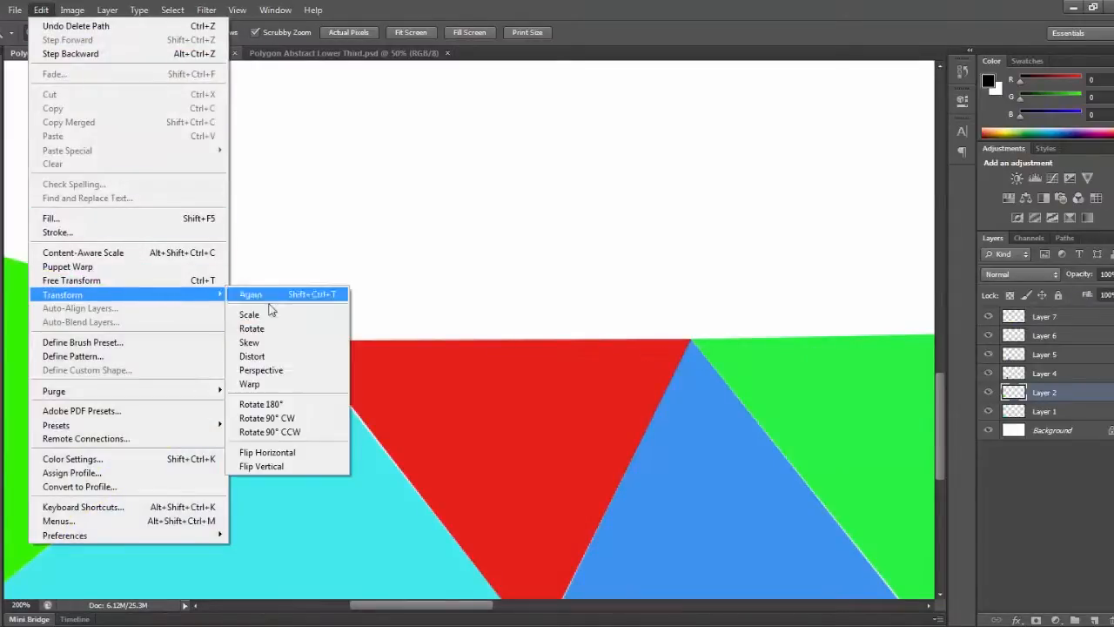
left_click(288, 385)
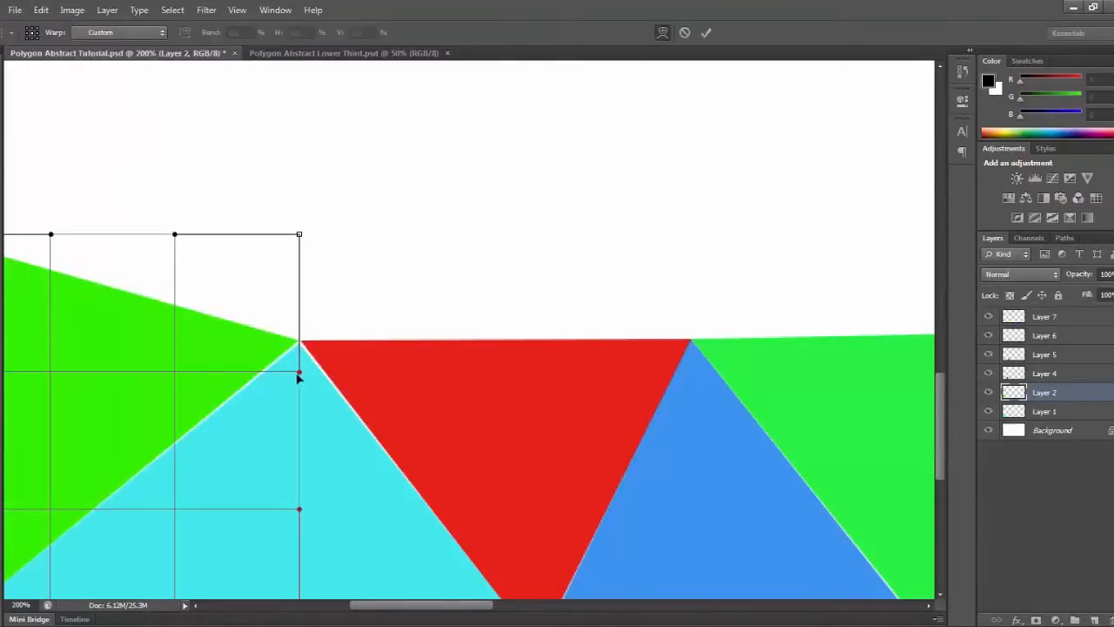
left_click_drag(299, 375, 305, 376)
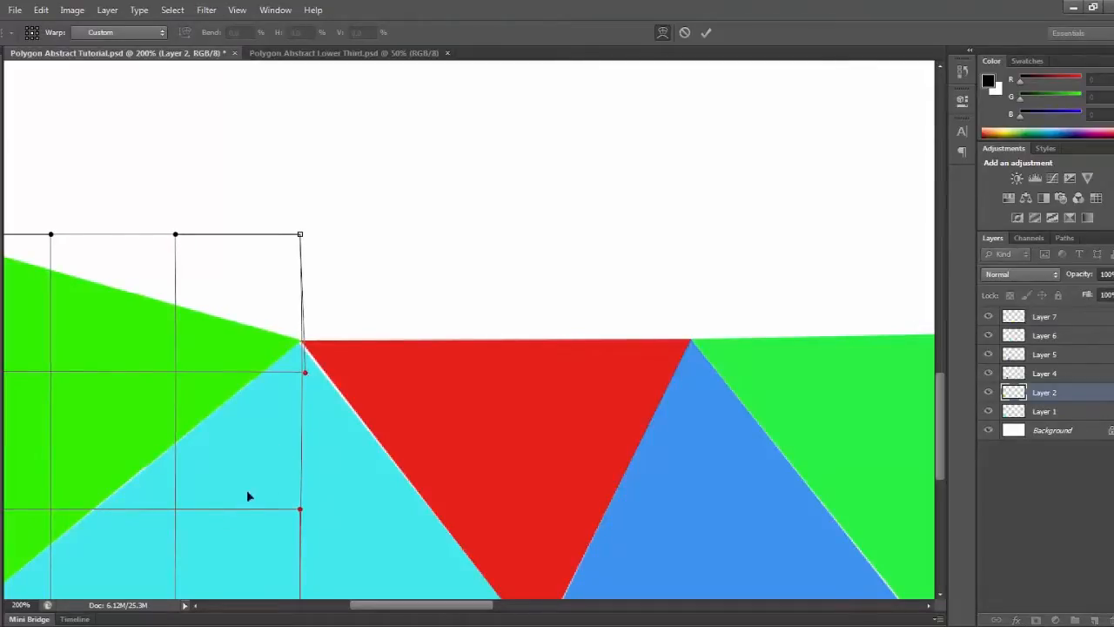
left_click_drag(177, 514, 177, 514)
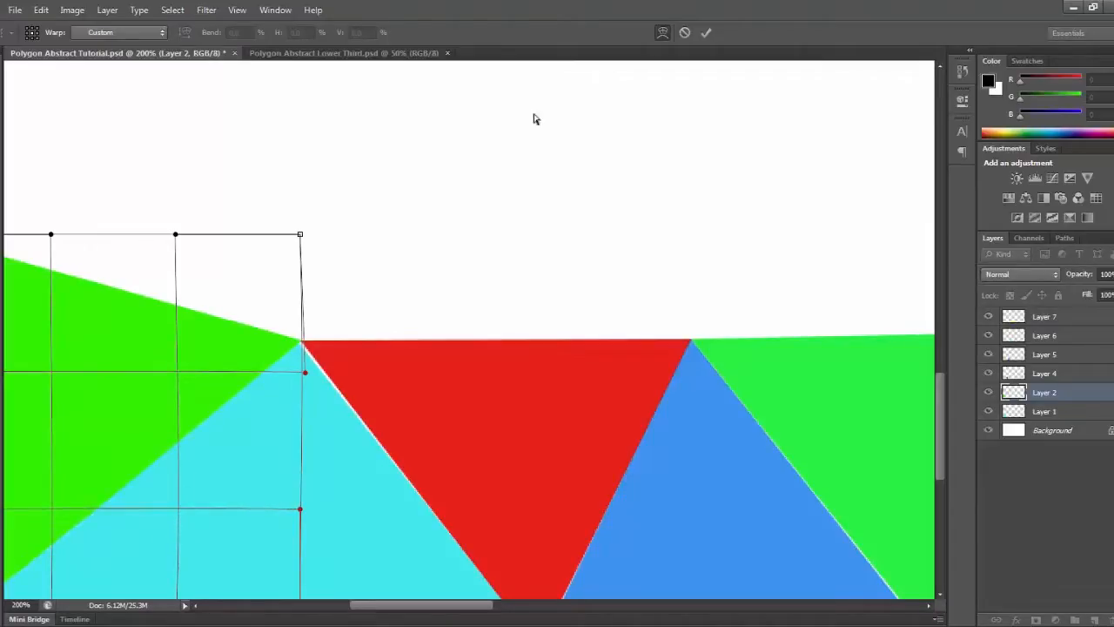
left_click(706, 32)
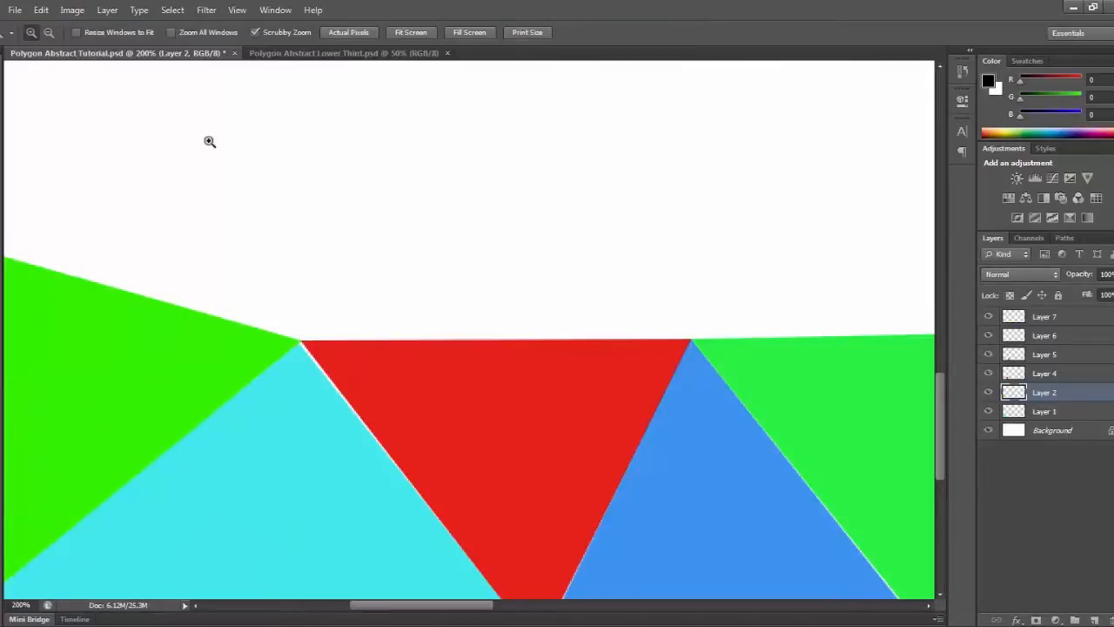
Examine the seams around the cyan triangle's apex for remaining gaps, particularly along the red triangle's edge.
left_click(398, 32)
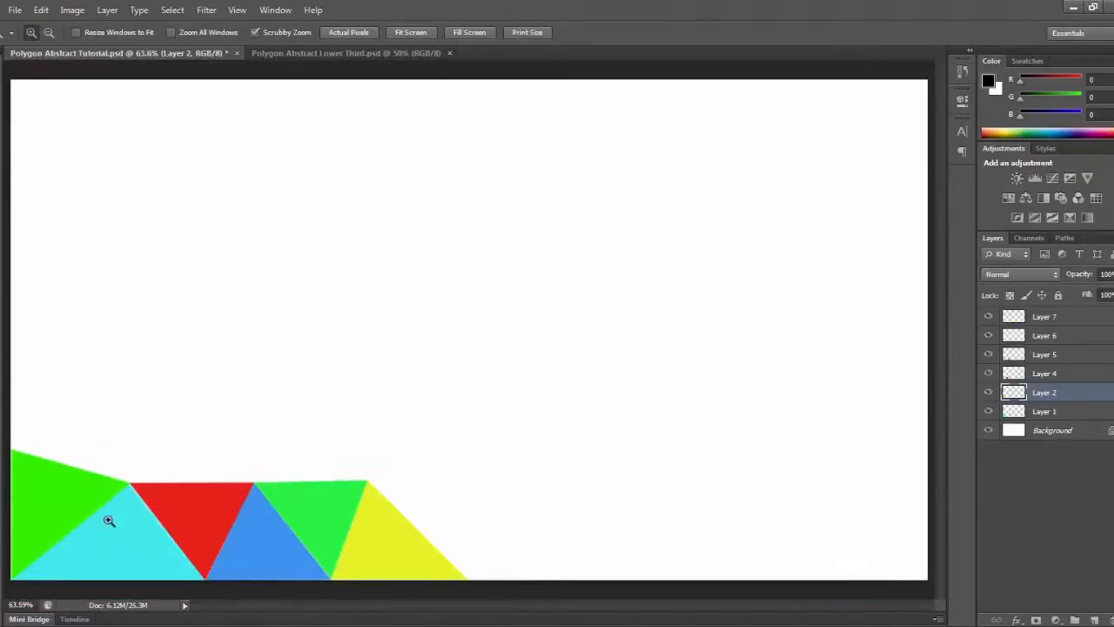
left_click_drag(118, 510, 118, 509)
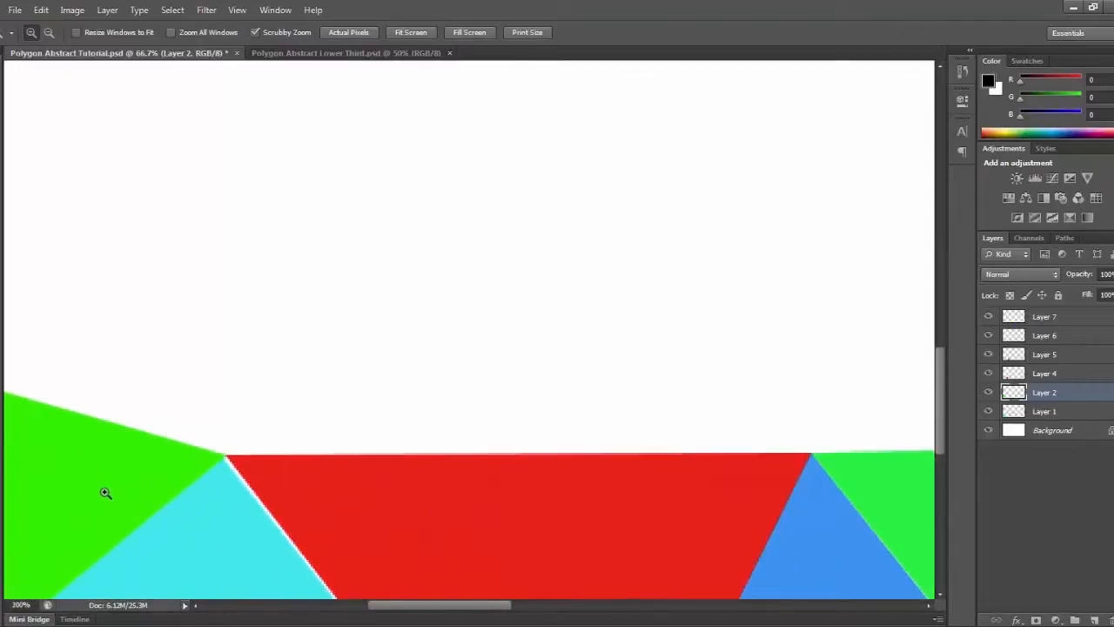
left_click(217, 503)
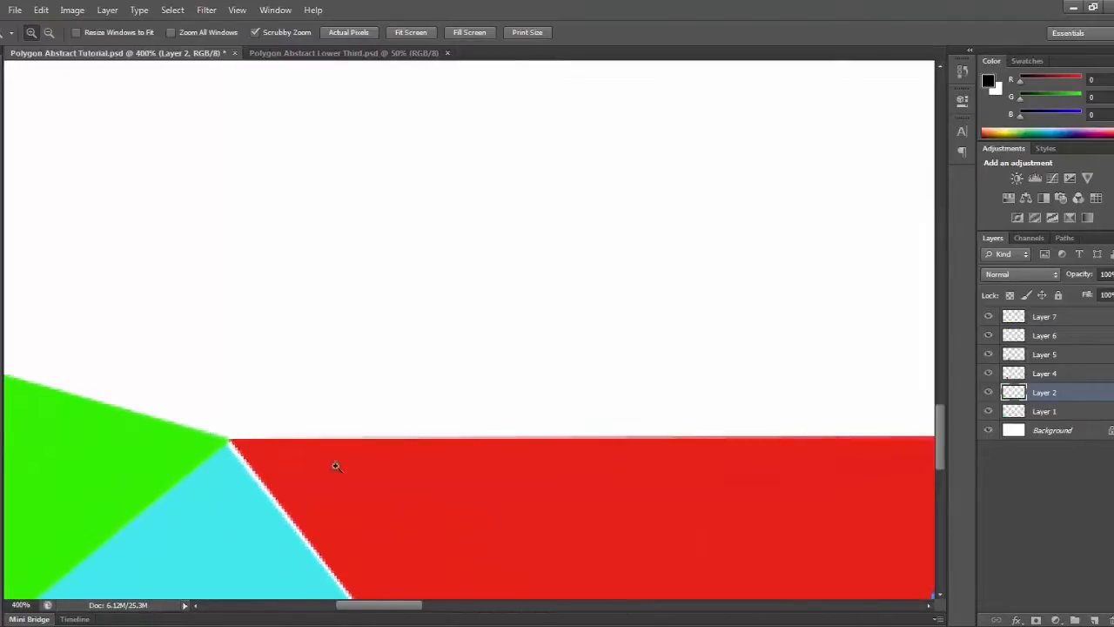
left_click(289, 431, "alt")
left_click(291, 430, "alt")
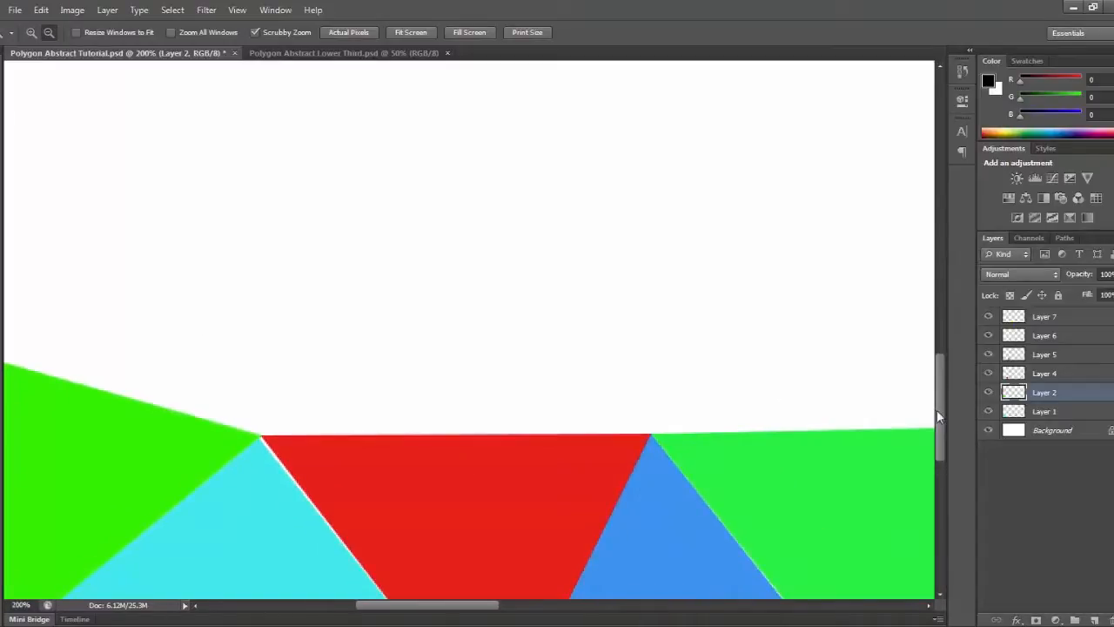
left_click_drag(937, 416, 938, 433)
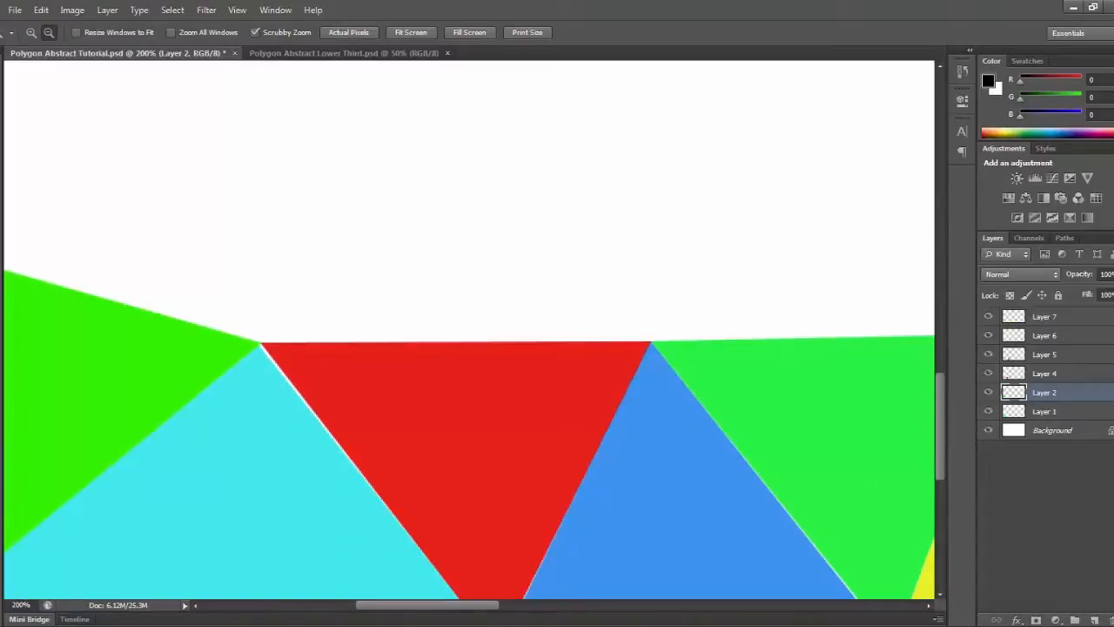
key("v")
left_click(40, 11)
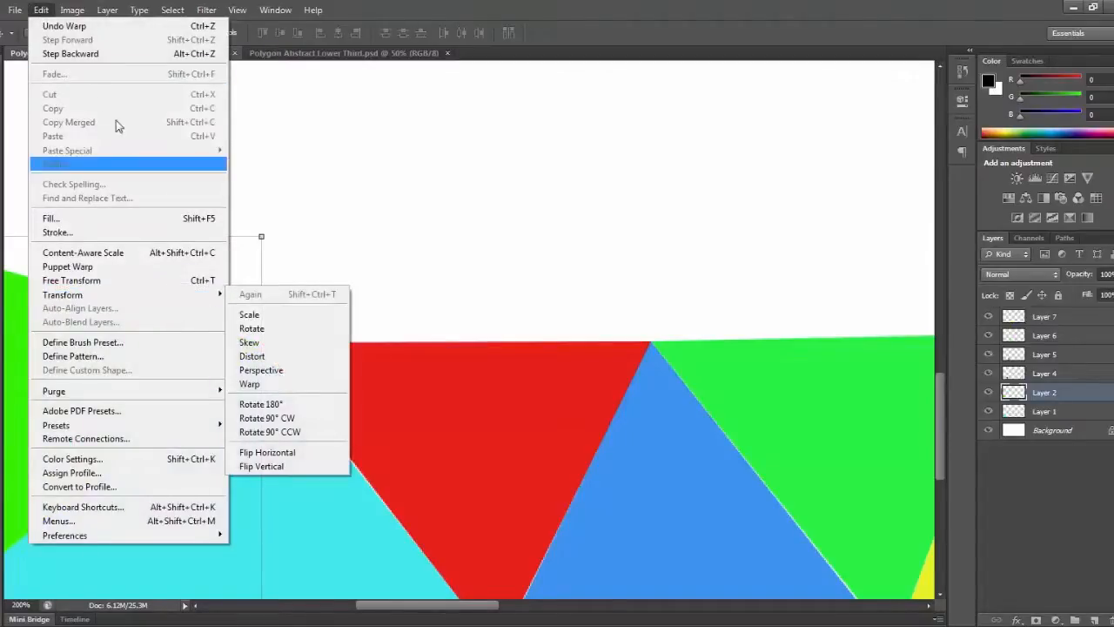
left_click(37, 11)
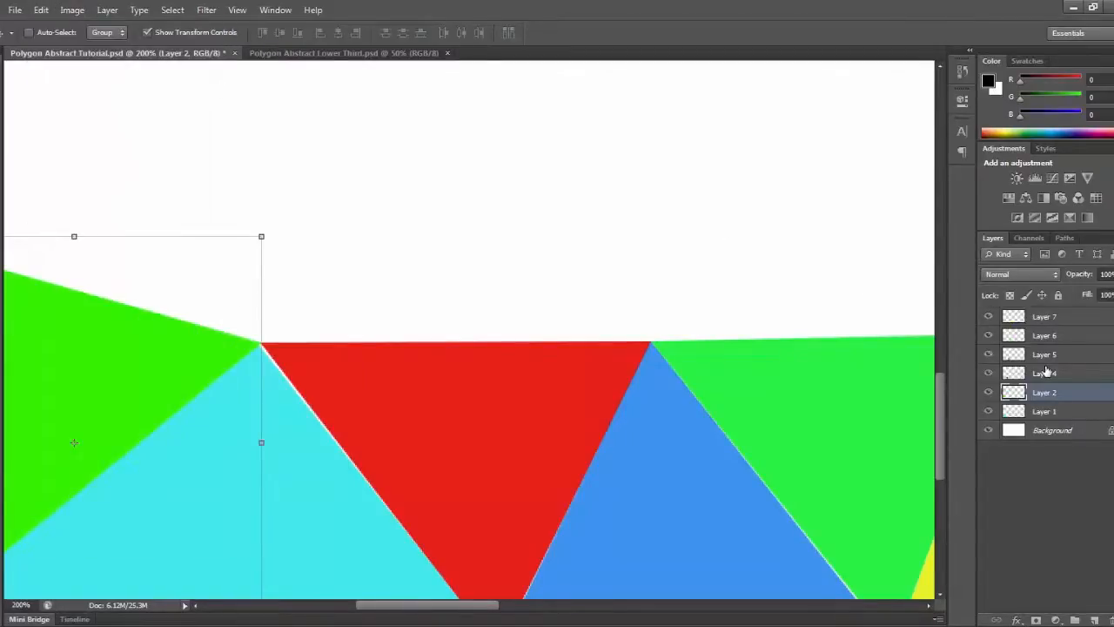
Warp the red triangle on Layer 4 slightly toward the cyan triangle to close the white gap between them.
left_click(1044, 372)
left_click(40, 10)
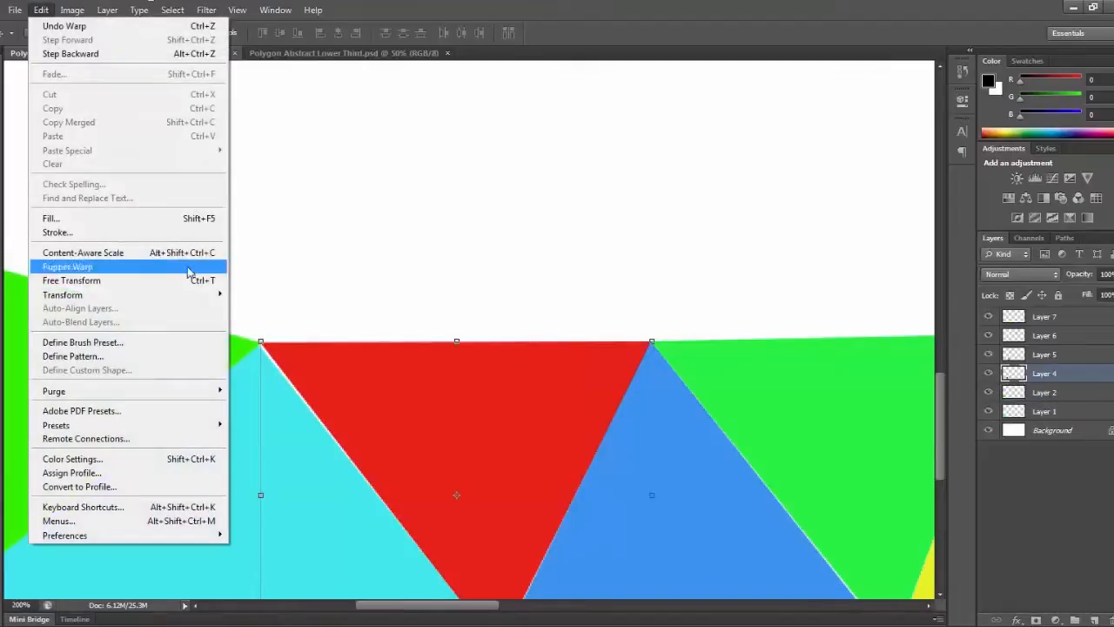
mouse_move(205, 294)
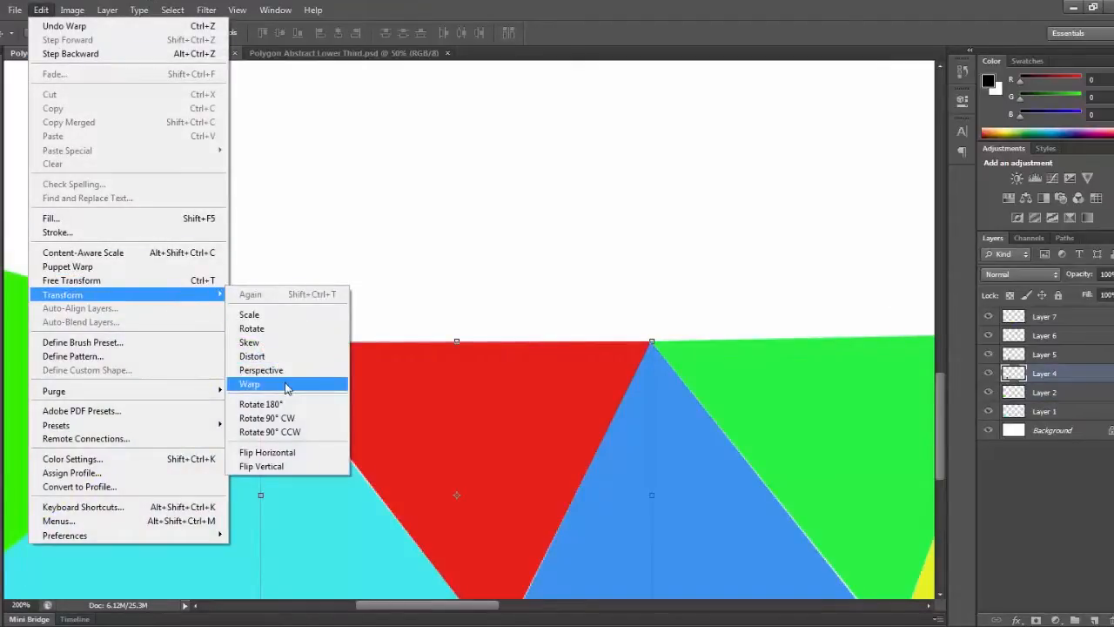
left_click(286, 384)
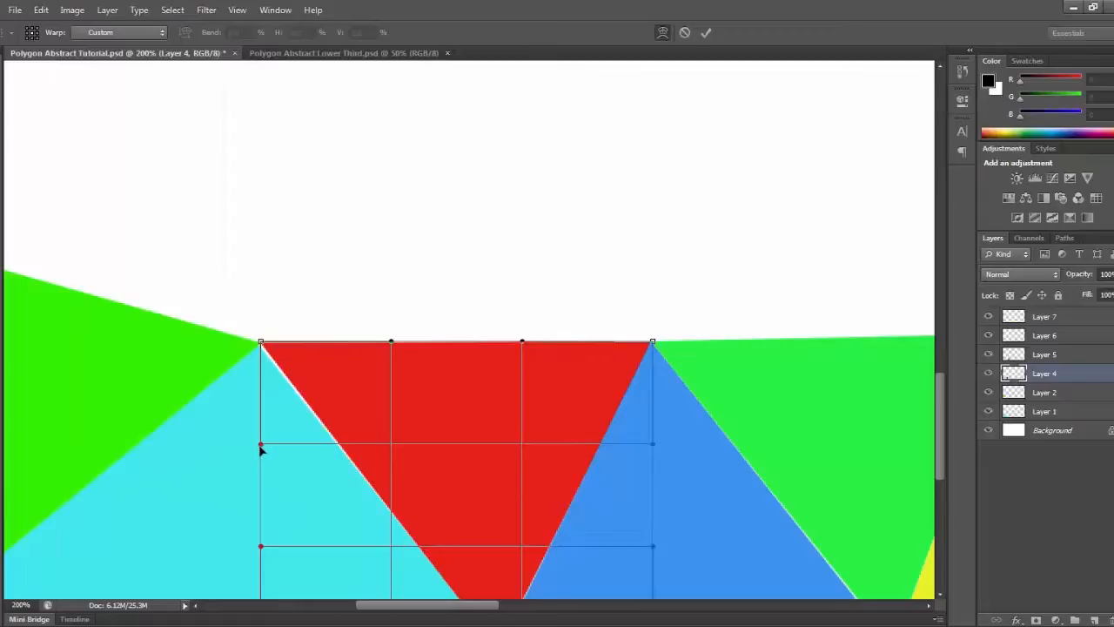
left_click_drag(259, 446, 256, 440)
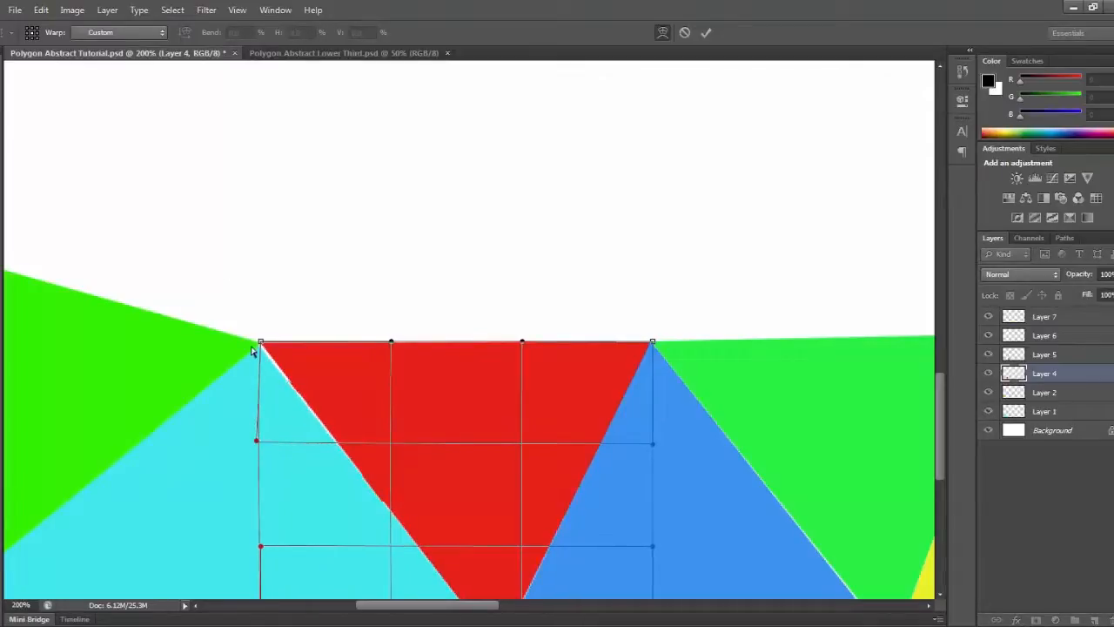
left_click_drag(259, 342, 258, 342)
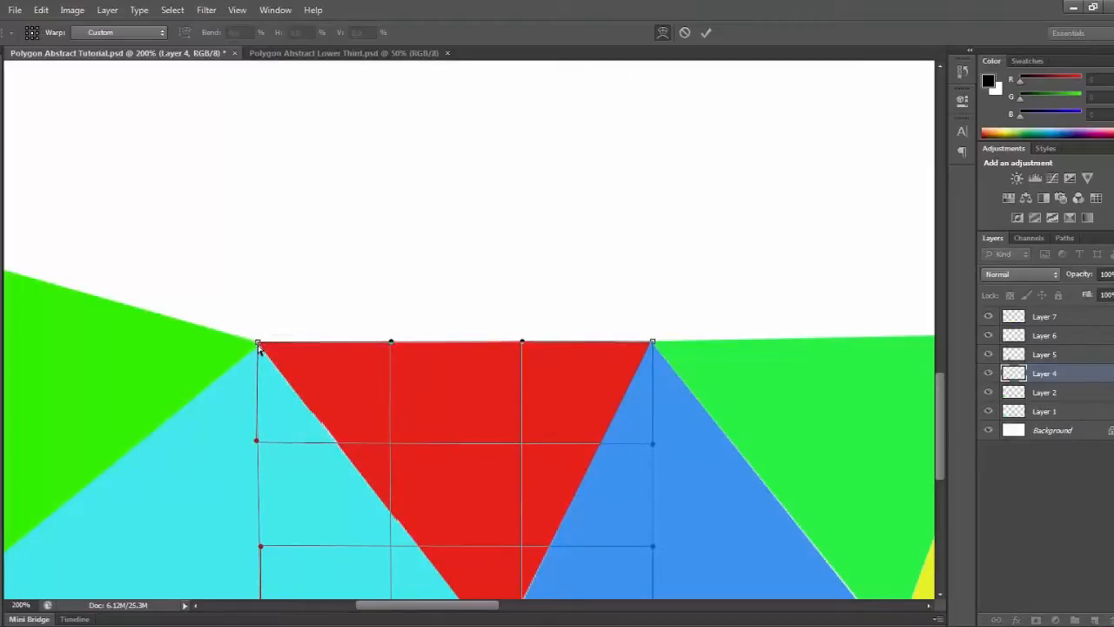
left_click(1, 441)
left_click(481, 236)
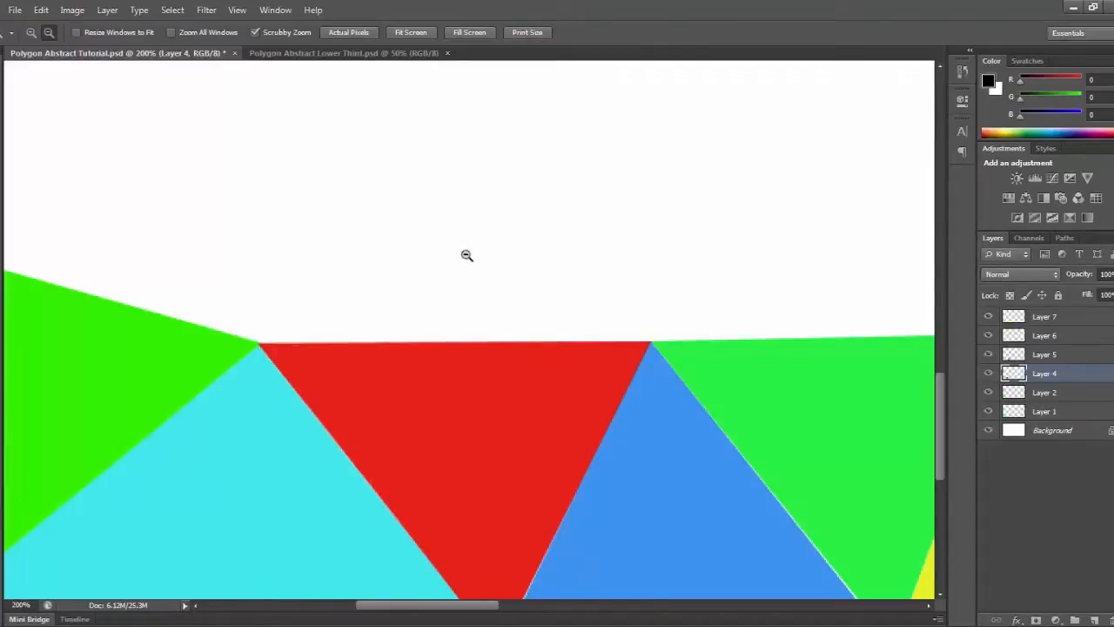
left_click(409, 32)
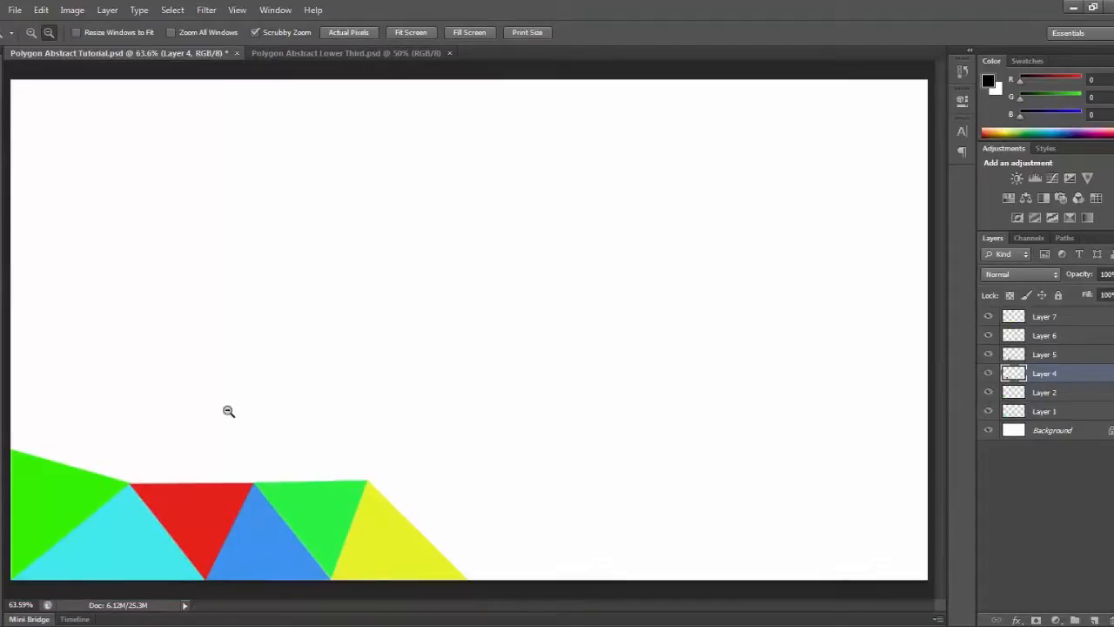
Create a new layer directly above Layer 1 and clip it to the cyan triangle.
left_click(1044, 502)
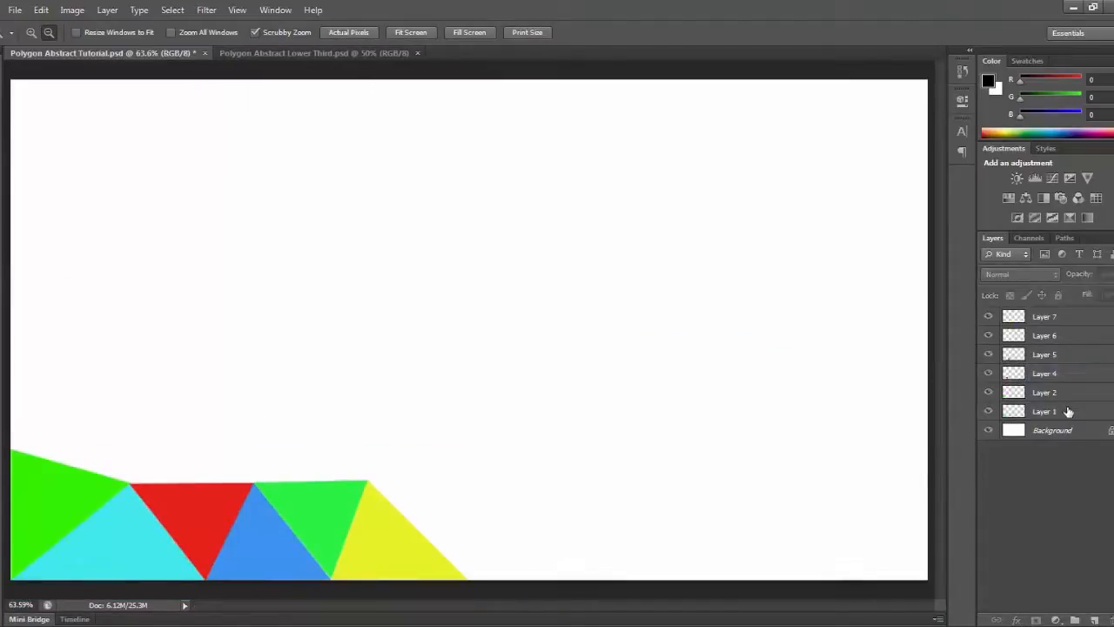
left_click(1064, 410)
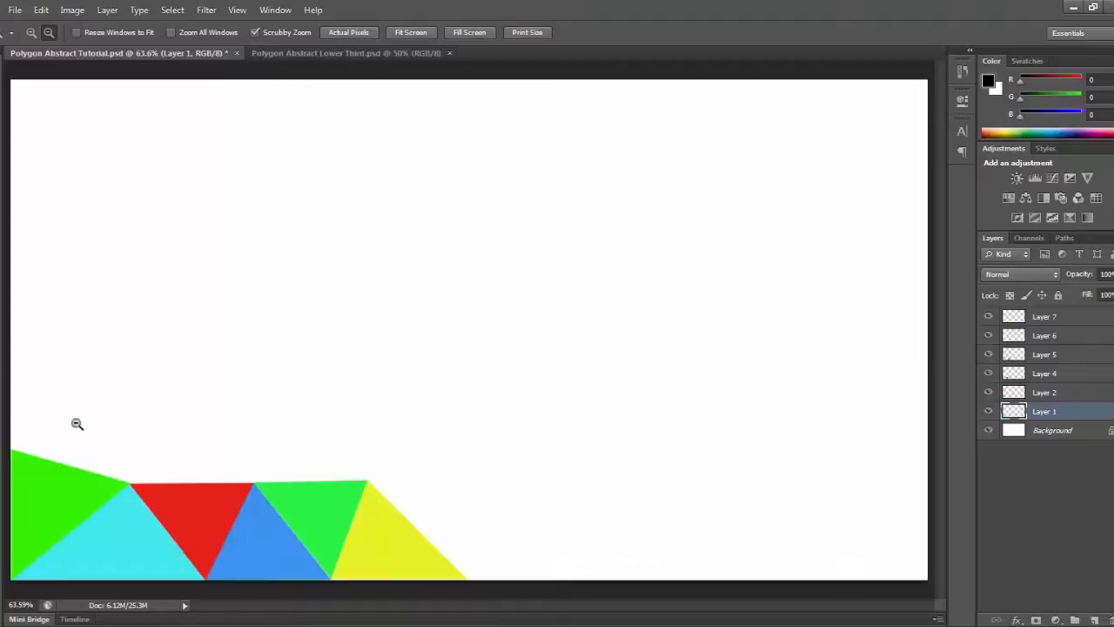
left_click(2, 343)
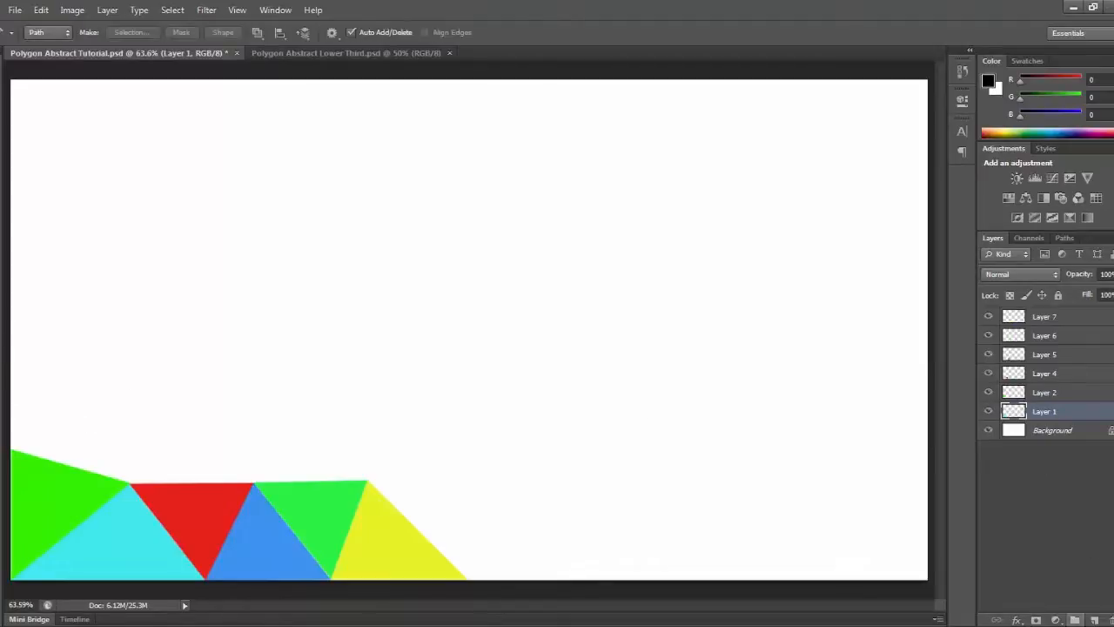
left_click(1093, 620)
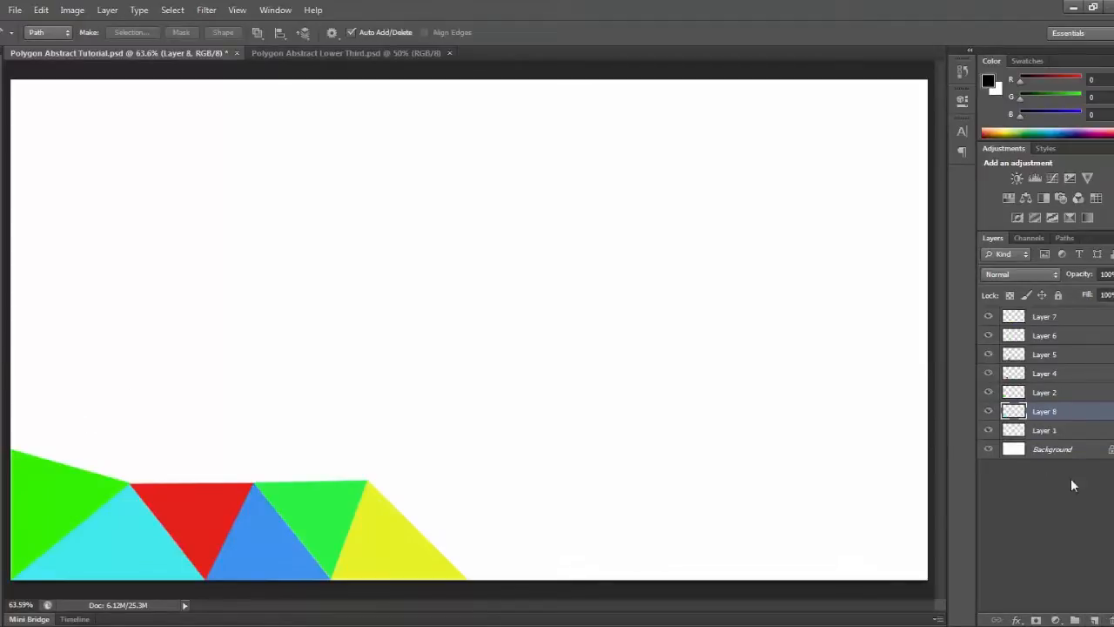
right_click(1044, 416)
left_click(992, 301)
Outline the left part of the cyan triangle with a closed Pen path running from its apex to about the middle of its base.
left_click(131, 483)
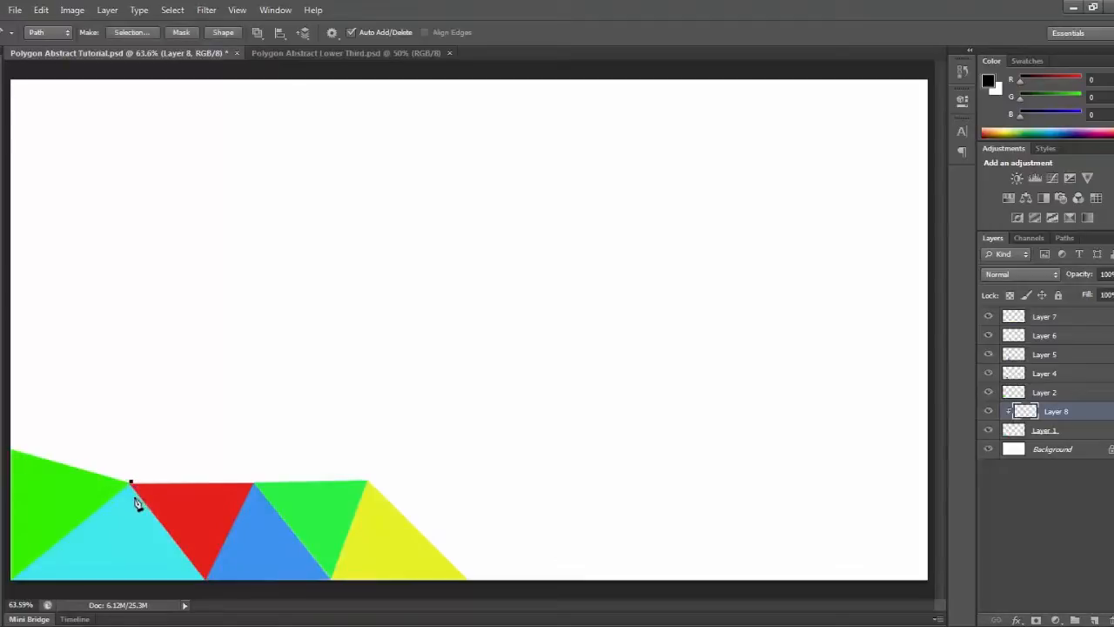
left_click(132, 483)
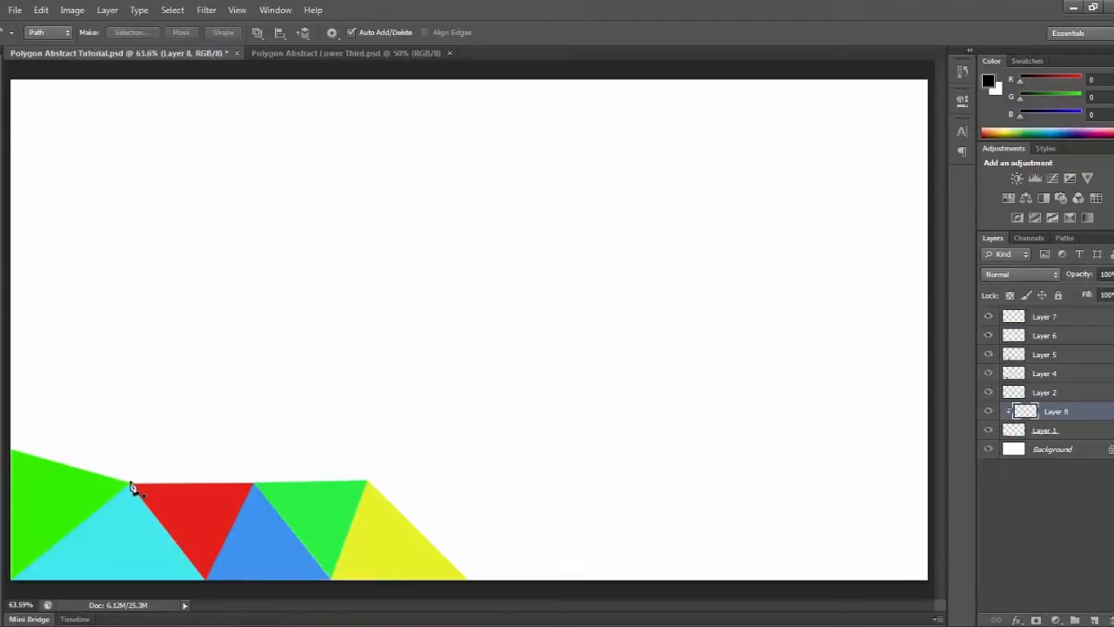
left_click(129, 483)
left_click(99, 581)
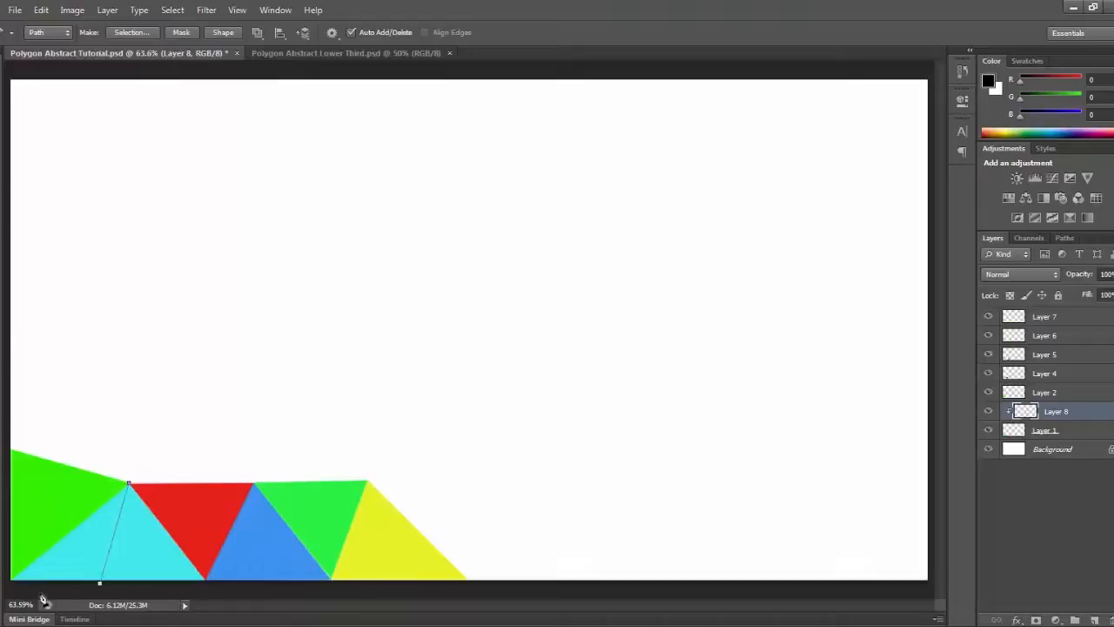
left_click(8, 585)
left_click(129, 483)
Fill the path over the cyan triangle with the lighter cyan #a5f8f9 and delete the path.
right_click(80, 520)
left_click(191, 300)
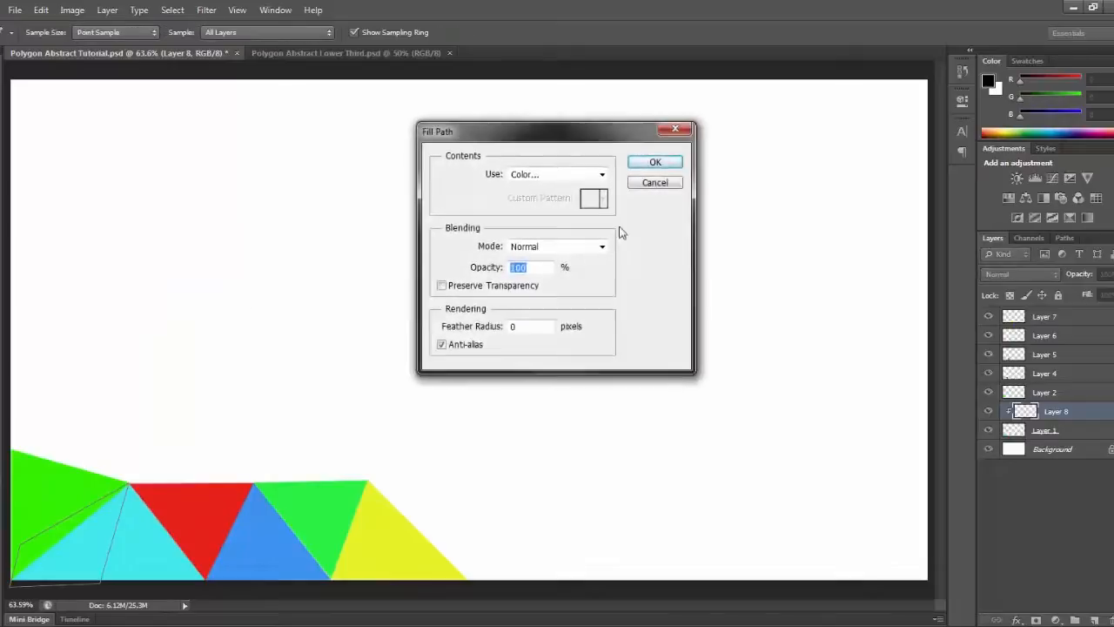
left_click(587, 178)
left_click(577, 213)
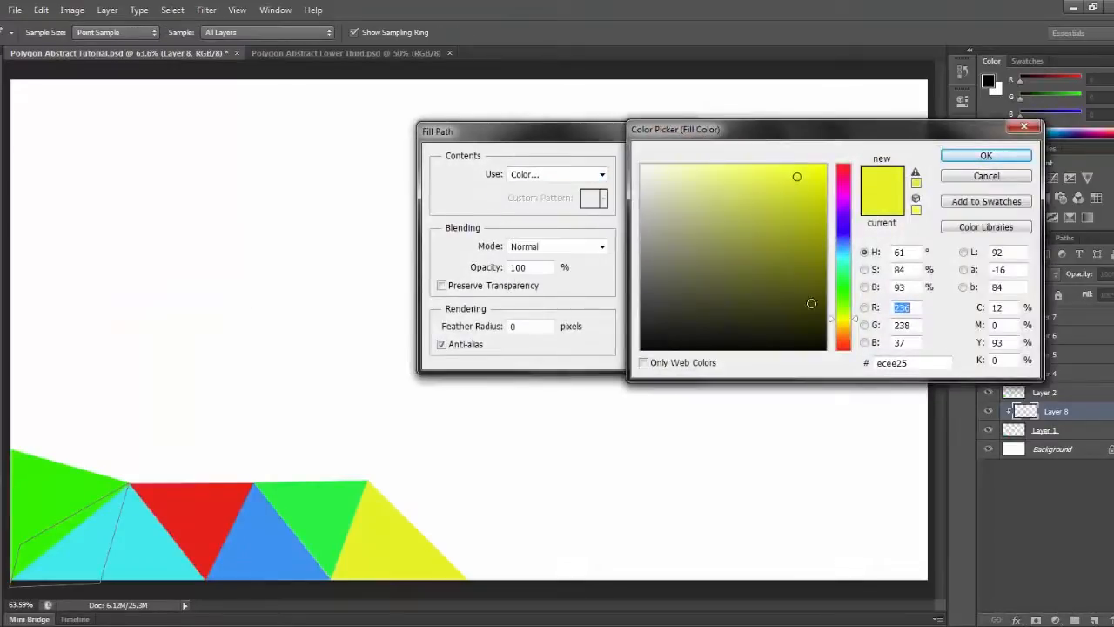
mouse_move(802, 193)
left_mouse_down()
mouse_move(828, 192)
mouse_move(778, 241)
mouse_move(738, 208)
mouse_move(790, 186)
mouse_move(766, 190)
mouse_move(814, 185)
mouse_move(791, 182)
mouse_move(831, 150)
mouse_move(672, 145)
mouse_move(757, 137)
mouse_move(778, 182)
mouse_move(813, 172)
mouse_move(701, 168)
left_mouse_up()
left_click(138, 546)
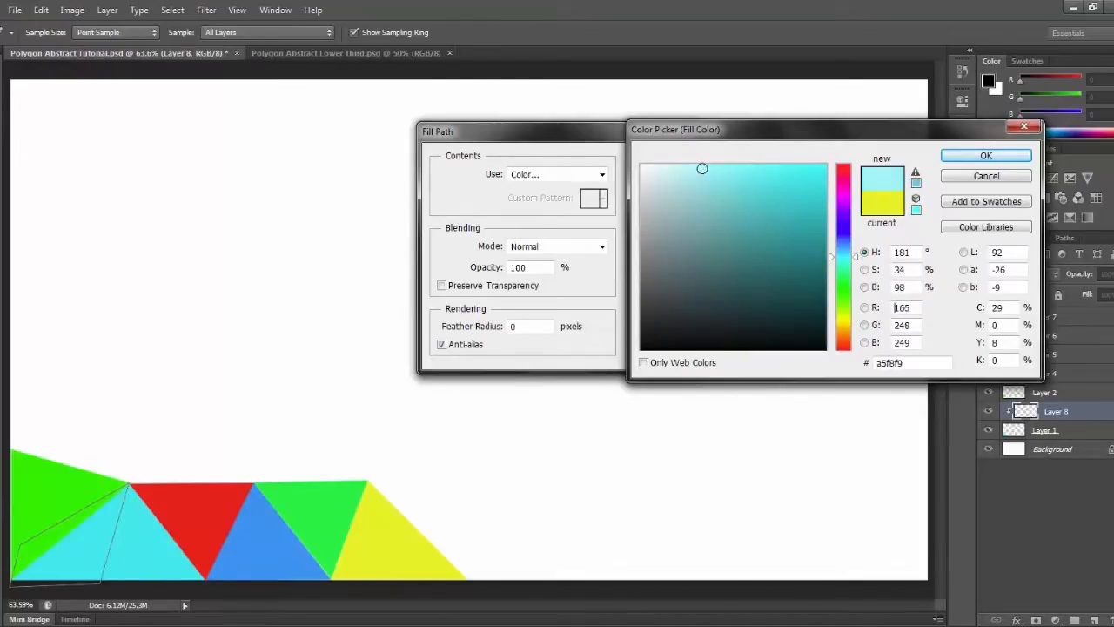
left_click(970, 156)
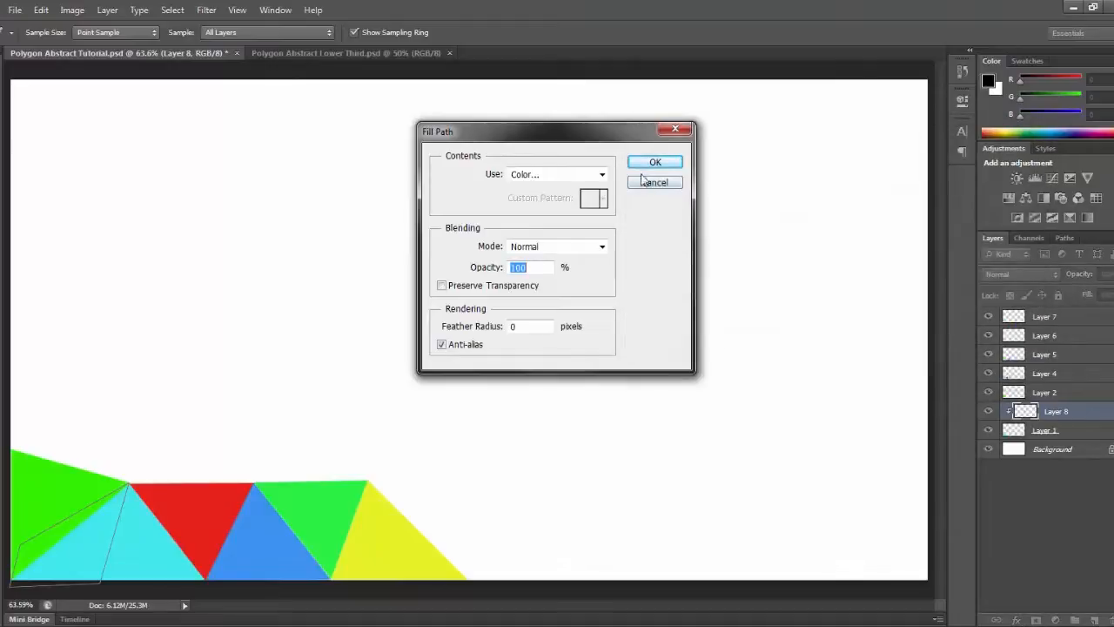
left_click(652, 162)
right_click(441, 365)
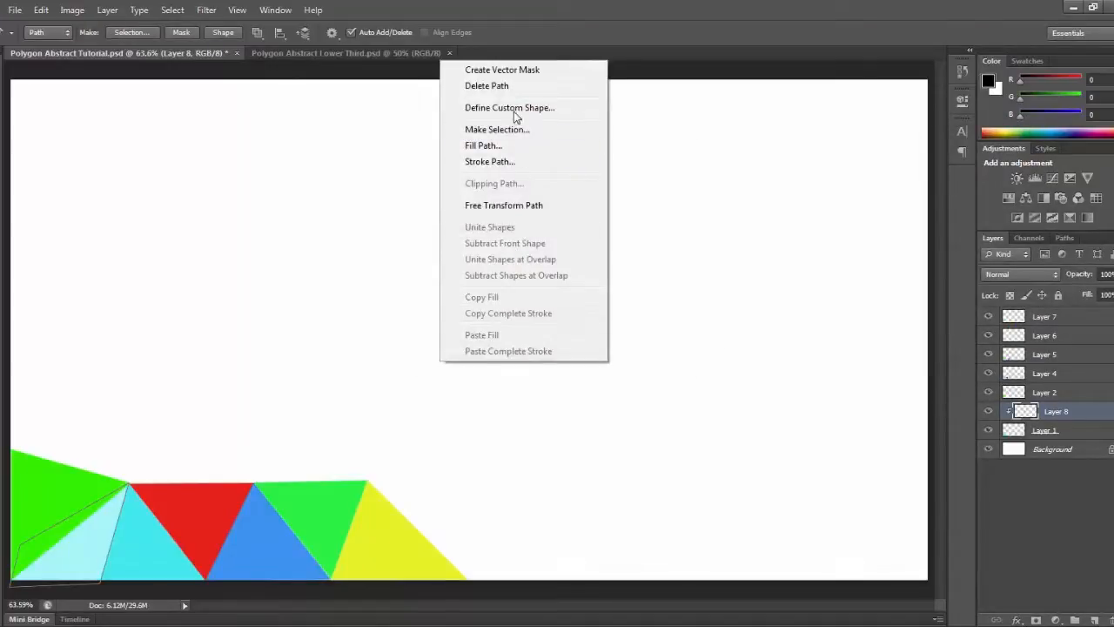
left_click(512, 89)
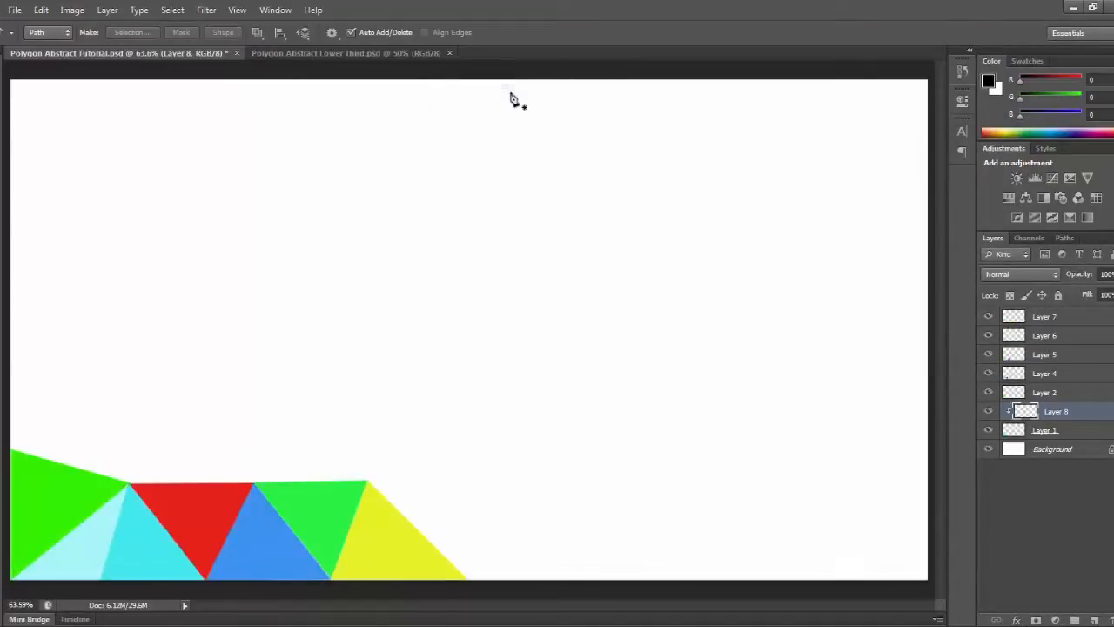
Create a new layer directly above Layer 2 and clip it to the first green triangle.
left_click(1112, 532)
left_click(1057, 393)
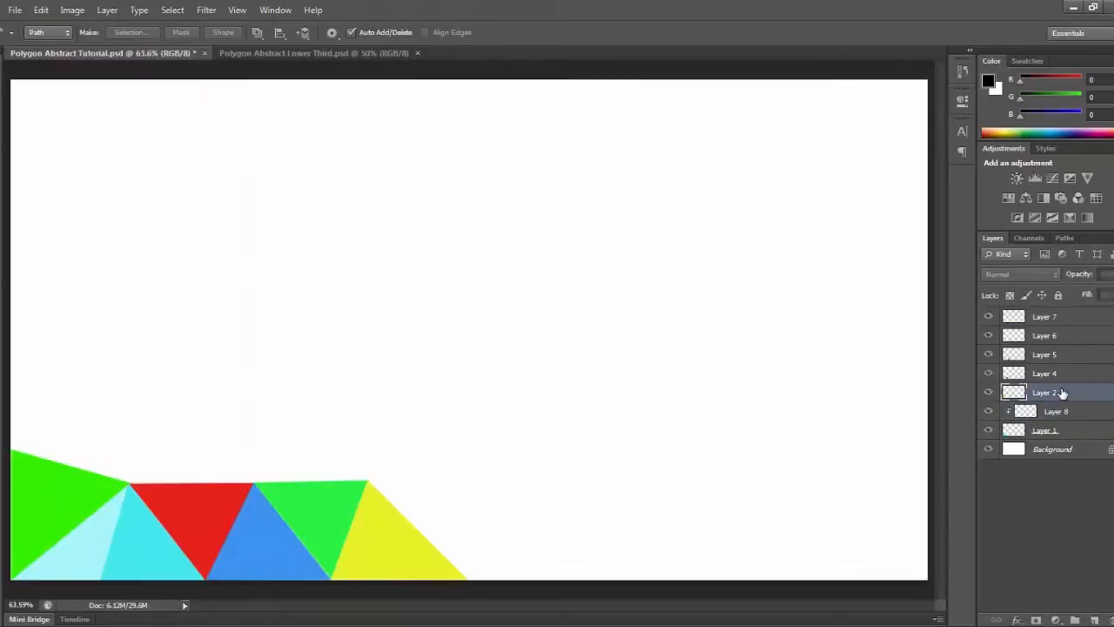
left_click(989, 395)
left_click(990, 394)
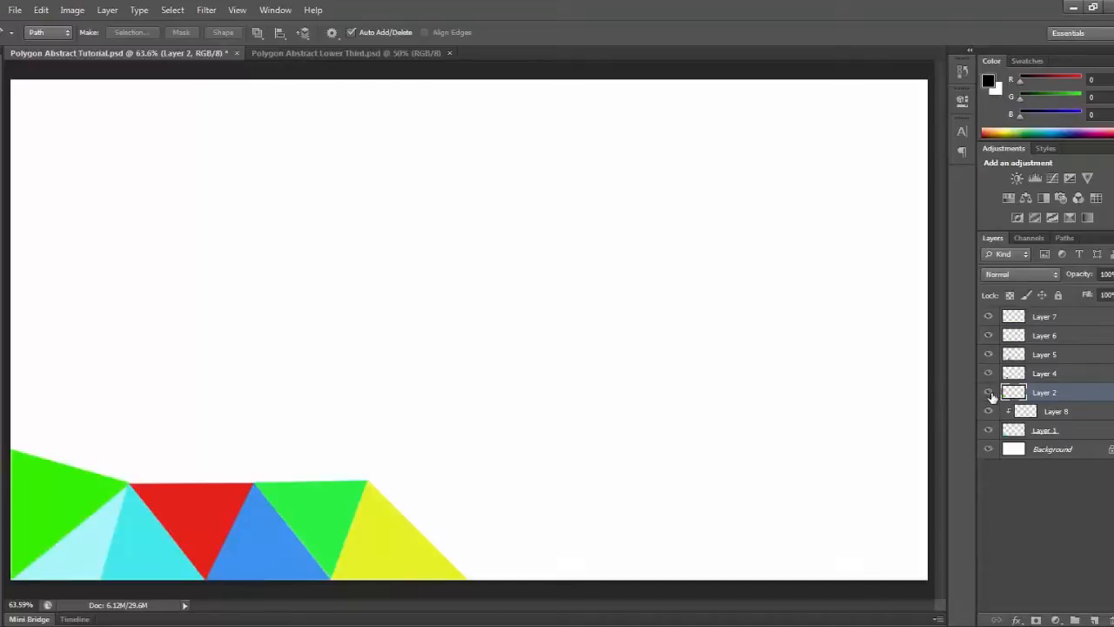
left_click(1094, 619)
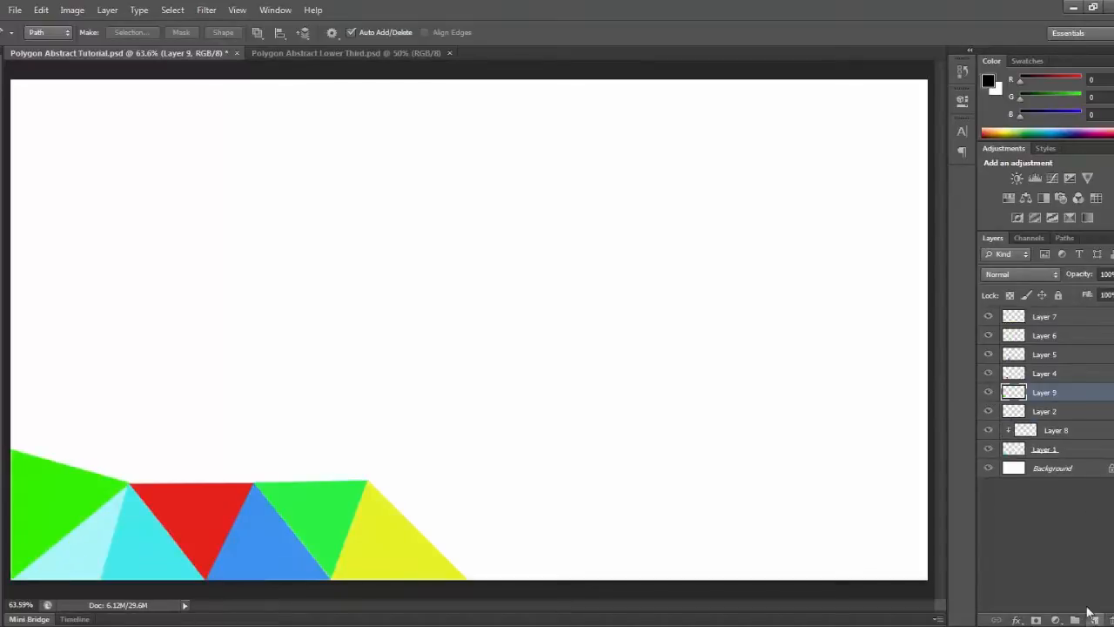
right_click(1059, 392)
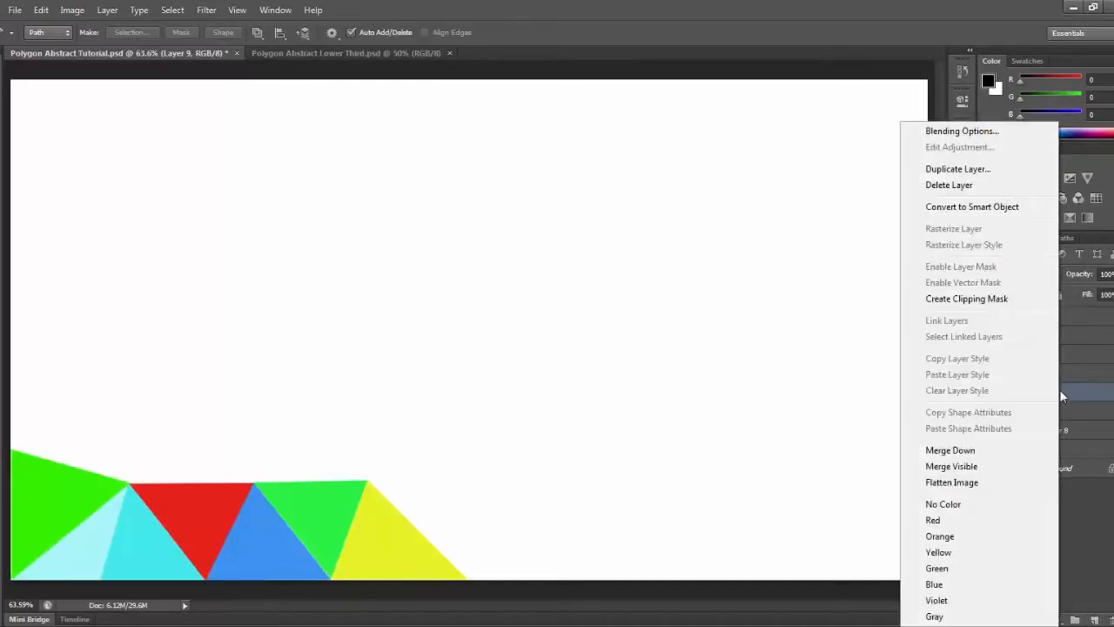
left_click(1010, 299)
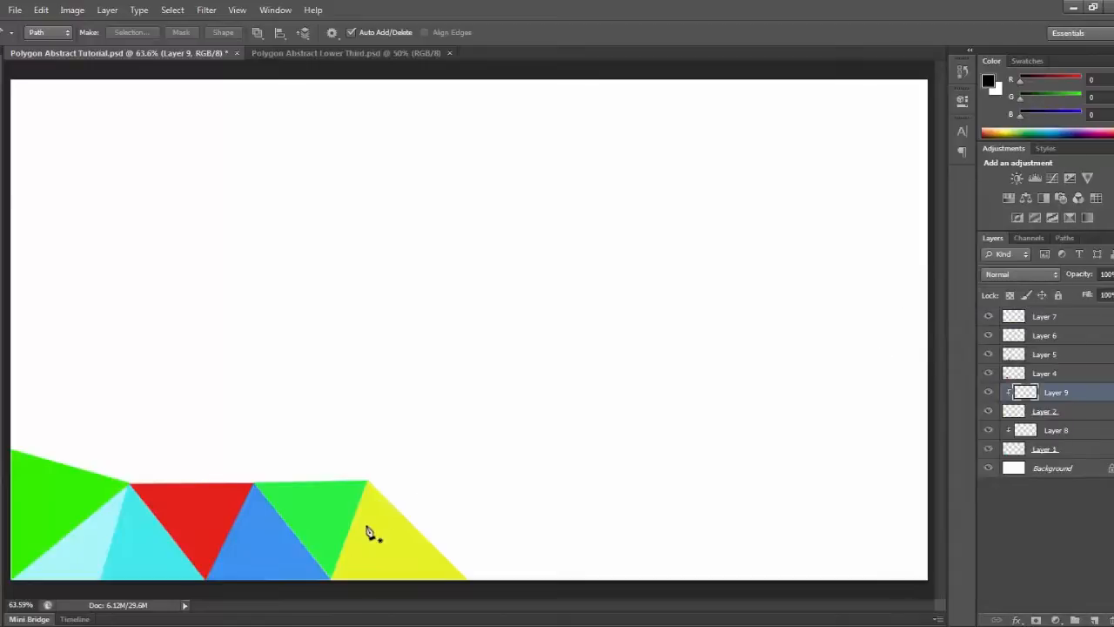
Outline the upper part of the first green triangle with a Pen path from its right vertex to the middle of its left edge.
left_click(129, 484)
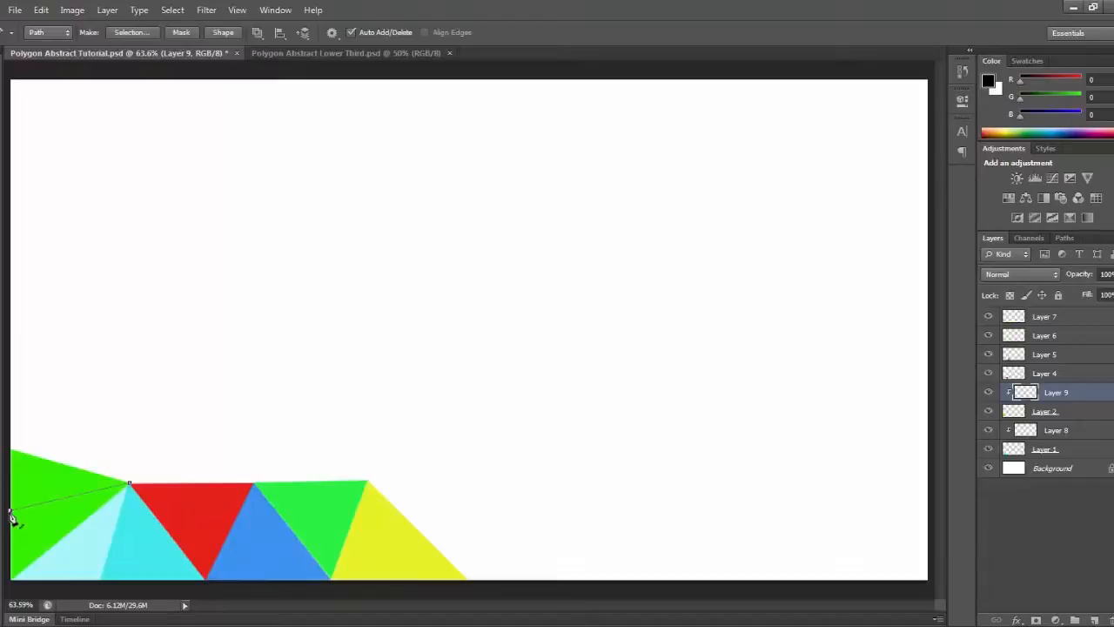
left_click(11, 440)
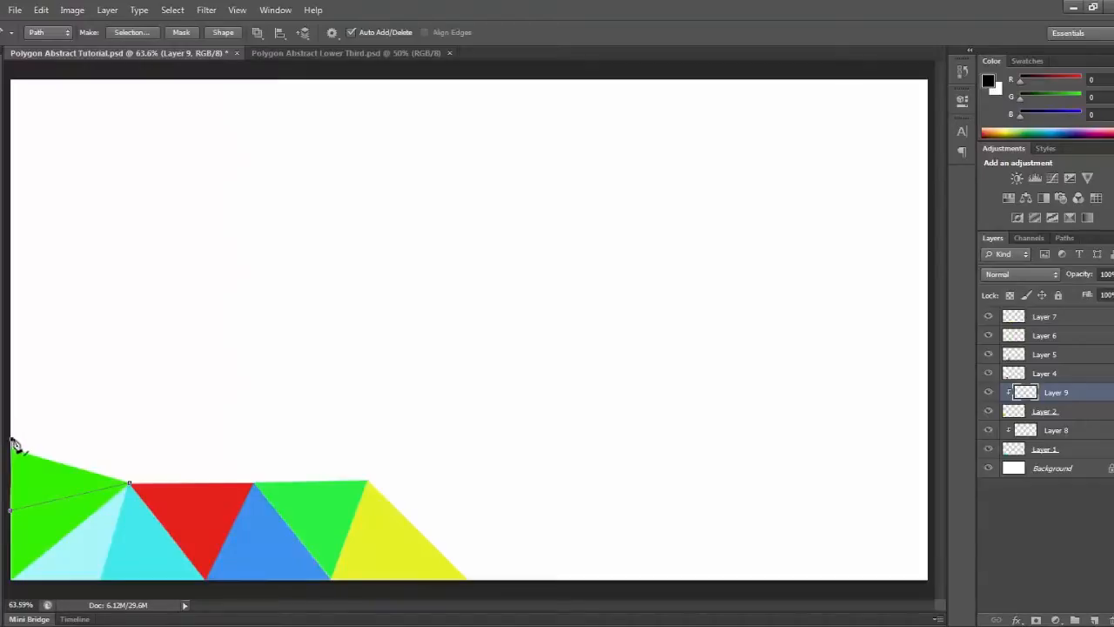
left_click(134, 466)
Fill the path over the green triangle with the lighter green #84ff73 and delete the path.
right_click(139, 453)
left_click(227, 235)
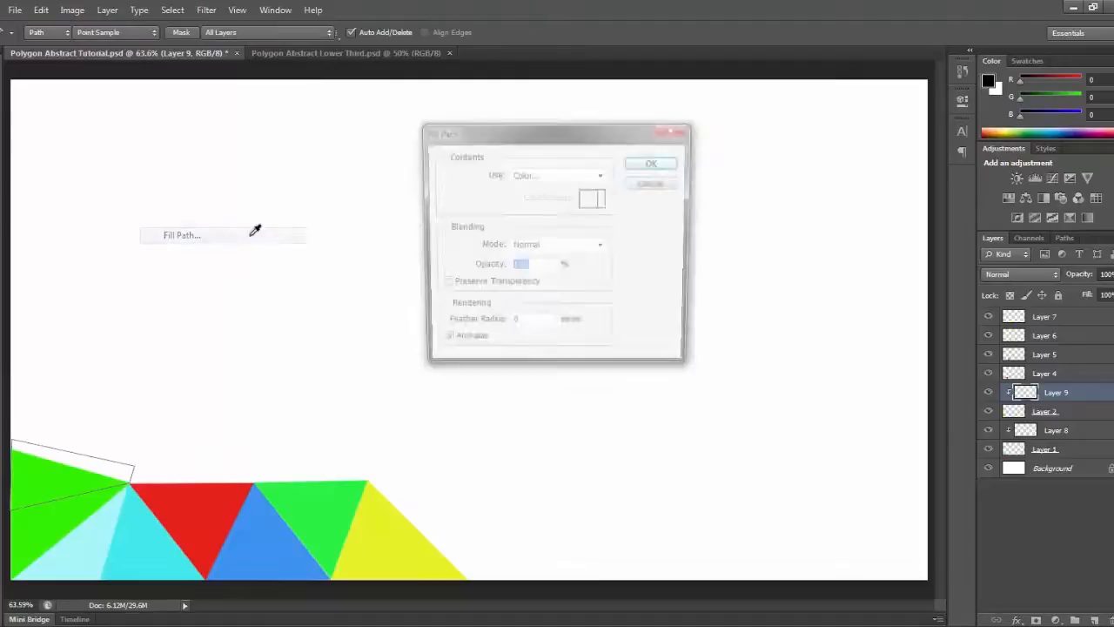
left_click(531, 176)
left_click(534, 216)
left_click(89, 470)
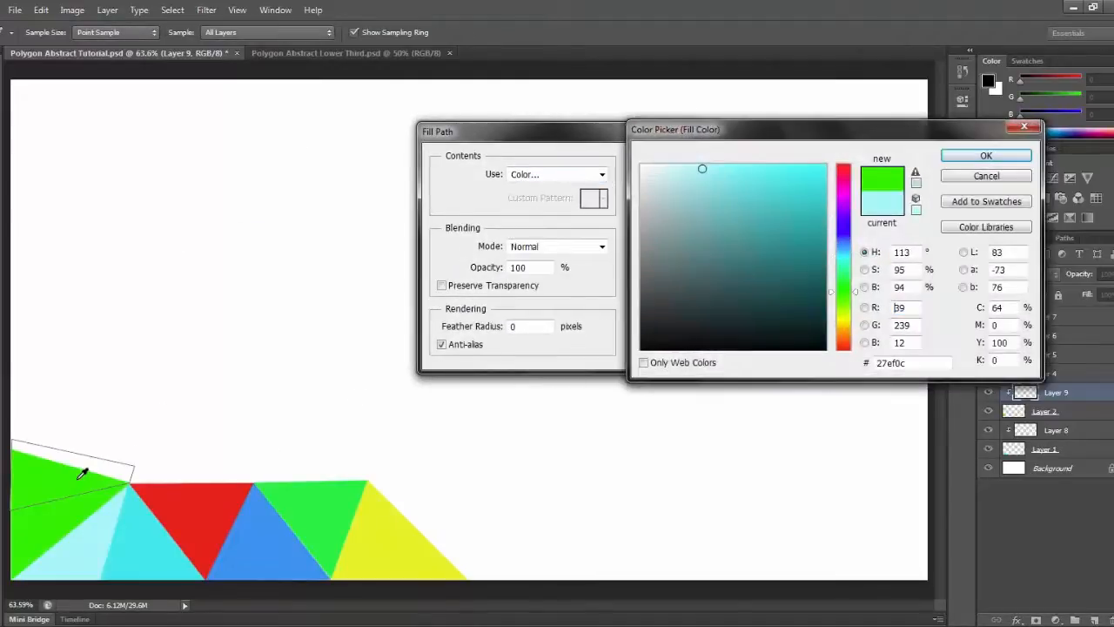
left_click_drag(782, 178, 742, 165)
left_click(964, 155)
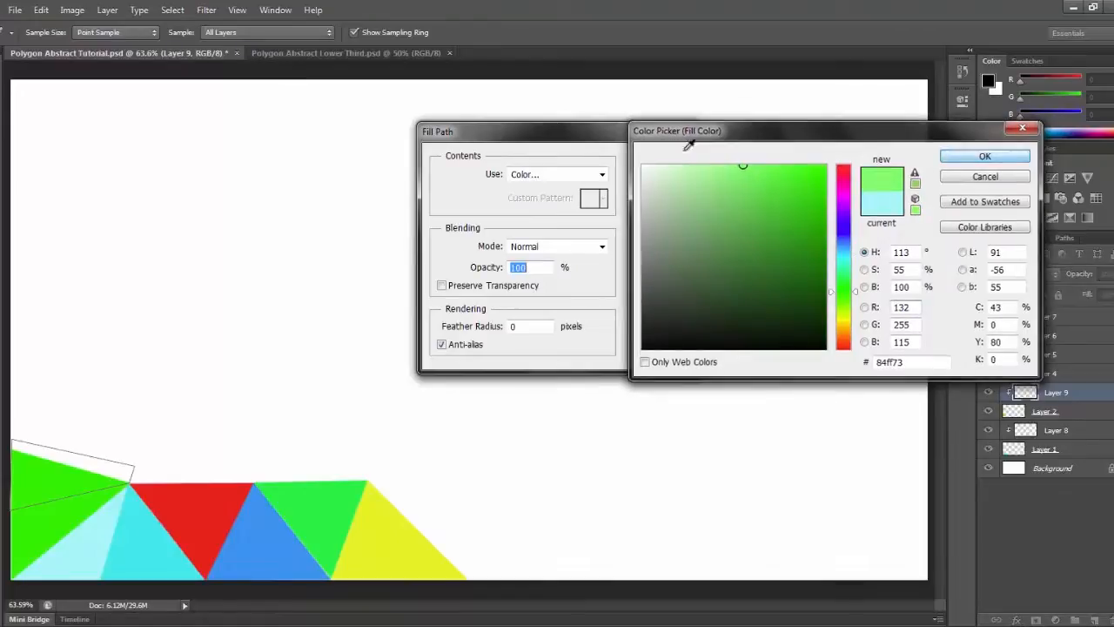
key("Return")
right_click(422, 336)
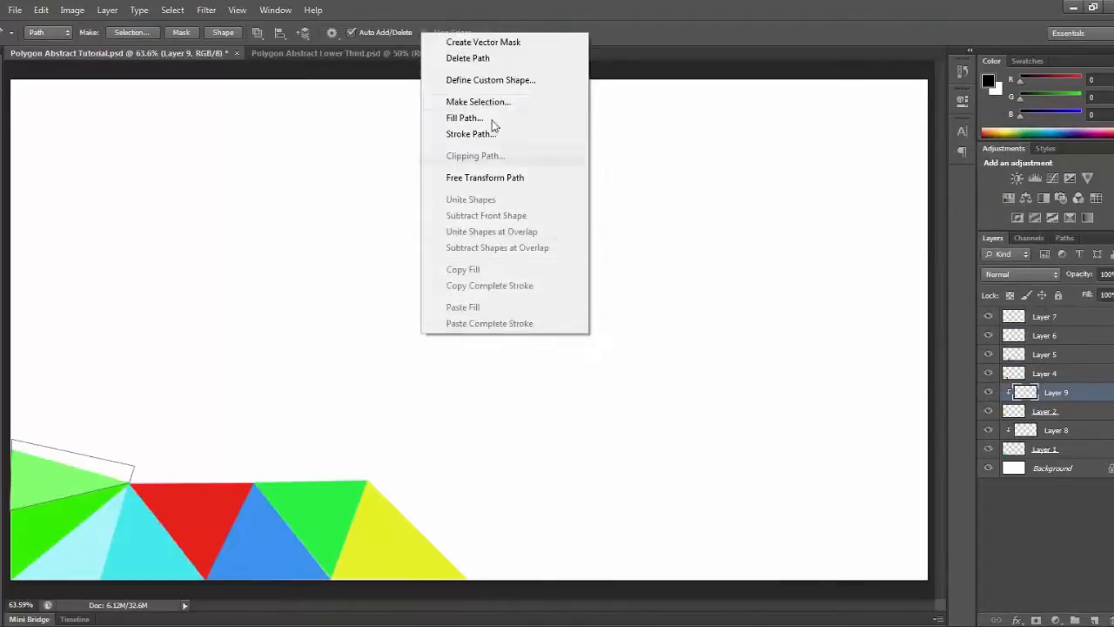
left_click(482, 58)
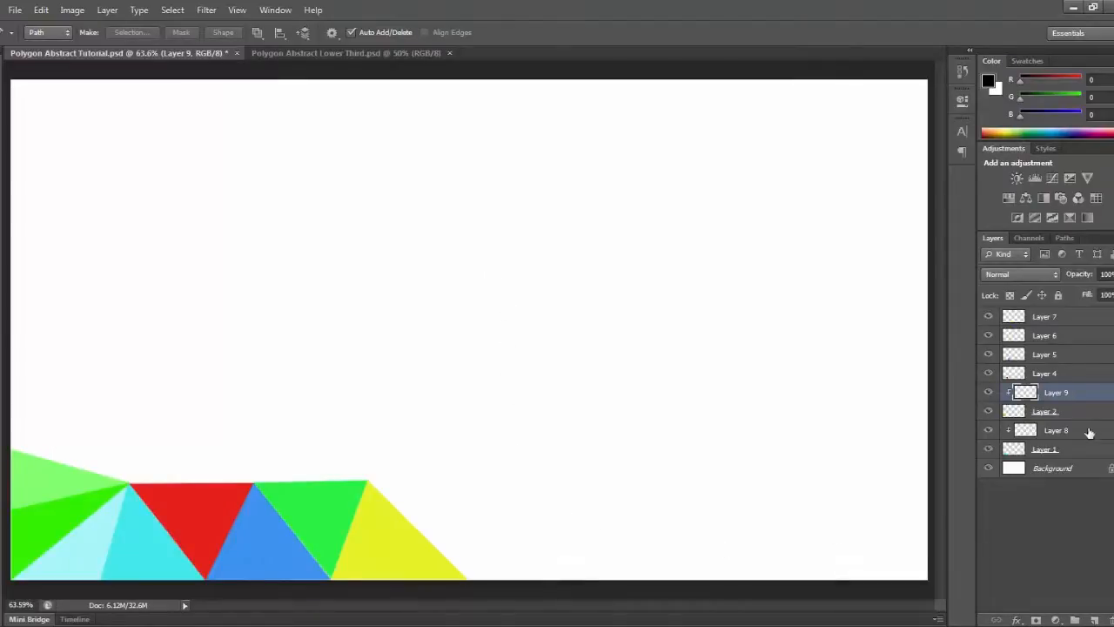
Add a new layer clipped to Layer 4 and outline the lower part of the red triangle with a Pen path from its upper-left corner.
left_click(1075, 373)
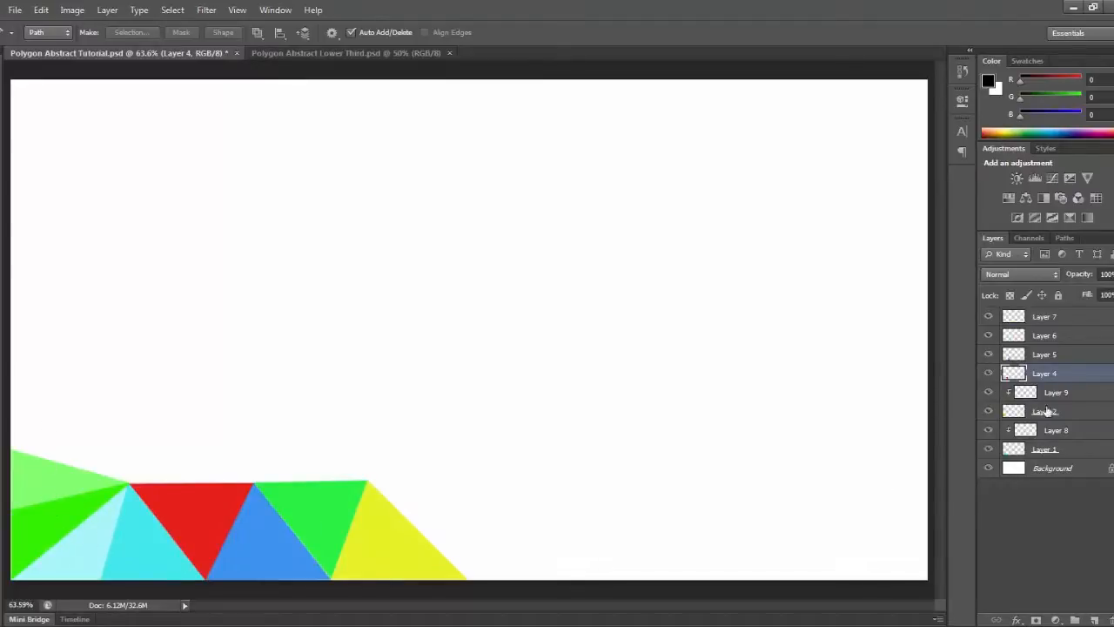
left_click(1091, 618)
right_click(1057, 374)
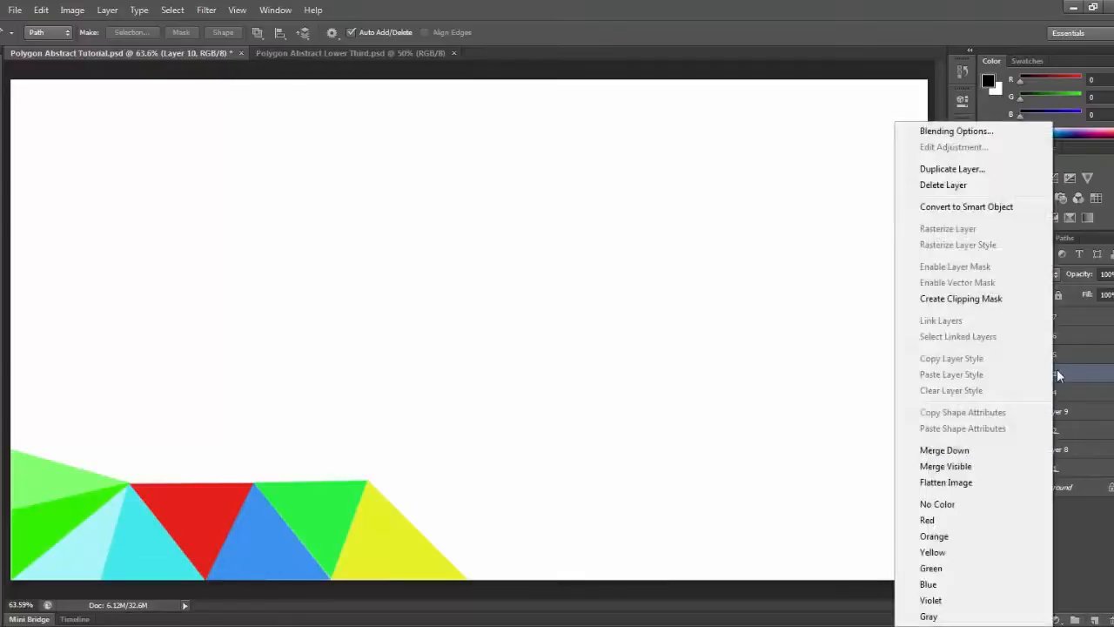
left_click(961, 299)
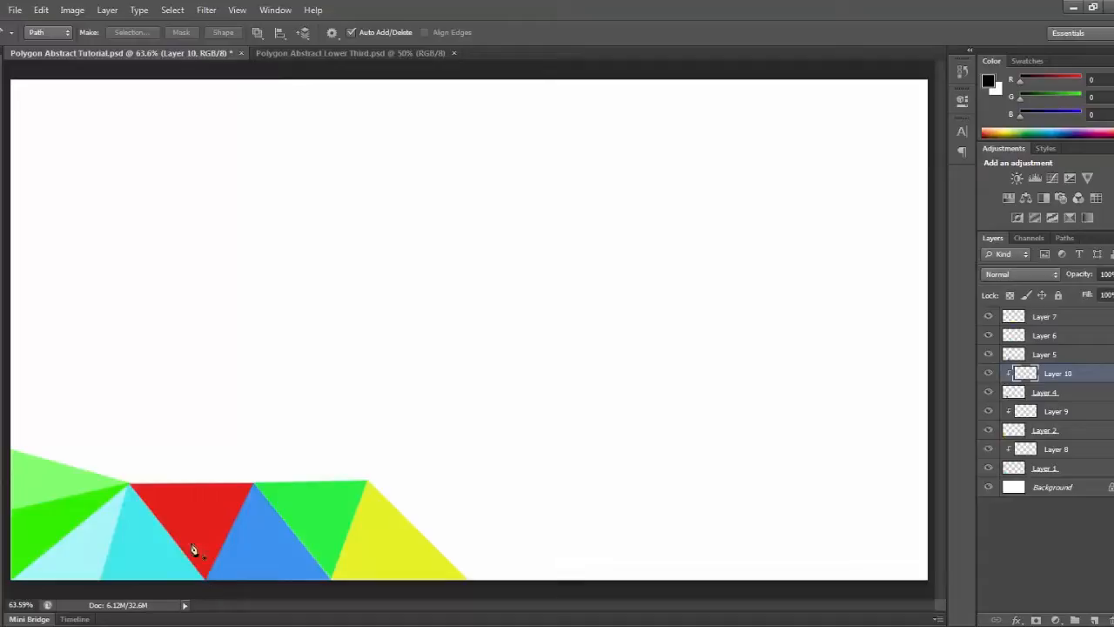
left_click(129, 483)
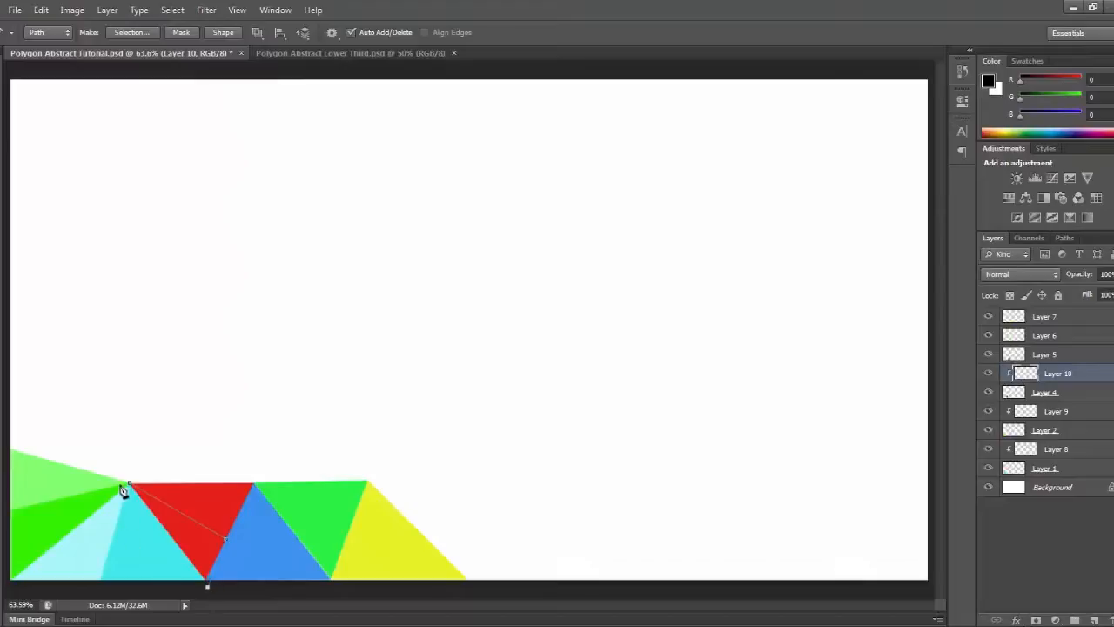
Fill the path over the red triangle with a lighter pinkish red and delete the path.
right_click(167, 500)
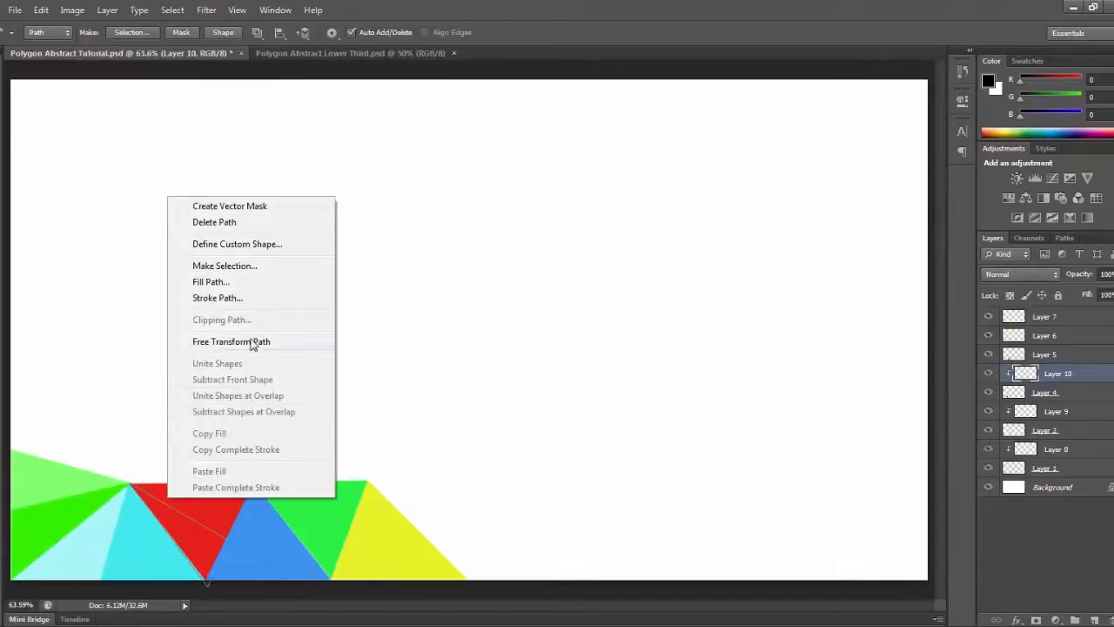
left_click(237, 284)
left_click(549, 182)
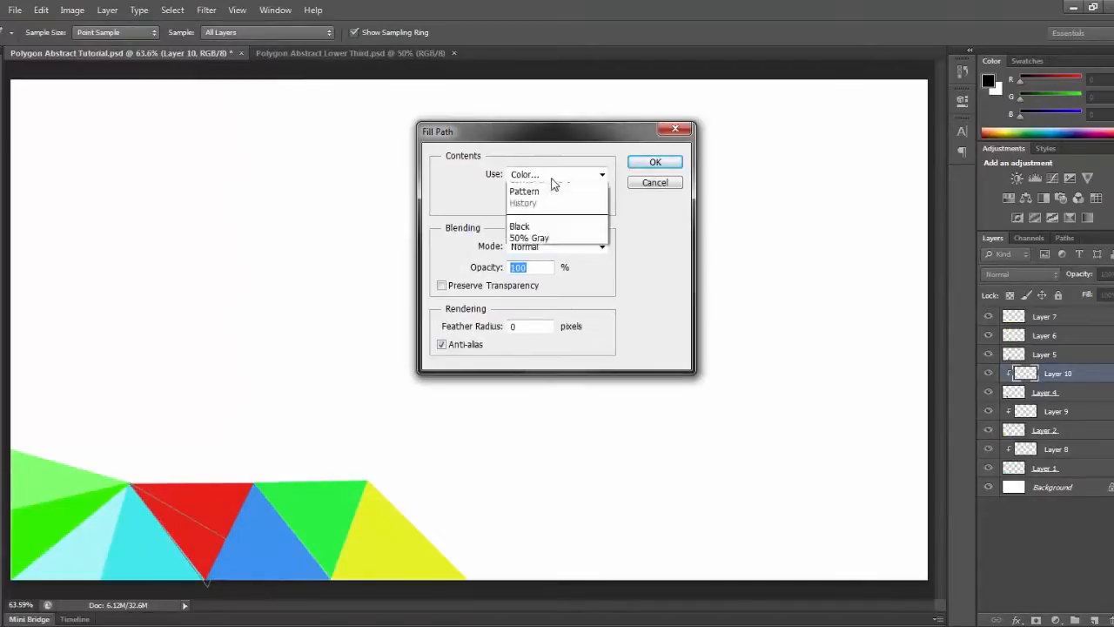
left_click(550, 213)
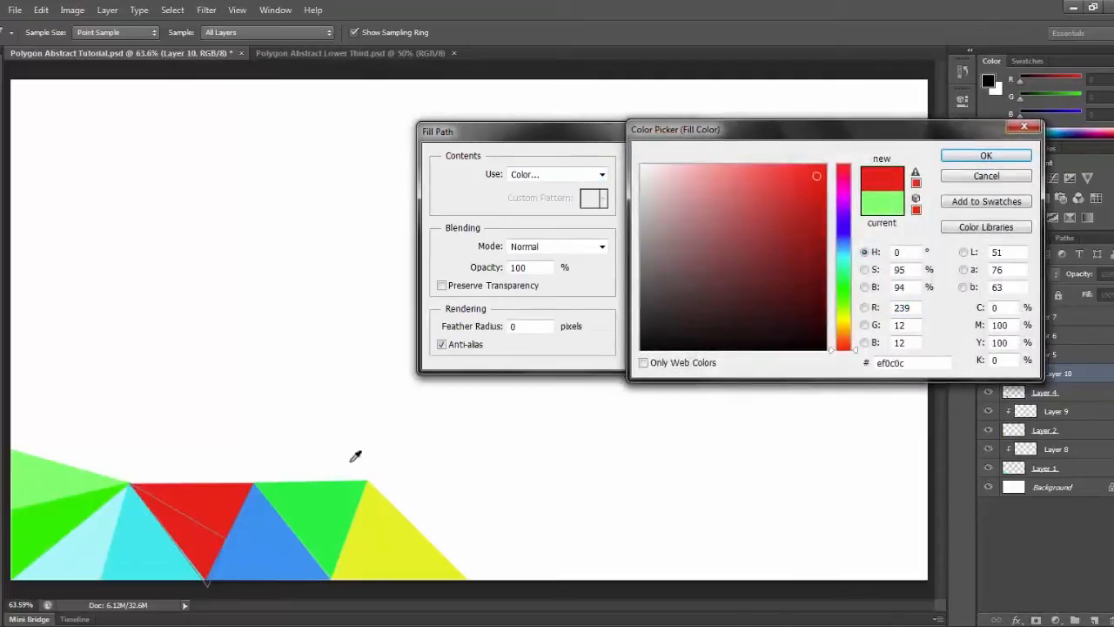
left_click_drag(760, 167, 722, 164)
left_click(949, 160)
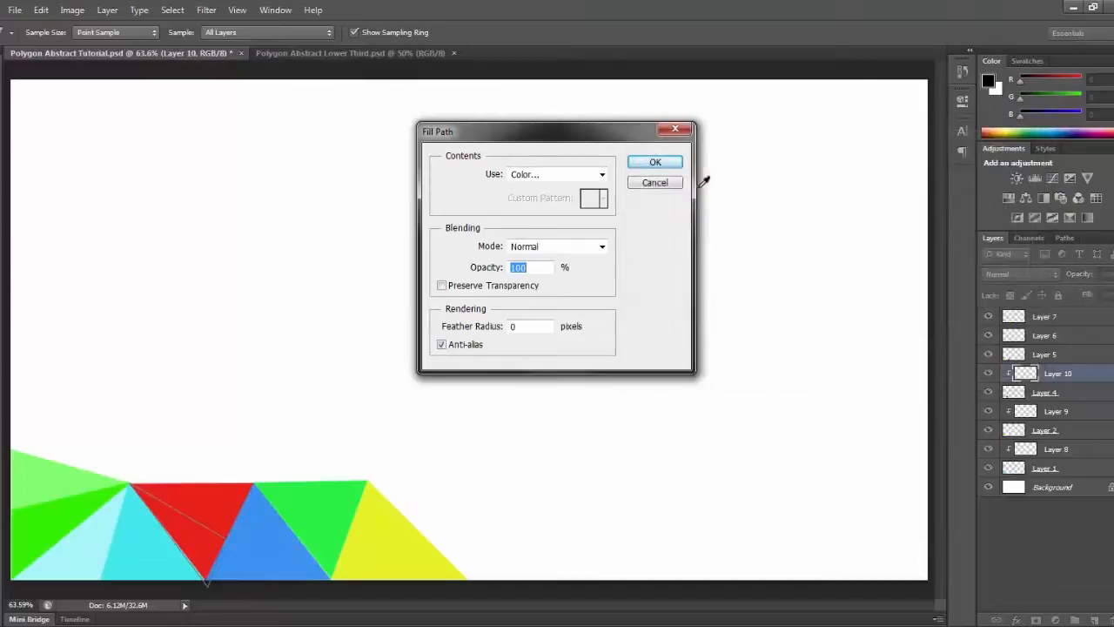
left_click(656, 162)
right_click(459, 326)
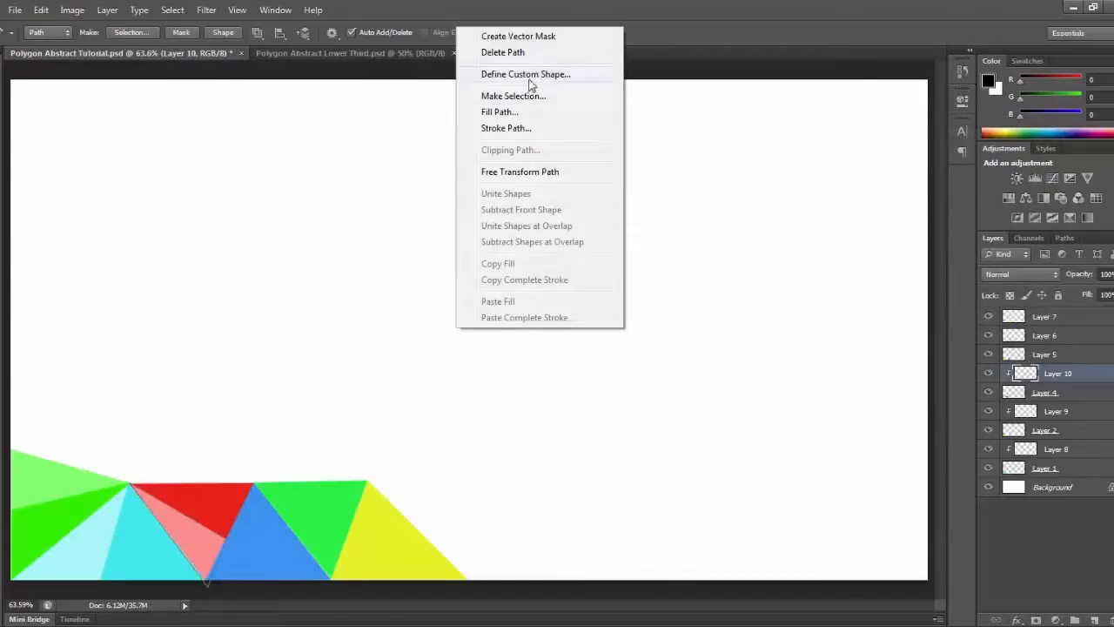
left_click(503, 53)
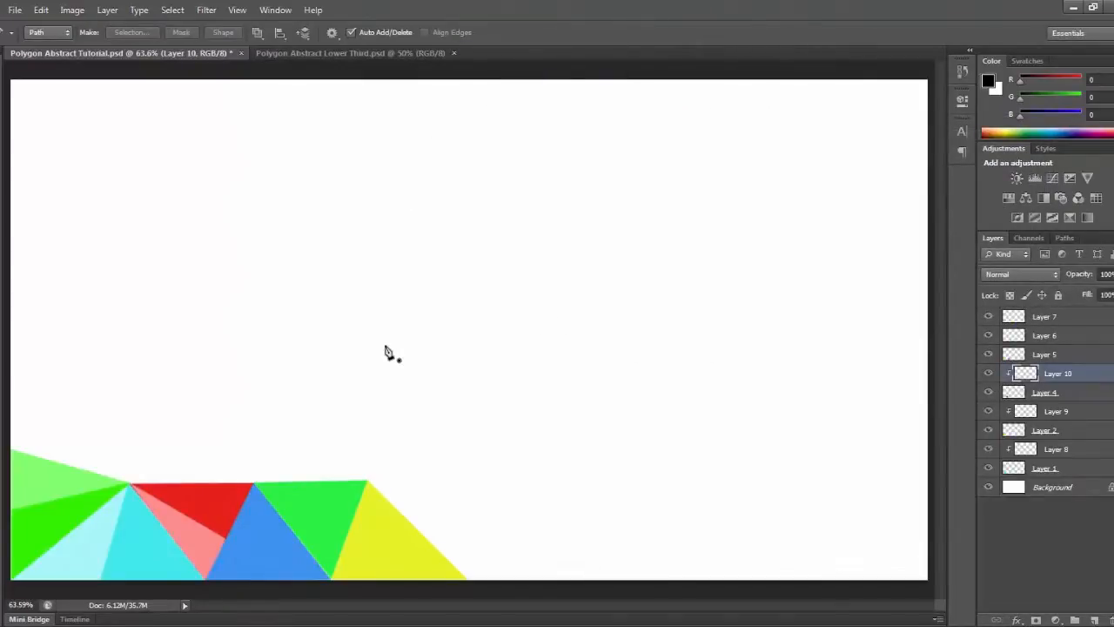
Add a new layer clipped to Layer 5 and outline the left part of the blue triangle with a Pen path from its top vertex.
left_click(1067, 359)
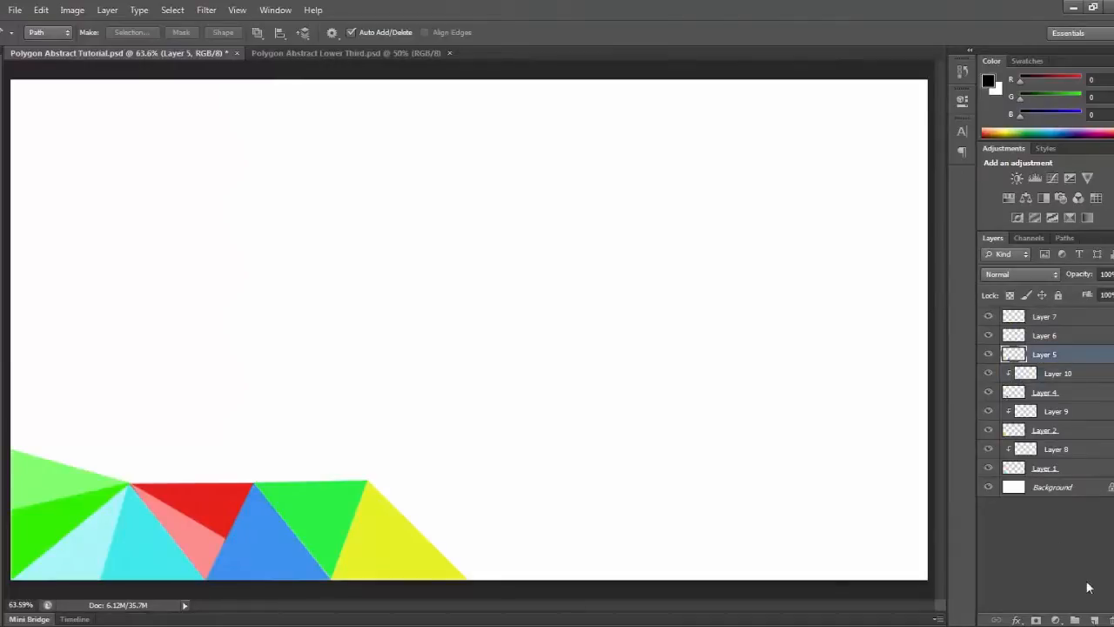
left_click(1093, 619)
right_click(1046, 359)
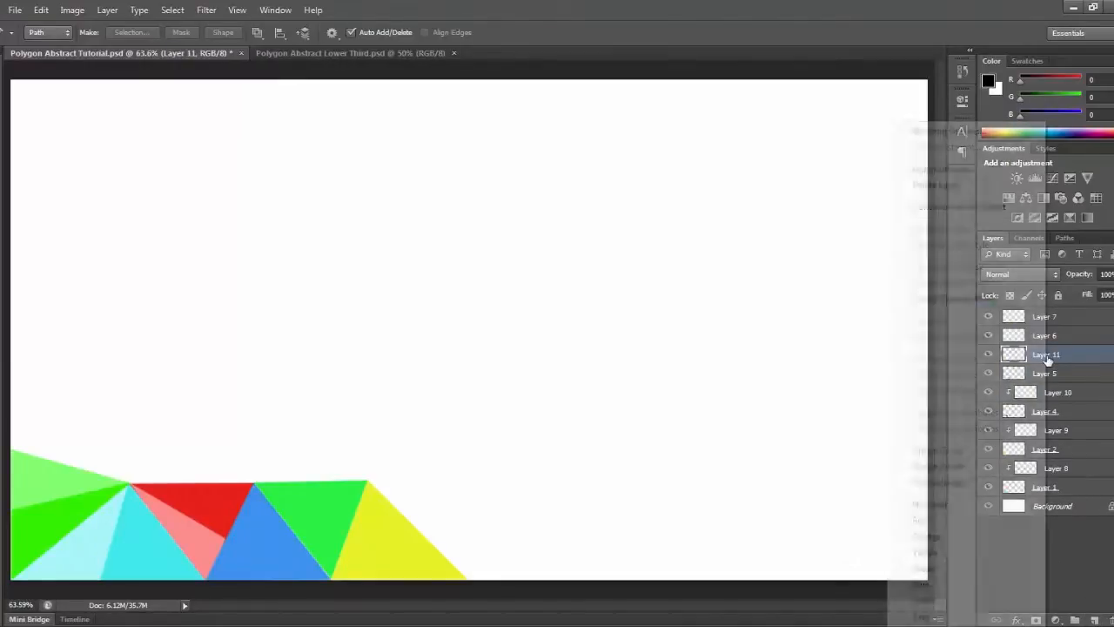
left_click(925, 298)
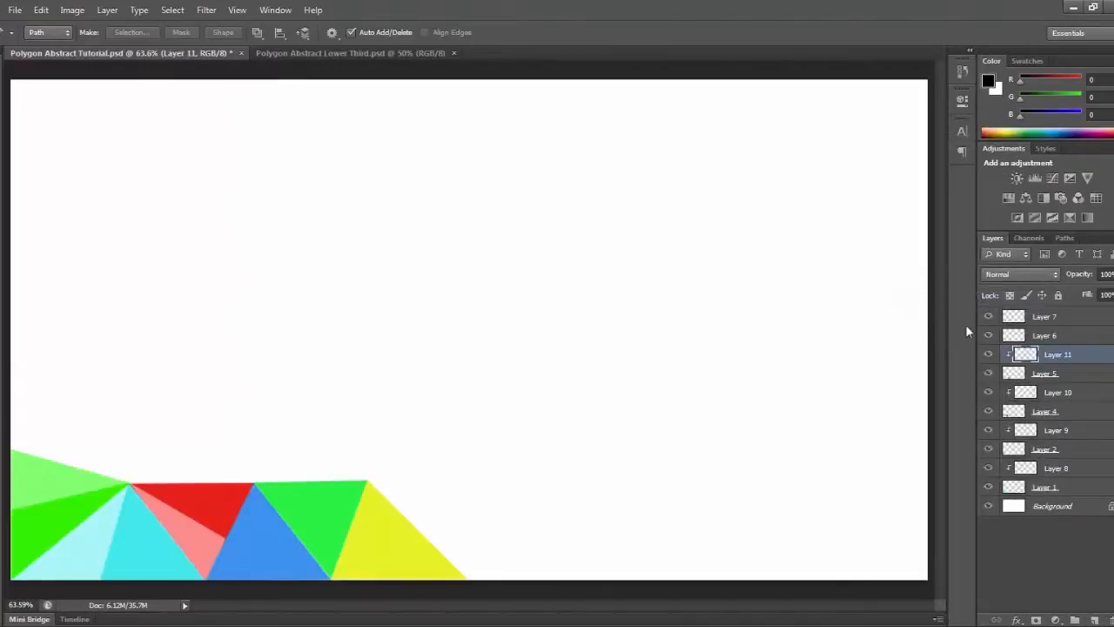
left_click(989, 377)
left_click(989, 377)
left_click(253, 481)
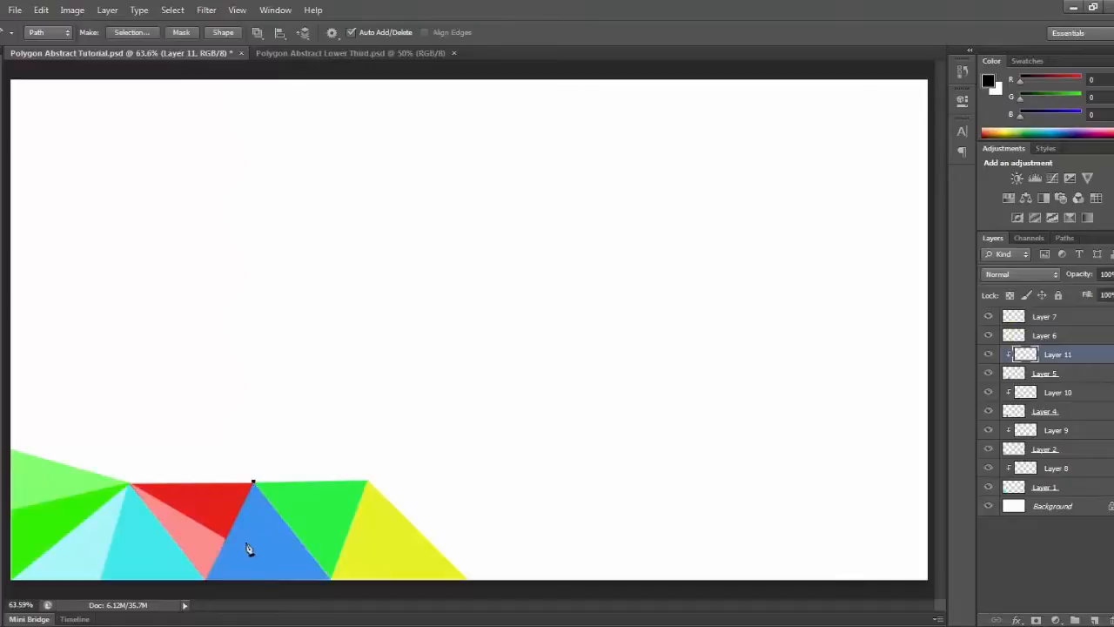
left_click(174, 590)
left_click(253, 483)
Fill the path over the blue triangle with the lighter blue #92d7ff and delete the path.
right_click(249, 522)
left_click(335, 297)
left_click(557, 174)
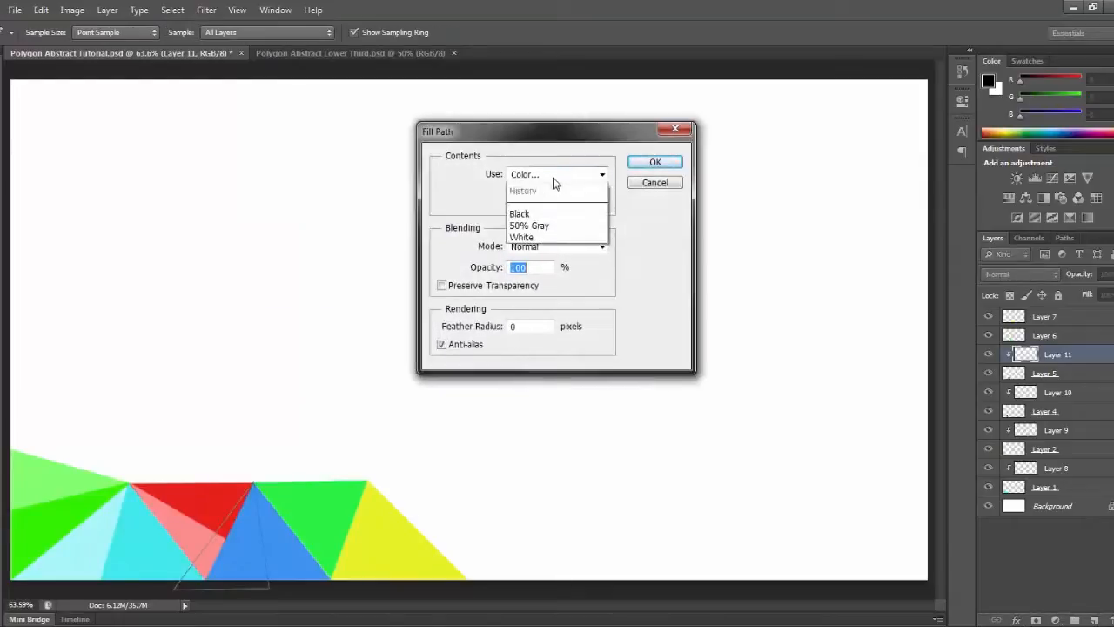
left_click(539, 213)
left_click(306, 545)
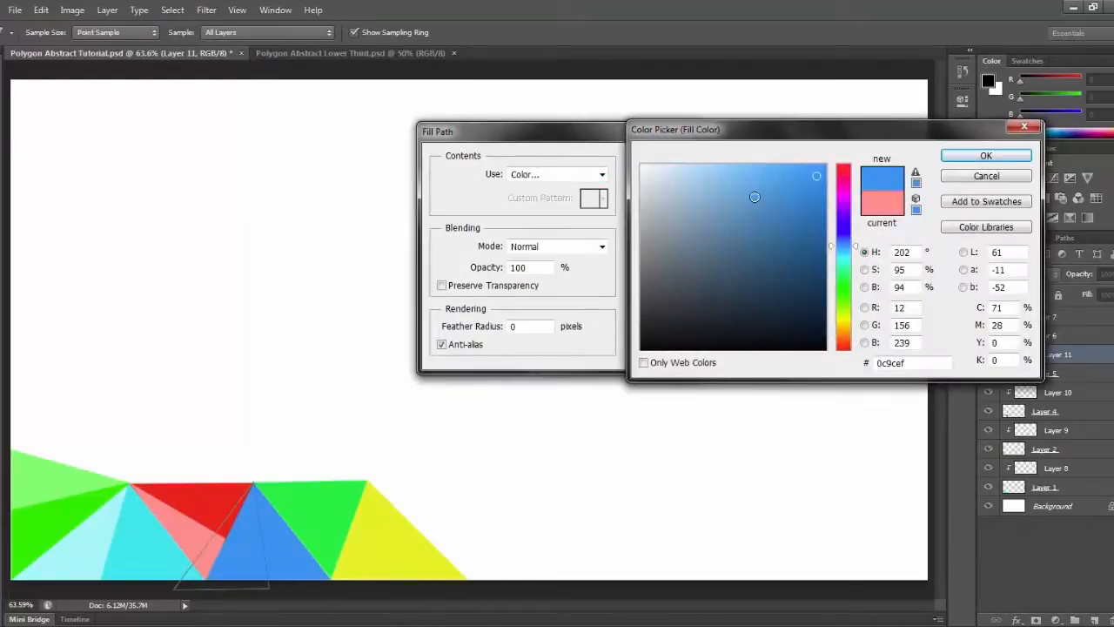
left_click_drag(754, 197, 719, 164)
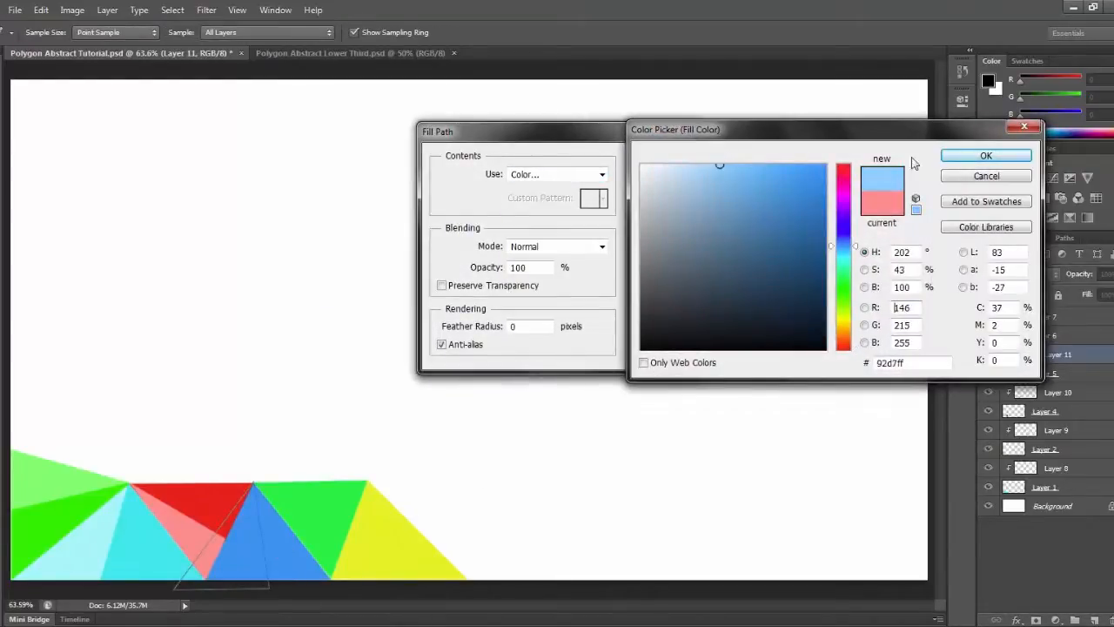
left_click(979, 154)
left_click(654, 160)
right_click(654, 219)
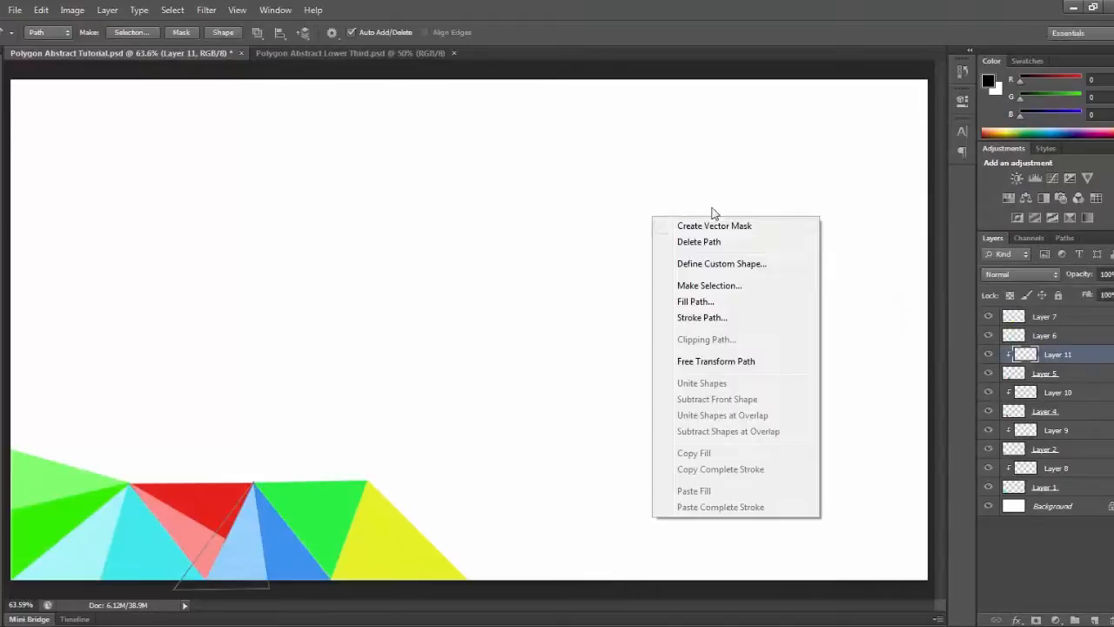
left_click(730, 242)
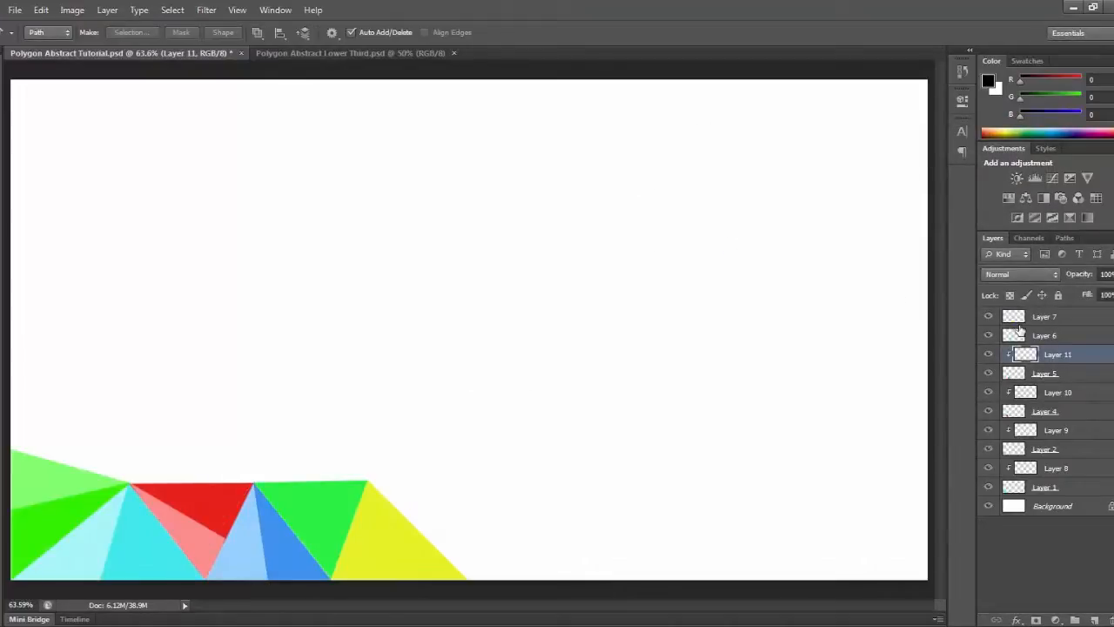
Add a new layer directly above Layer 6 and clip it to Layer 6.
left_click(1082, 334)
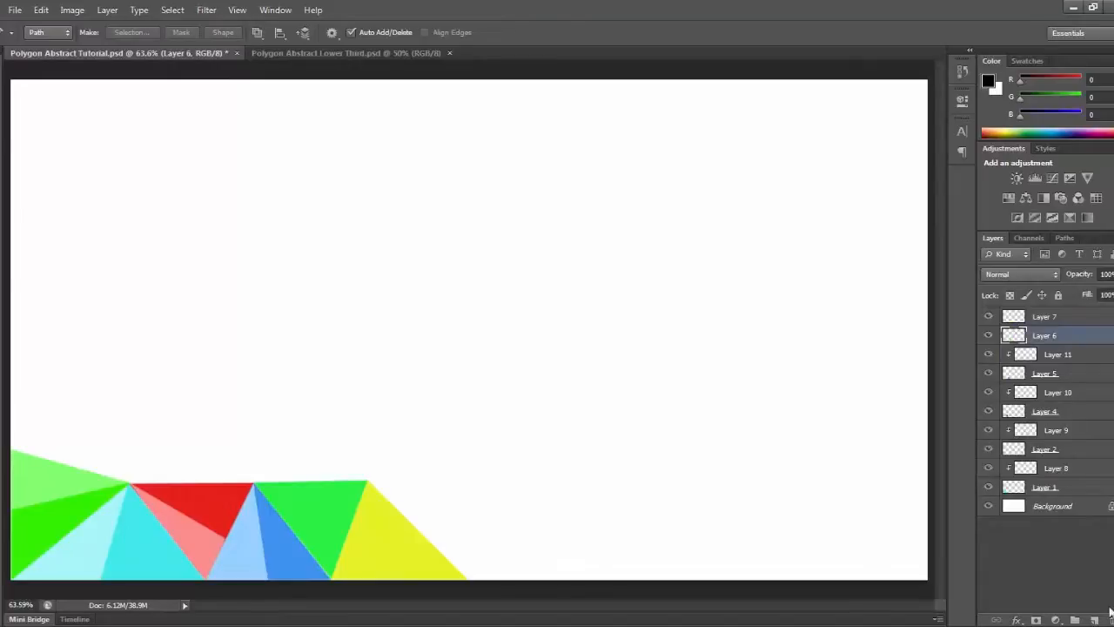
left_click(1094, 620)
right_click(1044, 335)
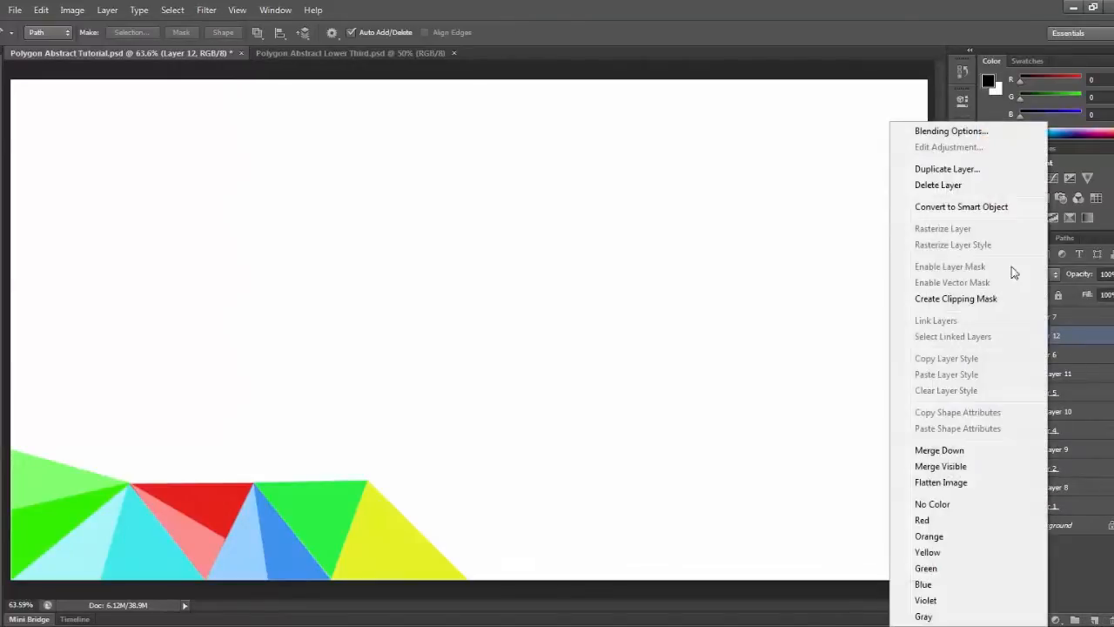
left_click(948, 299)
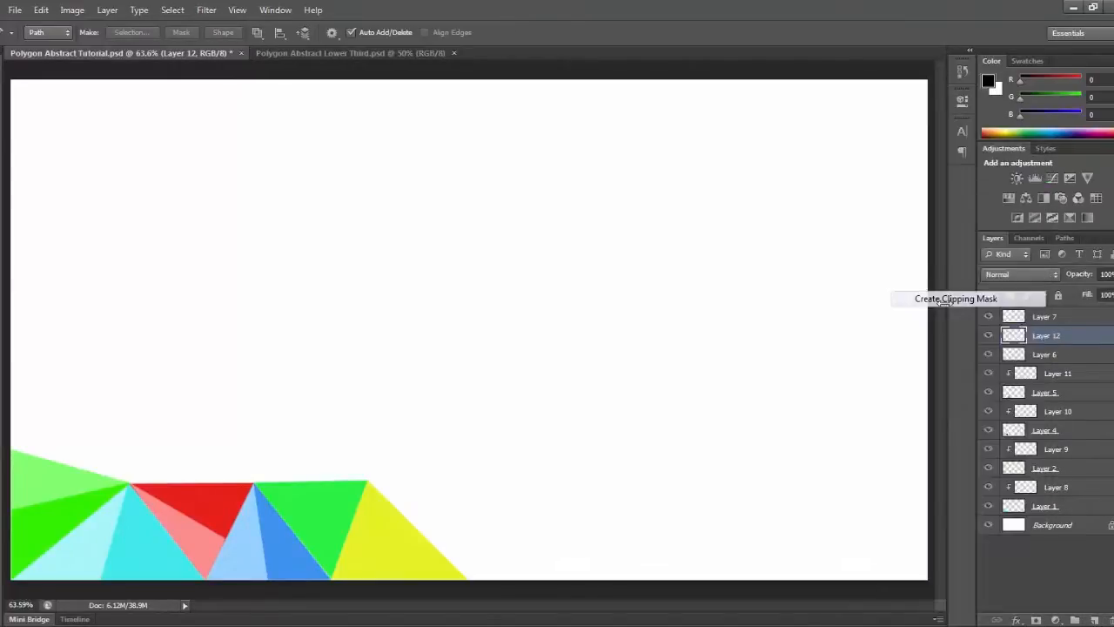
left_click(366, 482)
left_click_drag(269, 528, 236, 455)
left_click(364, 485)
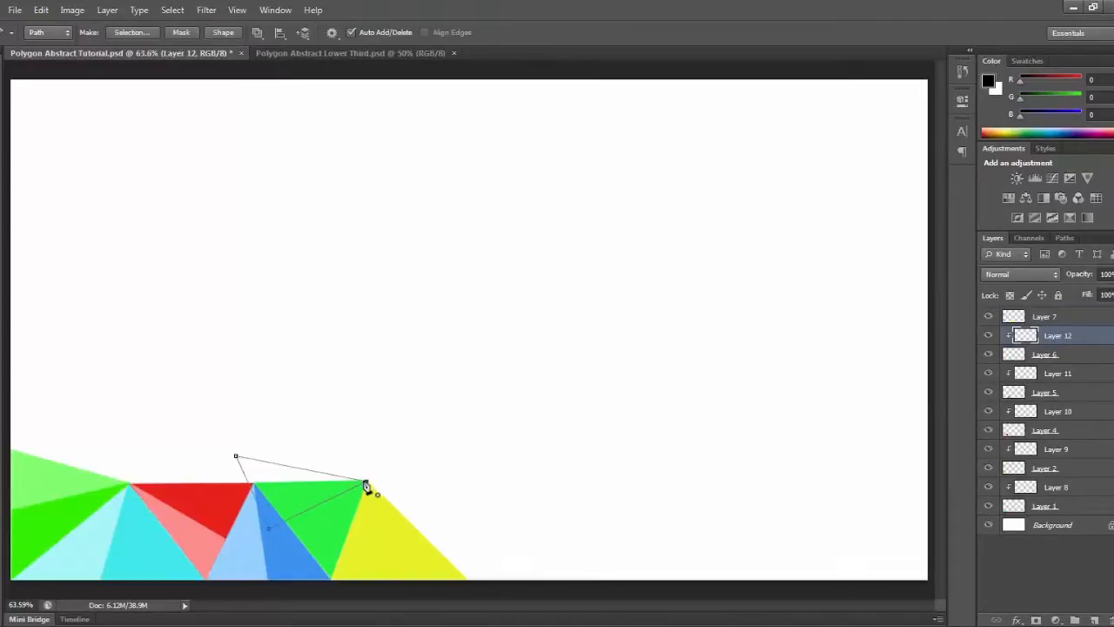
right_click(348, 486)
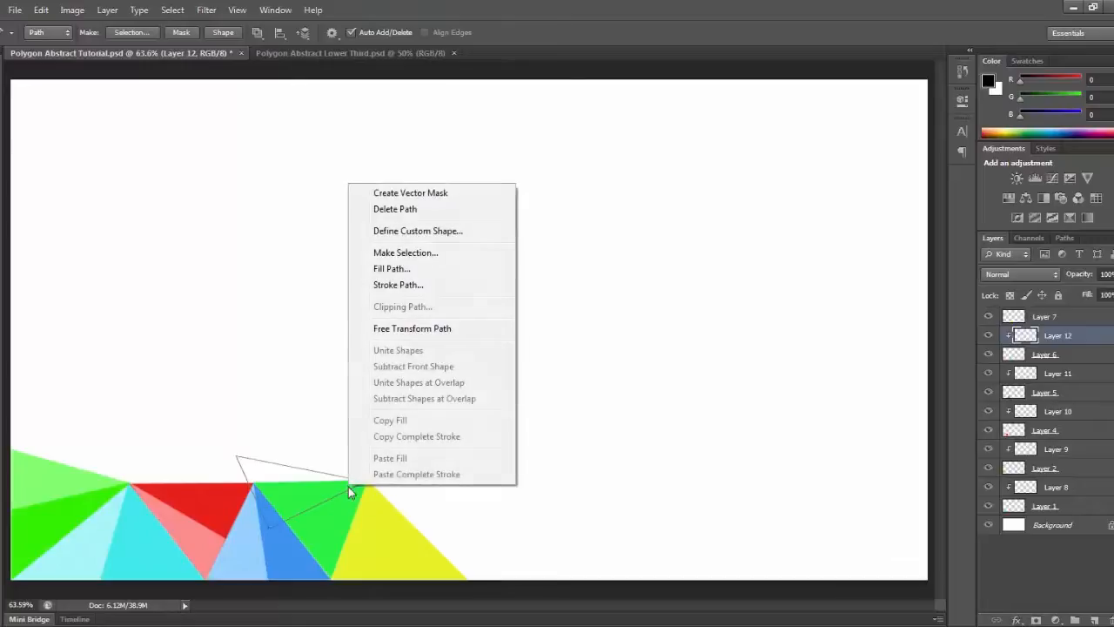
left_click(261, 384)
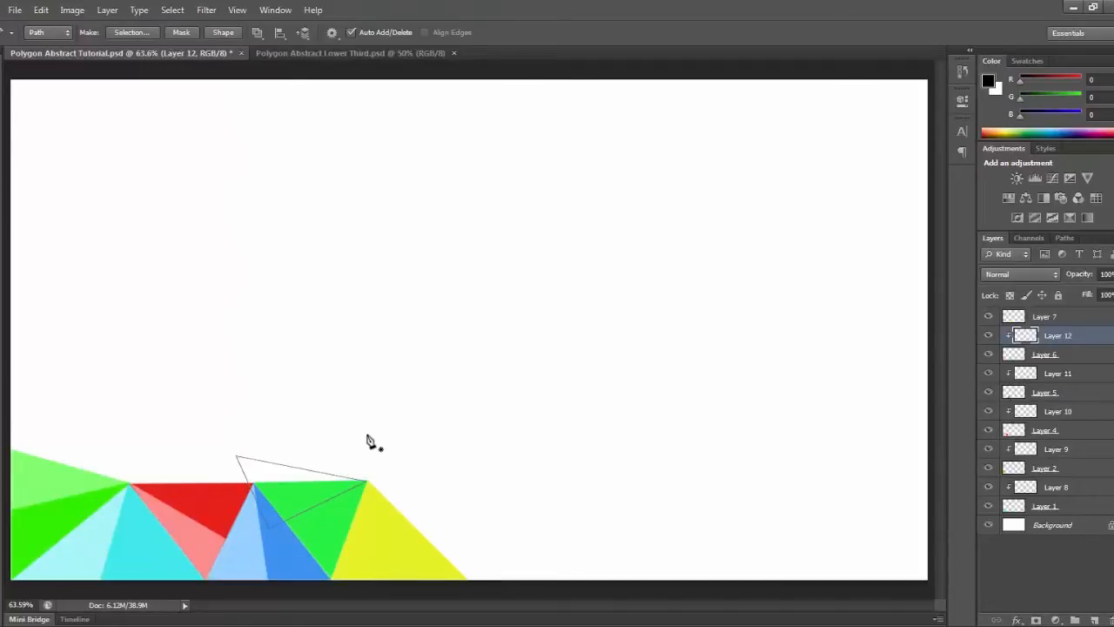
key("ctrl+z")
key("ctrl+alt+z")
key("ctrl+alt+z")
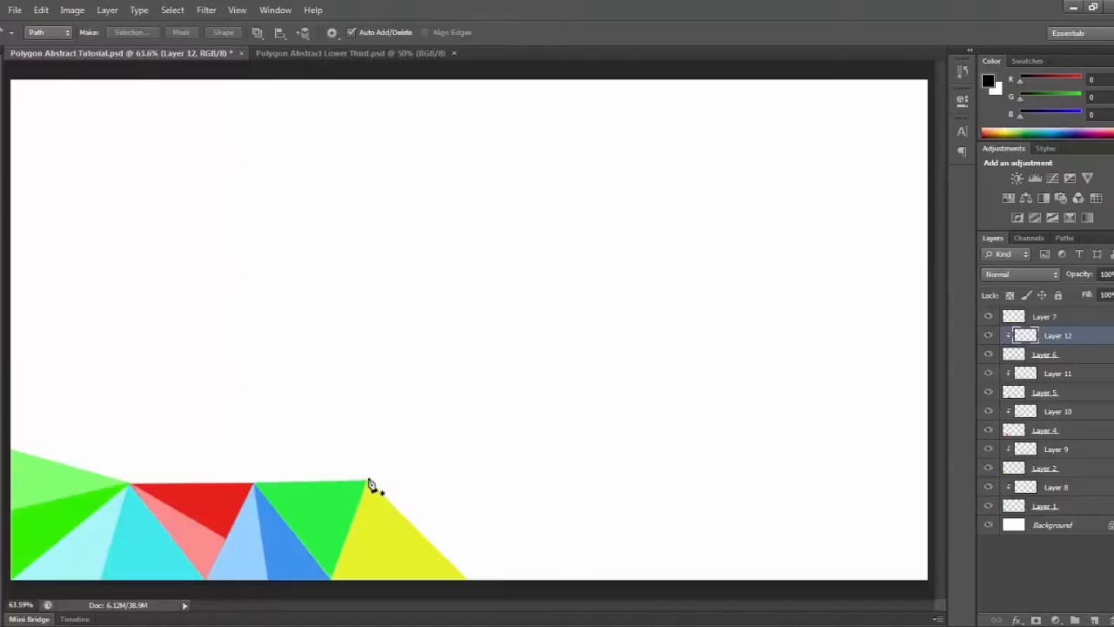
Outline the upper part of the second green triangle with a Pen path from its upper-right vertex past the middle of its left edge.
left_click(368, 480)
left_click(237, 465)
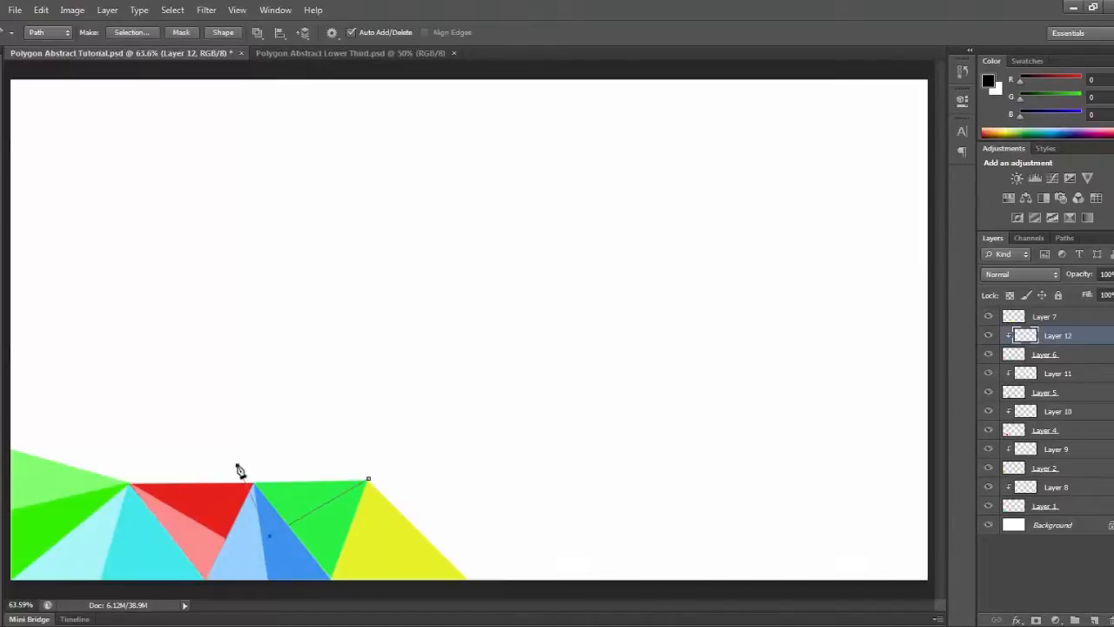
left_click(366, 479)
Fill the path over the second green triangle with the lighter green #8effab and delete the path.
right_click(317, 471)
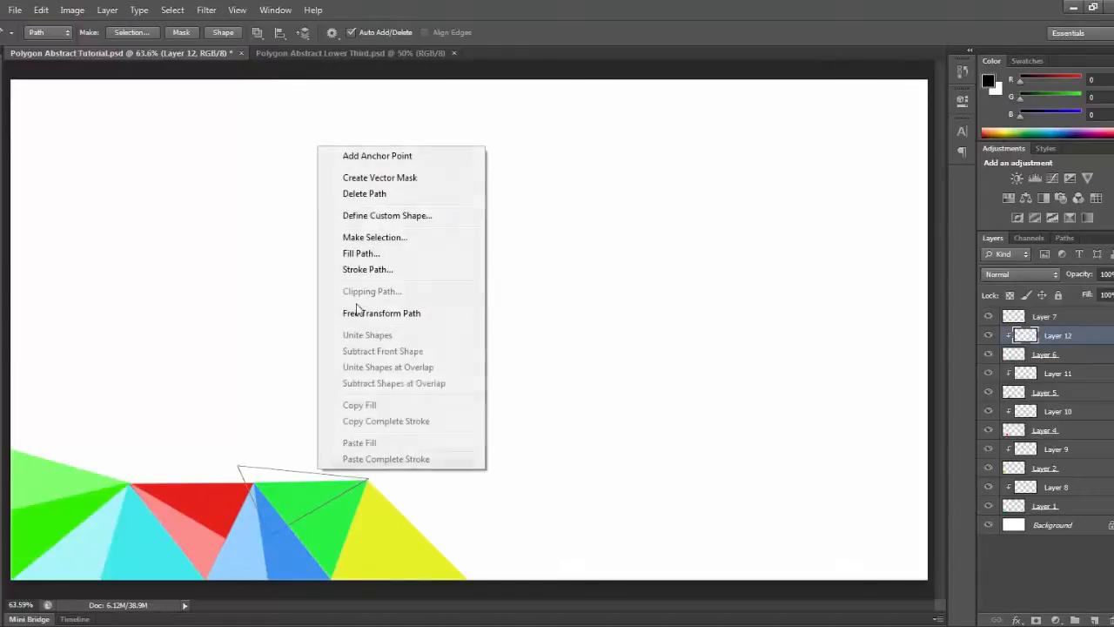
left_click(372, 253)
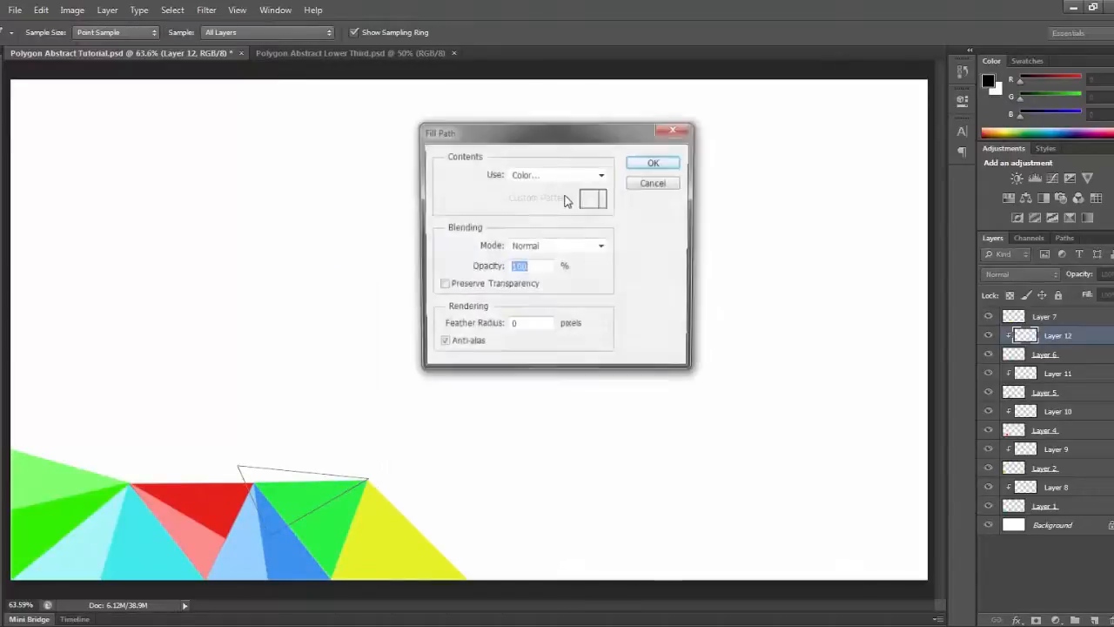
left_click(566, 175)
left_click(557, 214)
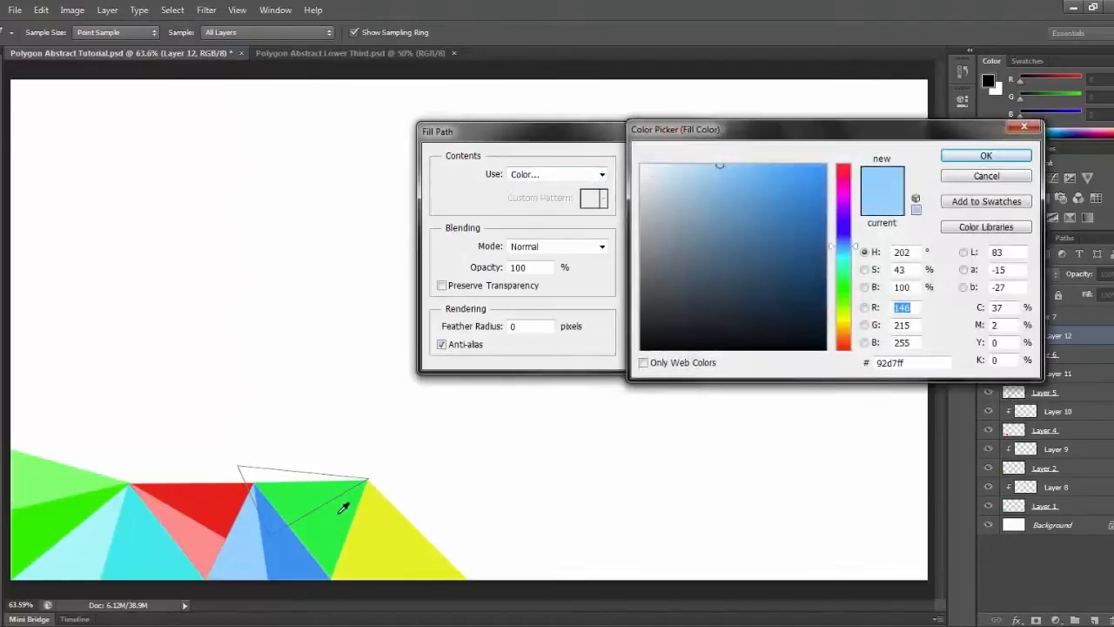
left_click(342, 511)
mouse_move(778, 181)
left_mouse_down()
mouse_move(733, 155)
mouse_move(723, 152)
mouse_move(722, 165)
left_mouse_up()
left_click(950, 160)
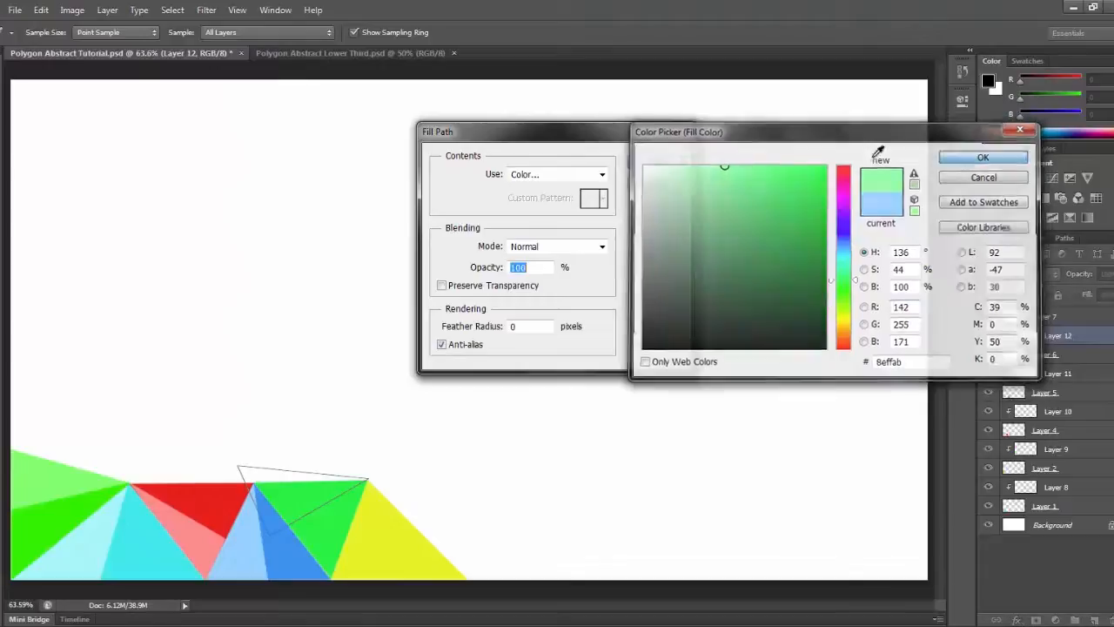
left_click(653, 160)
right_click(572, 320)
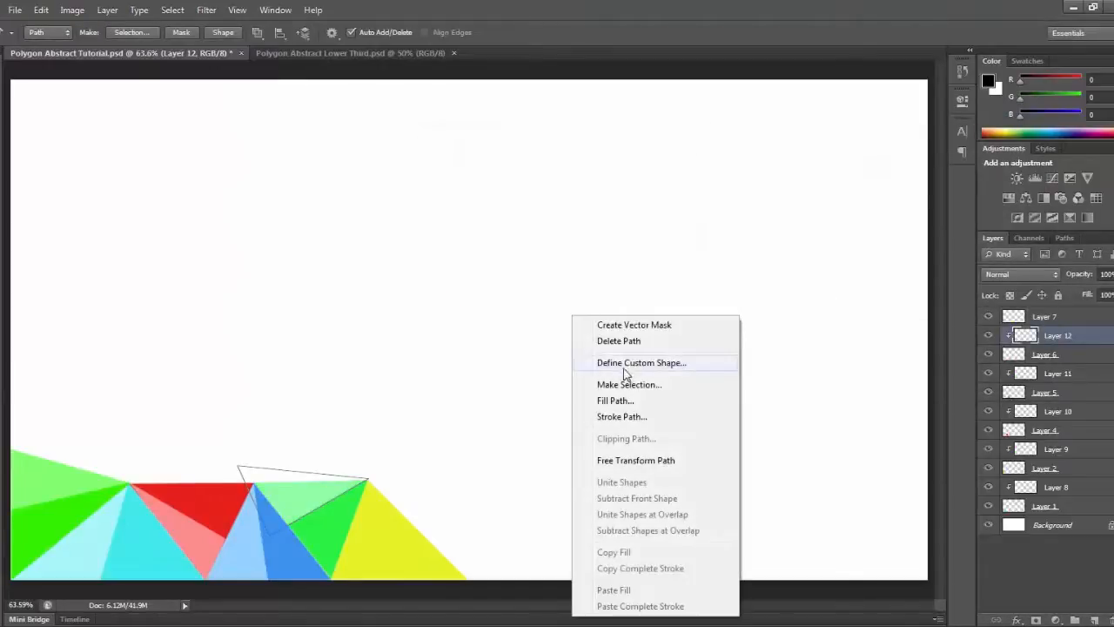
left_click(625, 342)
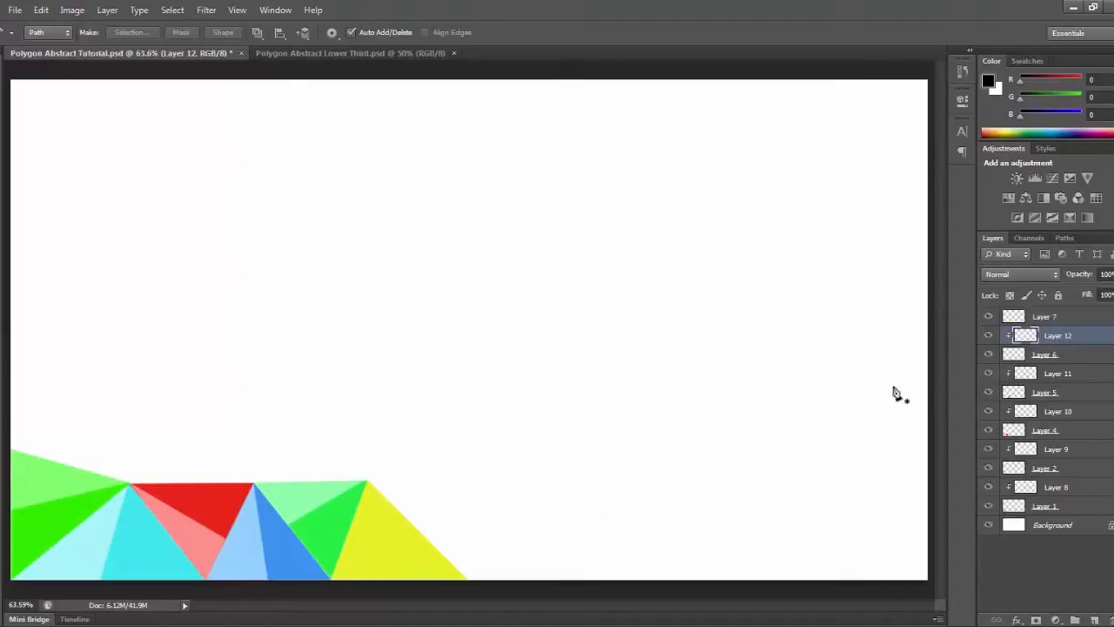
Add a new layer clipped to Layer 7 and outline the left part of the yellow triangle with a Pen path from its top vertex.
left_click(1069, 320)
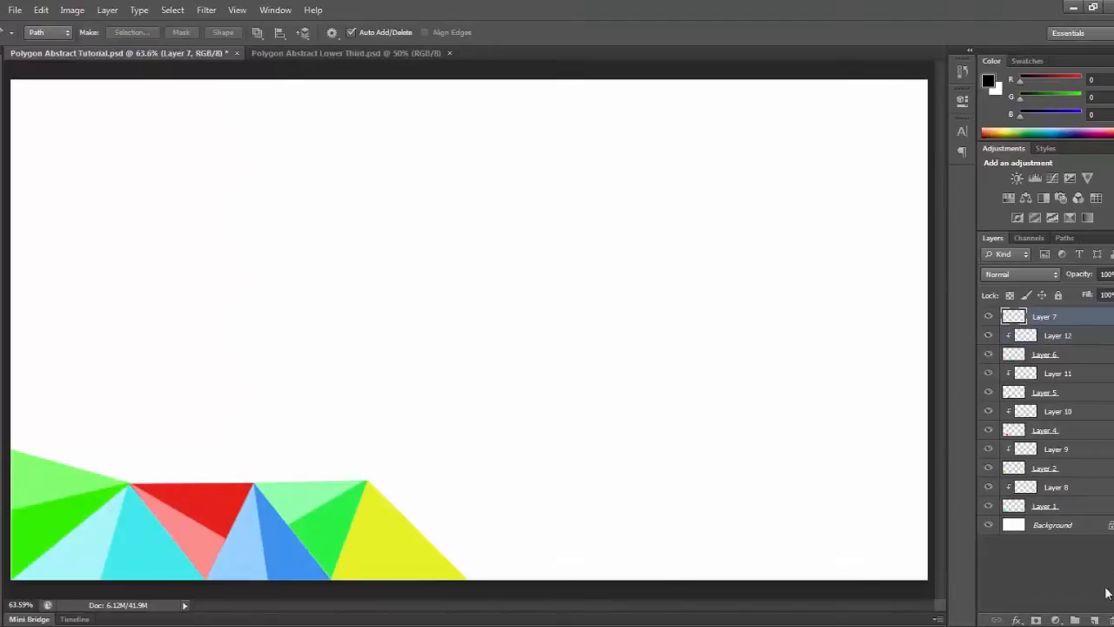
left_click(1094, 620)
right_click(1058, 325)
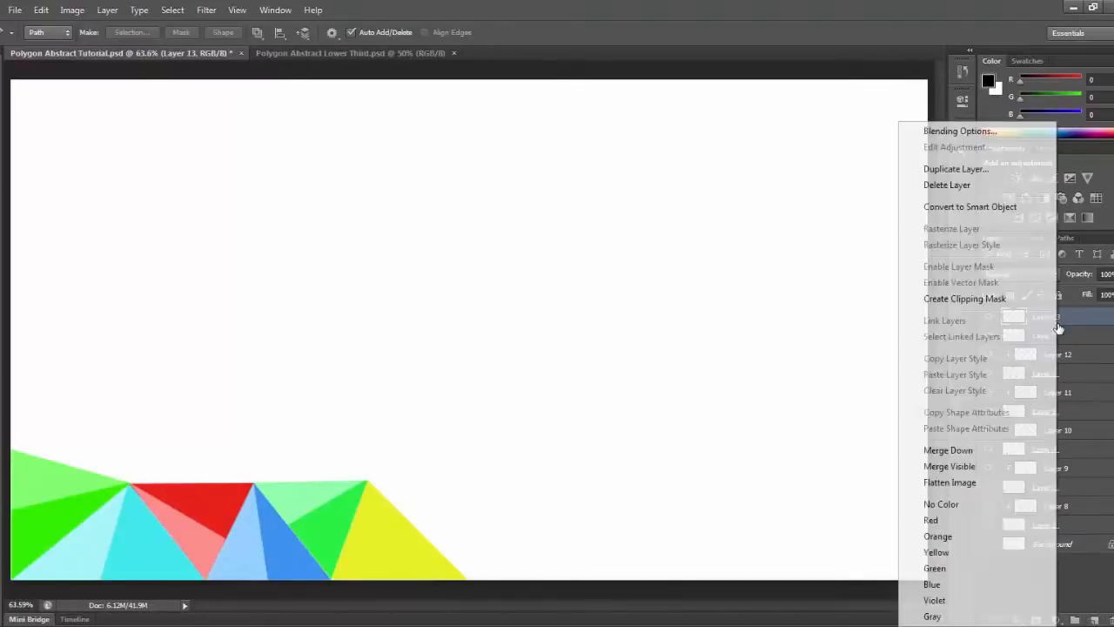
left_click(994, 299)
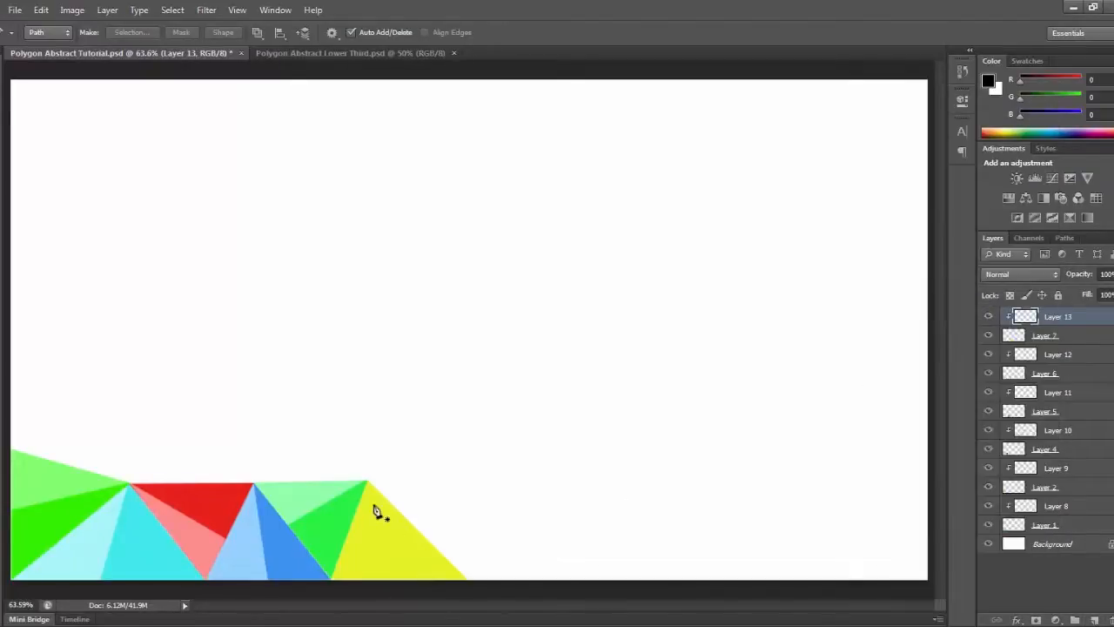
left_click(367, 479)
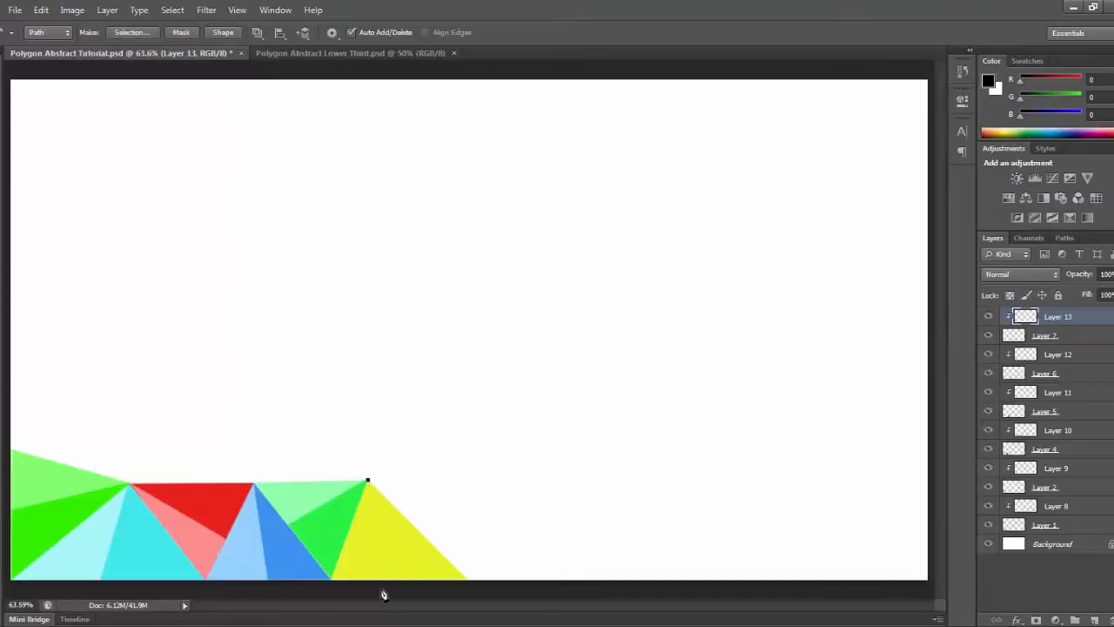
left_click(398, 590)
left_click(304, 592)
left_click(367, 479)
Fill the path over the yellow triangle with a lighter, paler yellow and delete the path.
right_click(359, 518)
left_click(426, 302)
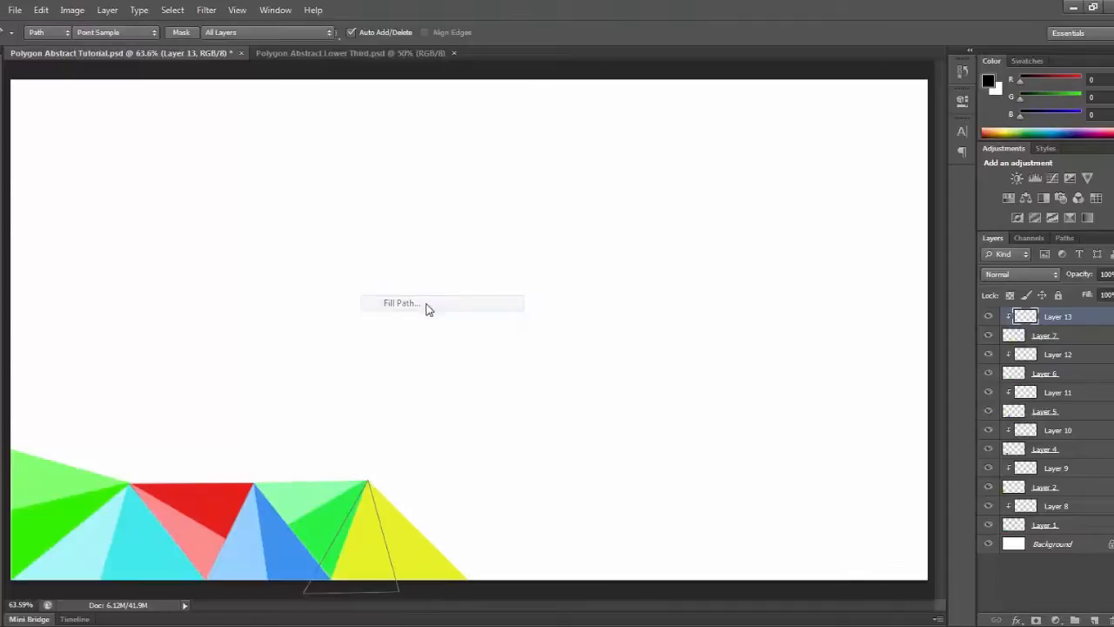
left_click(557, 178)
left_click(557, 211)
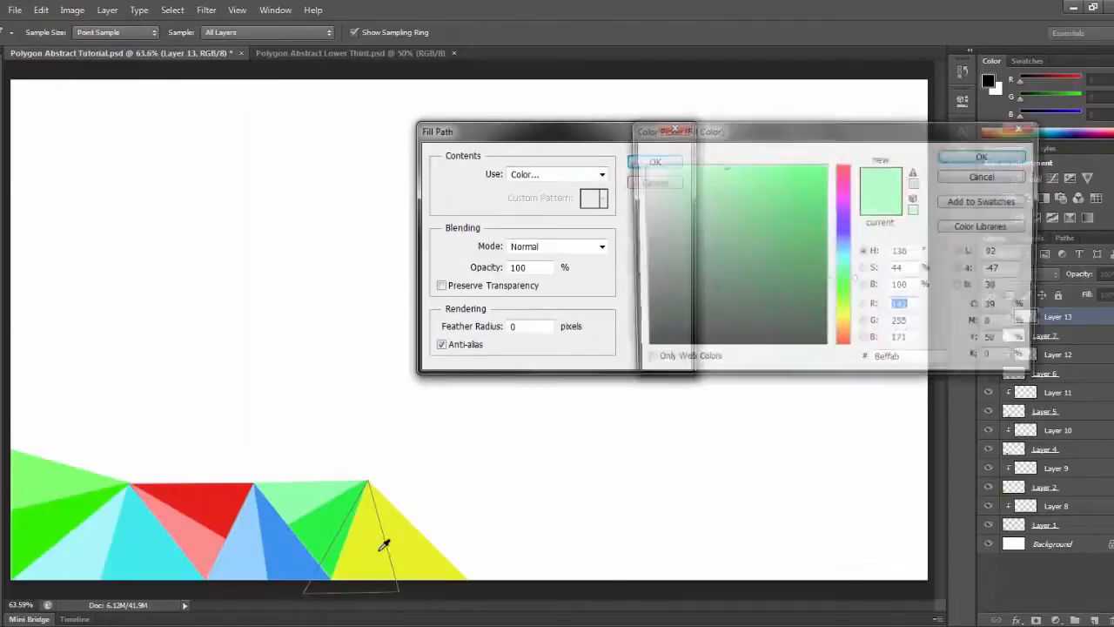
left_click(416, 524)
left_click_drag(773, 207, 726, 163)
left_click(950, 158)
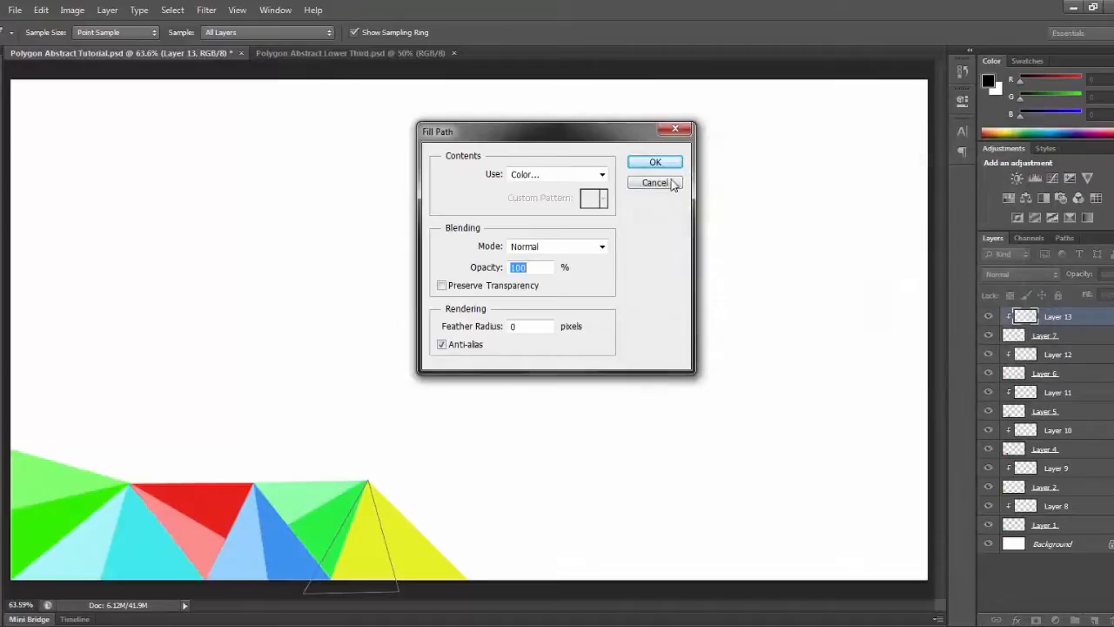
left_click(656, 160)
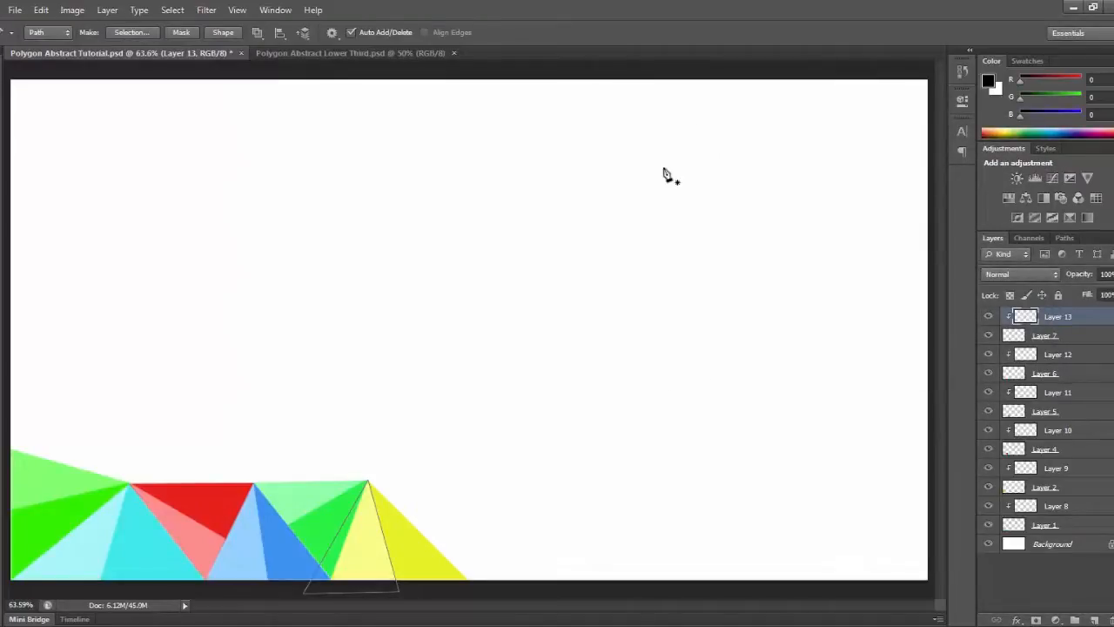
right_click(663, 174)
left_click(716, 197)
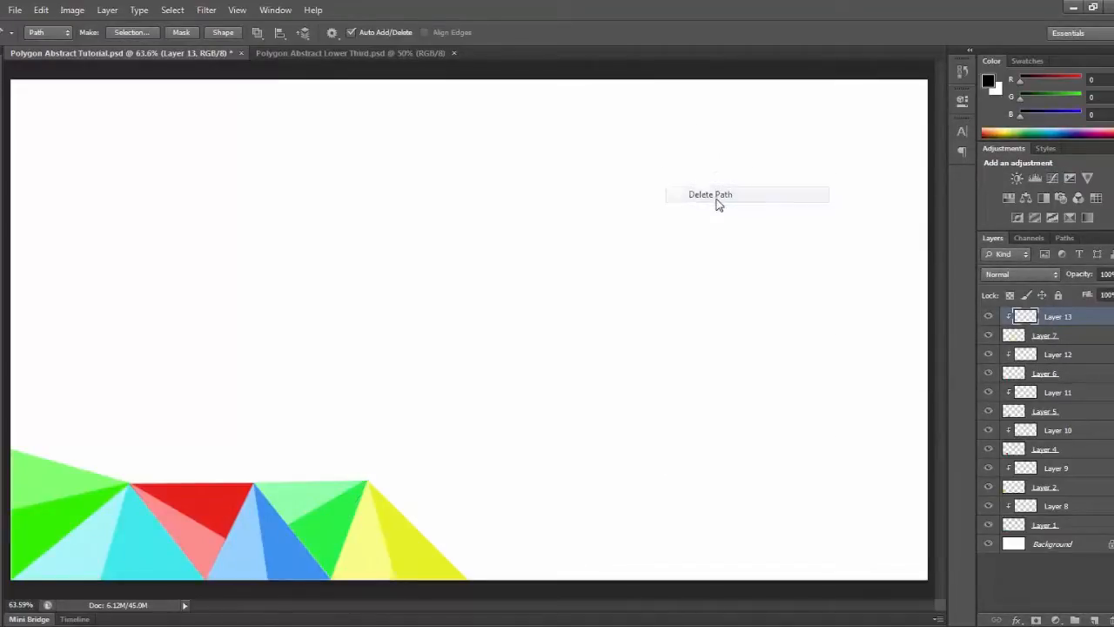
Create a new layer group above Layer 13, at the top of the layer stack.
left_click(1109, 597)
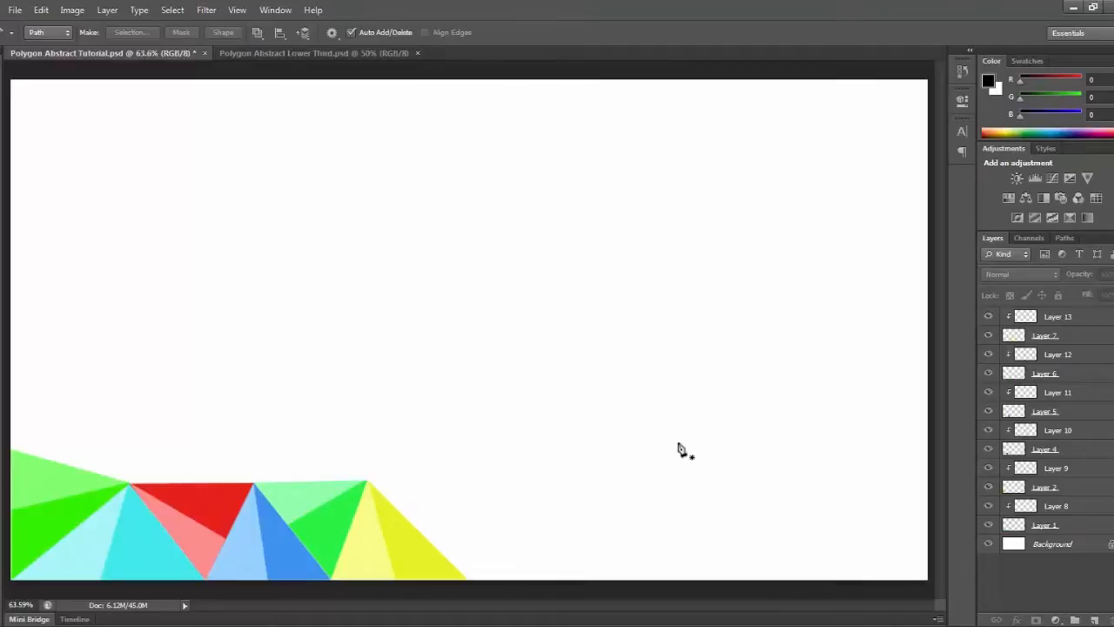
left_click(1084, 323)
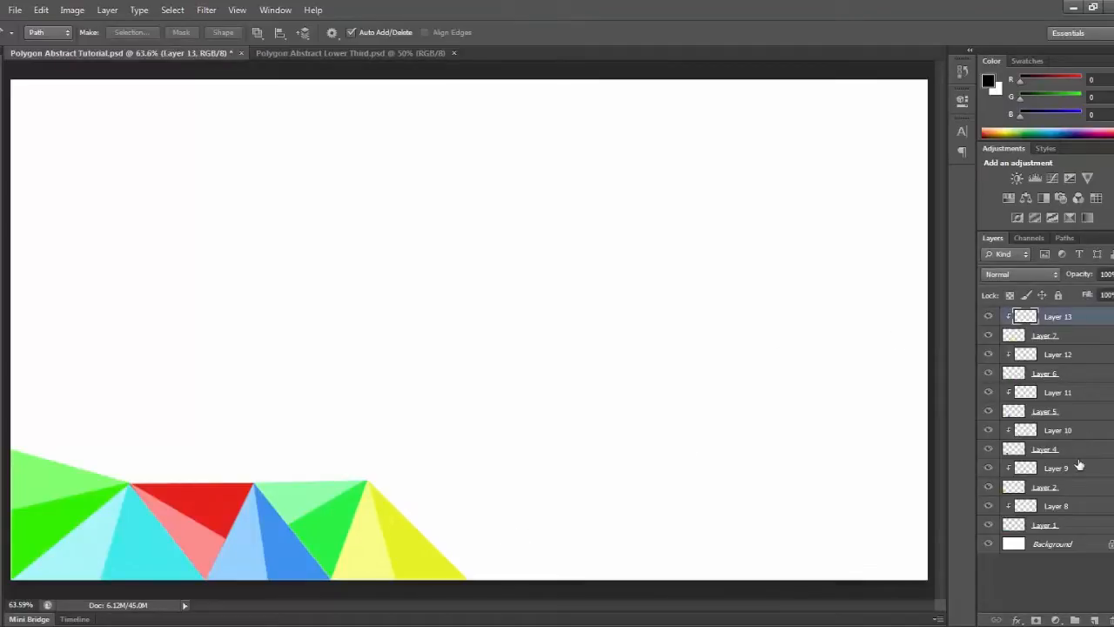
left_click(1076, 620)
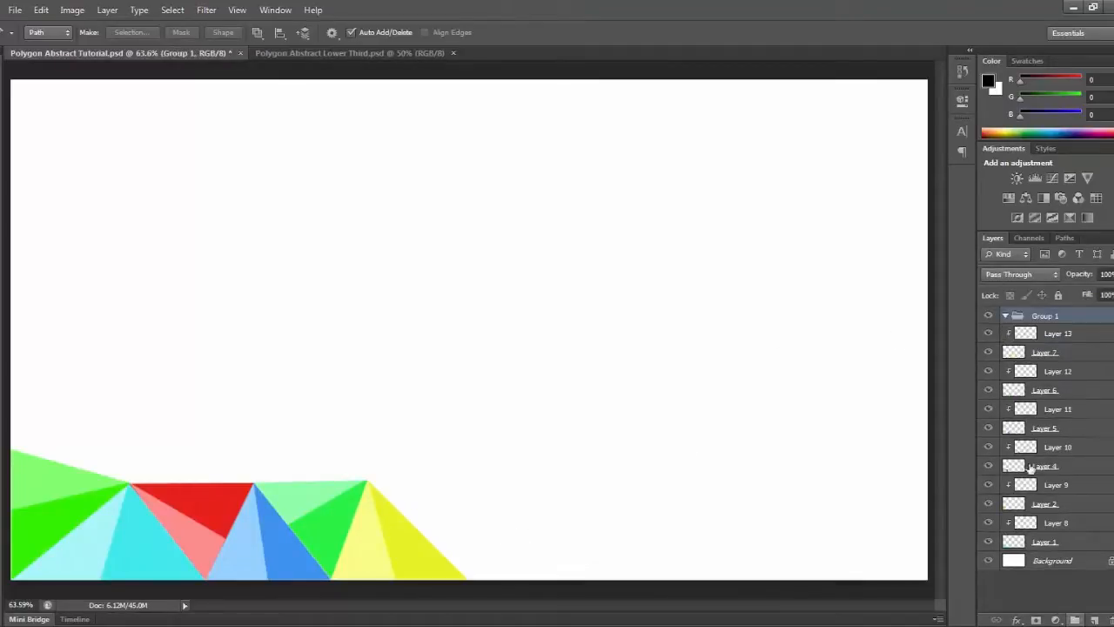
Rename the new layer group as Lower Third.
double_click(1046, 315)
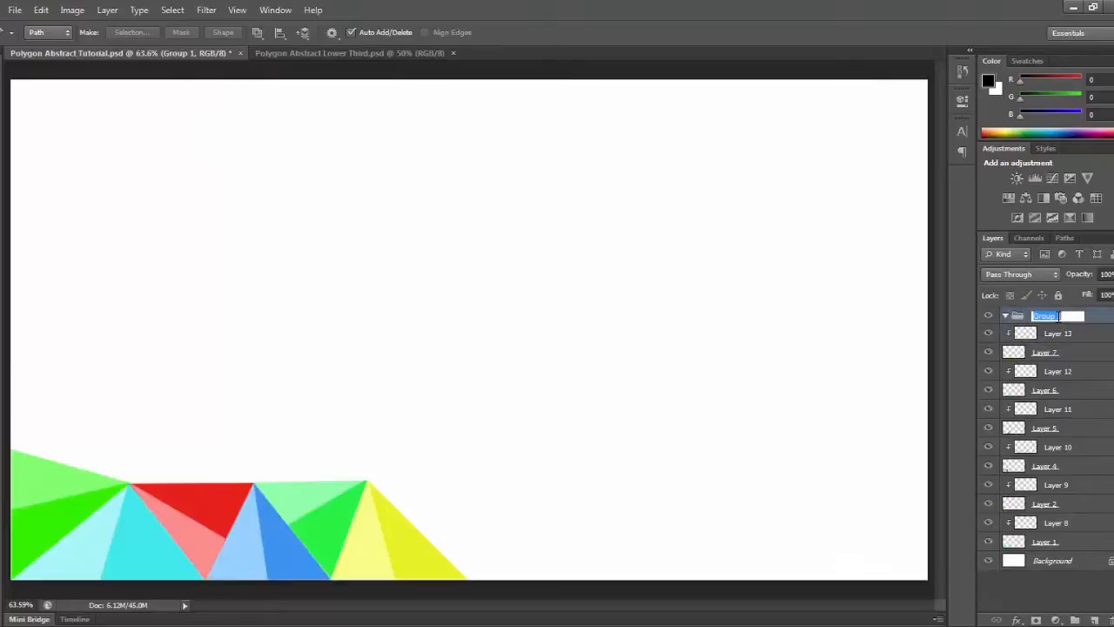
key("BackSpace")
type("Lower Third")
key("Return")
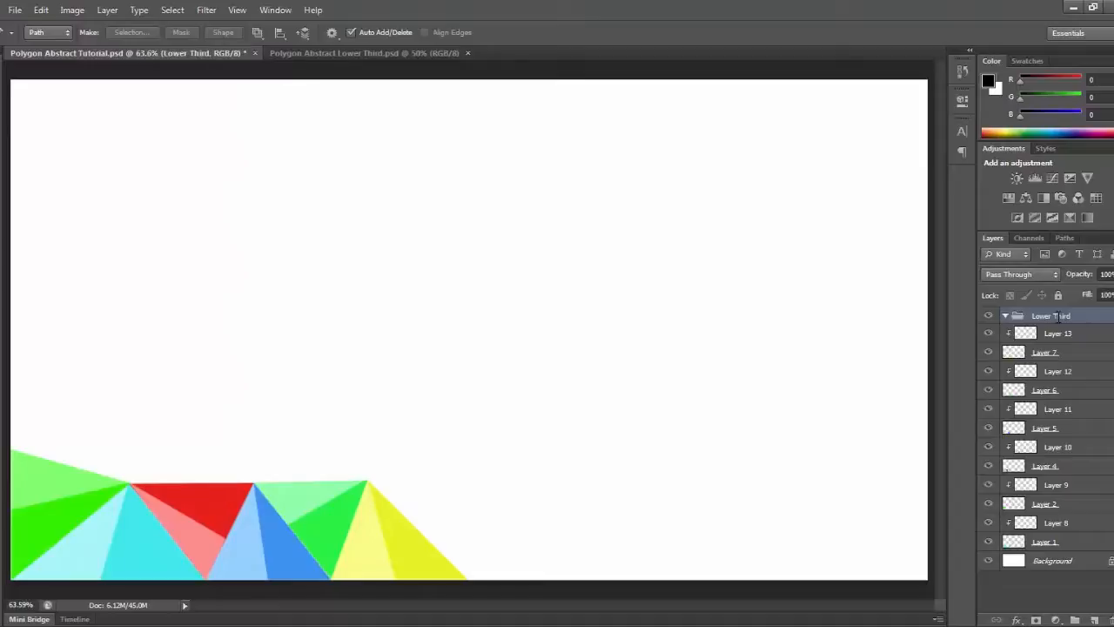
Move all layers from Layer 13 down to Layer 1 into the Lower Third group.
left_click(1006, 315)
left_click(1093, 339)
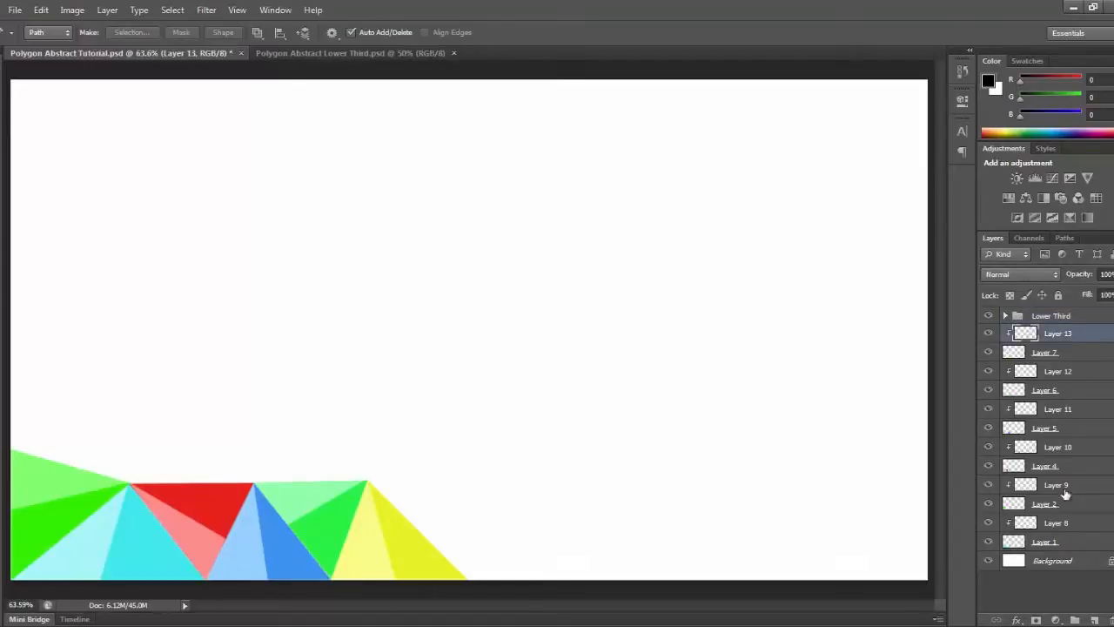
left_click(1055, 543, "shift")
left_click_drag(1068, 338, 1066, 324)
left_click(1112, 274)
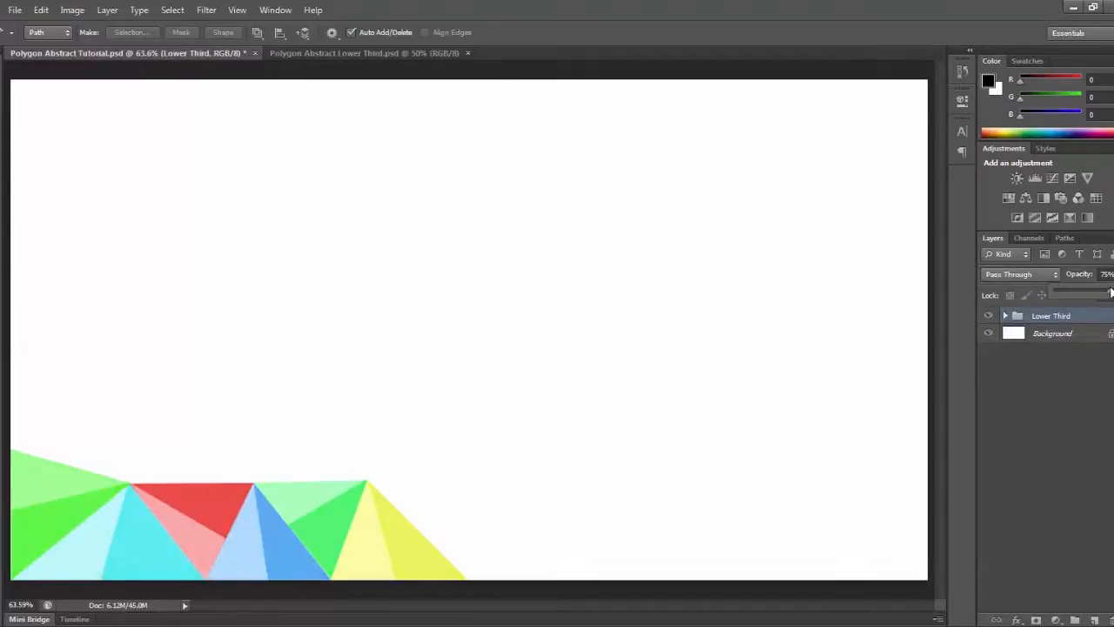
left_click(1004, 465)
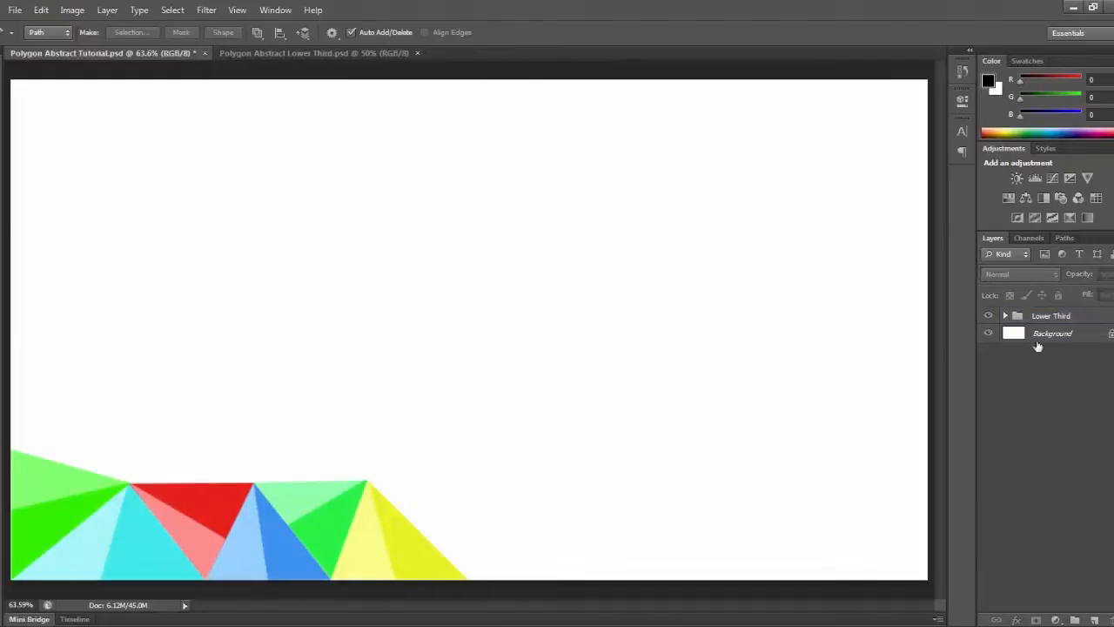
Add a new layer above the Lower Third group, fill it with black, and clip it to the group.
left_click(1049, 319)
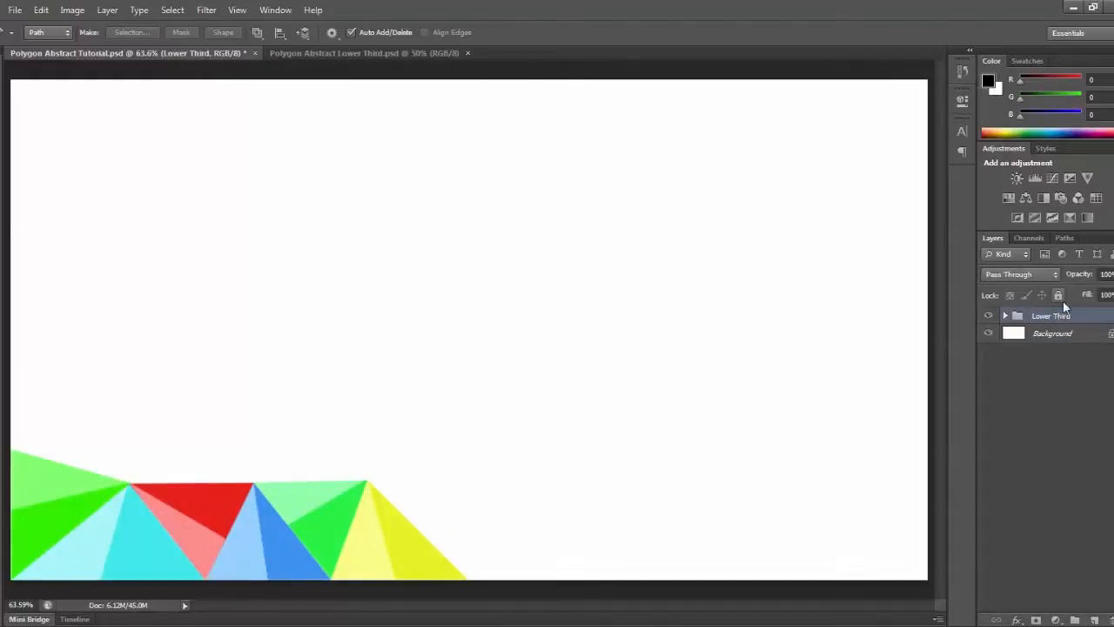
left_click(1094, 619)
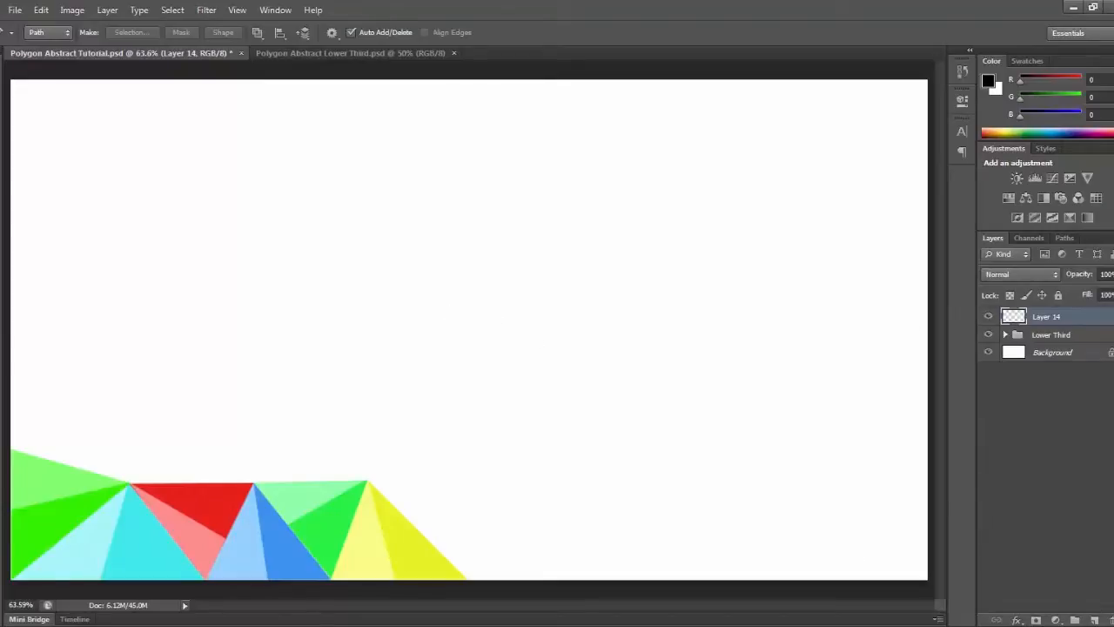
key("g")
left_click(312, 298)
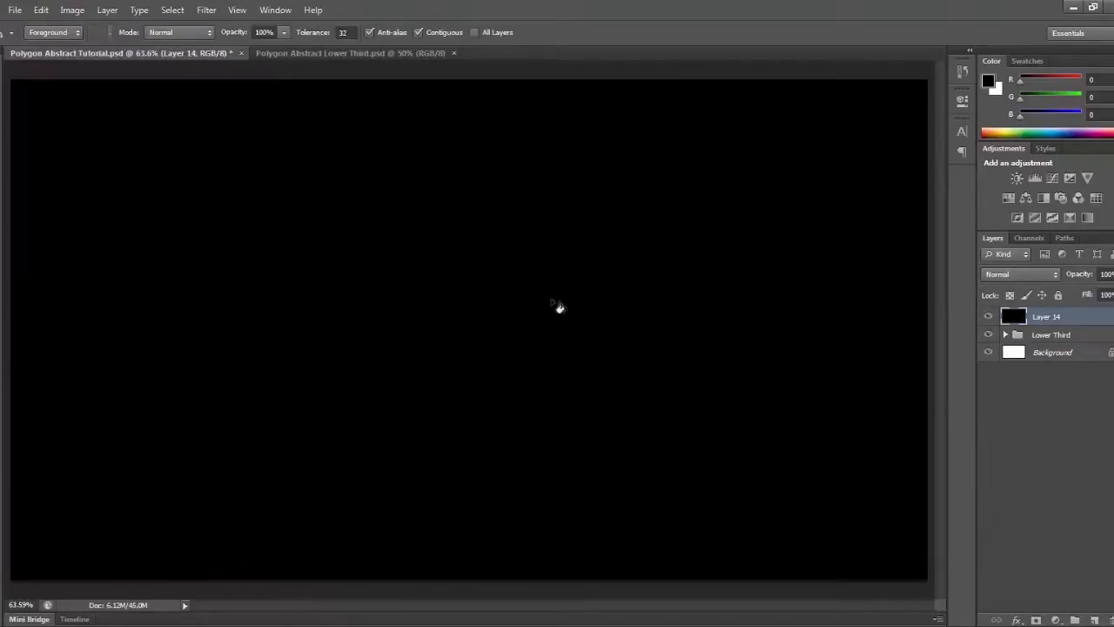
right_click(1041, 322)
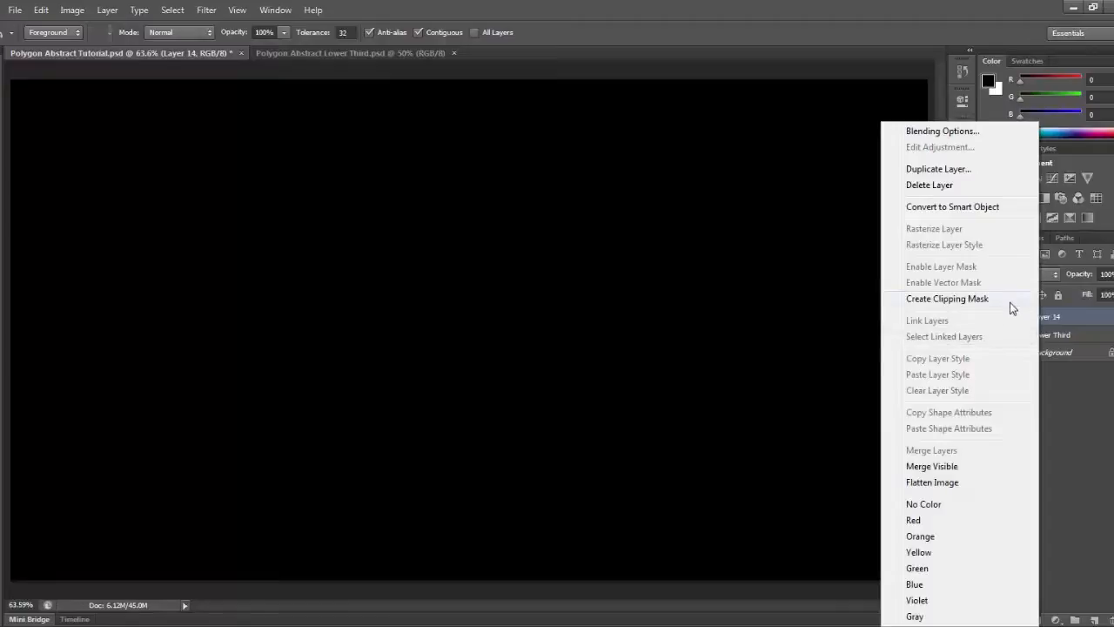
left_click(1010, 302)
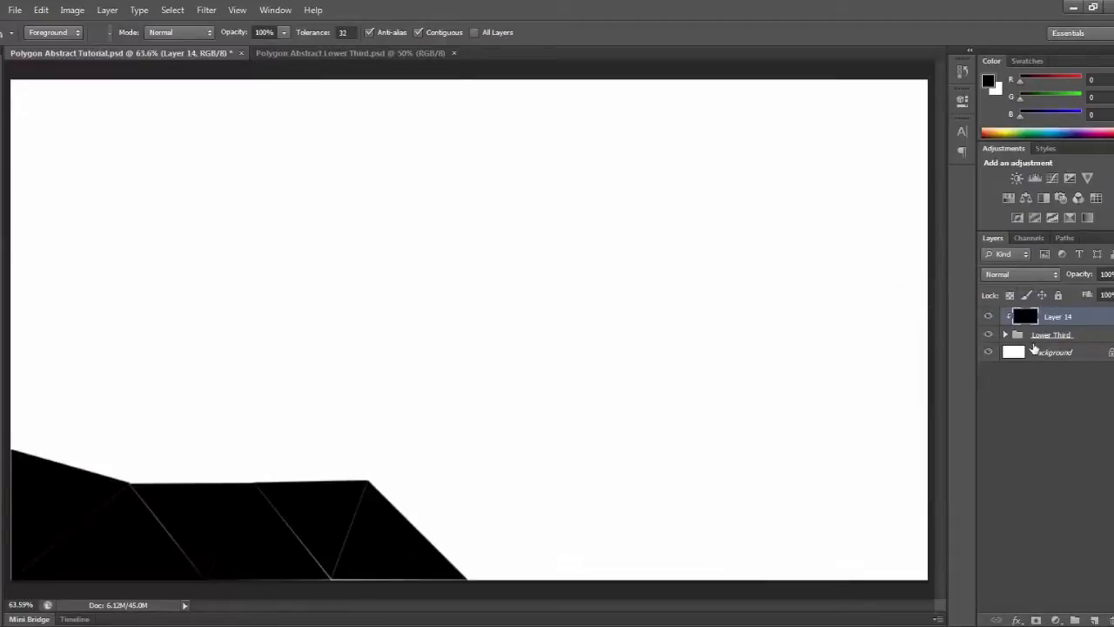
Reduce the black clipped layer's opacity to 23% and its fill to 21%.
left_click(1113, 274)
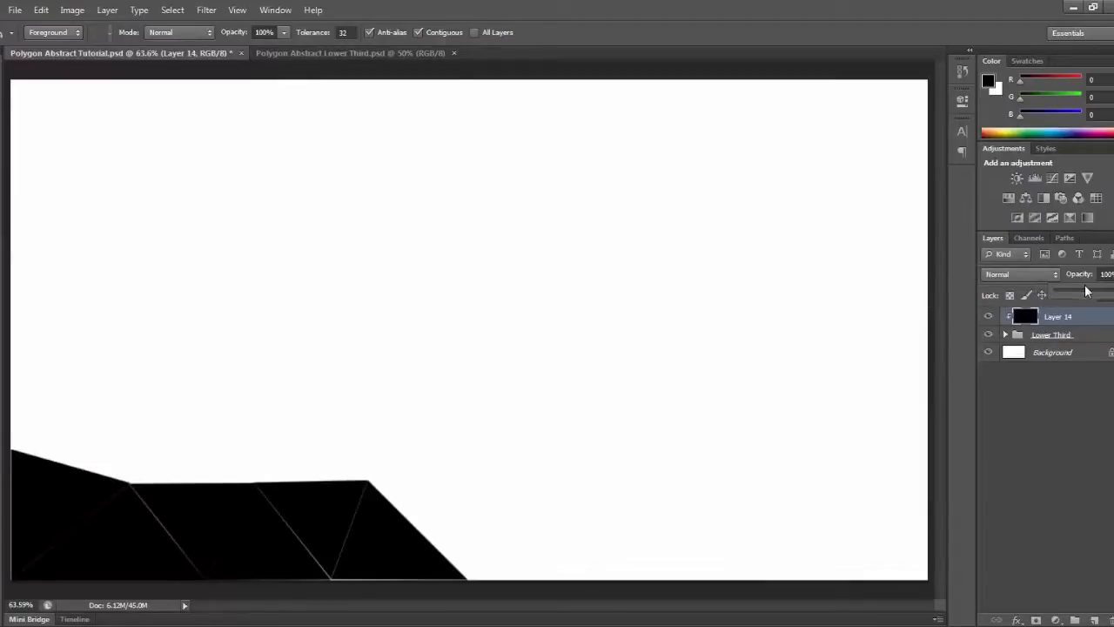
left_click_drag(1079, 293, 1072, 292)
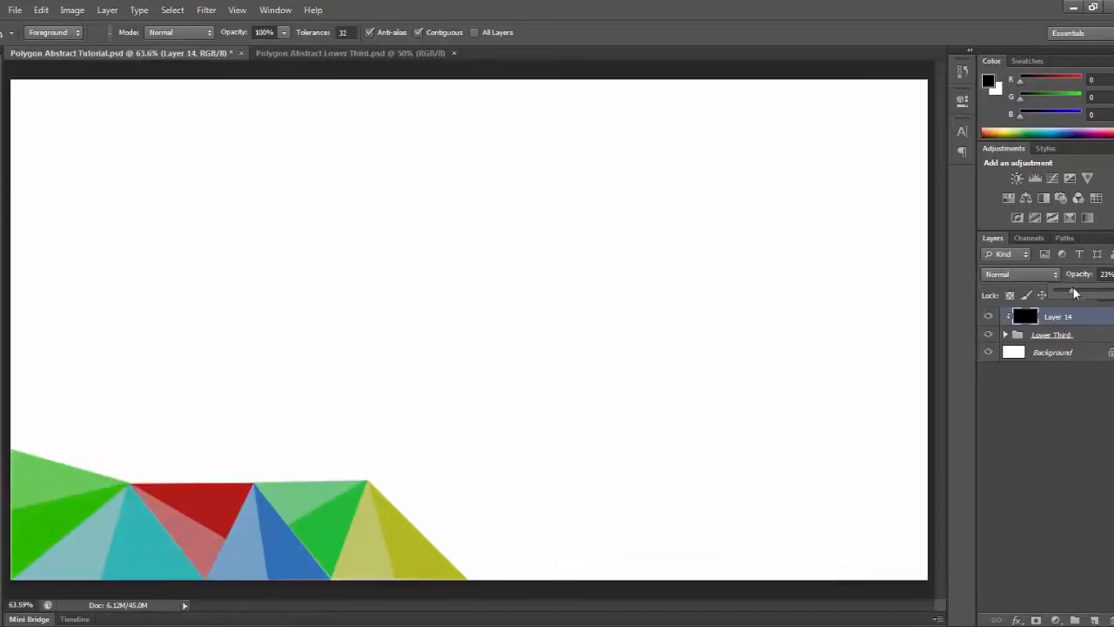
left_click(1112, 295)
left_click_drag(1093, 315, 1069, 311)
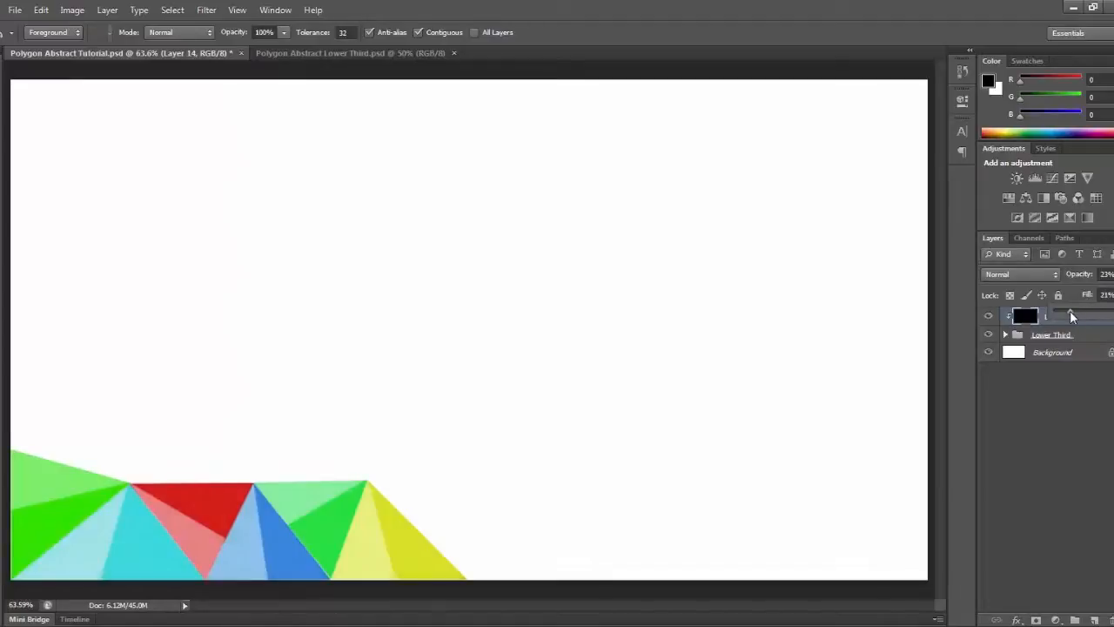
left_click(1068, 377)
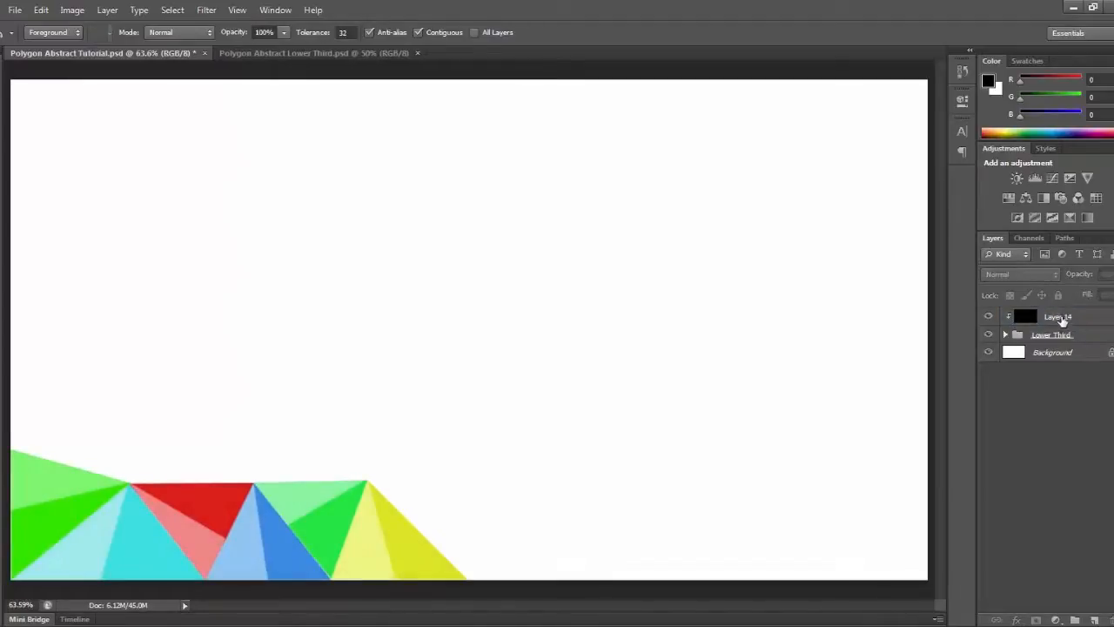
Toggle Layer 14's visibility to compare the polygon colors with and without the dark overlay.
left_click(1057, 317)
left_click(990, 318)
left_click(990, 317)
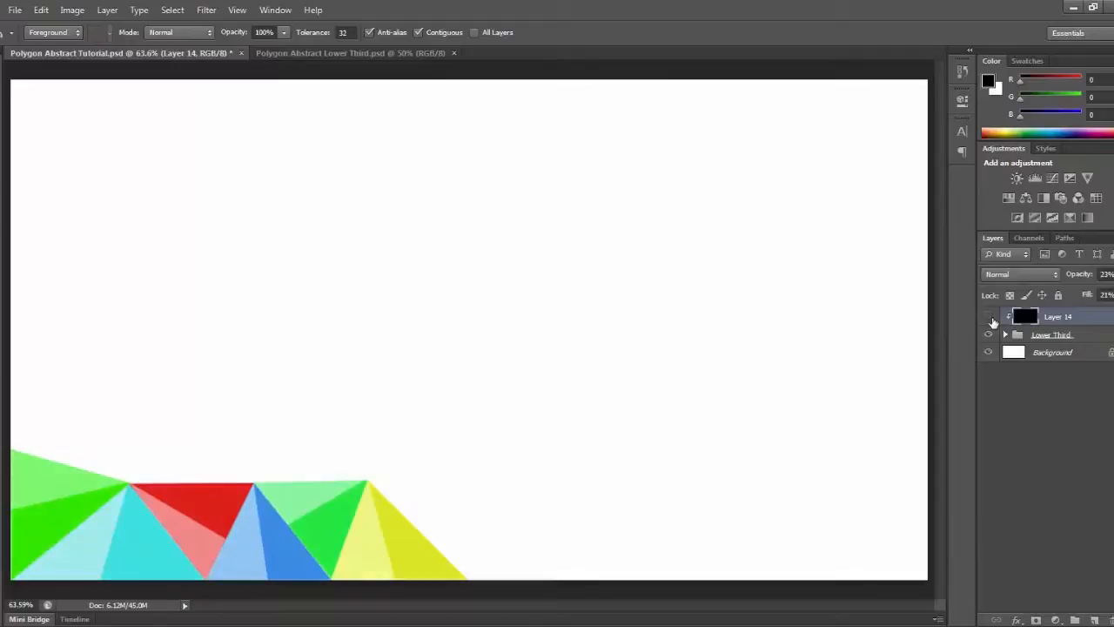
left_click(989, 318)
left_click(990, 317)
left_click(1045, 404)
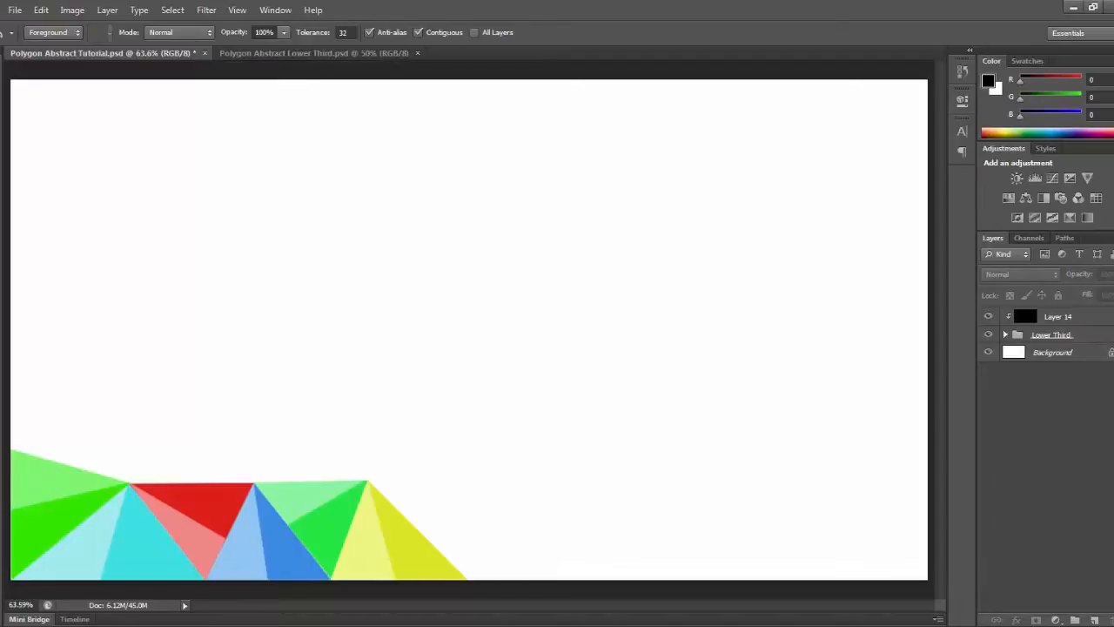
Draw a black rectangle about 685 by 93 px across the polygons on a new top layer and lower its fill to 34%.
key("t")
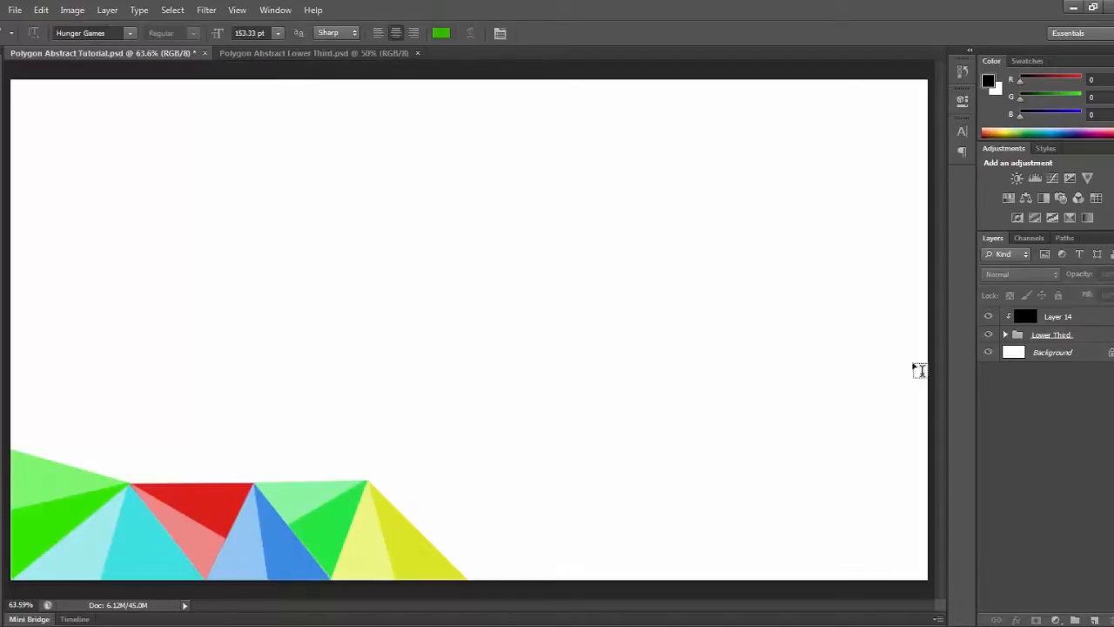
left_click(1072, 320)
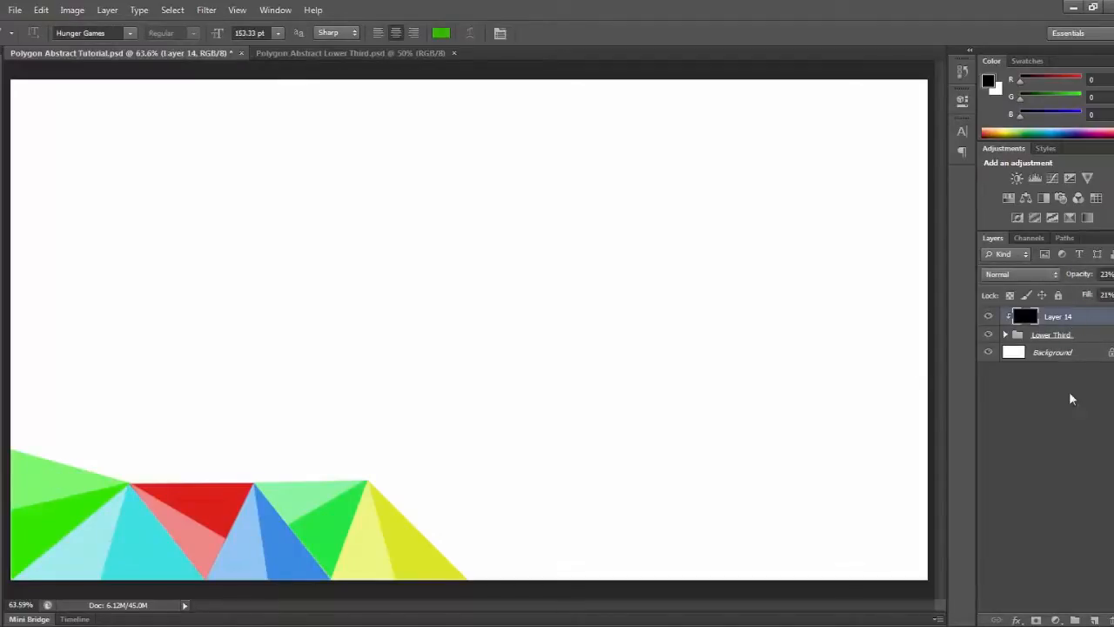
left_click(1093, 620)
key("u")
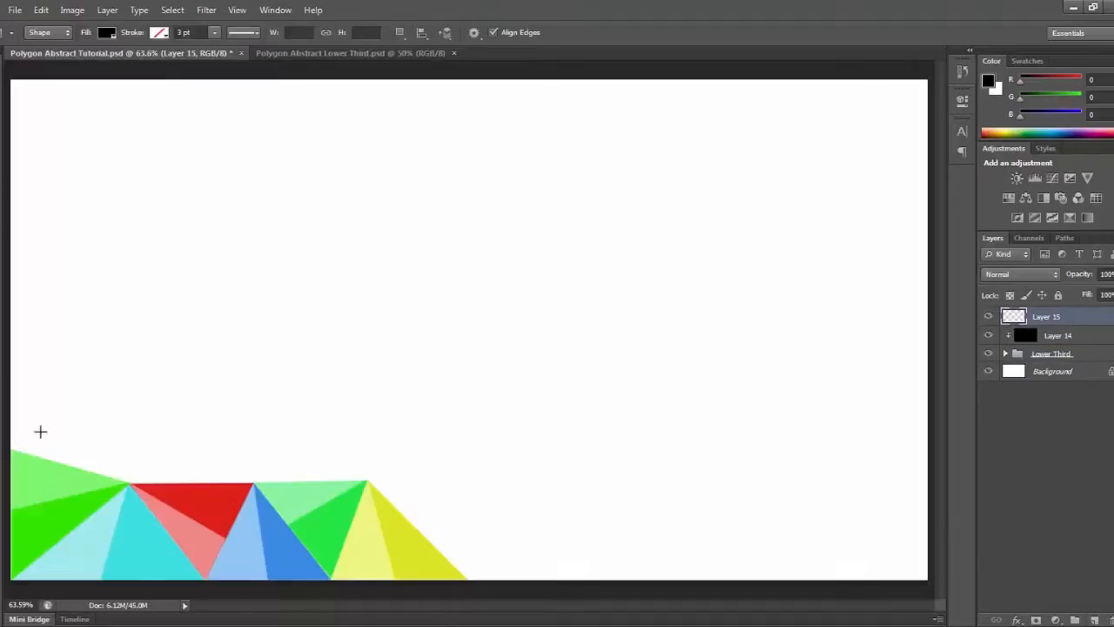
left_click_drag(61, 510, 380, 553)
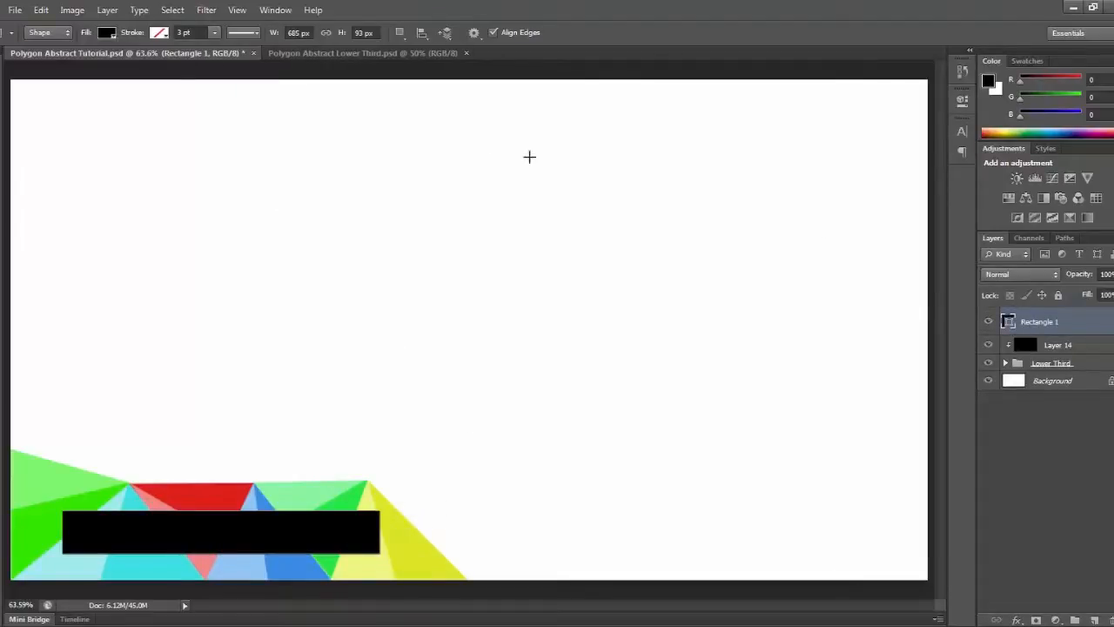
left_click_drag(1110, 294, 1071, 319)
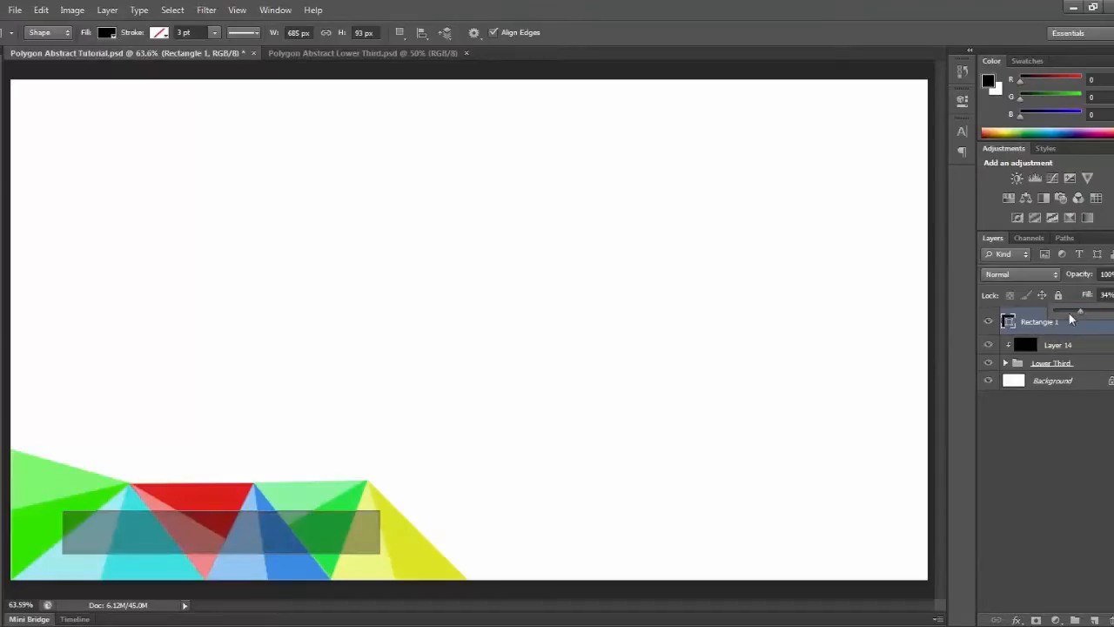
Stretch the rectangle upward to about 122.6% height and shift it slightly left and down, centered at about X 429.5, Y 972 px.
key("v")
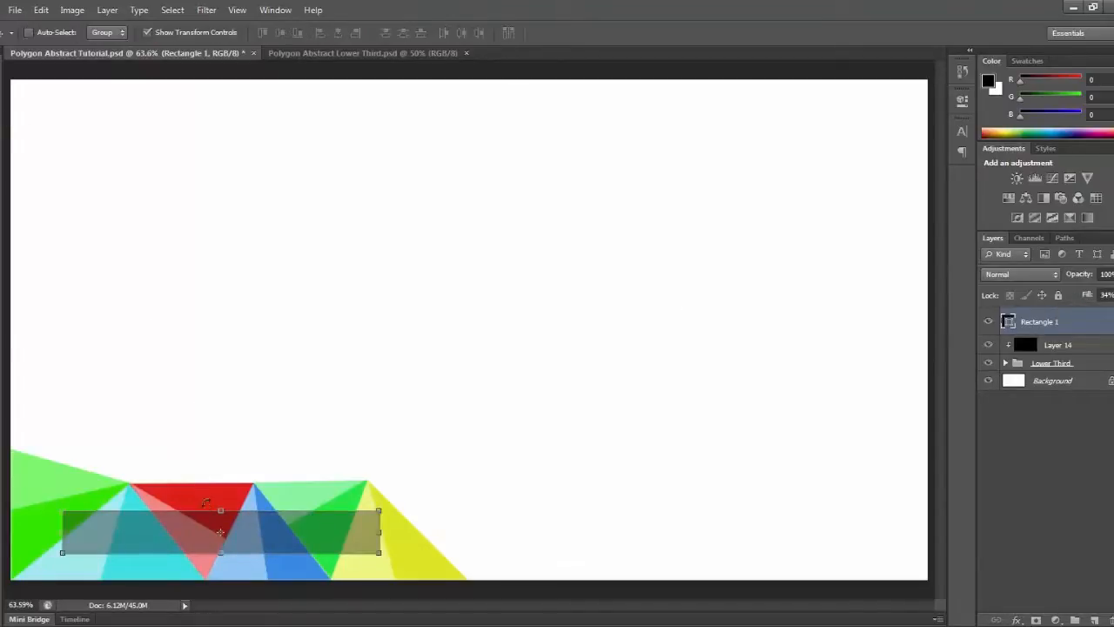
left_click_drag(220, 509, 220, 501)
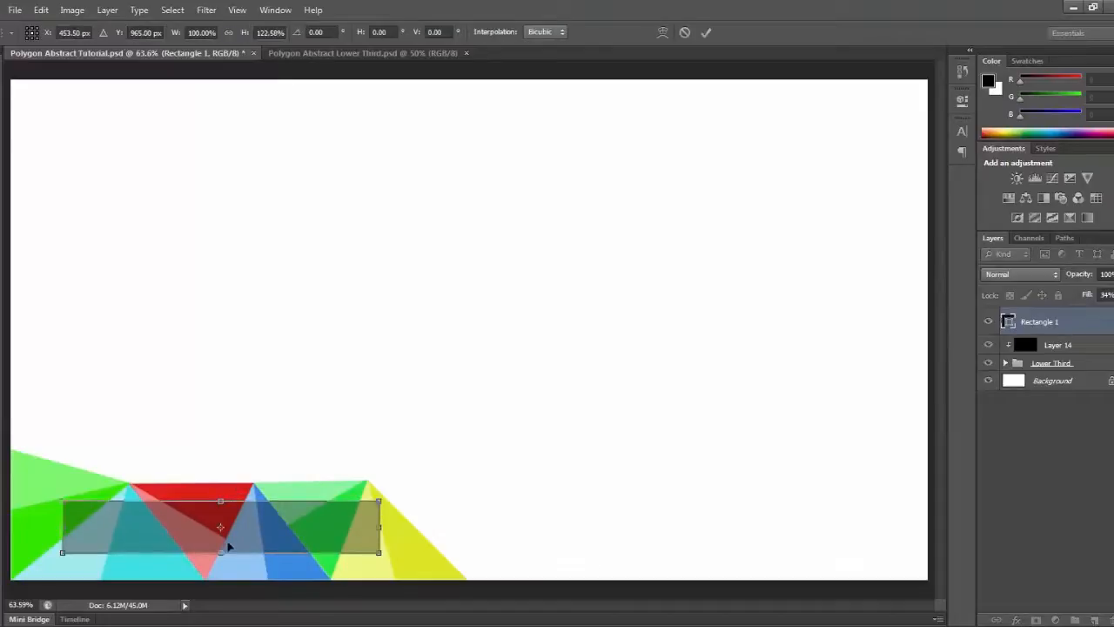
left_click_drag(177, 535, 177, 538)
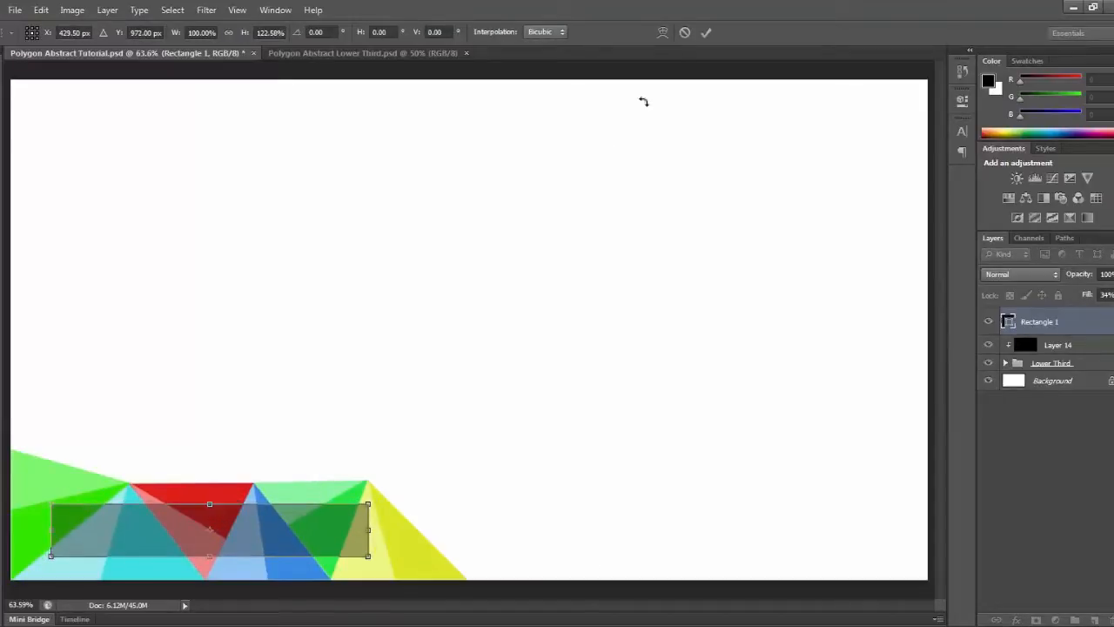
left_click(706, 32)
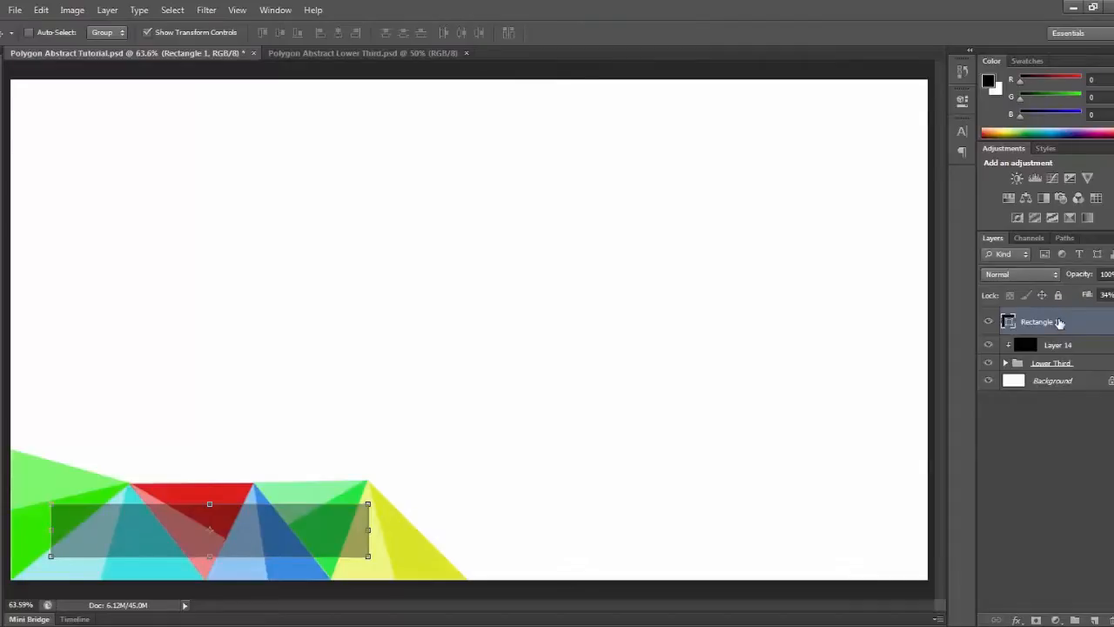
Add a drop shadow to Rectangle 1 with 9% opacity and a 108° angle.
right_click(1059, 323)
left_click(974, 132)
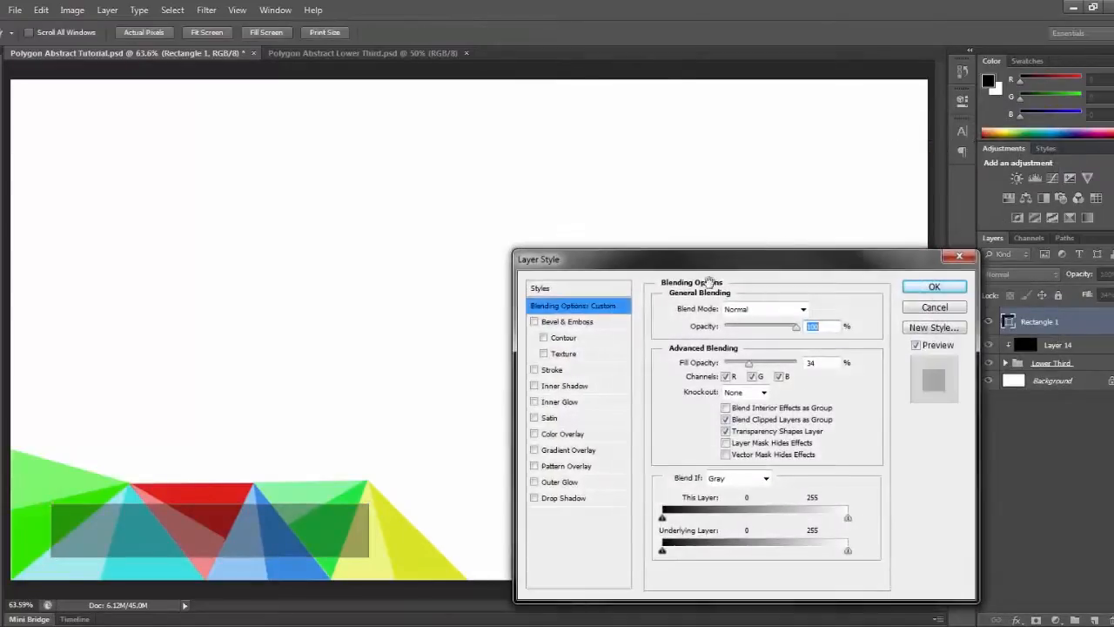
left_click(535, 497)
left_click(574, 498)
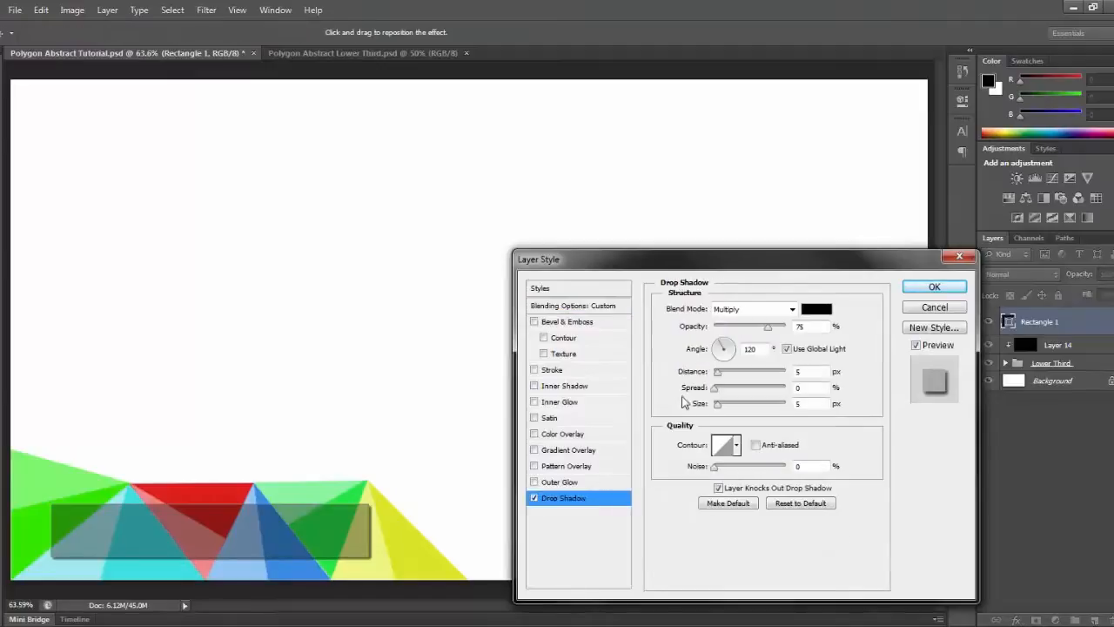
left_click(726, 339)
left_click(721, 328)
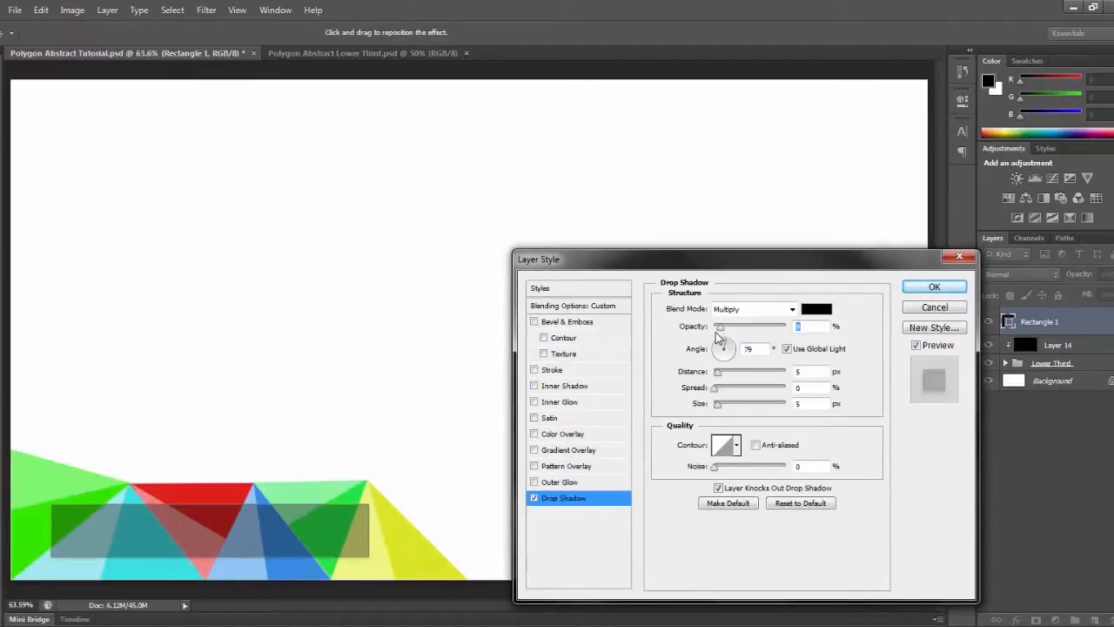
left_click(721, 344)
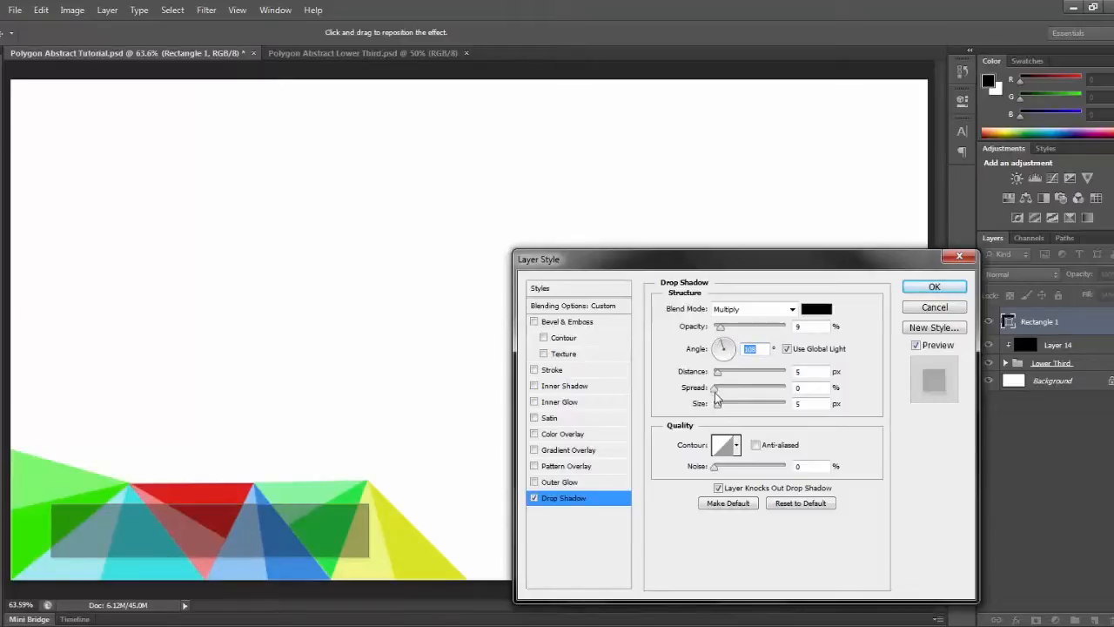
Set the drop shadow's distance to 8 px, spread to 15% and size to 51 px, and adjust its opacity to a soft shadow.
mouse_move(714, 405)
left_mouse_down()
mouse_move(733, 407)
mouse_move(721, 374)
mouse_move(726, 393)
left_mouse_up()
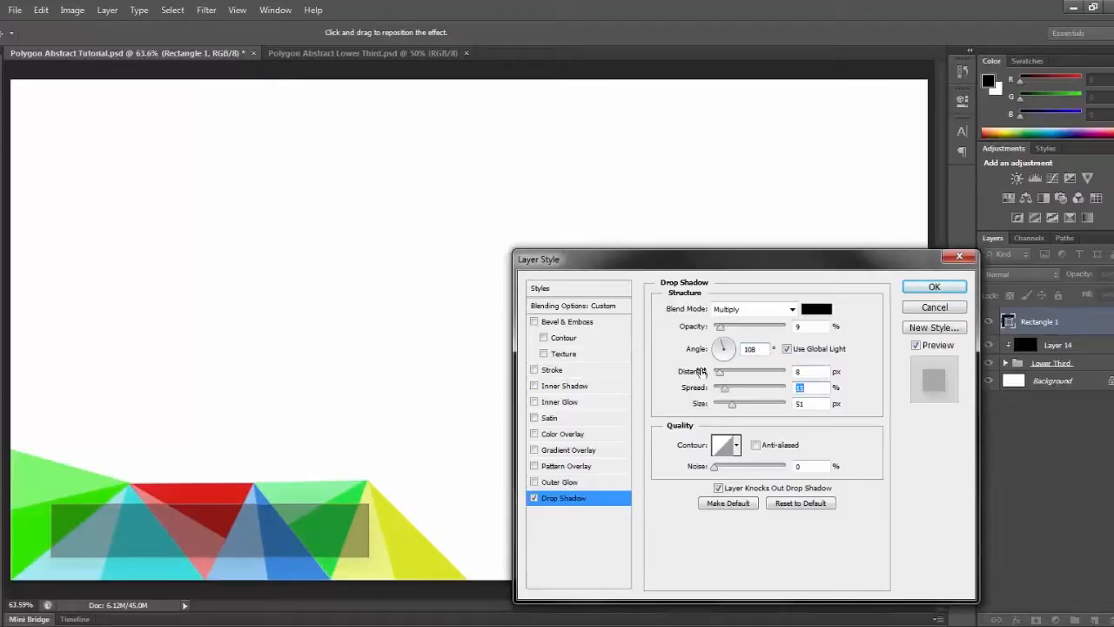
mouse_move(727, 330)
left_mouse_down()
mouse_move(758, 329)
mouse_move(738, 332)
left_mouse_up()
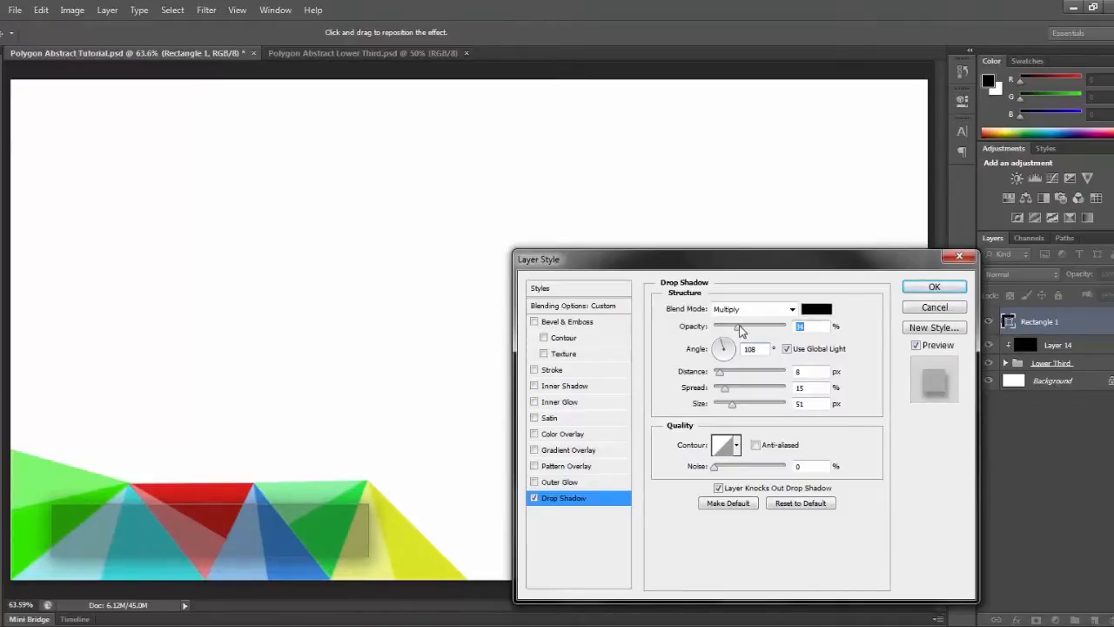
left_click_drag(741, 333, 730, 332)
left_click(934, 288)
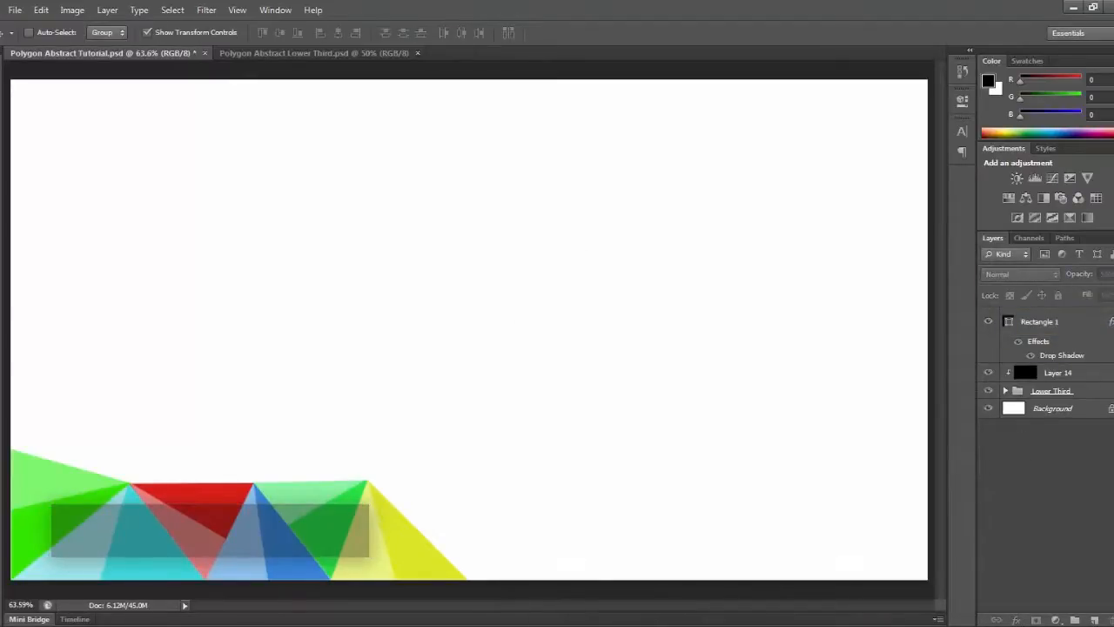
Add the text "GAMO LOWER THIRD" in the Hunger Games font on a new top layer and shift it over the polygons.
left_click(1111, 321)
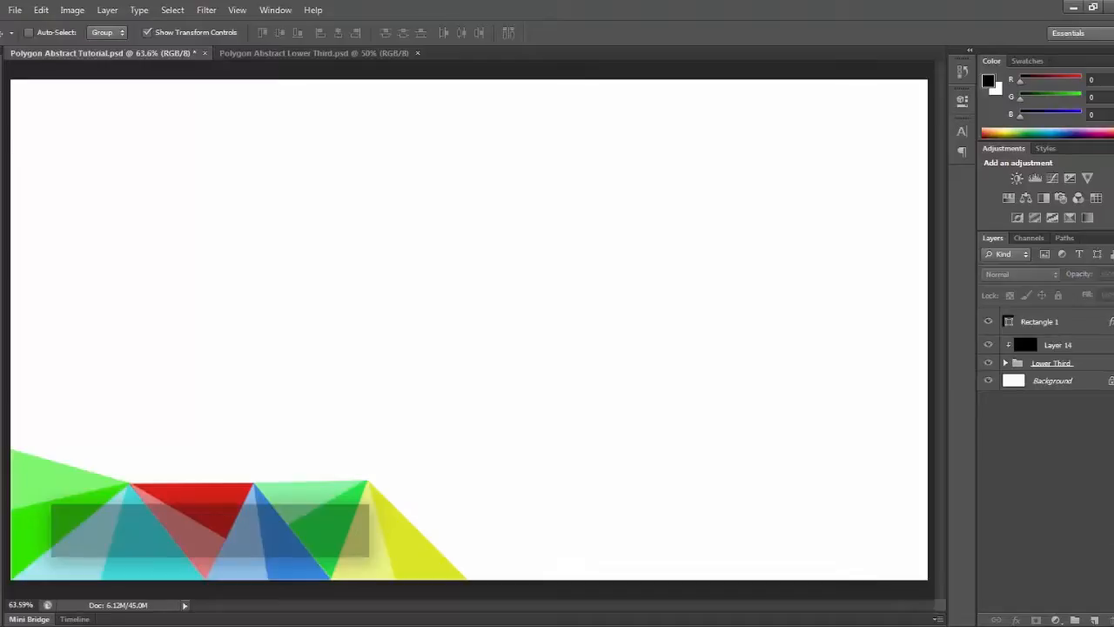
left_click(1094, 619)
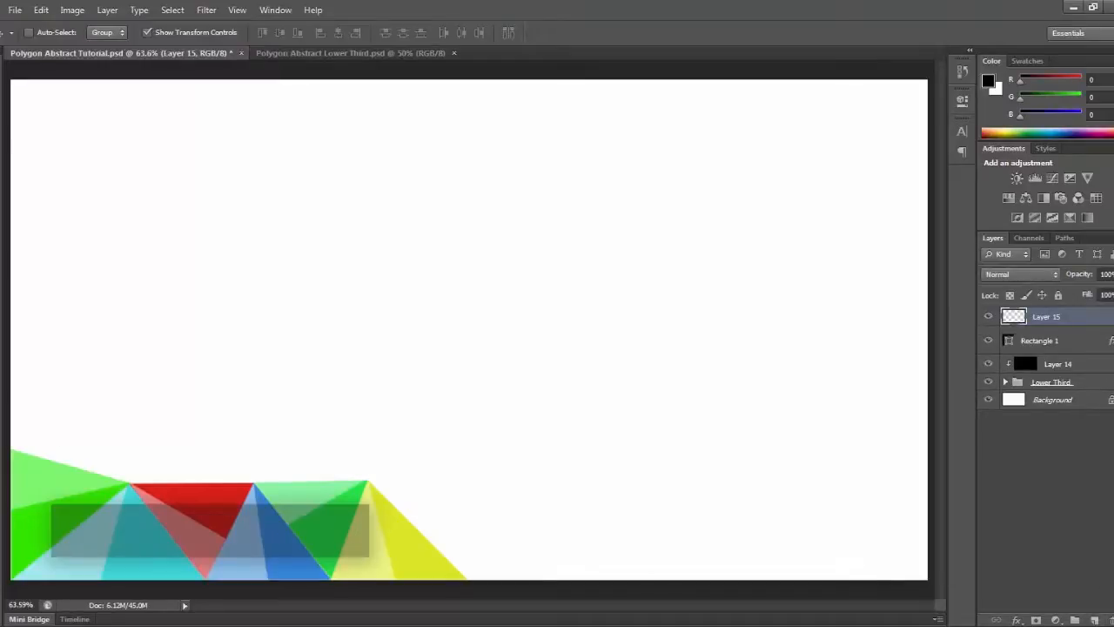
key("t")
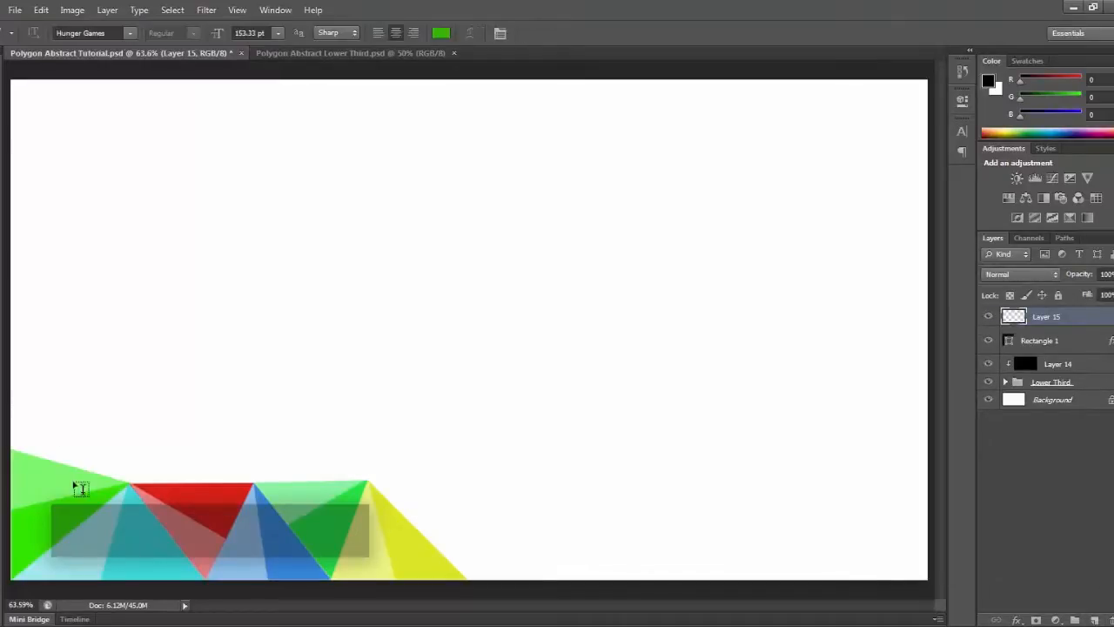
left_click(87, 537)
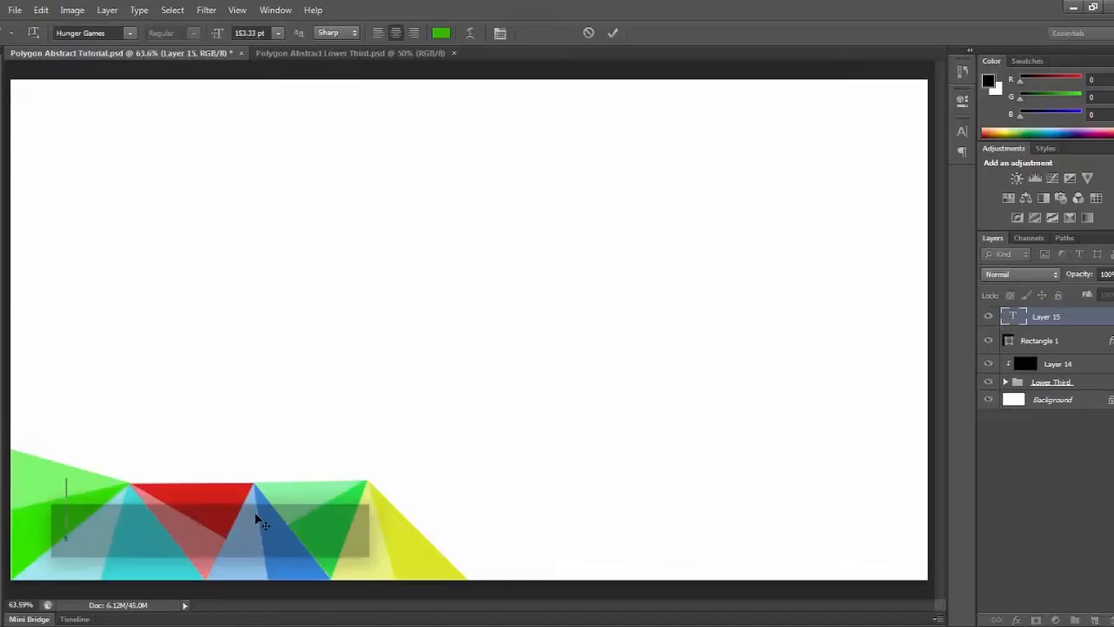
type("GA")
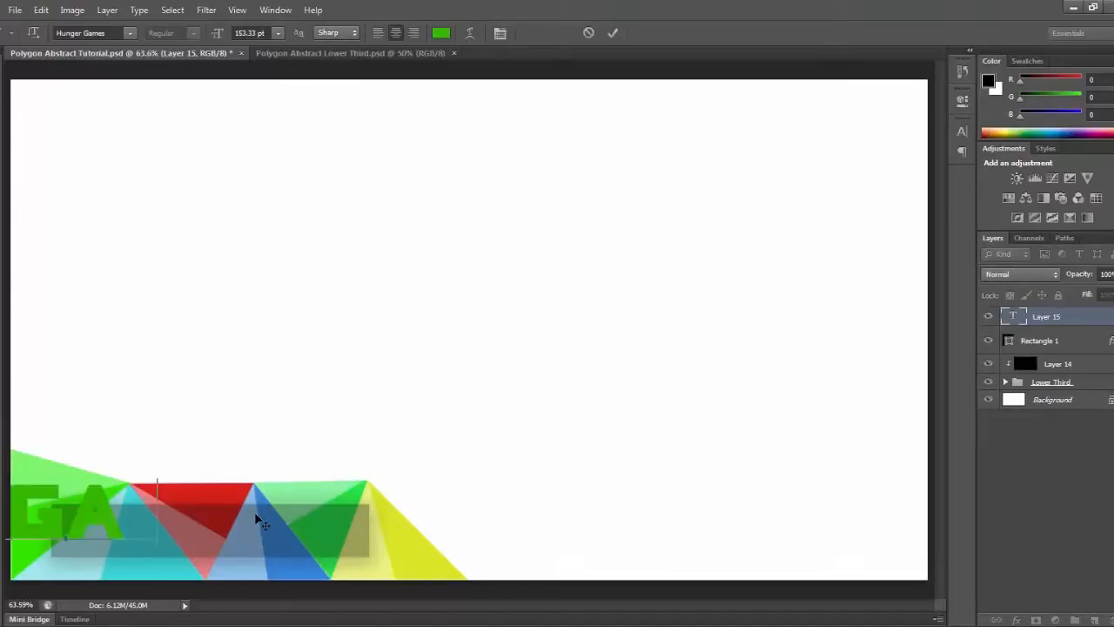
type("MO LO")
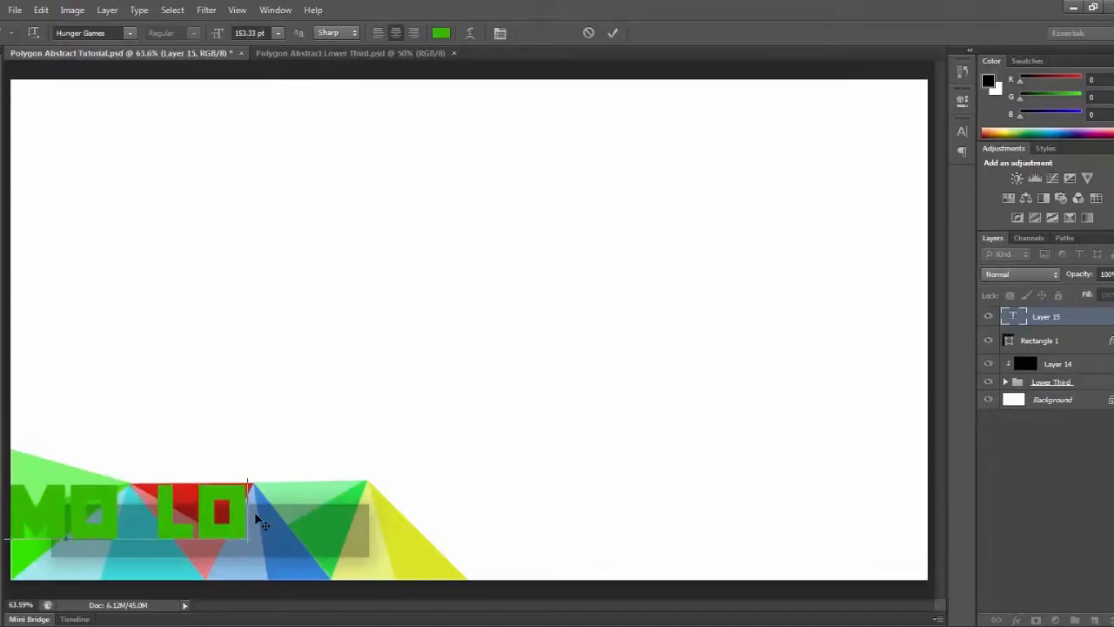
type("WER THIRD")
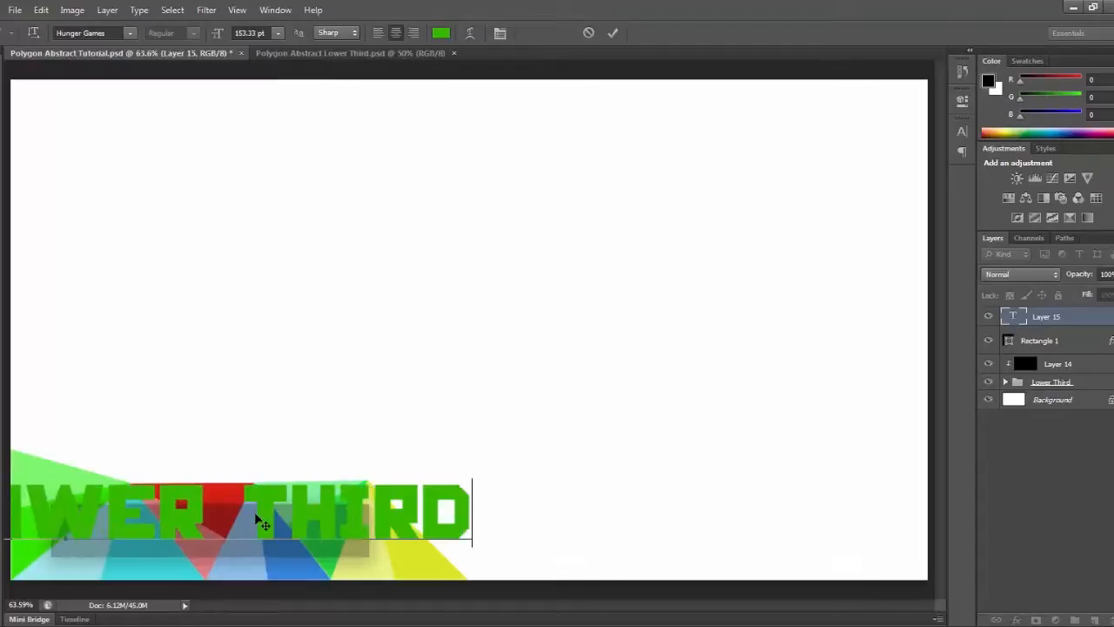
left_click_drag(497, 522, 624, 510)
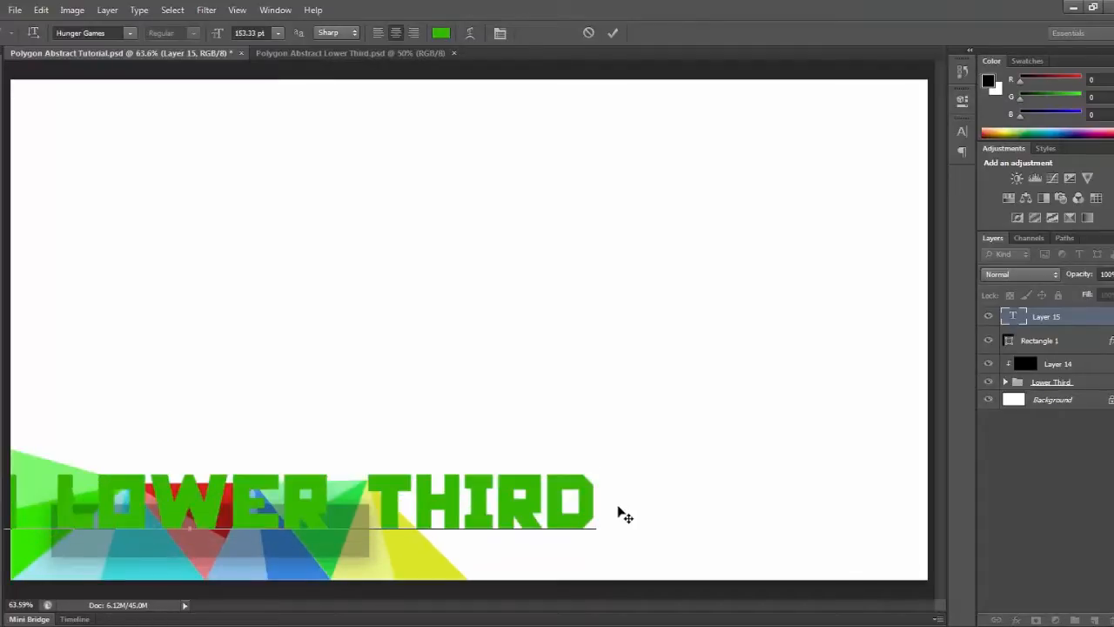
Set the whole title's font size to 53.33 pt and reposition it inside the translucent bar.
double_click(571, 498)
triple_click(571, 497)
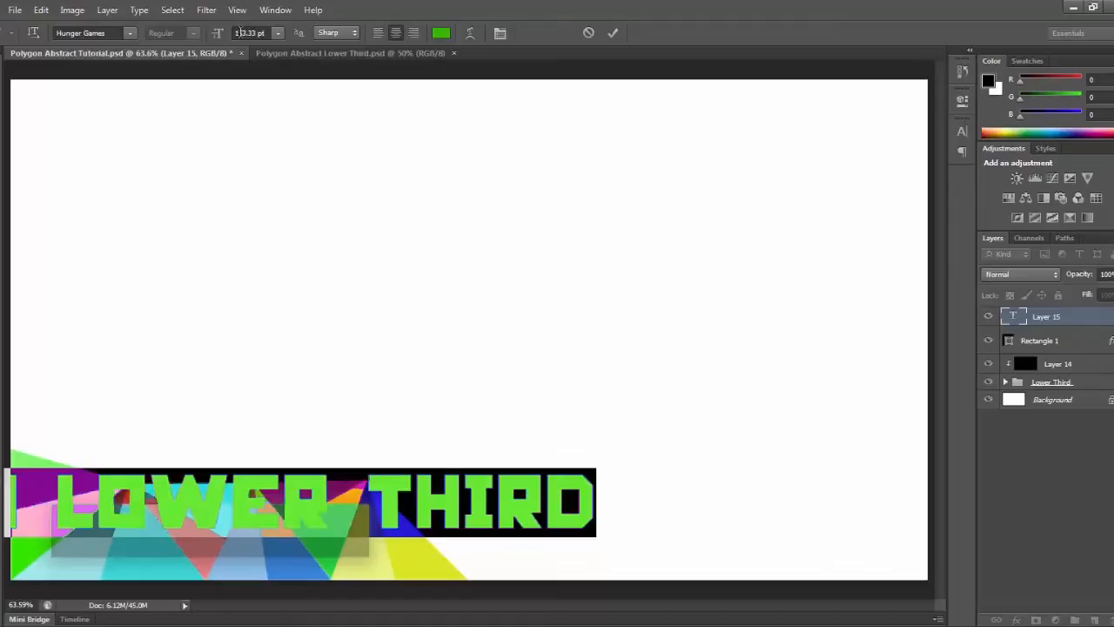
left_click_drag(244, 32, 232, 32)
type("5")
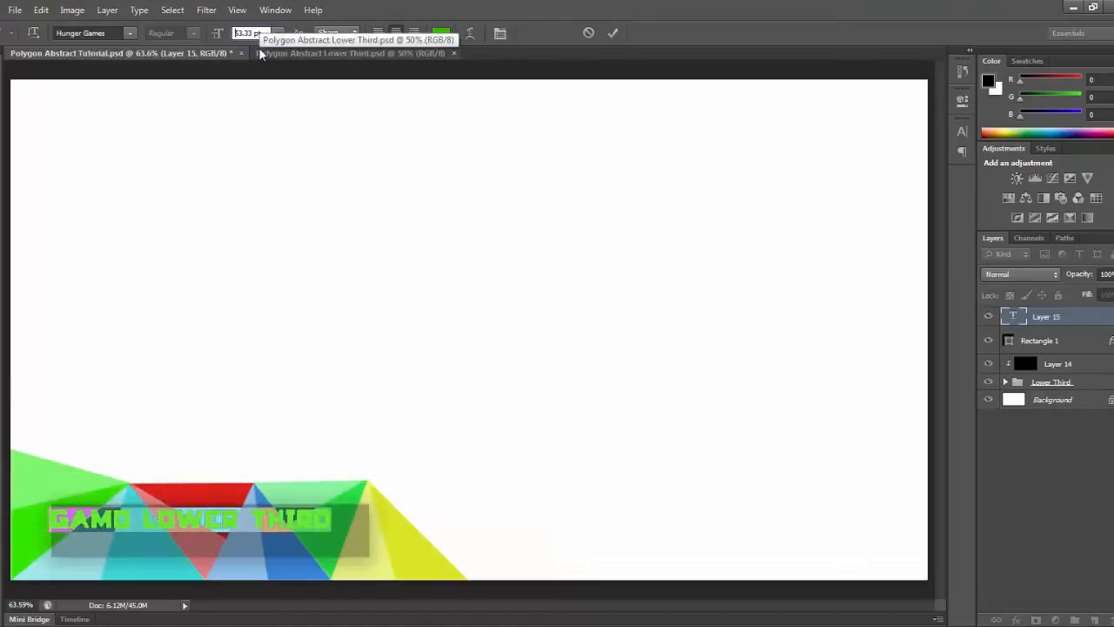
left_click_drag(346, 396, 366, 405)
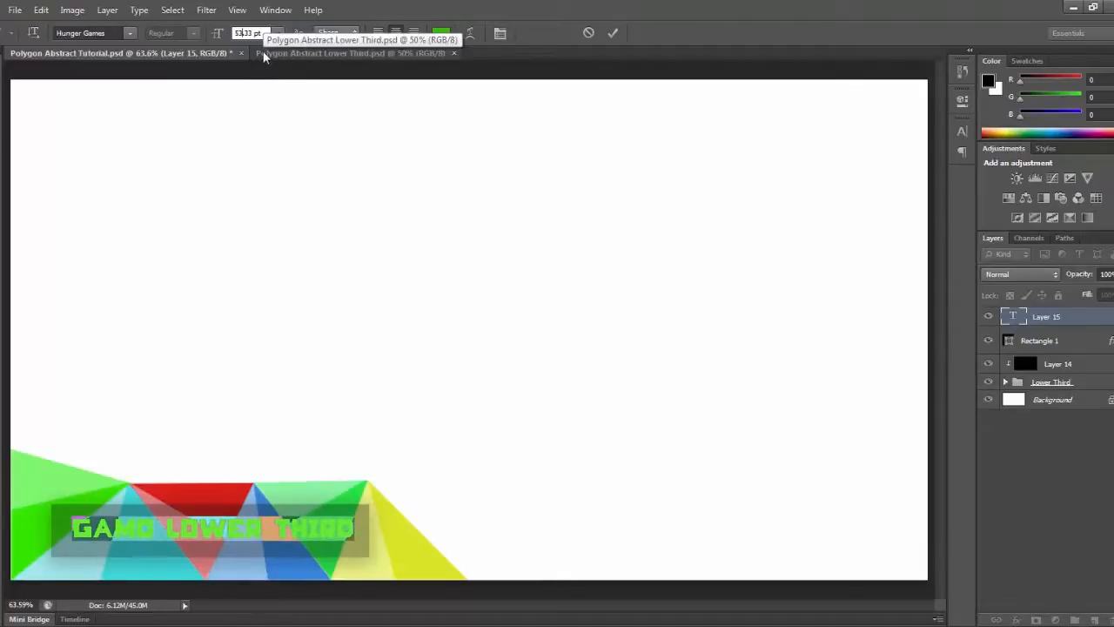
Try a font size of 63.33 pt for the title, then clear that size.
key("BackSpace")
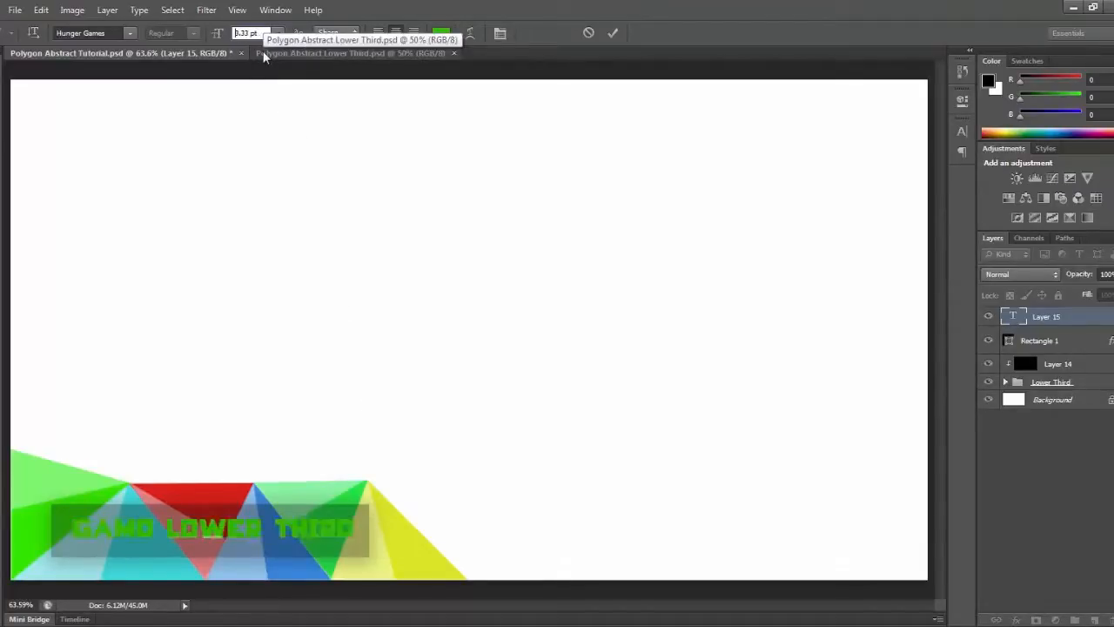
type("7")
key("BackSpace")
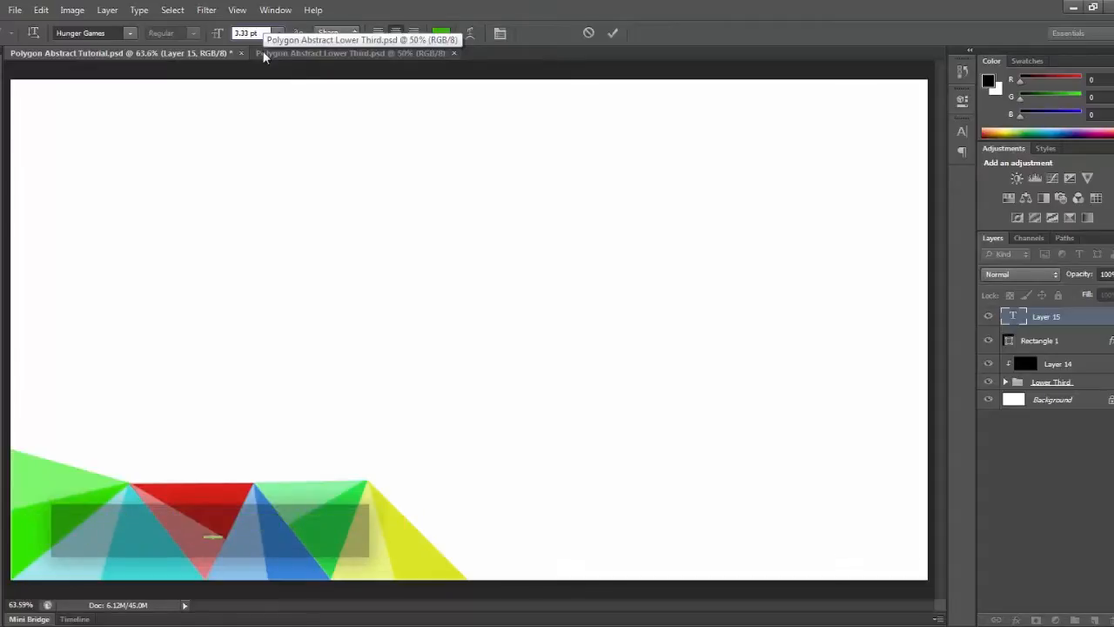
type("6")
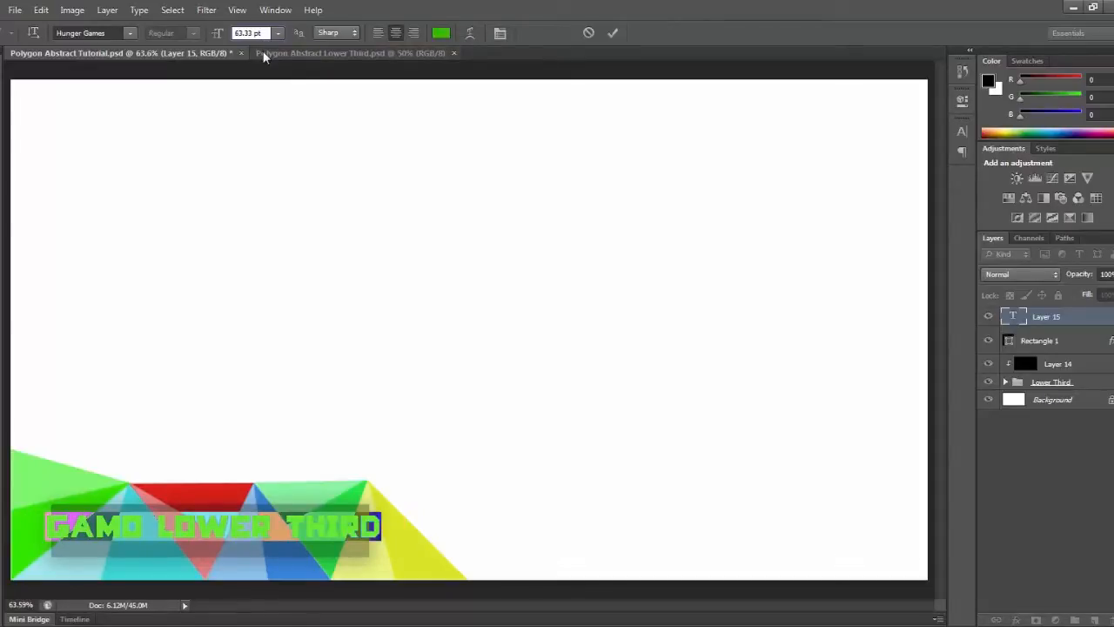
key("BackSpace")
key("ctrl+a")
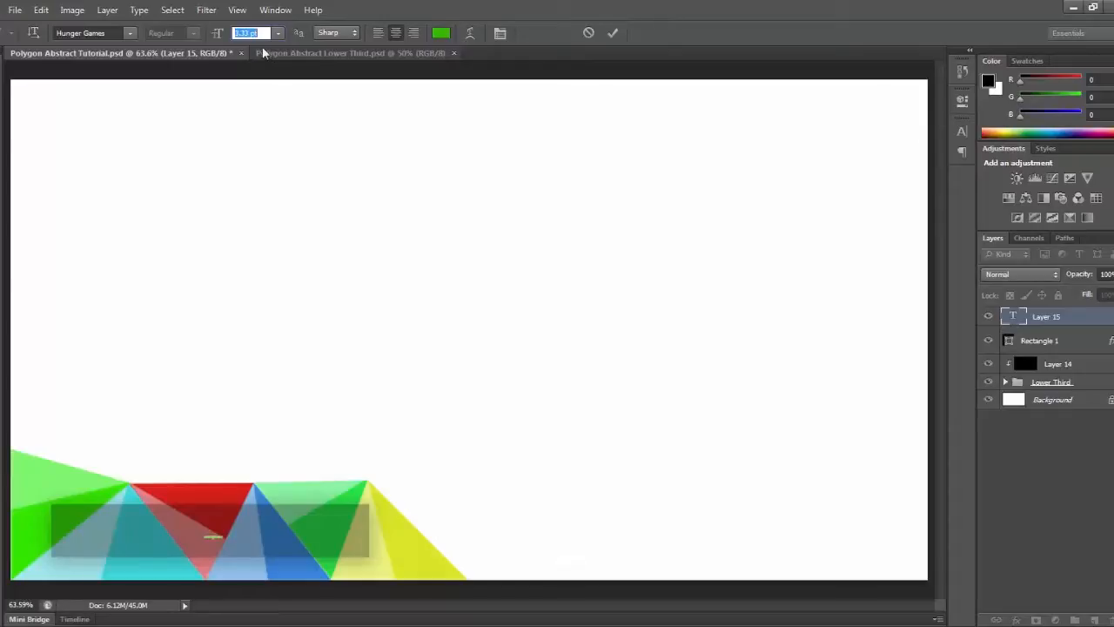
Set the title's font size to 57.33 pt and nudge the text to center it in the bar.
left_click(238, 33)
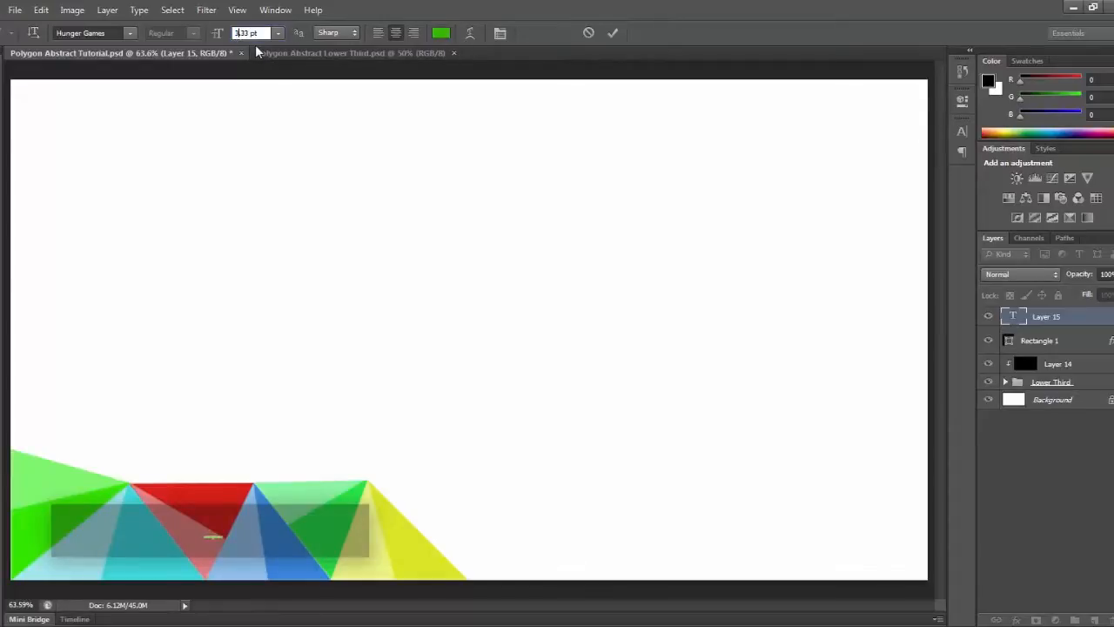
type("7")
type("5")
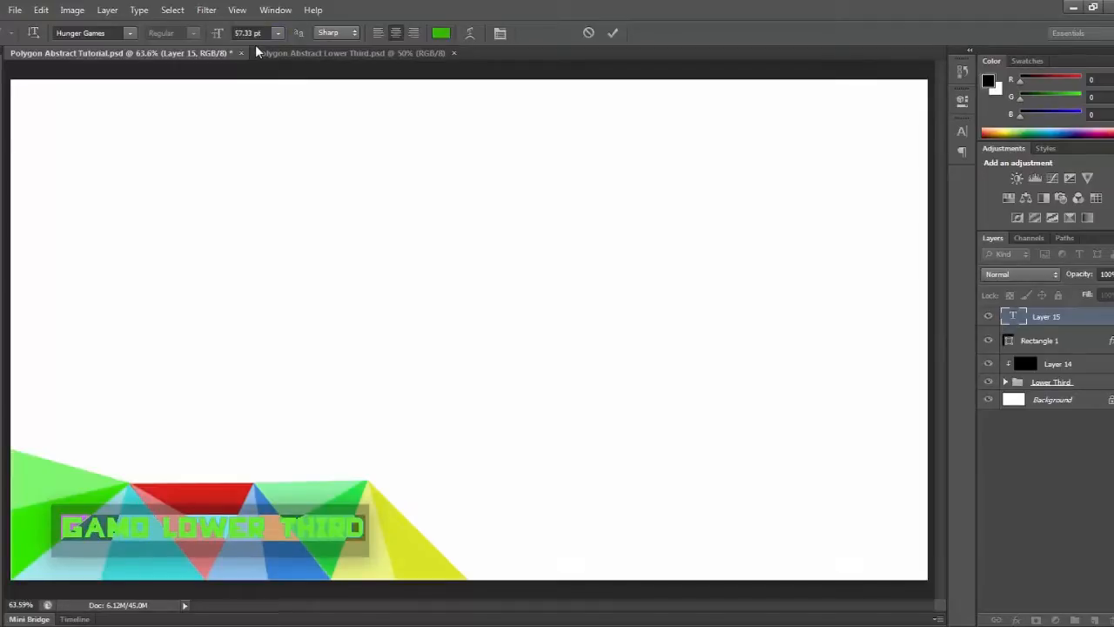
key("Return")
left_click_drag(488, 404, 485, 396)
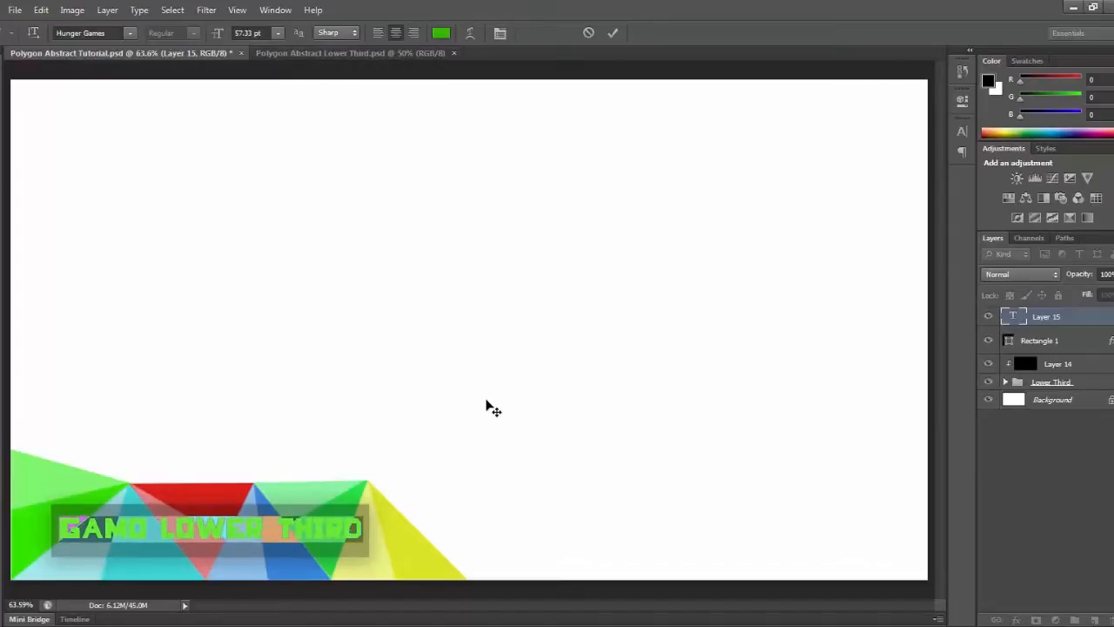
Change the title's text color to white, commit the text edit and deselect the layer.
left_click(441, 33)
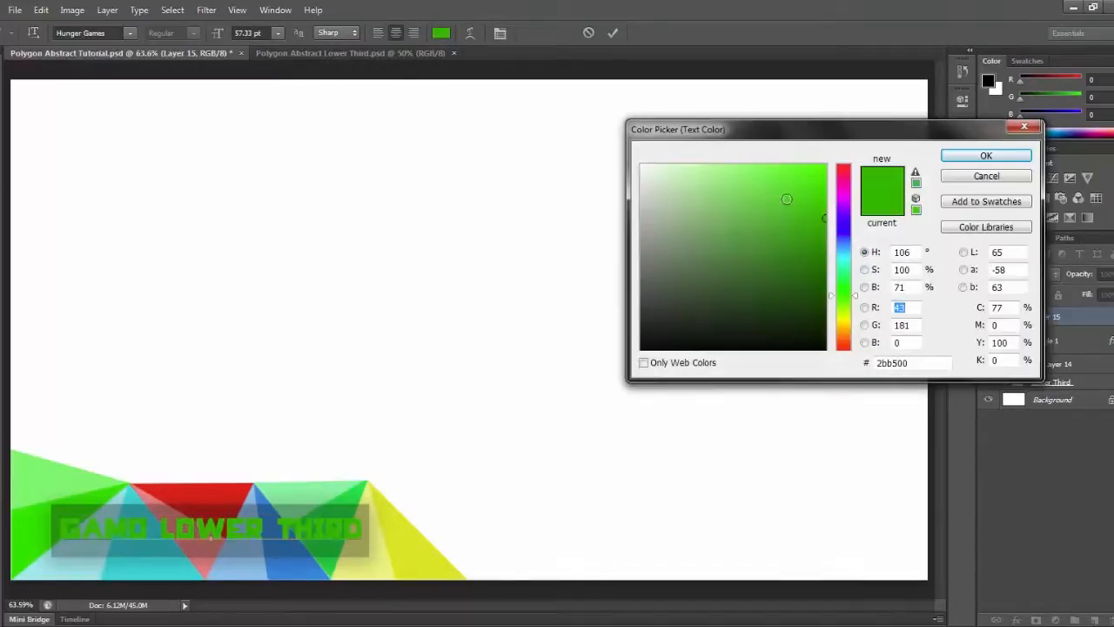
left_click(642, 166)
left_click(986, 155)
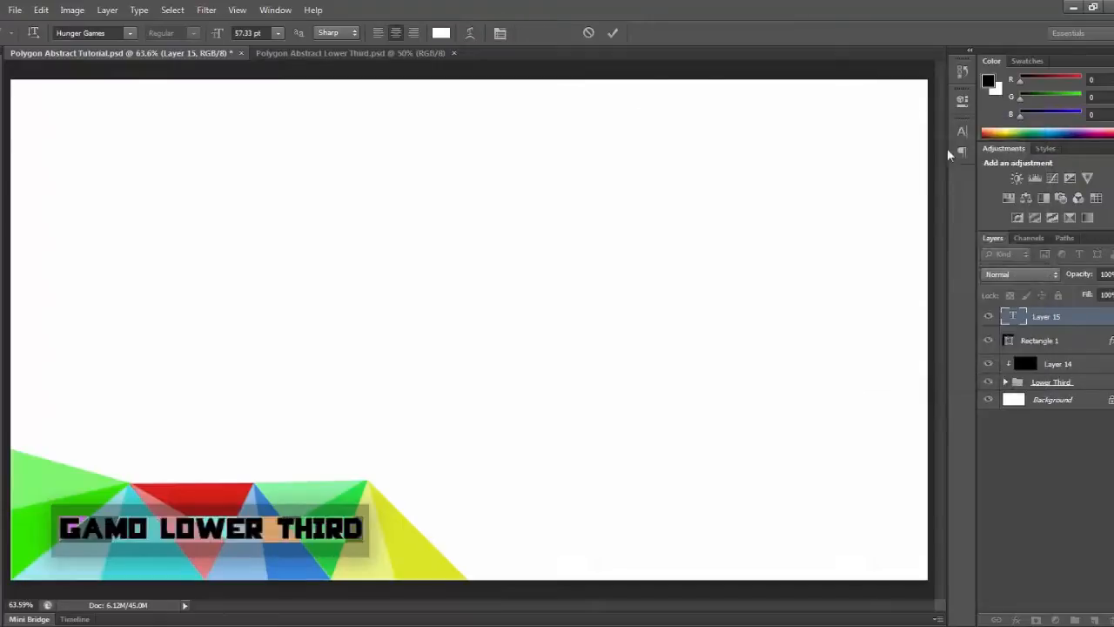
left_click(612, 33)
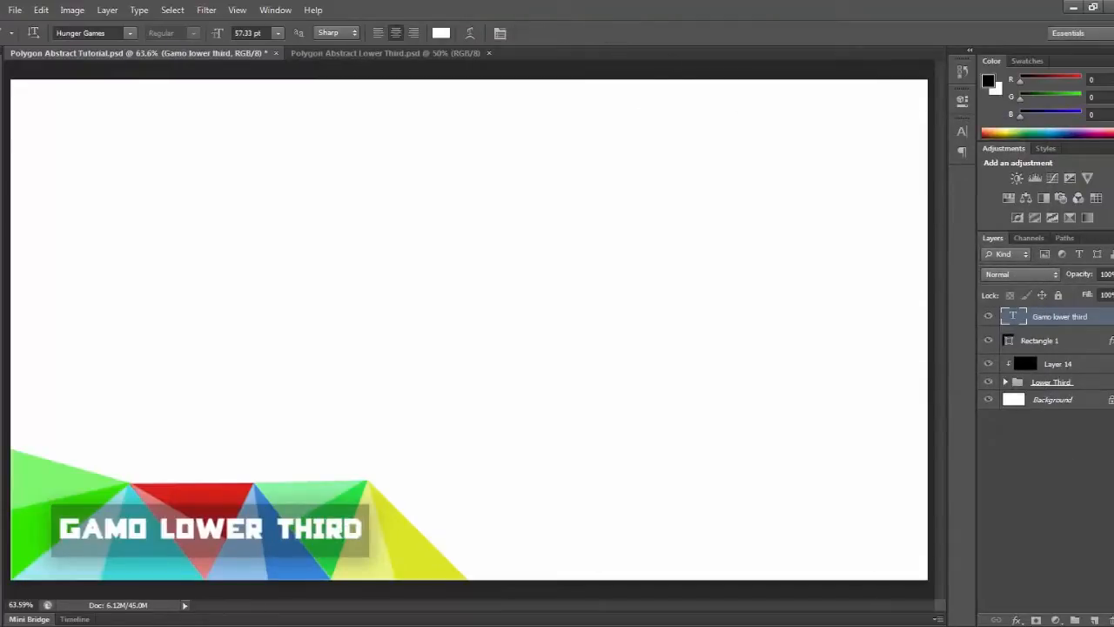
left_click(1096, 509)
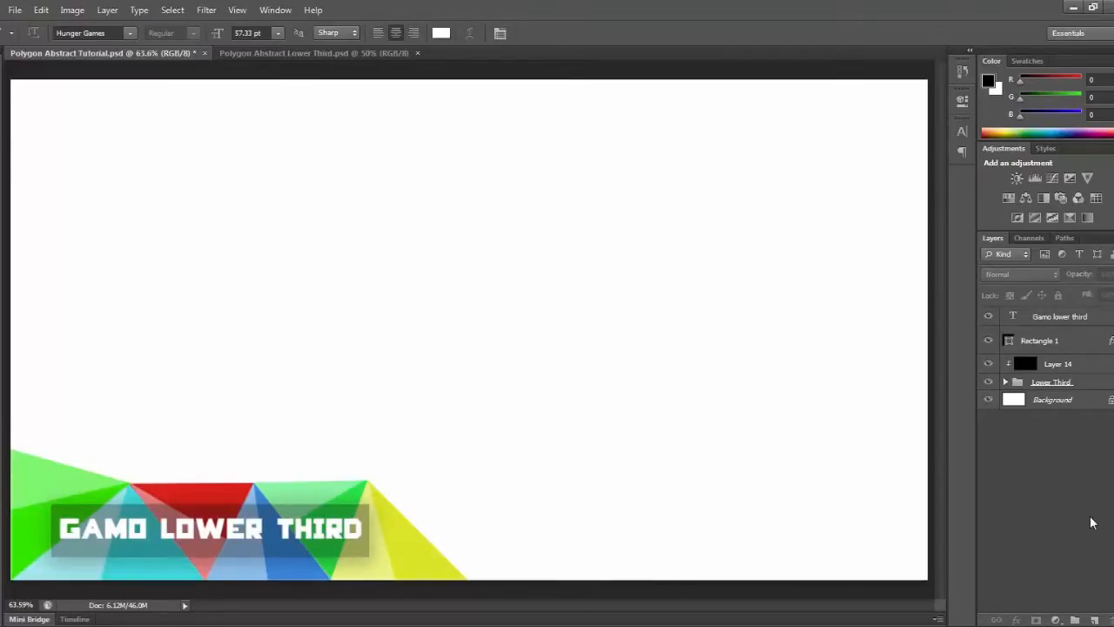
Create a new empty layer directly above the Background, below the Lower Third group.
left_click(1072, 370)
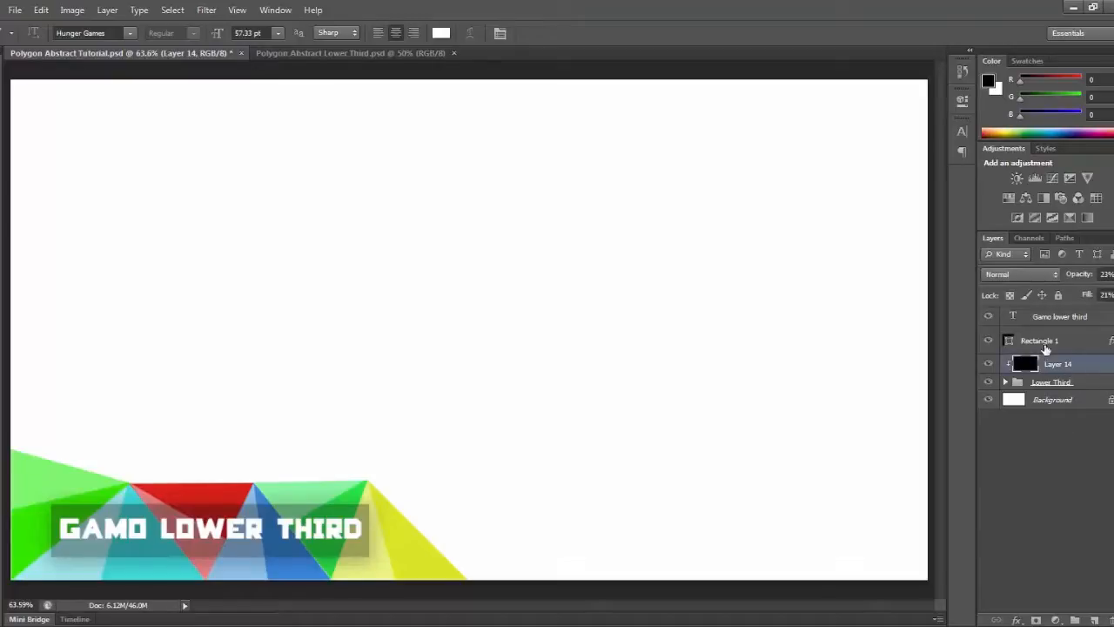
left_click(1067, 388)
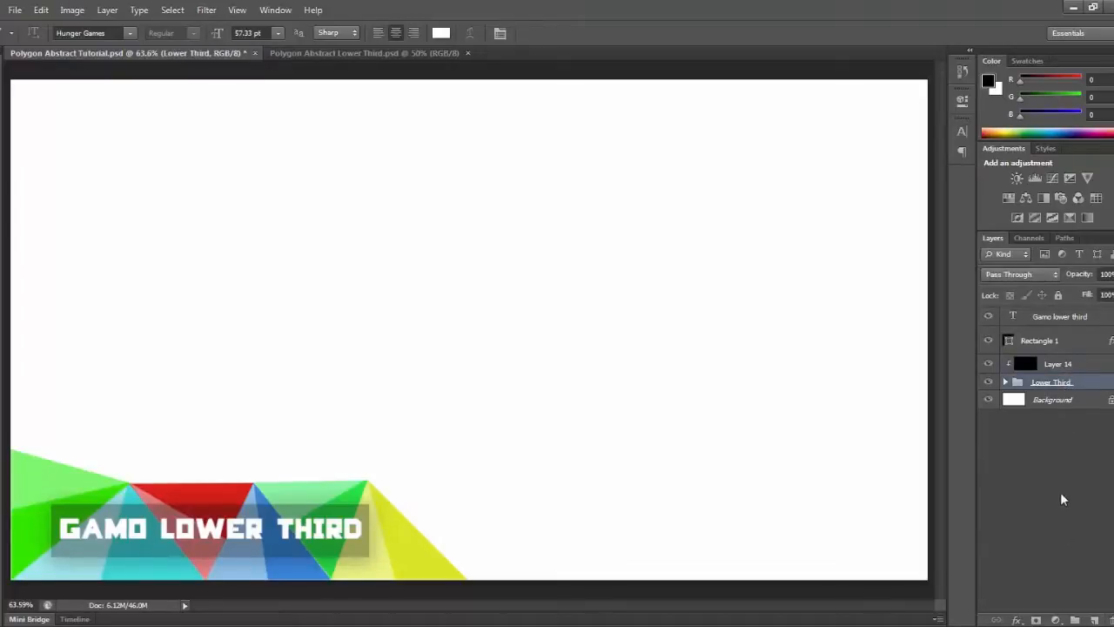
left_click(1044, 399)
left_click(1094, 619)
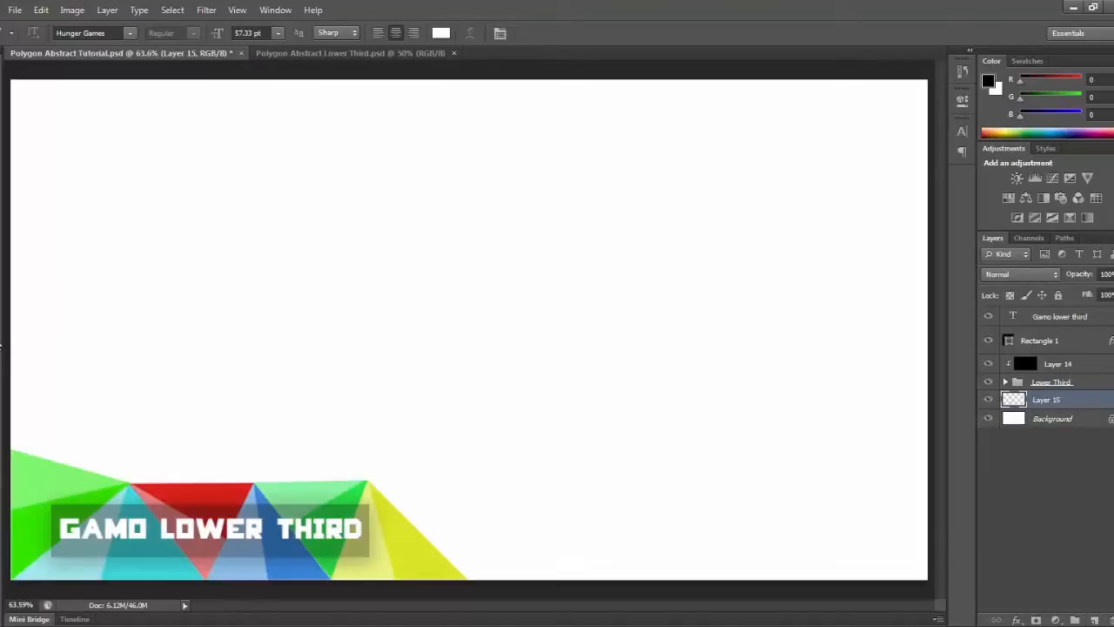
Draw a radial black-to-transparent gradient on the new layer from the canvas center out to its left edge.
left_click(1, 286)
left_click(35, 283)
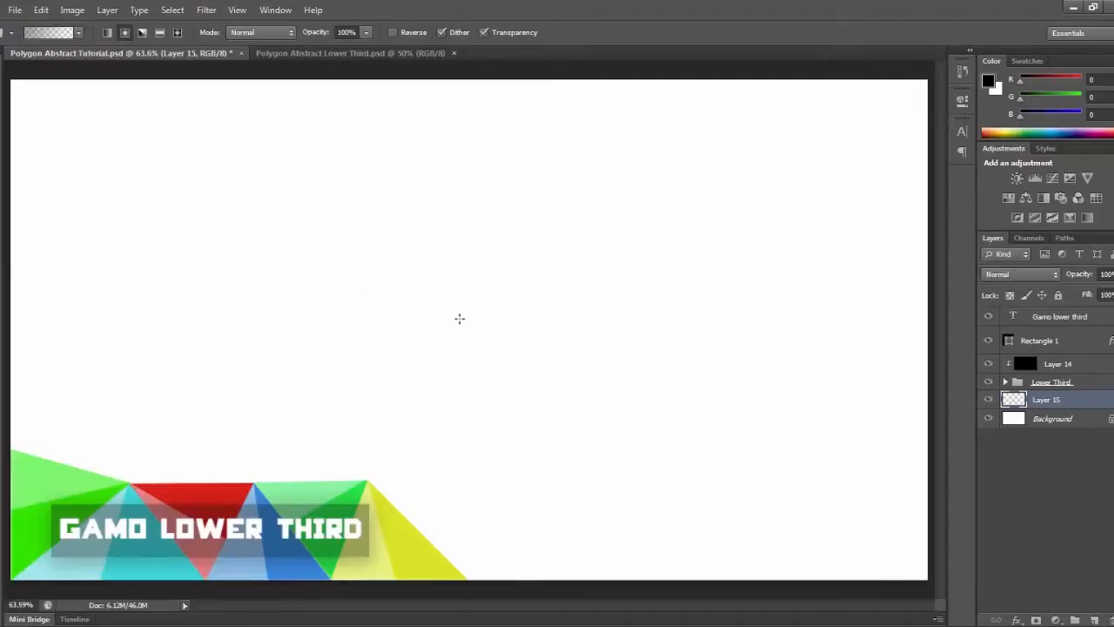
left_click_drag(472, 324, 11, 324)
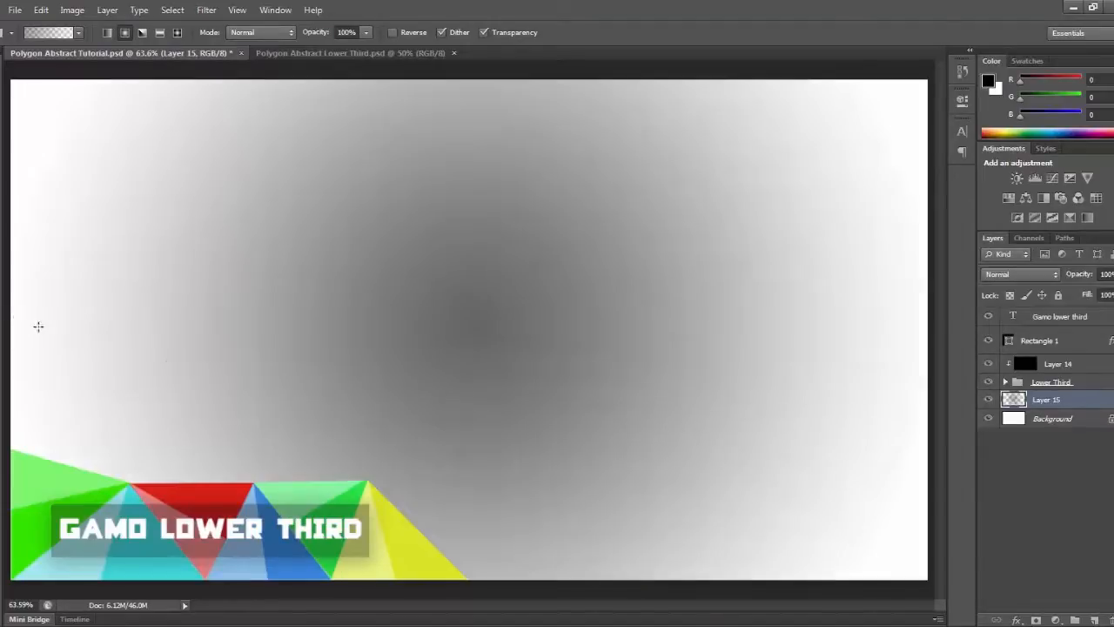
Choose the Black, White preset for the Gradient tool and open it in the Gradient Editor.
left_click(80, 33)
left_click(81, 32)
left_click(81, 31)
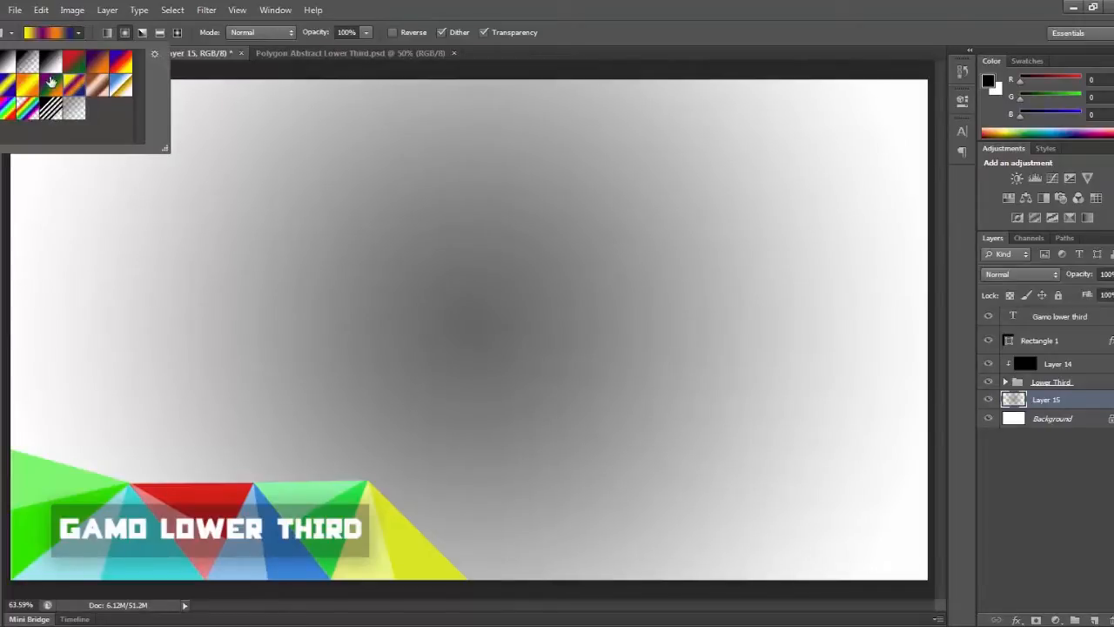
left_click(74, 108)
left_click(79, 33)
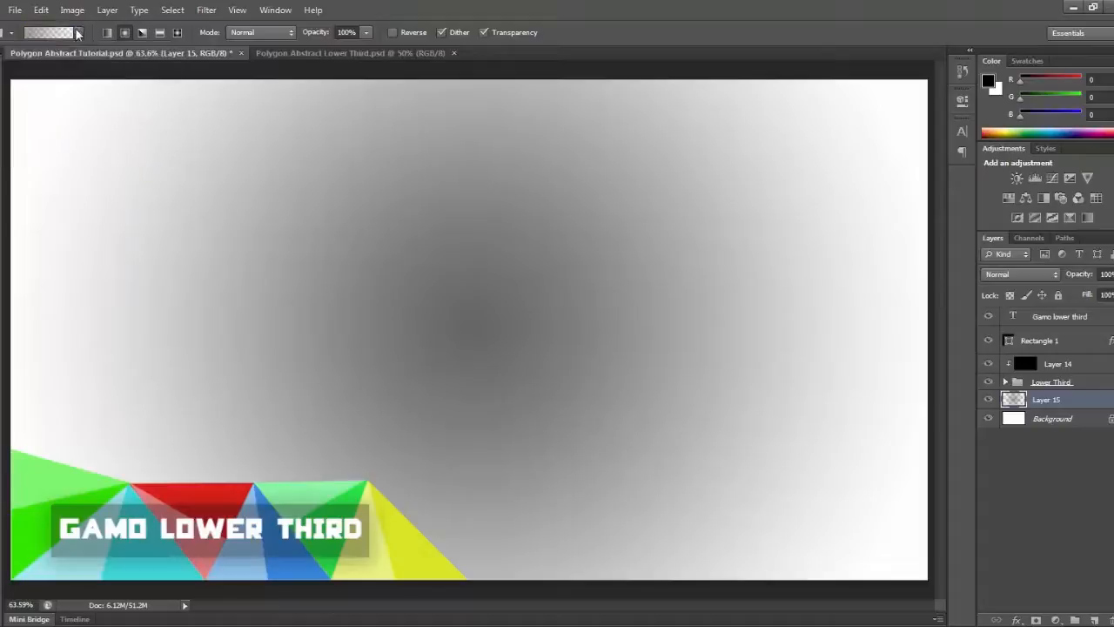
left_click(77, 33)
left_click(50, 61)
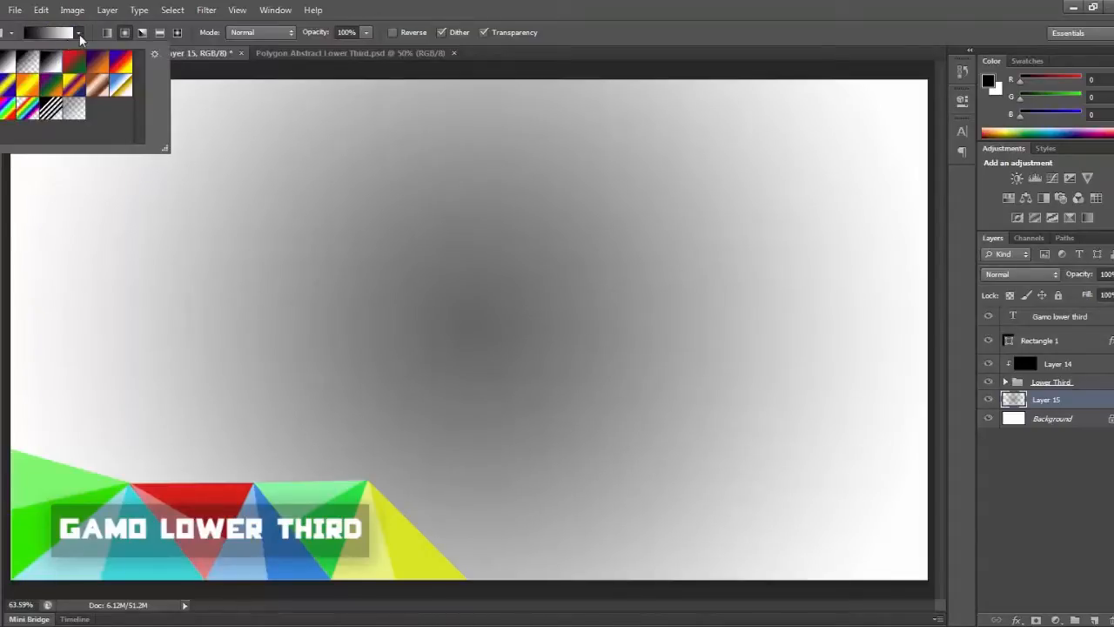
left_click(79, 35)
left_click(40, 35)
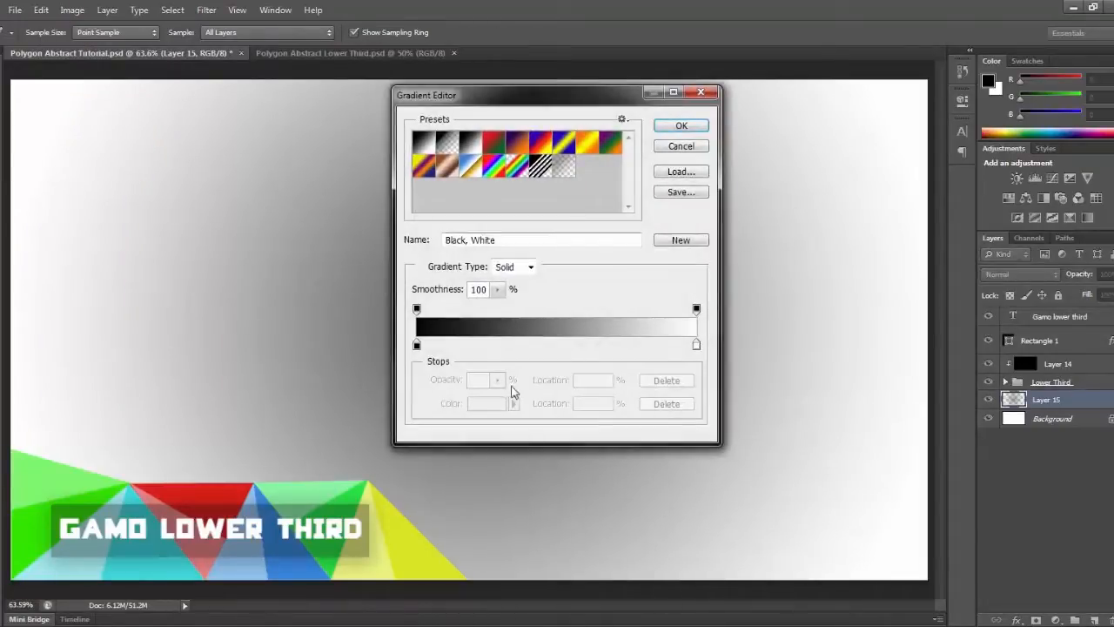
Set the gradient's black starting color stop to cyan #20cae3.
left_click(415, 345)
left_click(489, 405)
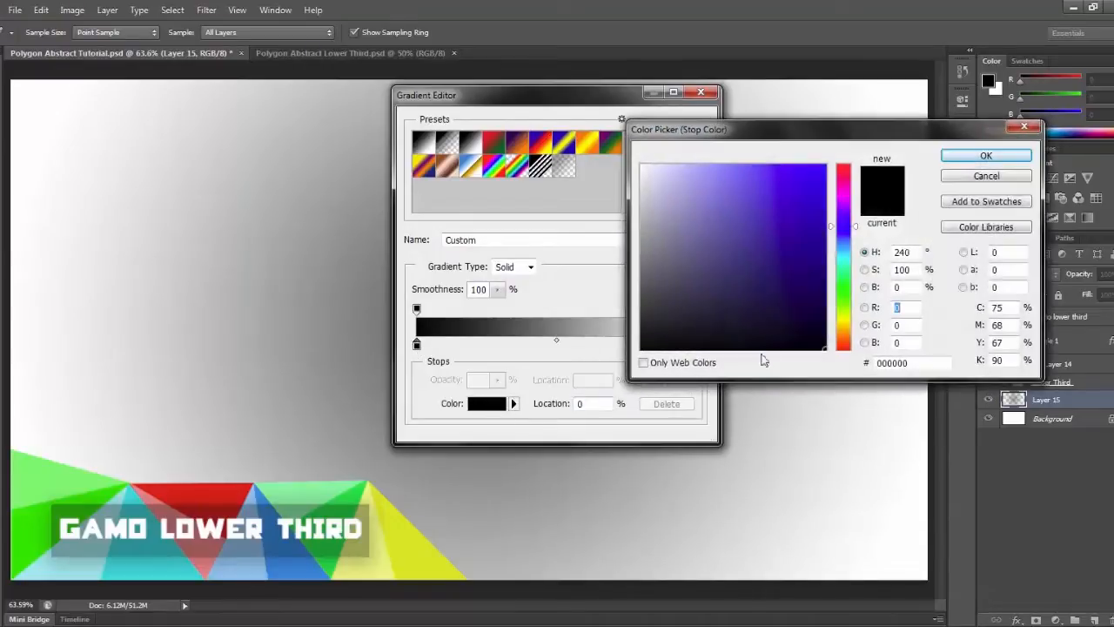
left_click_drag(831, 258, 843, 254)
left_click(800, 185)
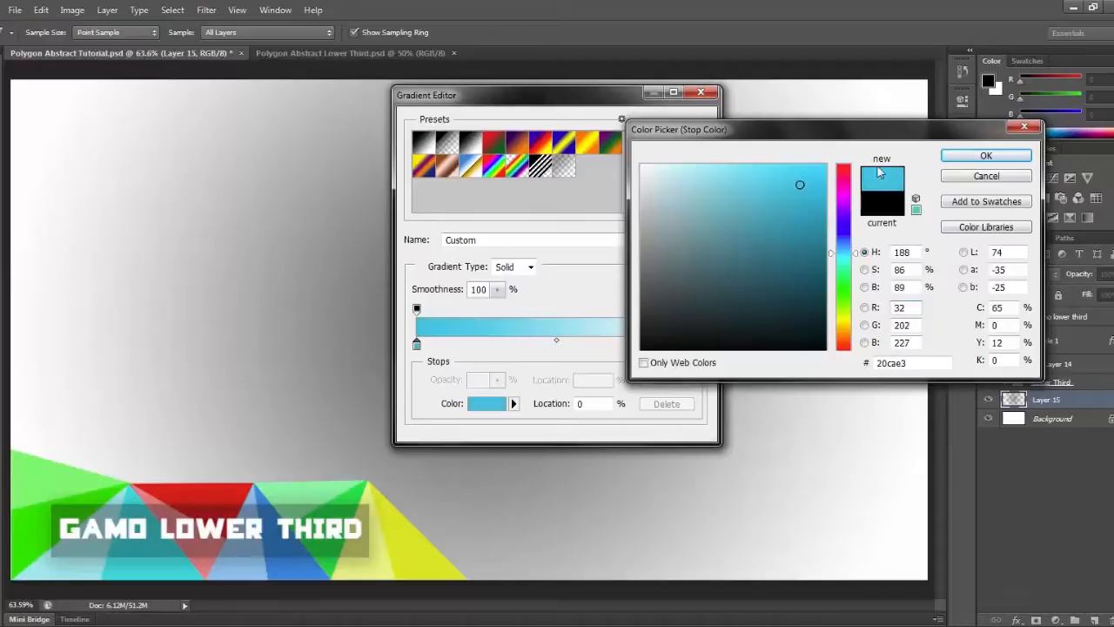
left_click(955, 158)
Set the gradient's white ending color stop to bright green #0df612 and accept the edited gradient.
left_click(696, 345)
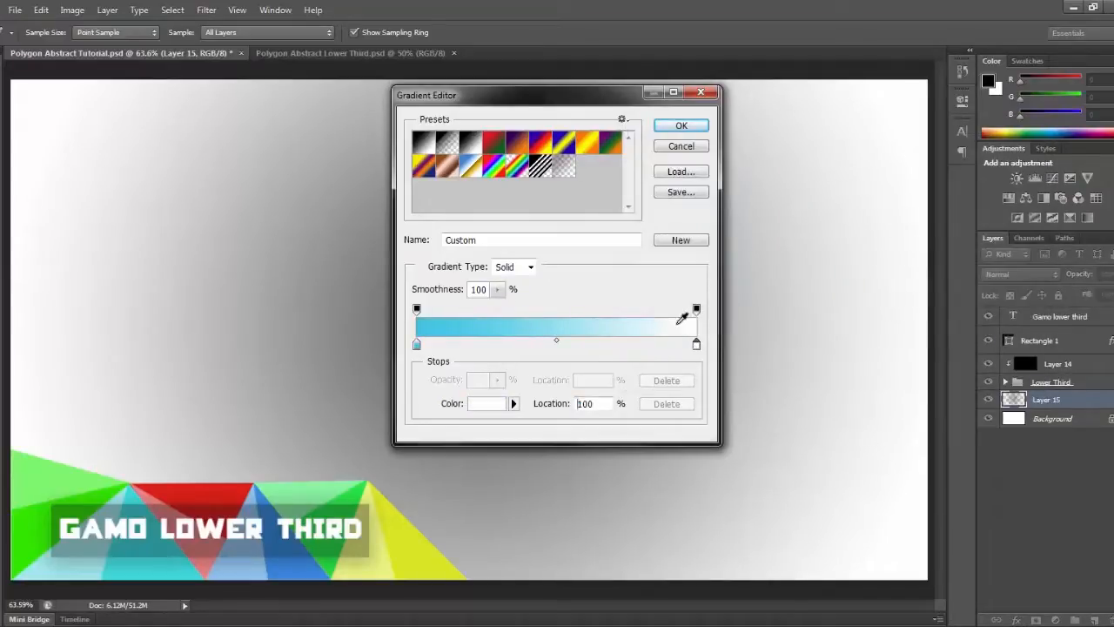
left_click(696, 345)
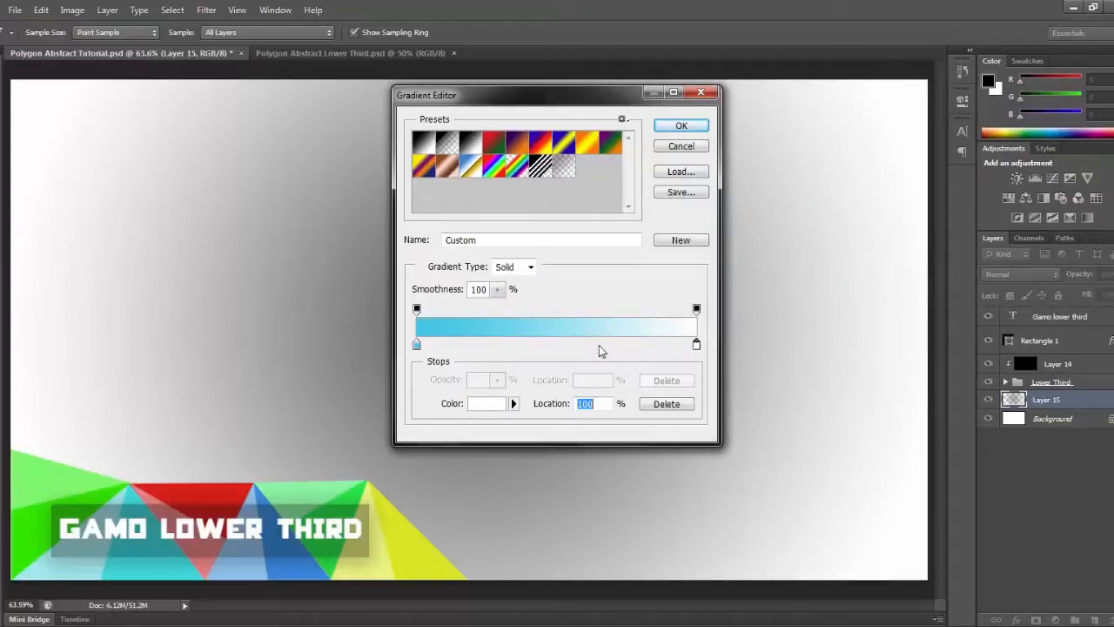
double_click(696, 345)
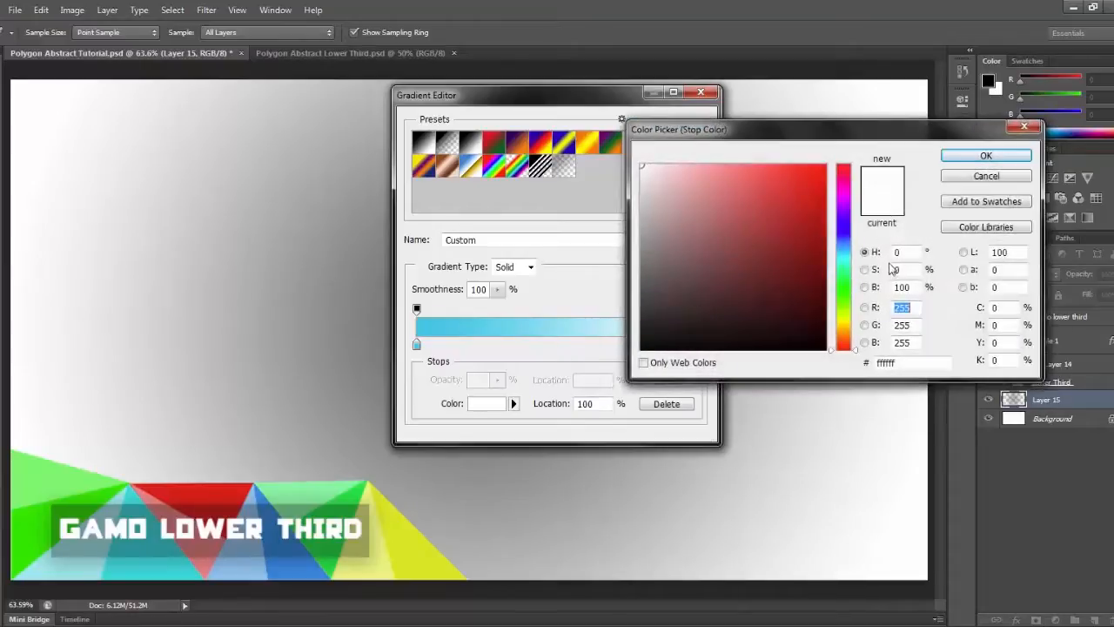
left_click(848, 296)
left_click_drag(849, 296, 848, 287)
left_click_drag(805, 185, 817, 171)
left_click(986, 155)
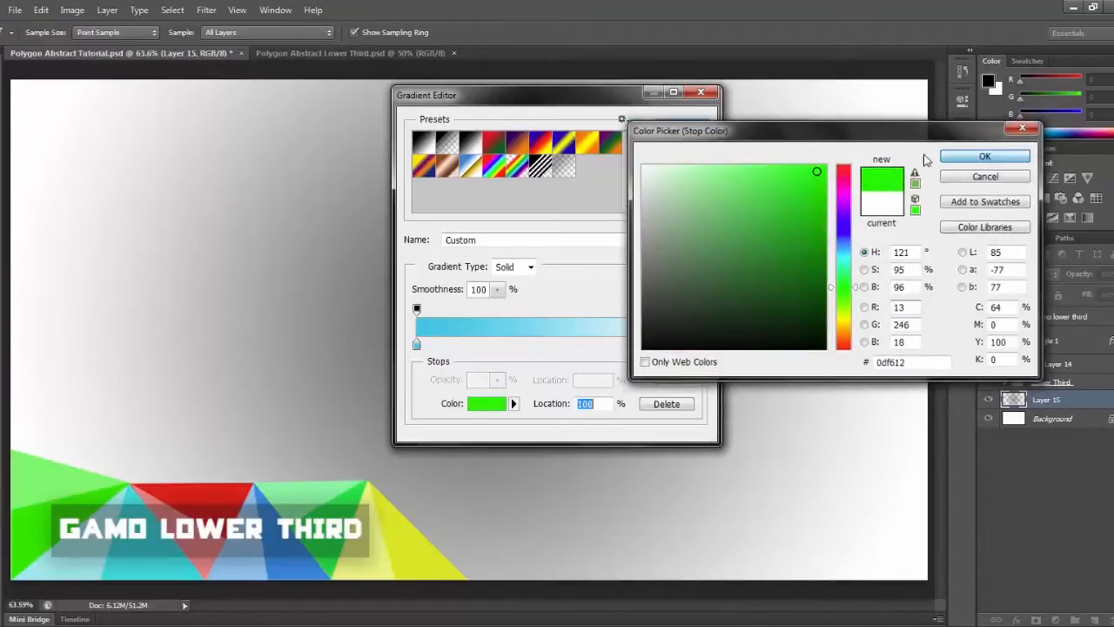
left_click(681, 128)
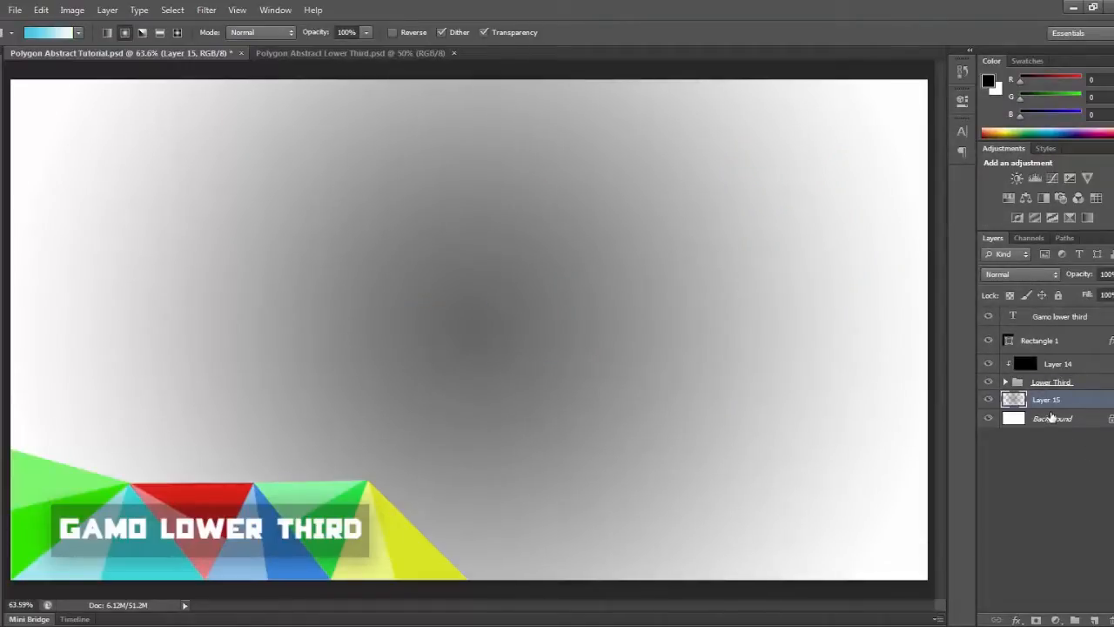
Delete the black radial gradient layer and add a new empty layer directly above the Background.
key("Delete")
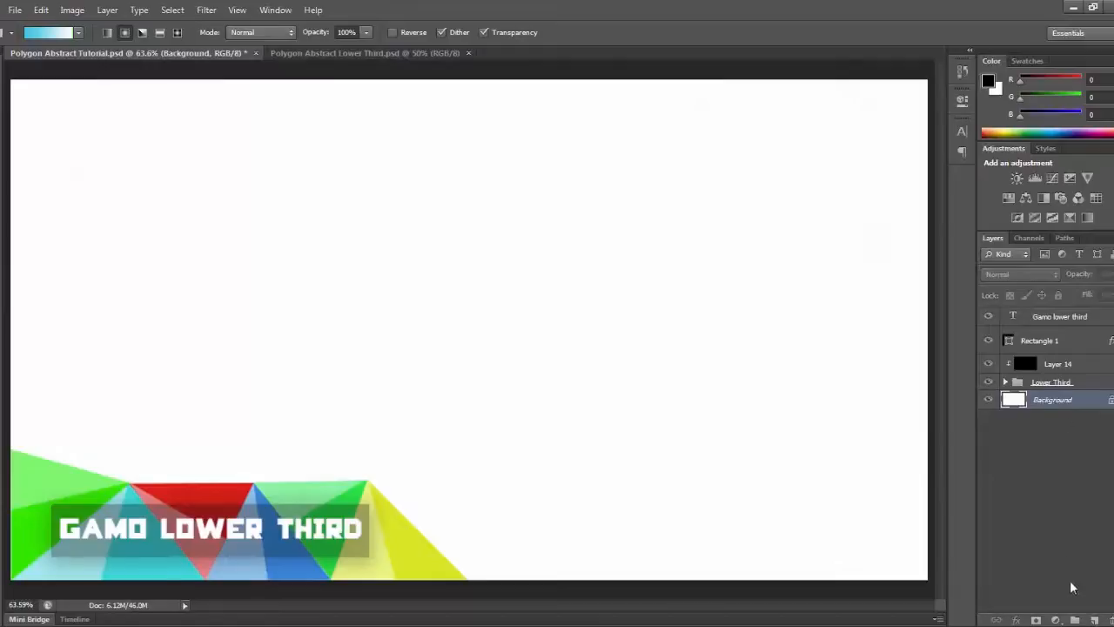
left_click(1094, 620)
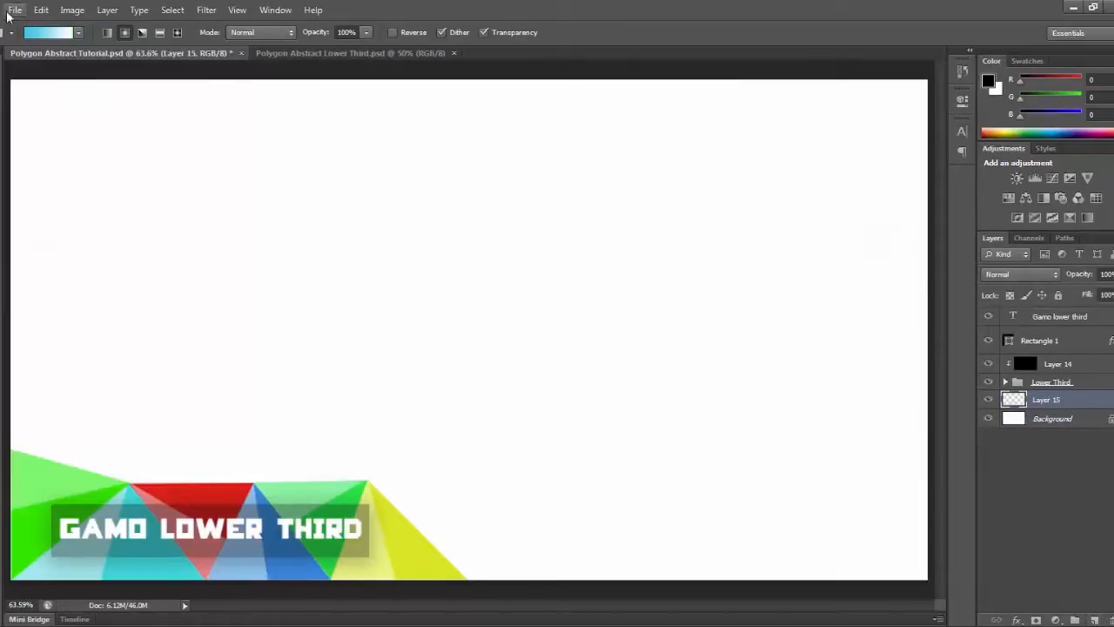
Reopen the custom gradient for editing and remove the extra white color stops near its end, leaving a cyan-to-green blend.
left_click(77, 32)
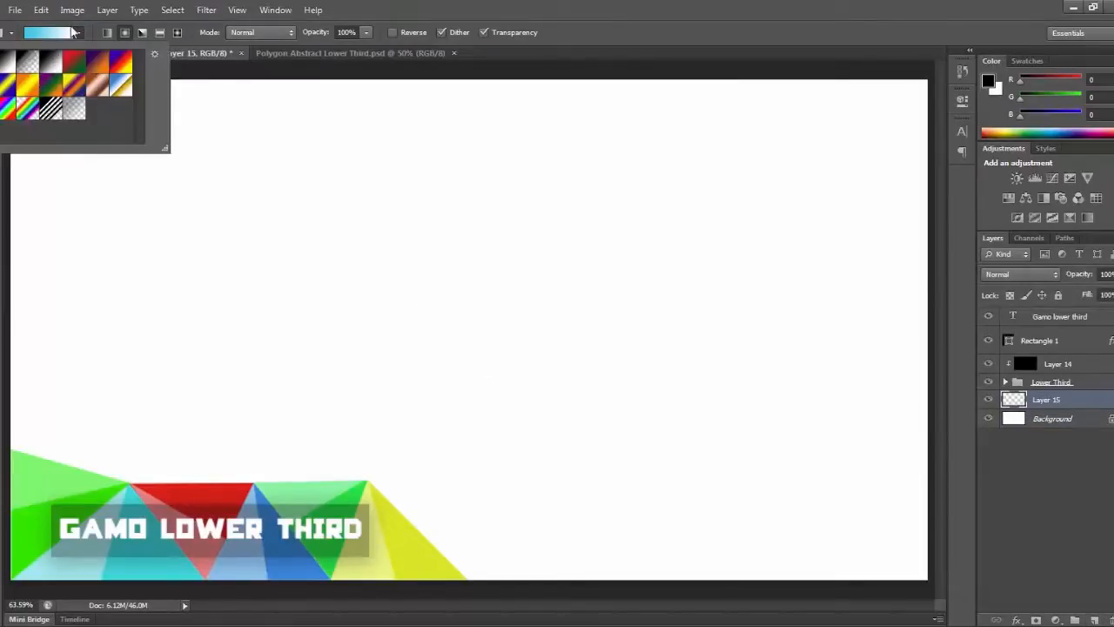
left_click(73, 33)
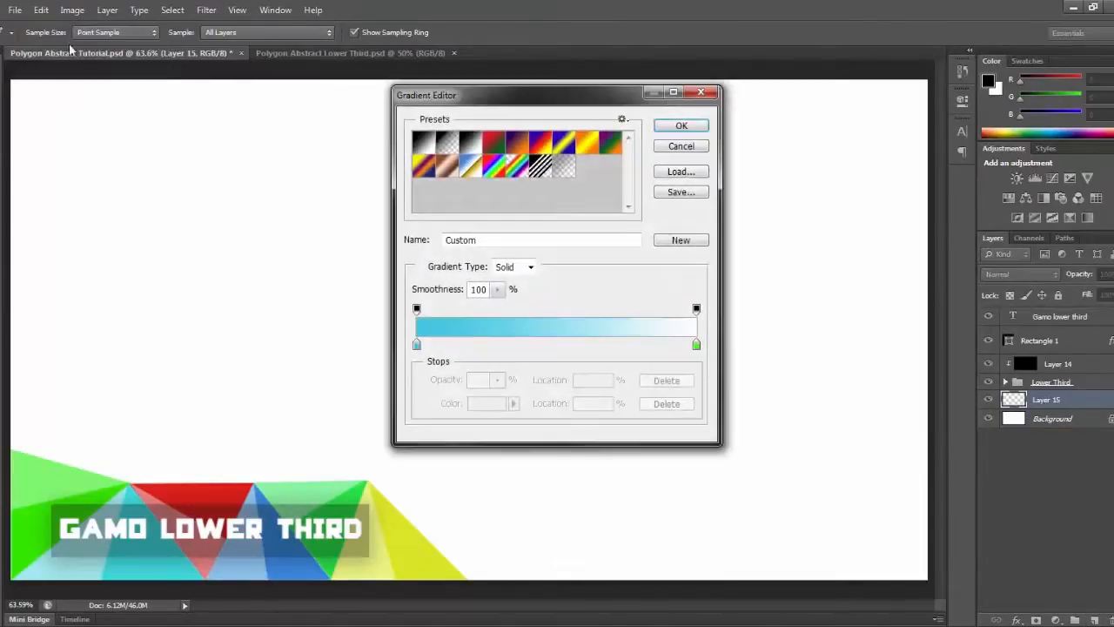
left_click(696, 310)
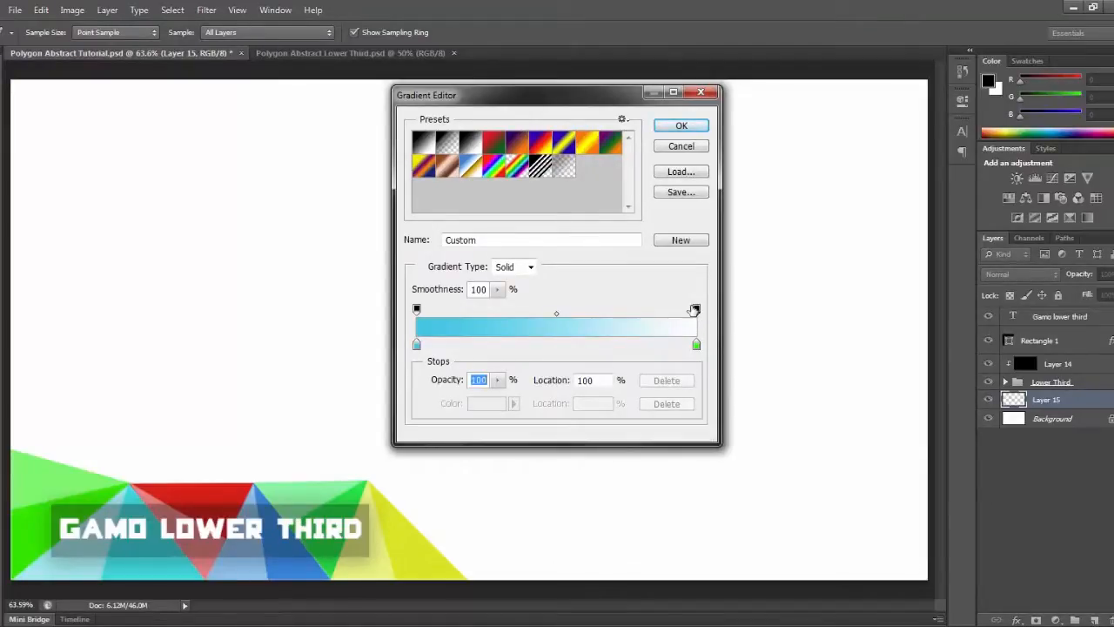
left_click(673, 344)
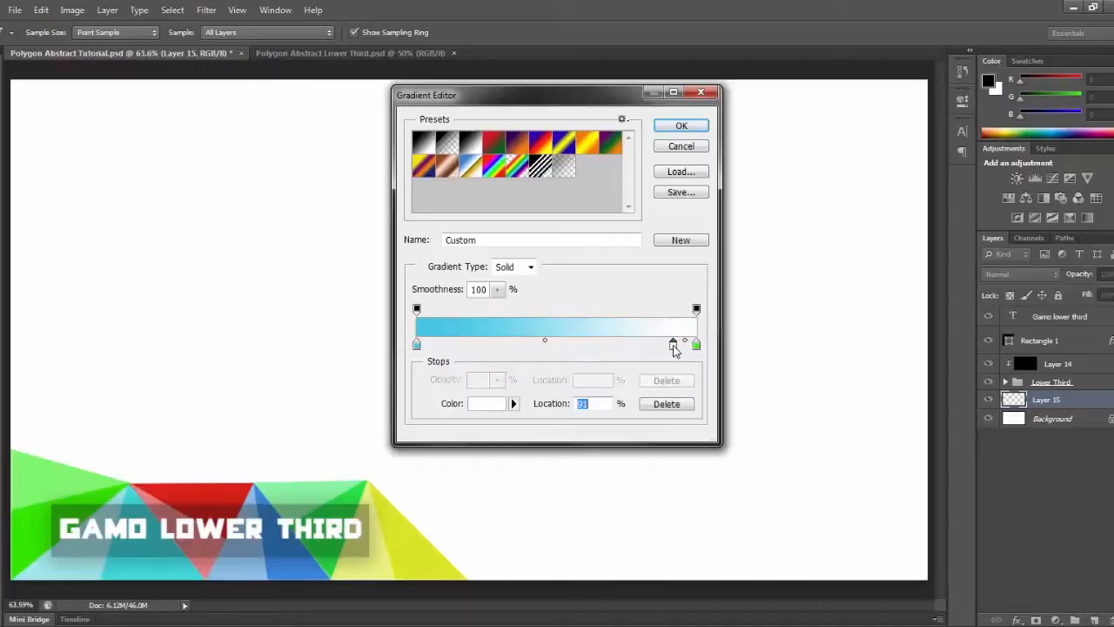
left_click(667, 404)
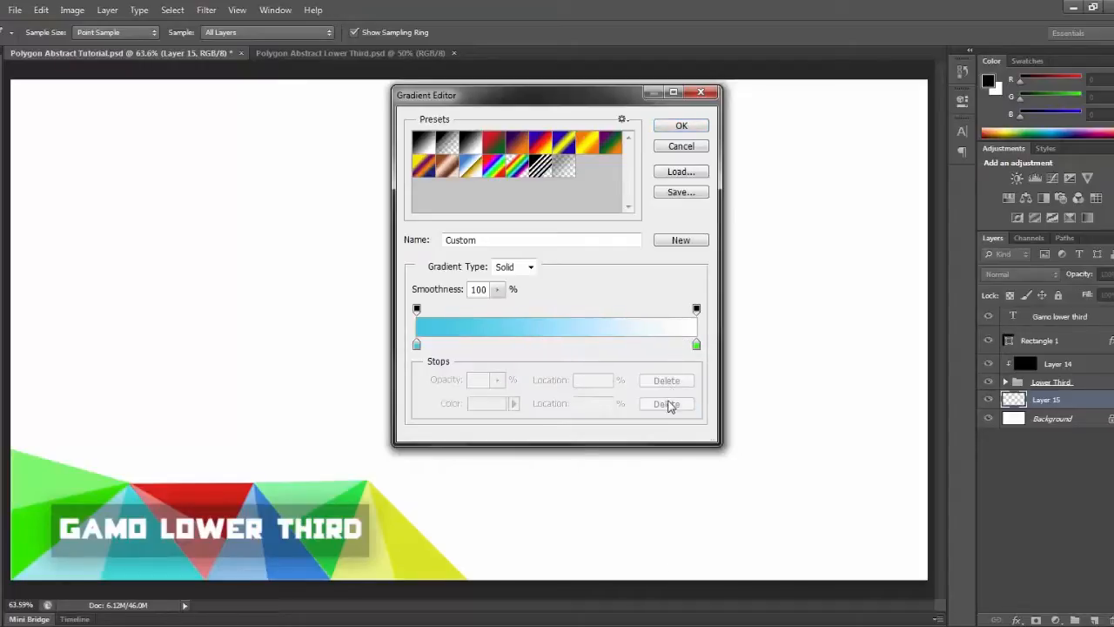
left_click_drag(693, 346, 672, 350)
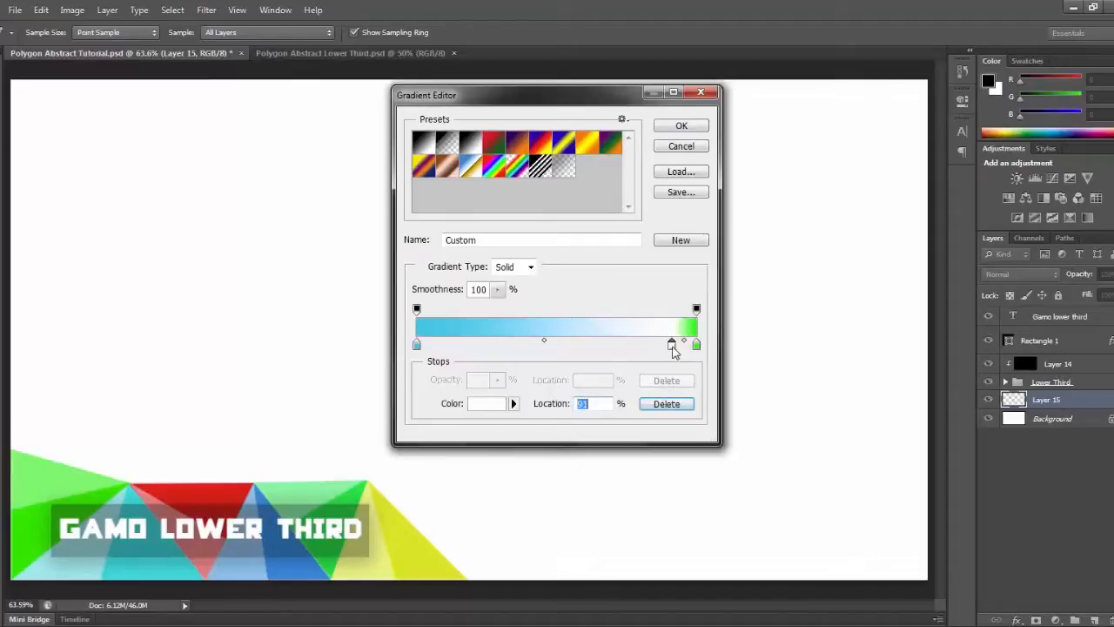
left_click(683, 404)
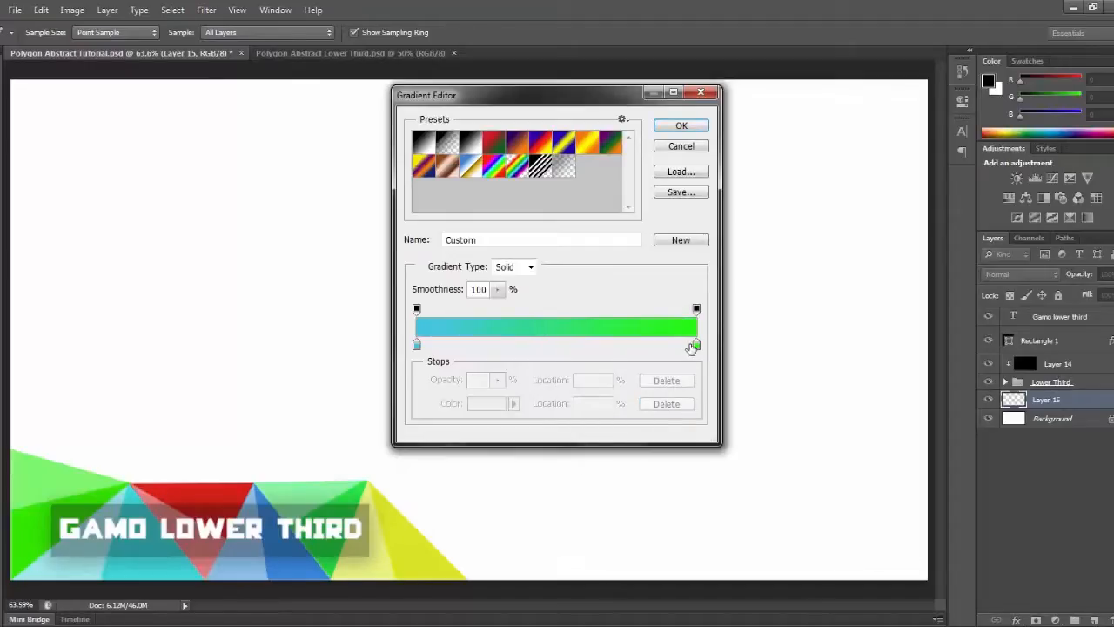
left_click(681, 127)
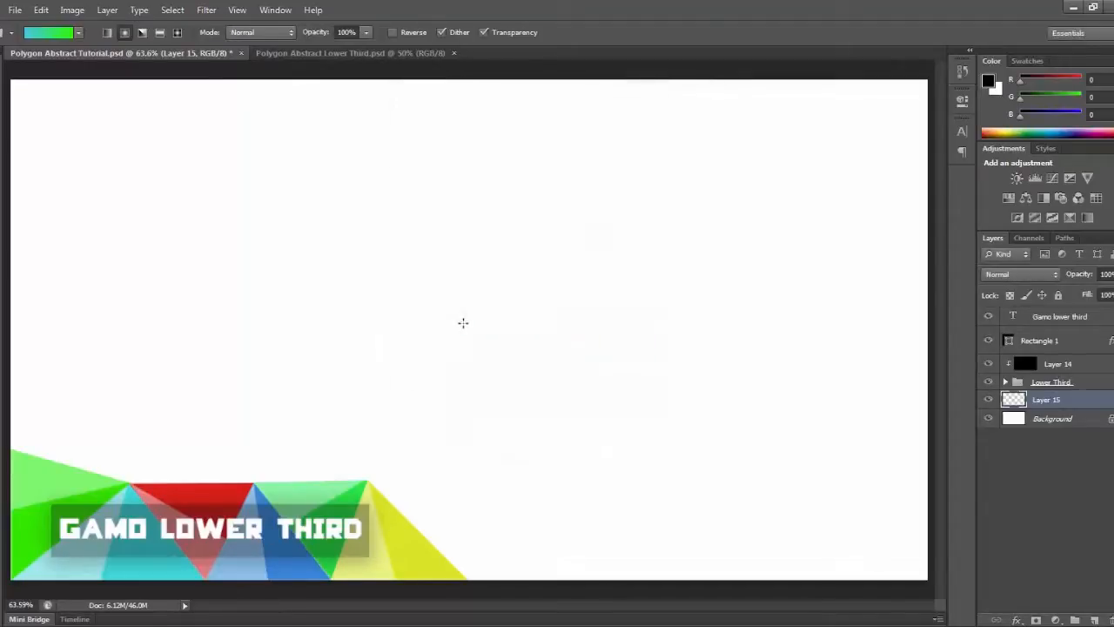
Draw a radial cyan-to-green gradient from the canvas center to its left edge and lower the layer's fill.
left_click_drag(467, 319, 12, 316)
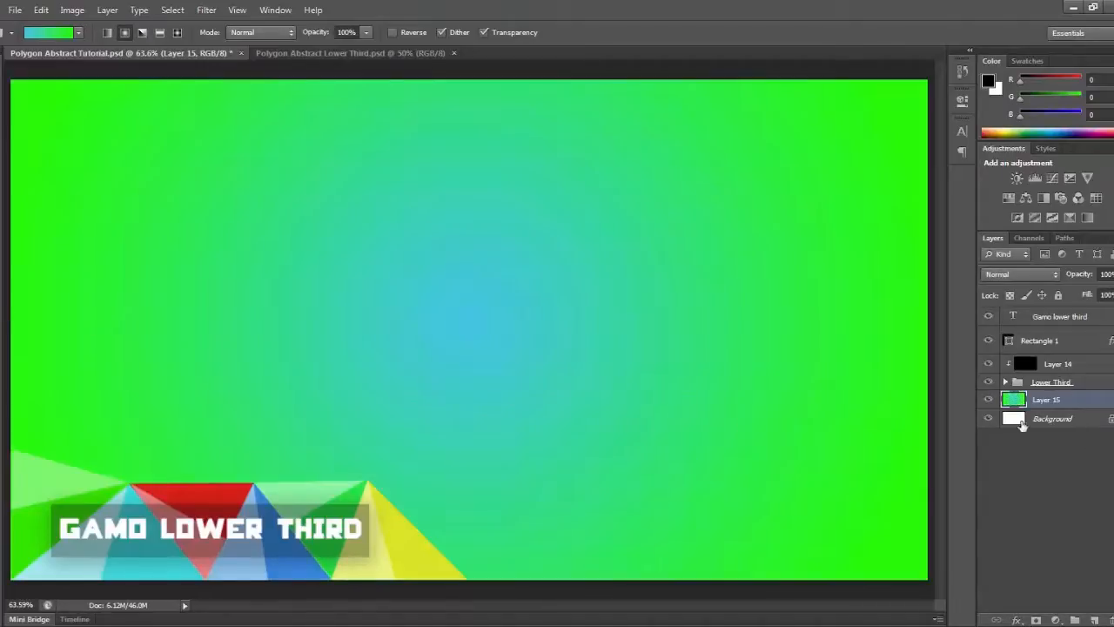
left_click(1059, 427)
left_click(1054, 401)
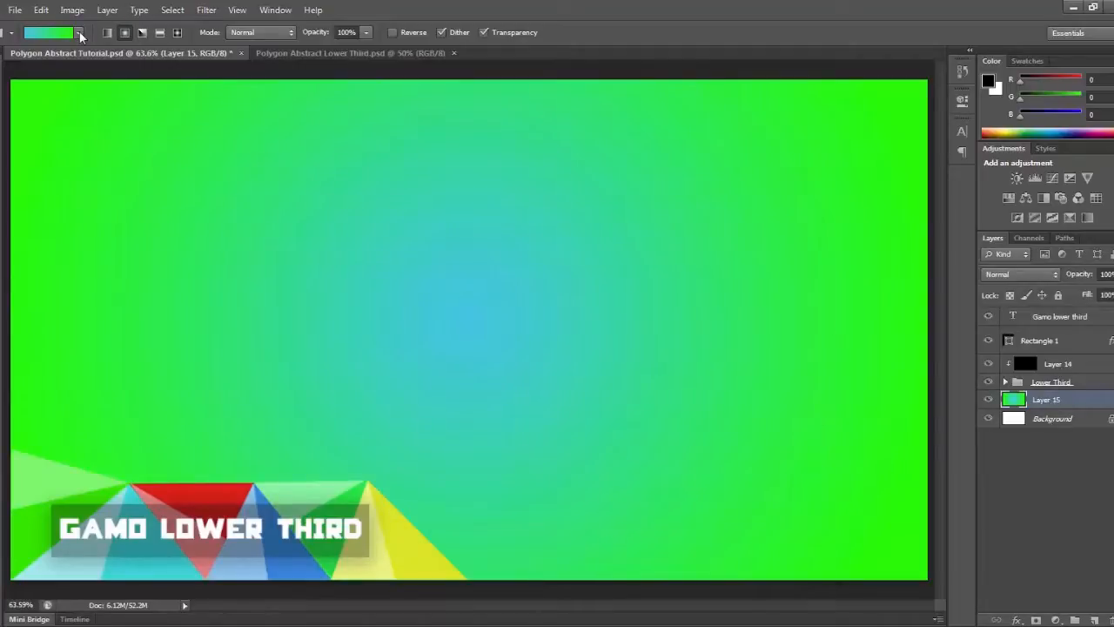
left_click_drag(1113, 296, 1086, 340)
Open the layer style settings of the Lower Third group and enable Drop Shadow.
left_click(1062, 372)
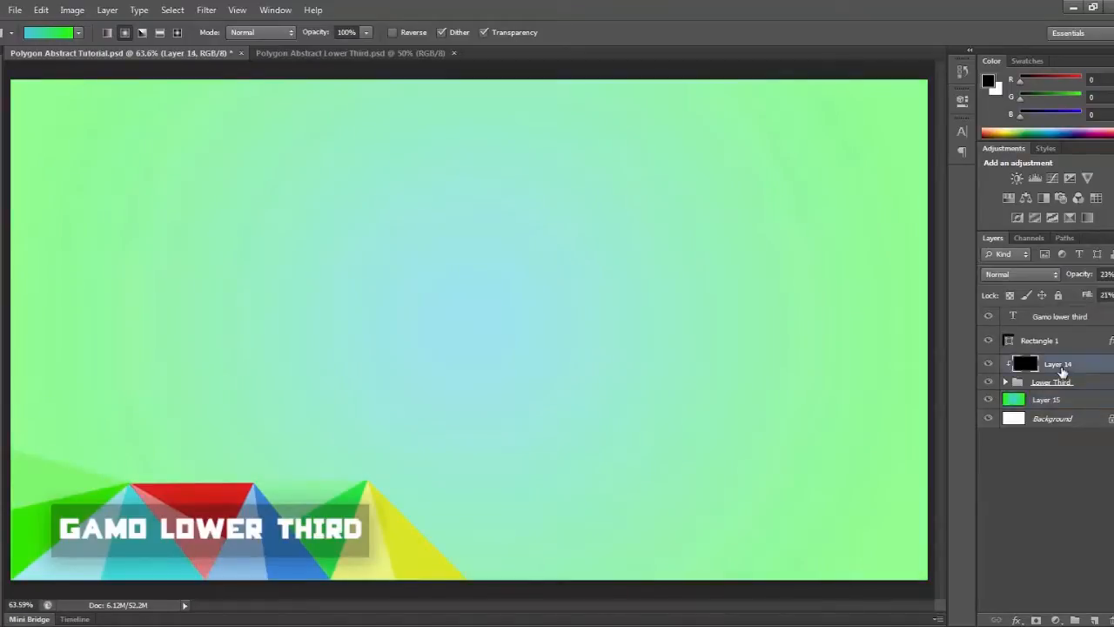
left_click(1067, 383)
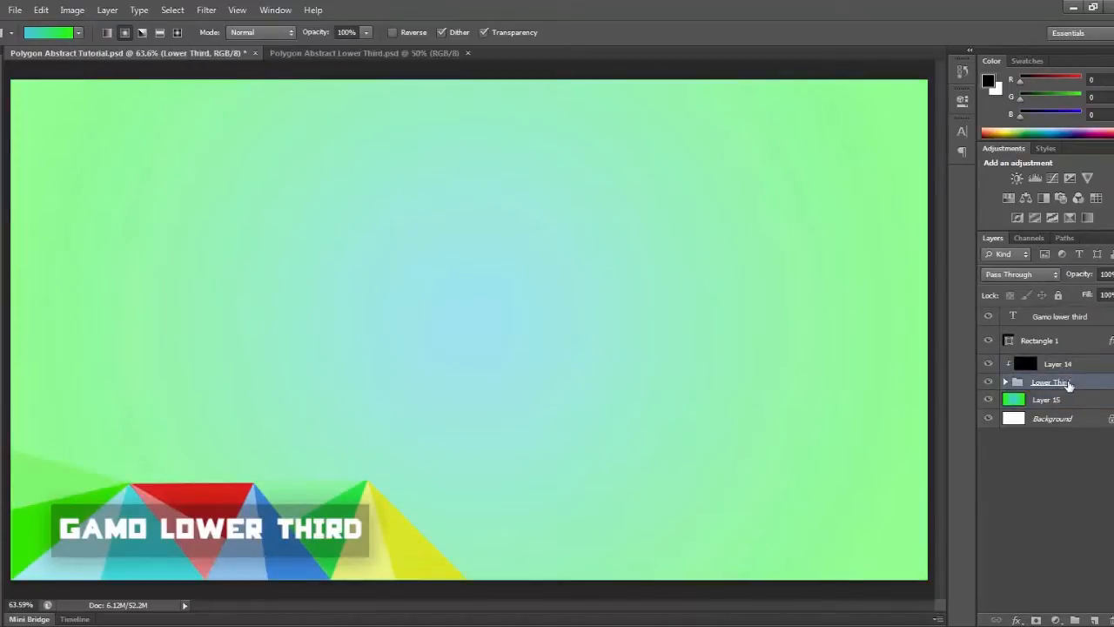
right_click(1068, 383)
left_click(553, 318)
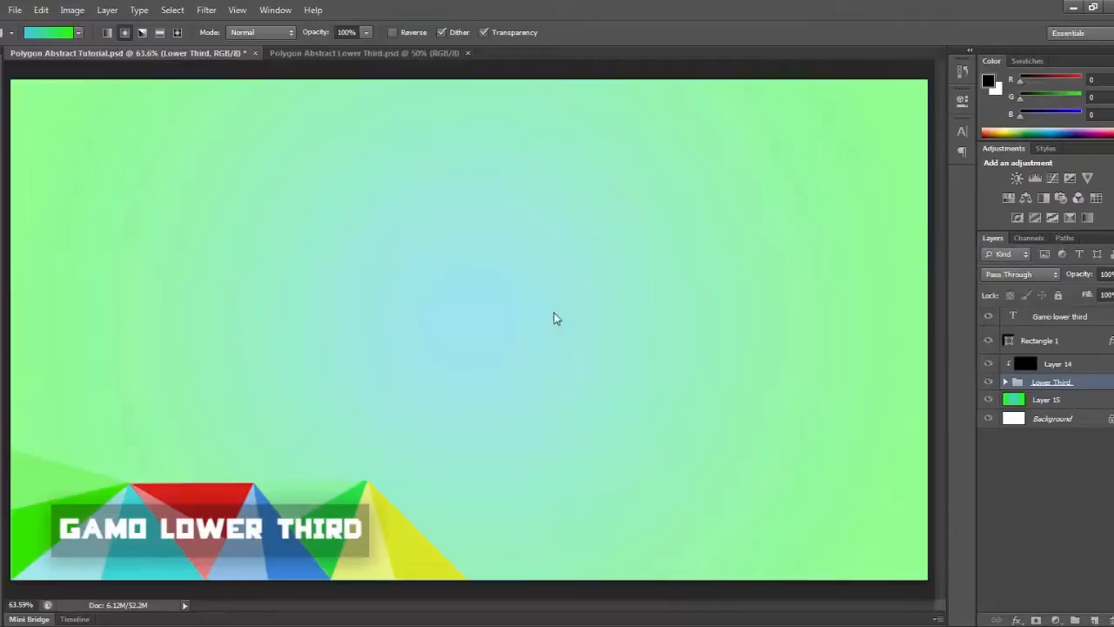
left_click(561, 498)
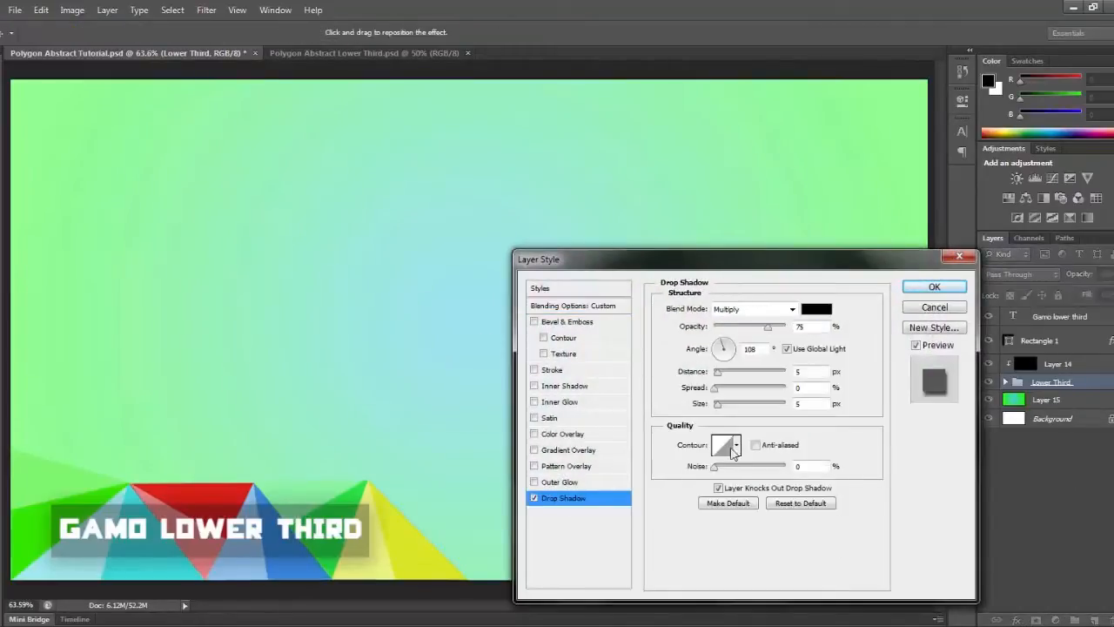
Set the group's drop shadow to distance 18 px, spread 8% and size 38 px with slightly reduced opacity, and apply it.
left_click_drag(717, 404, 733, 374)
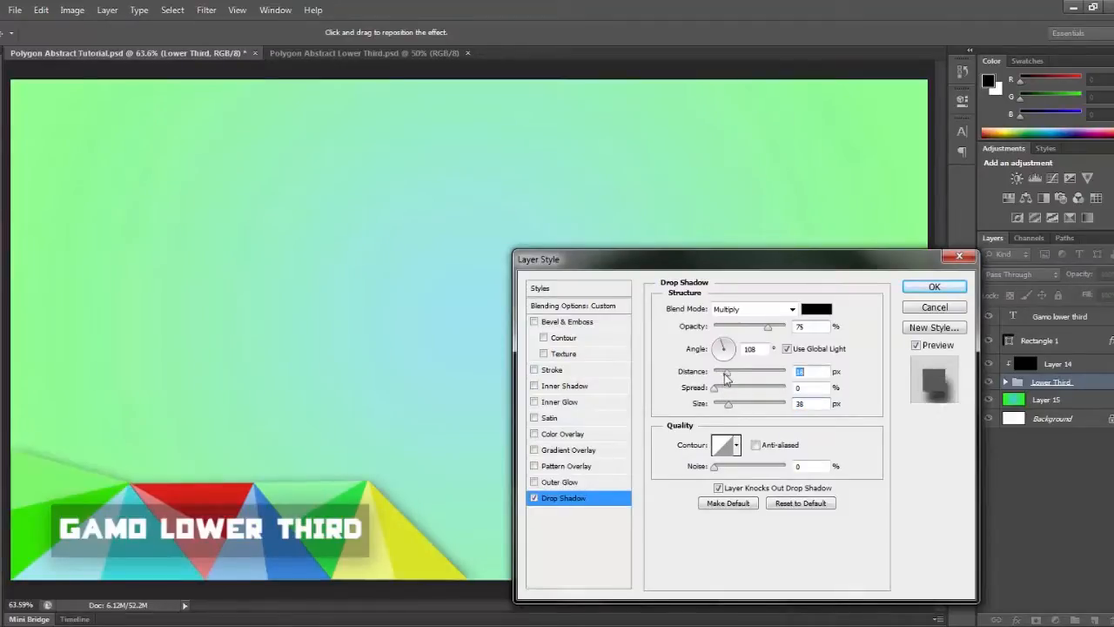
left_click(721, 392)
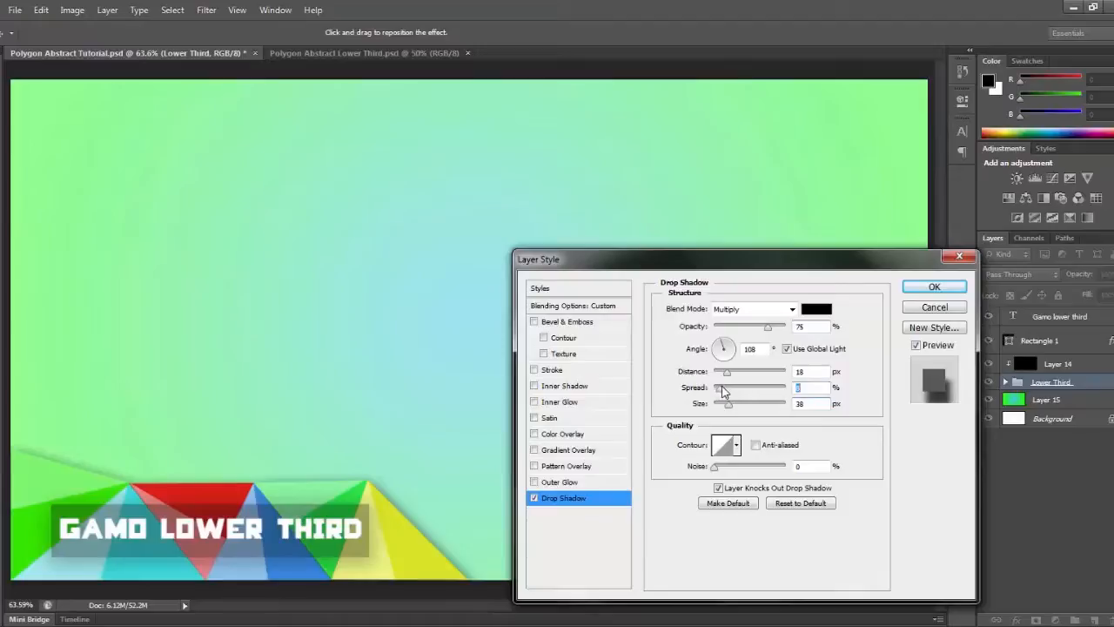
left_click_drag(770, 327, 783, 327)
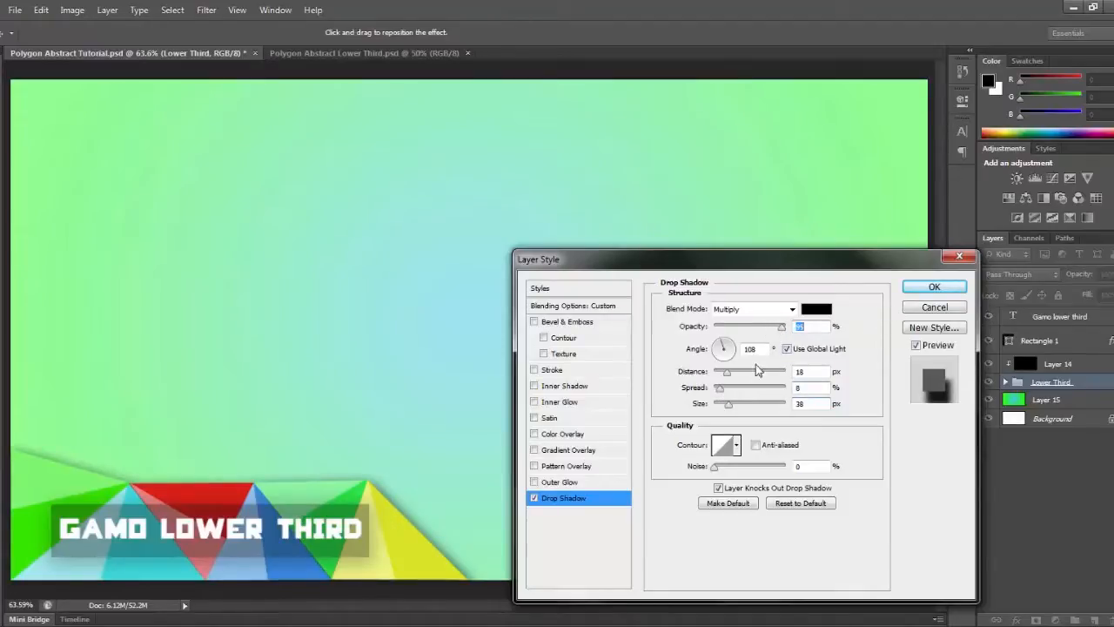
left_click_drag(769, 327, 763, 327)
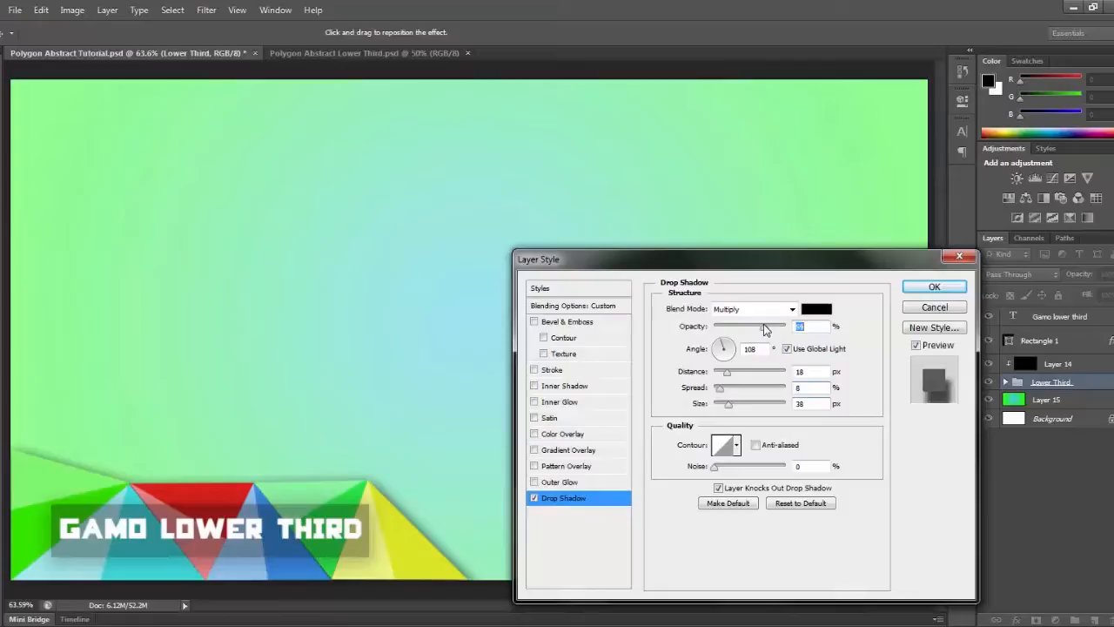
left_click(932, 287)
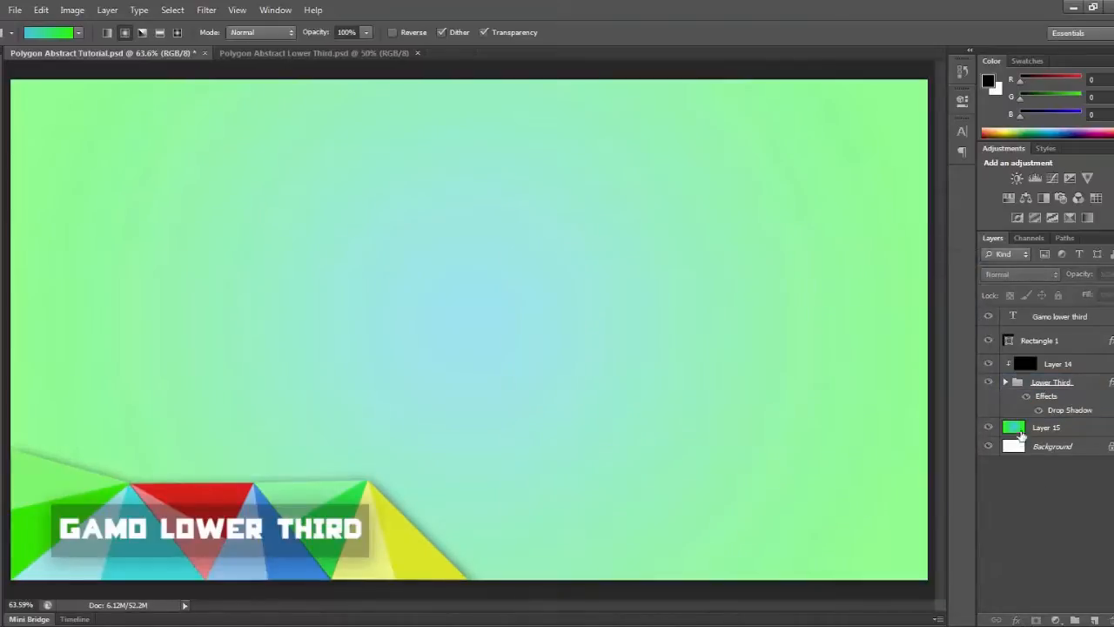
Hide and reshow the Lower Third group to compare the design with and without the polygons.
left_click(986, 383)
left_click(988, 383)
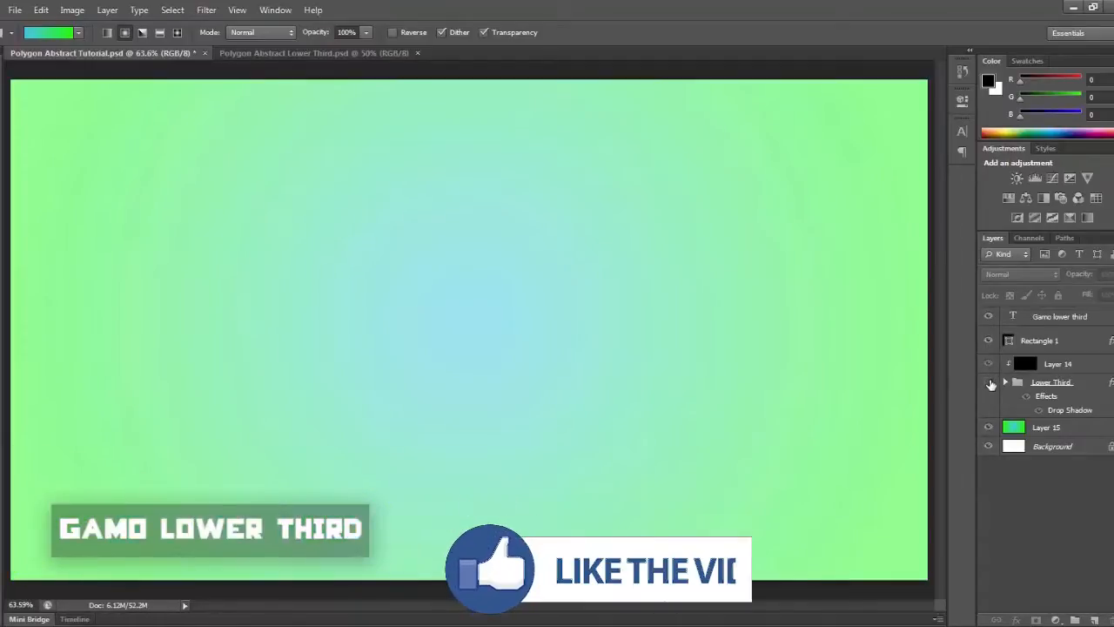
left_click(988, 383)
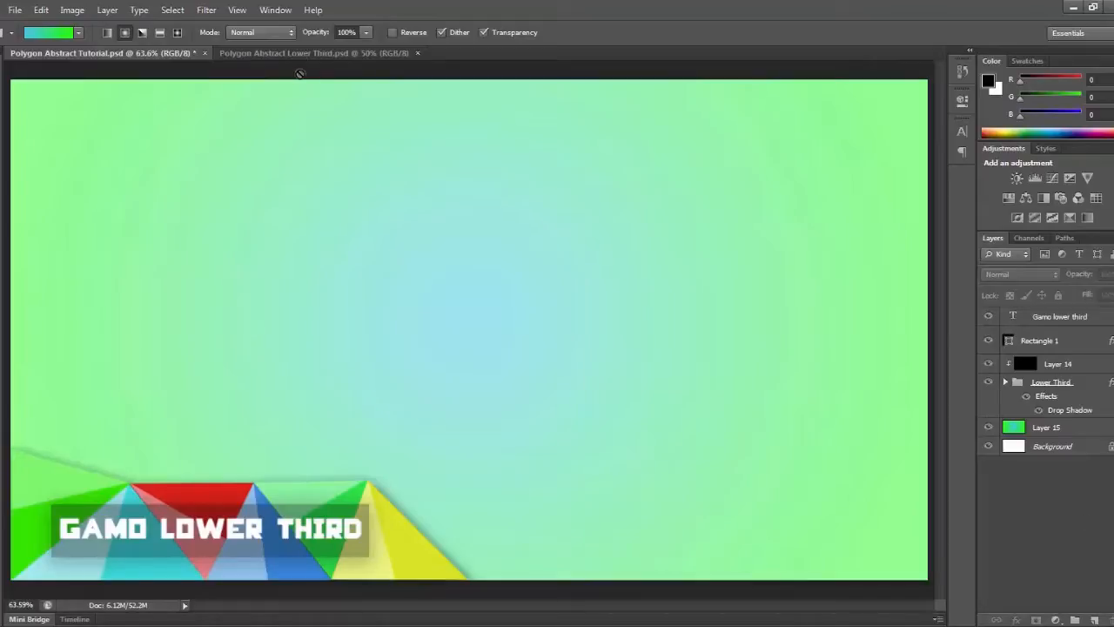
Switch between Polygon Abstract Lower Third.psd and Polygon Abstract Tutorial.psd to compare the two polygon designs.
key("v")
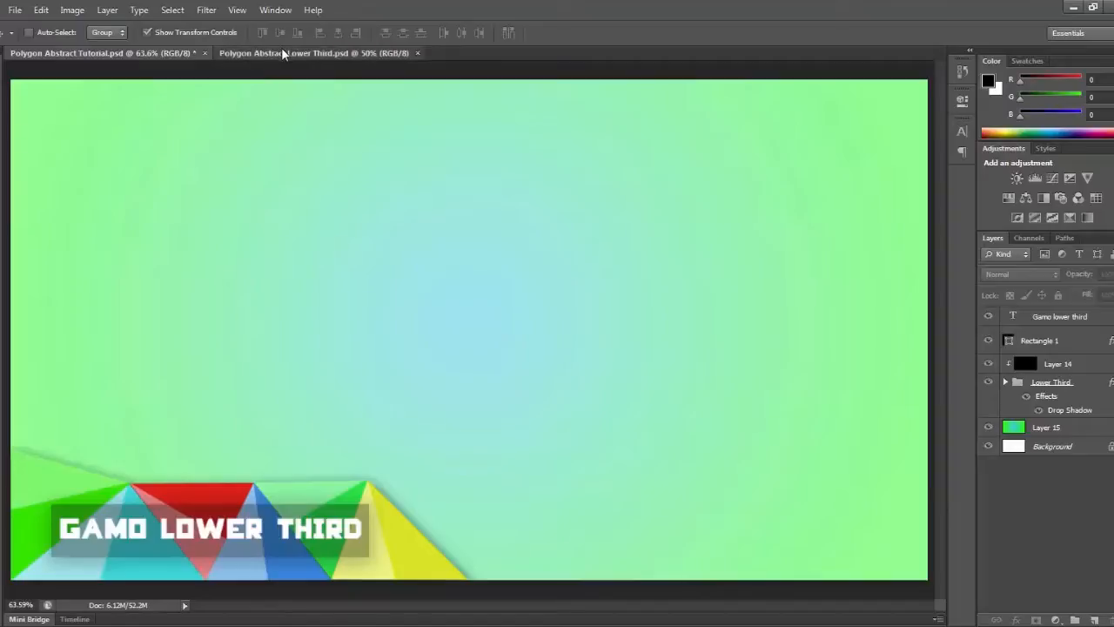
left_click(313, 53)
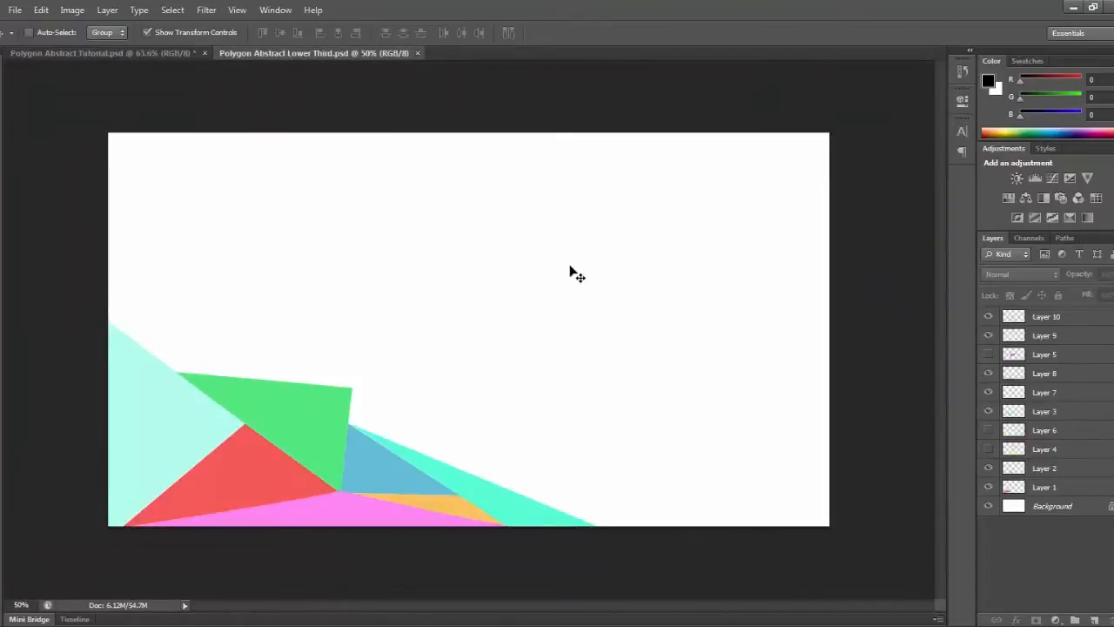
left_click(133, 54)
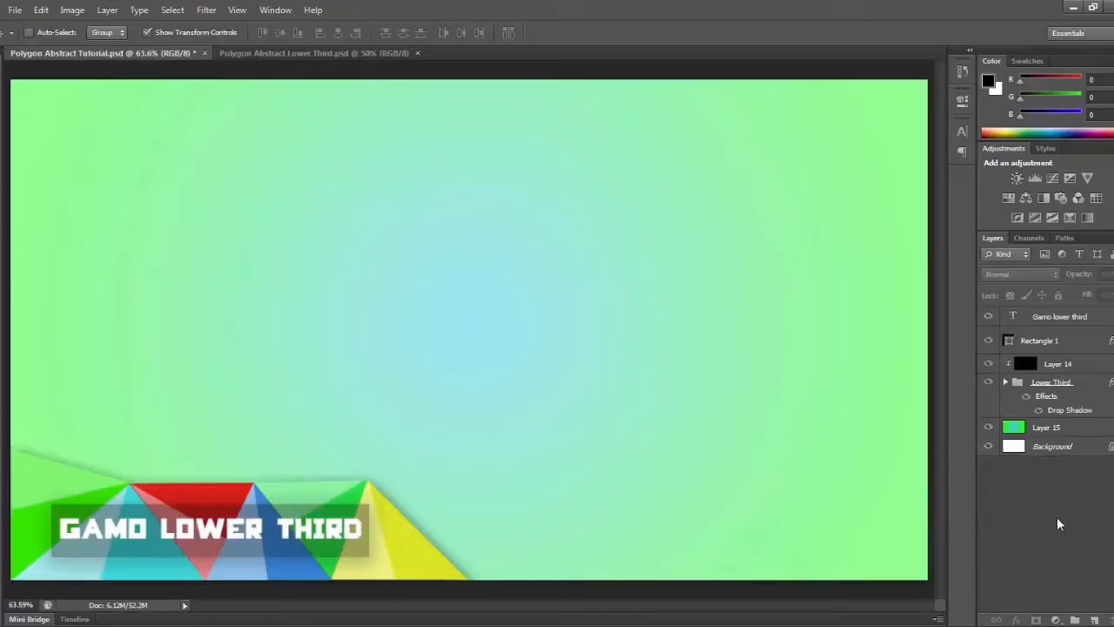
left_click(264, 54)
left_click(88, 52)
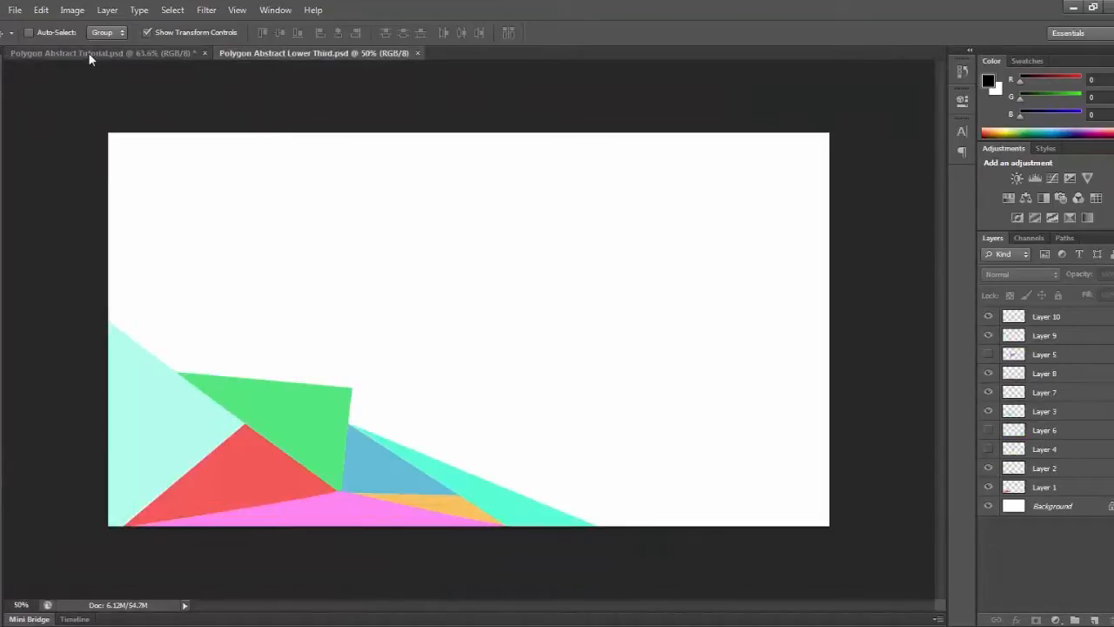